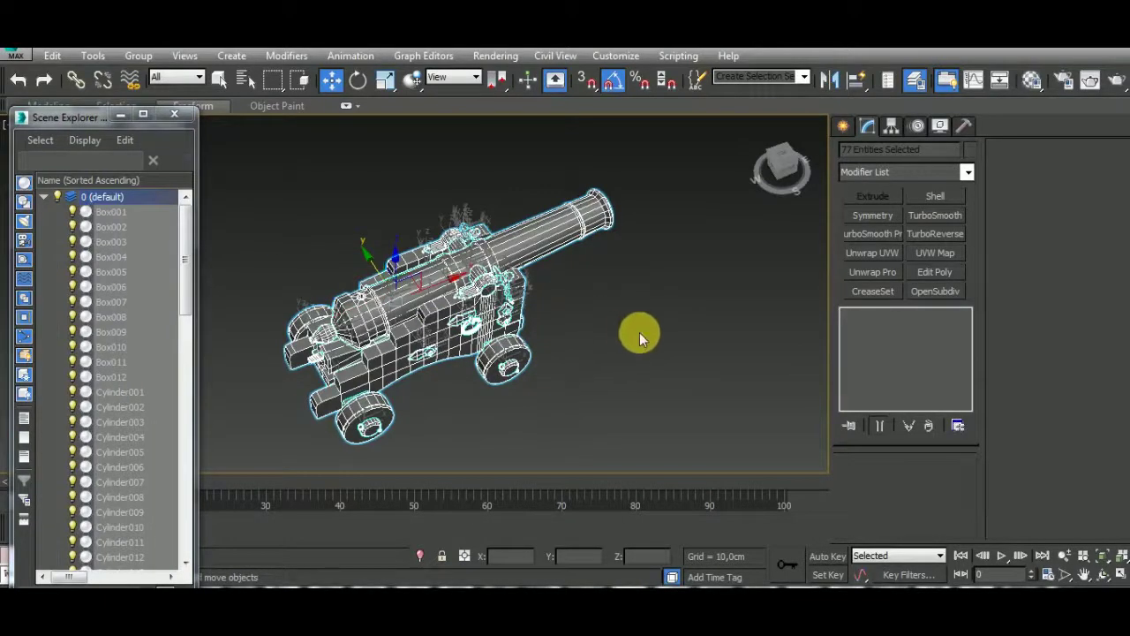
Move the selected cannon boxes and cylinders into a new layer renamed cannon_HP.
{"action": "mouse_move", "coordinate": [639, 332]}
{"action": "middle_mouse_down", "text": "alt"}
{"action": "mouse_move", "coordinate": [648, 324]}
{"action": "mouse_move", "coordinate": [580, 308]}
{"action": "mouse_move", "coordinate": [639, 324]}
{"action": "middle_mouse_up", "text": "alt"}
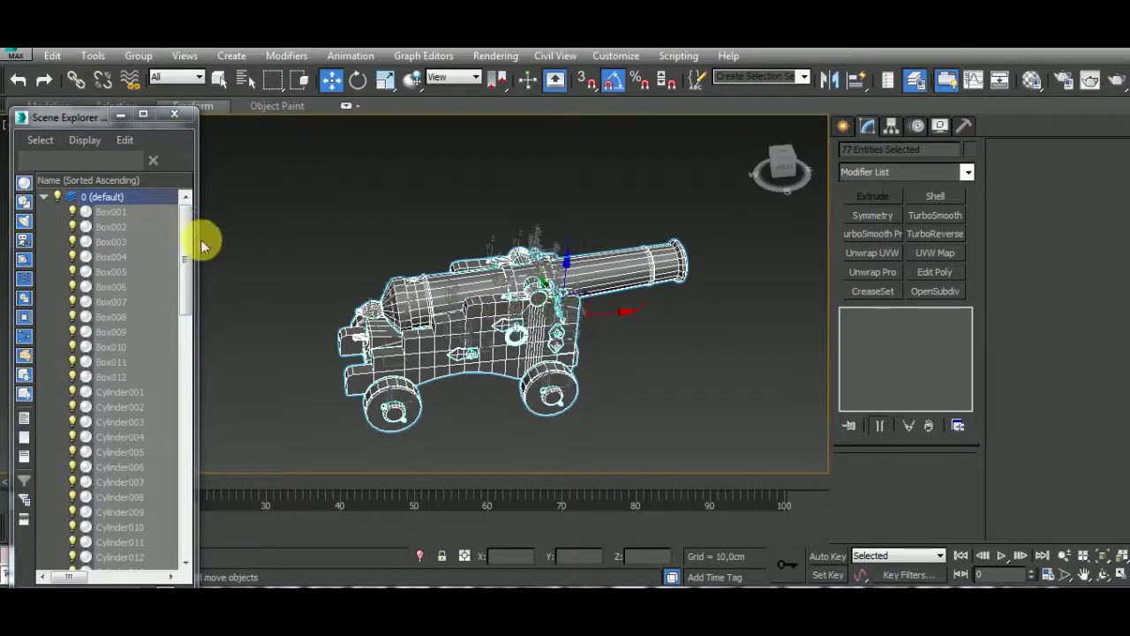
{"action": "mouse_move", "coordinate": [201, 247]}
{"action": "left_mouse_down"}
{"action": "mouse_move", "coordinate": [436, 254]}
{"action": "mouse_move", "coordinate": [234, 232]}
{"action": "mouse_move", "coordinate": [430, 264]}
{"action": "left_mouse_up"}
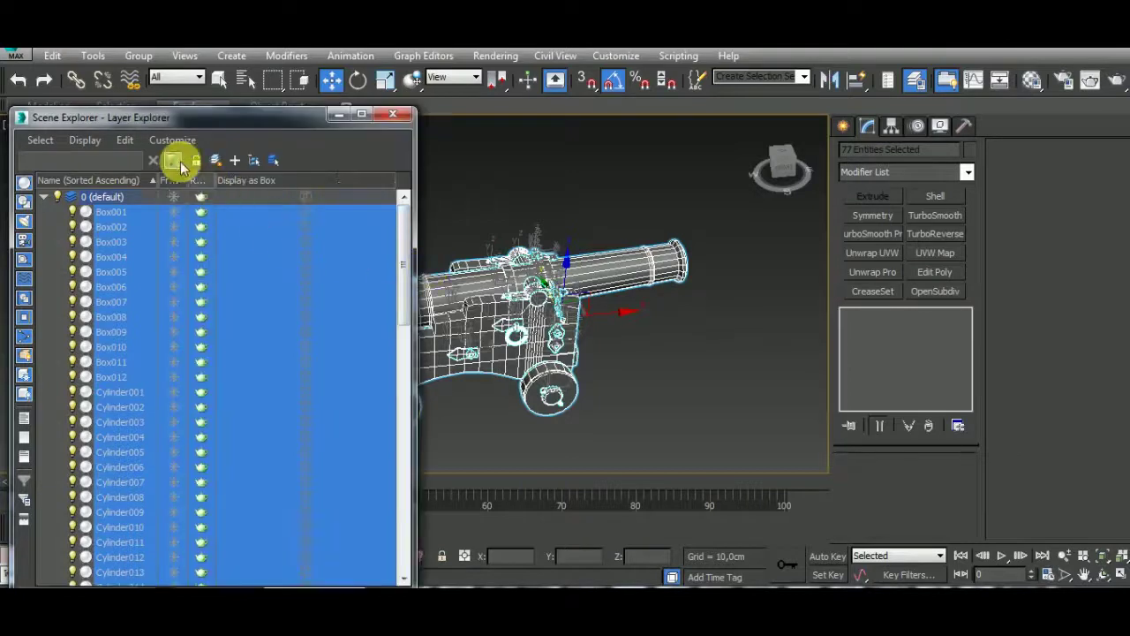
{"action": "left_click", "coordinate": [215, 162]}
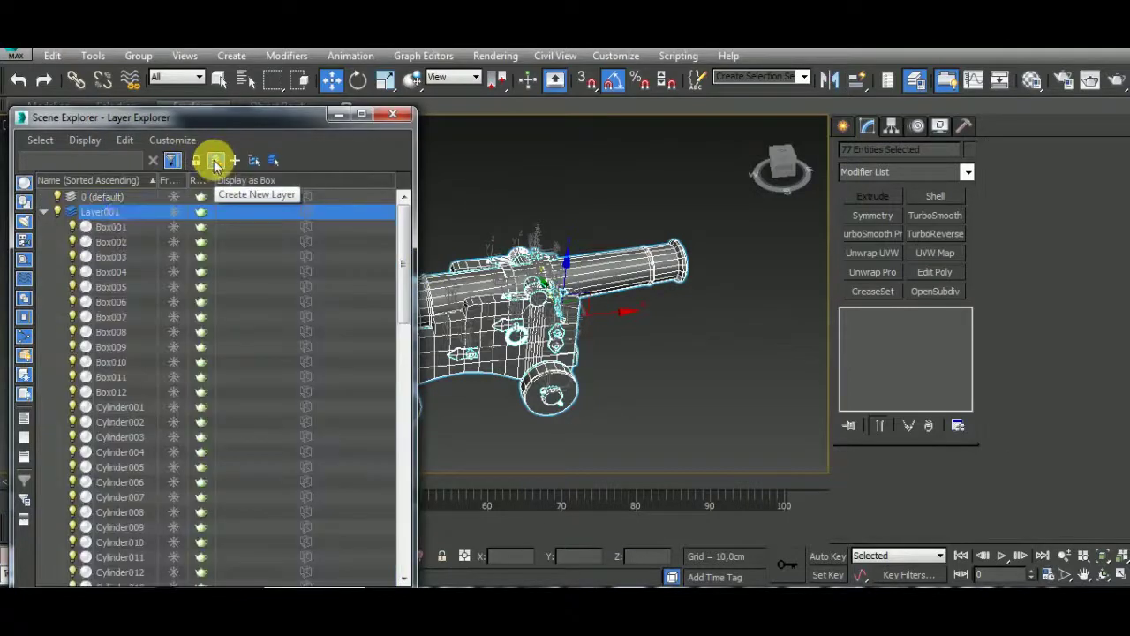
{"action": "double_click", "coordinate": [106, 214]}
{"action": "type", "text": "cannon_HP"}
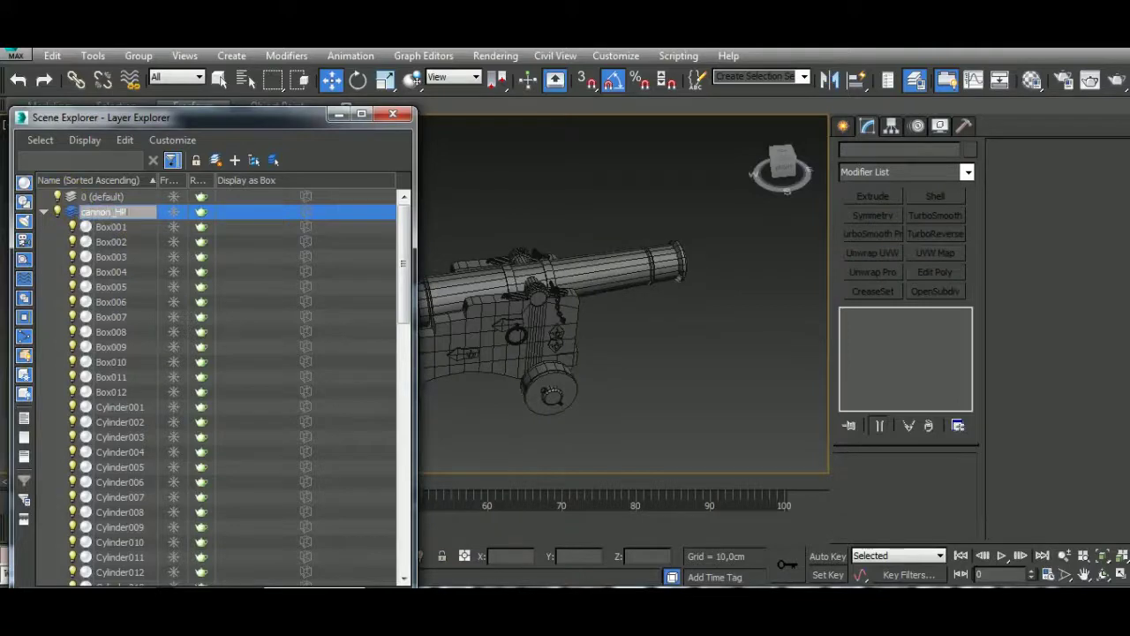
{"action": "left_click", "coordinate": [756, 374]}
{"action": "scroll", "coordinate": [749, 340], "scroll_direction": "down", "scroll_amount": 2}
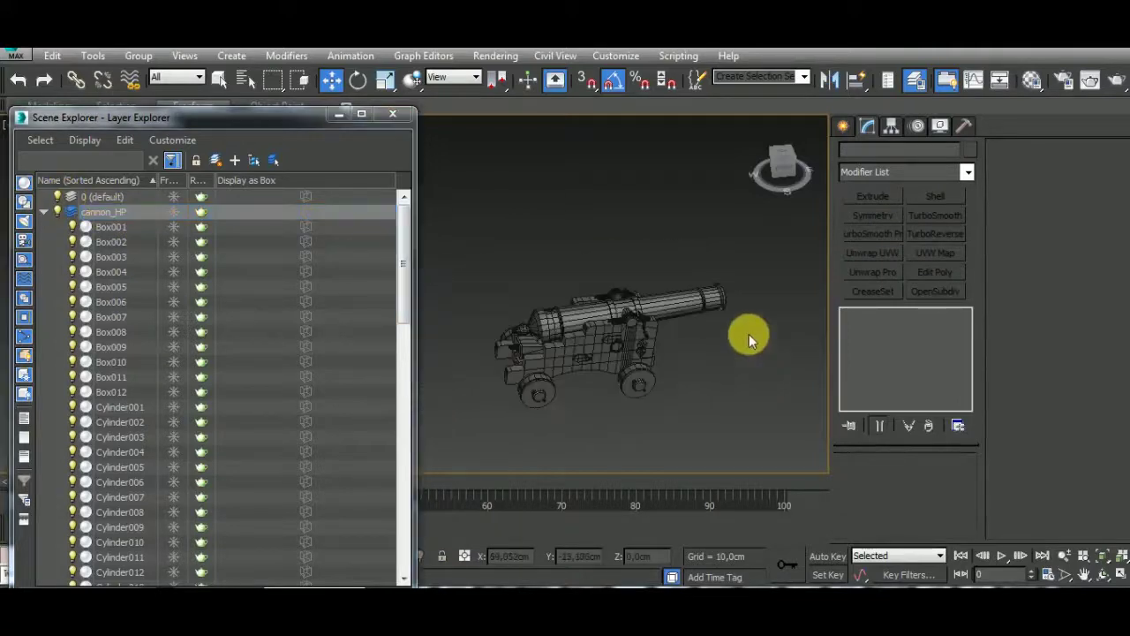
{"action": "left_click_drag", "start_coordinate": [423, 434], "coordinate": [424, 432]}
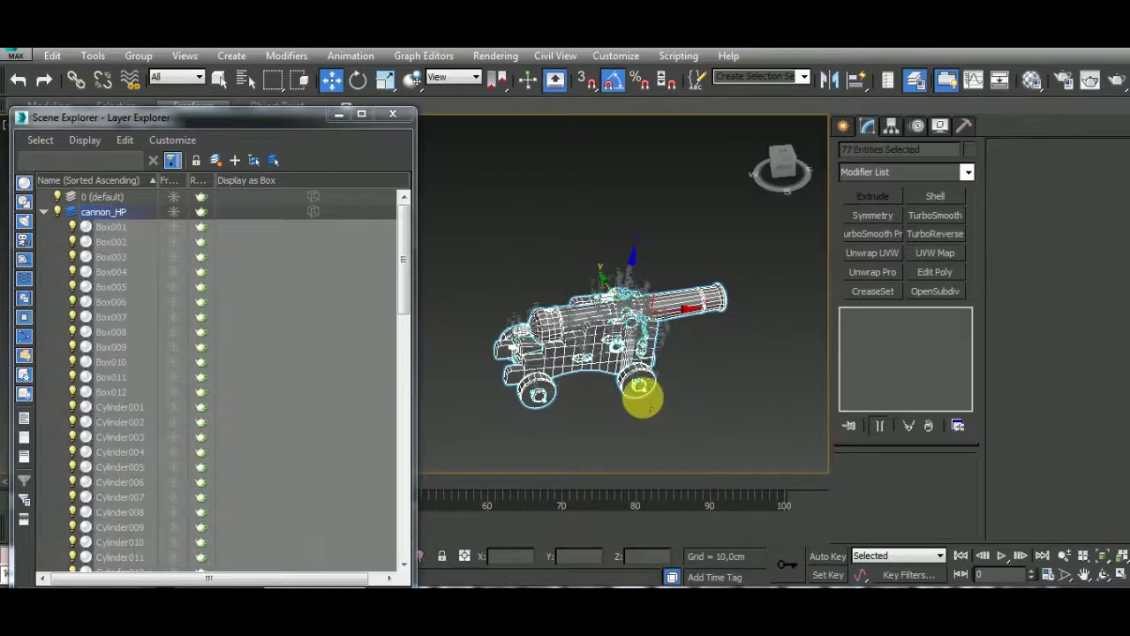
Undo an accidental physical camera copy and reselect the whole cannon.
{"action": "left_click", "coordinate": [666, 285]}
{"action": "key", "text": "ctrl+v"}
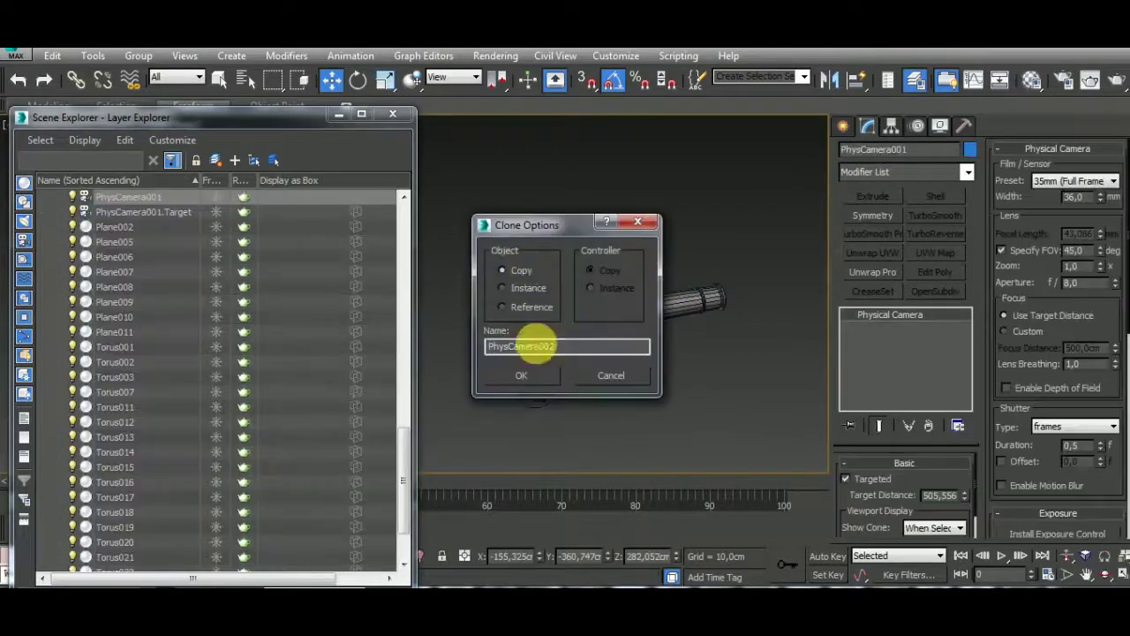
{"action": "key", "text": "Escape"}
{"action": "key", "text": "c"}
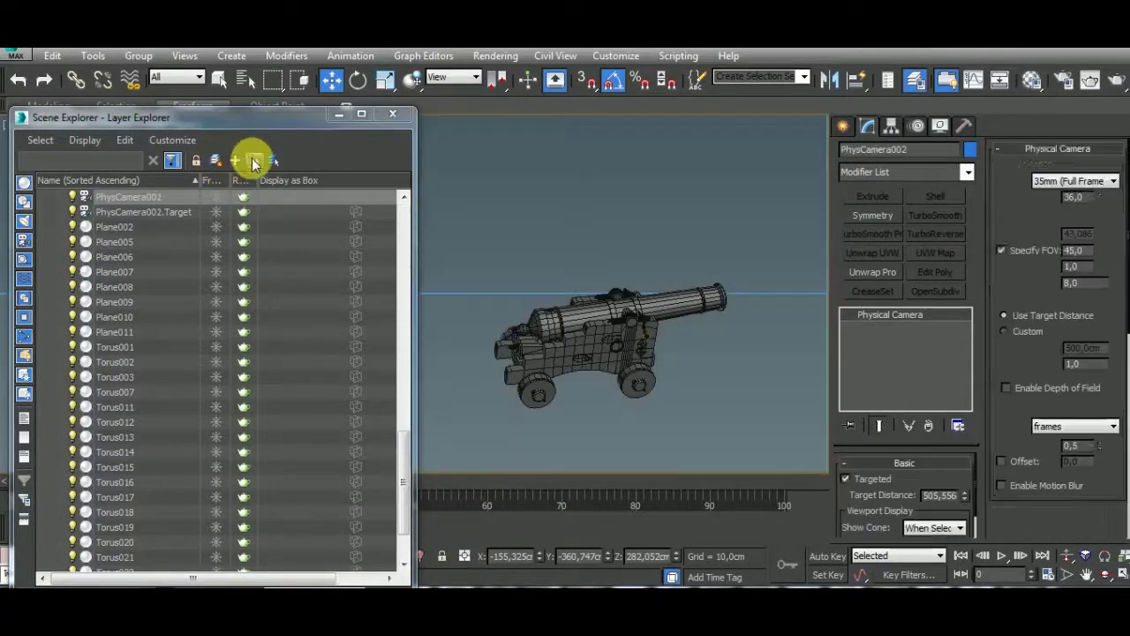
{"action": "key", "text": "ctrl+z"}
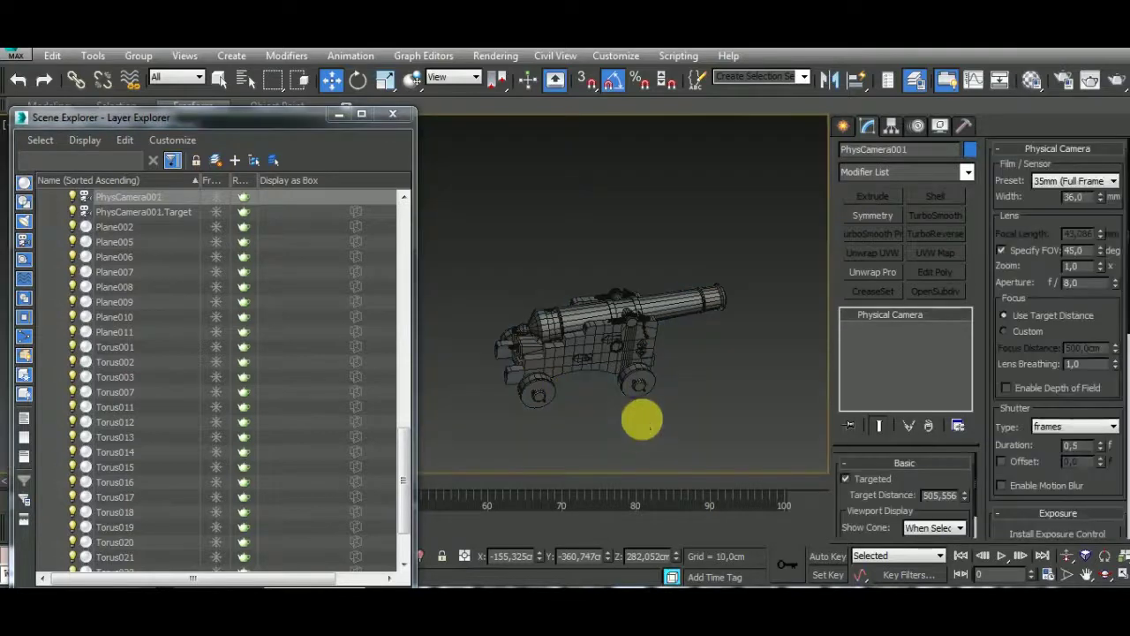
{"action": "key", "text": "ctrl+a"}
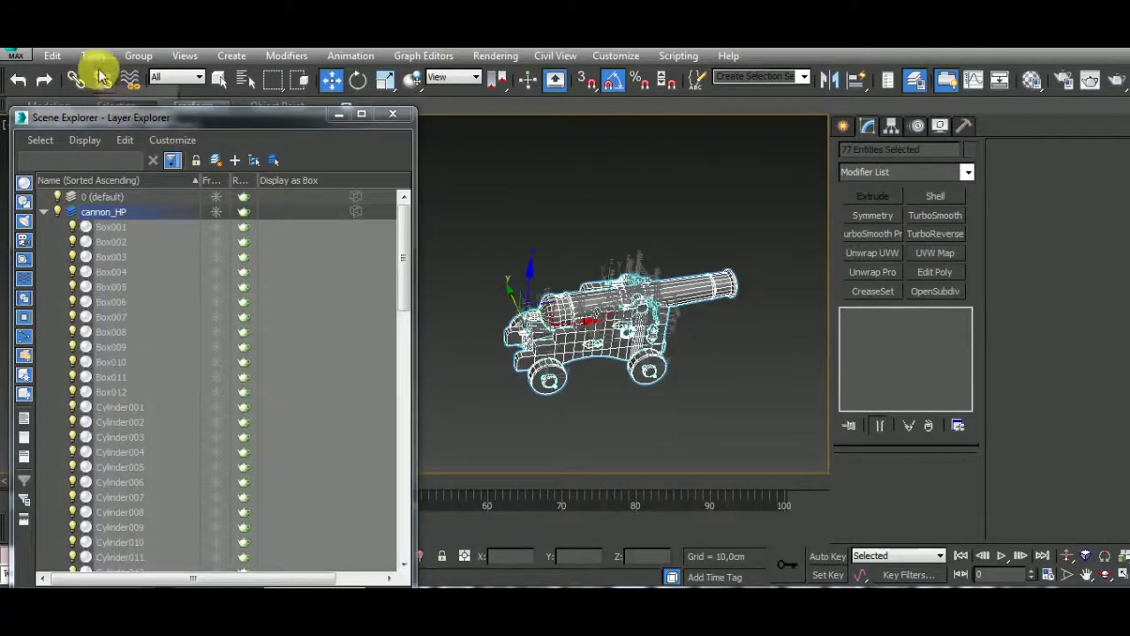
Clone the cannon with Edit > Clone as a copy and put it in a new cannon_LP layer.
{"action": "left_click", "coordinate": [53, 55]}
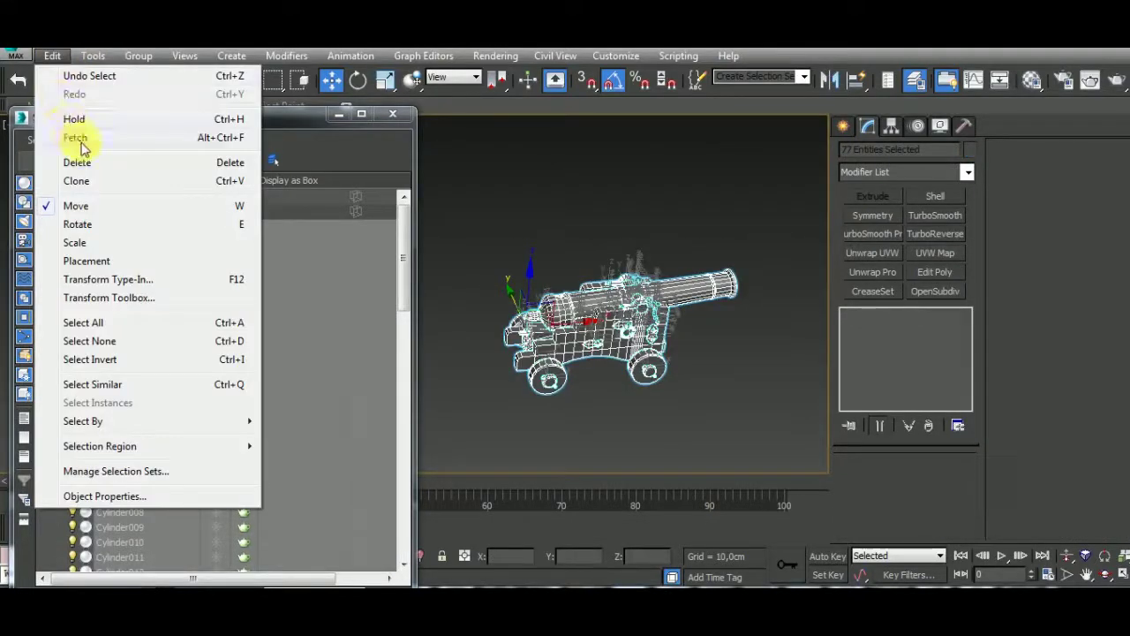
{"action": "left_click", "coordinate": [53, 59]}
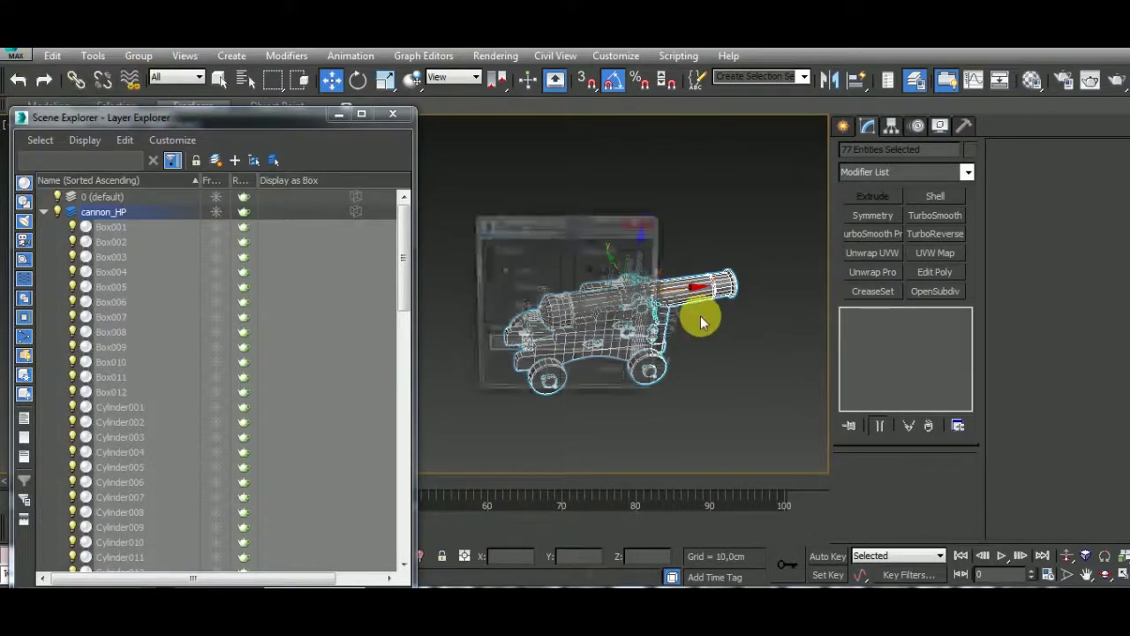
{"action": "left_click", "coordinate": [522, 374]}
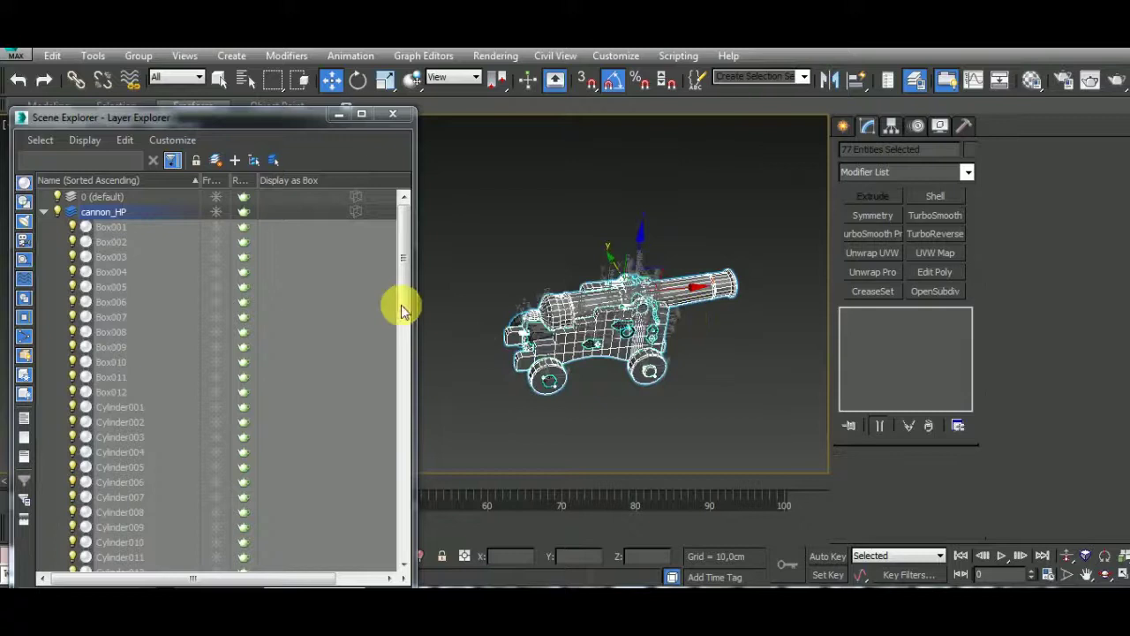
{"action": "left_click", "coordinate": [216, 162]}
{"action": "type", "text": "cannon_LP"}
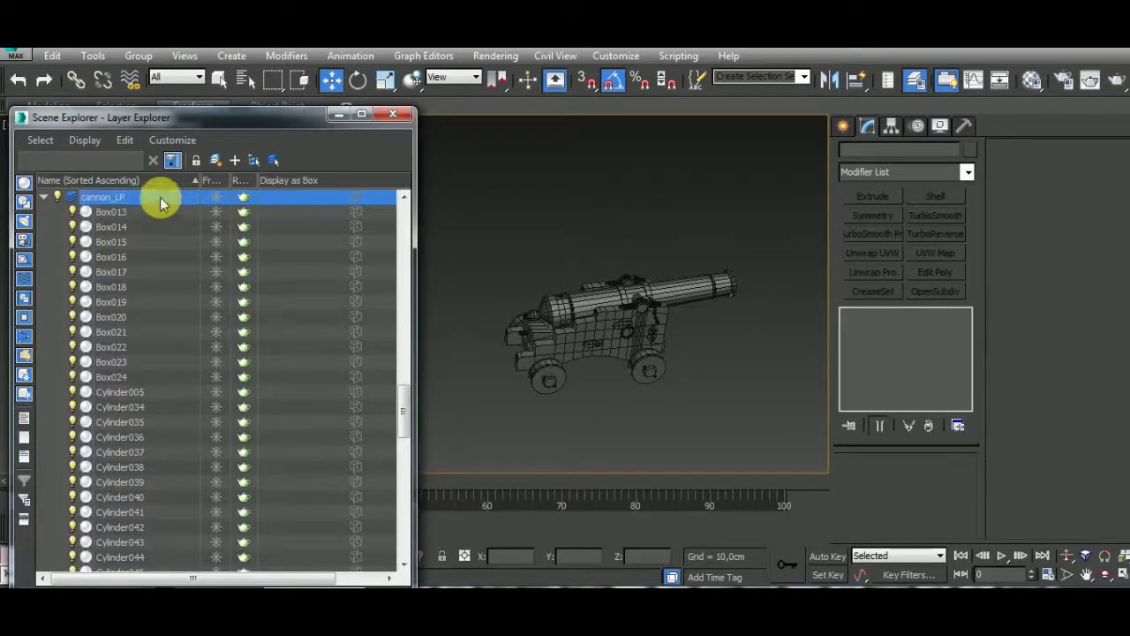
{"action": "left_click", "coordinate": [41, 198]}
Collapse both layers, toggle the cannon_HP and cannon_LP visibility, and close the Scene Explorer.
{"action": "scroll", "coordinate": [408, 206], "scroll_direction": "up", "scroll_amount": 1}
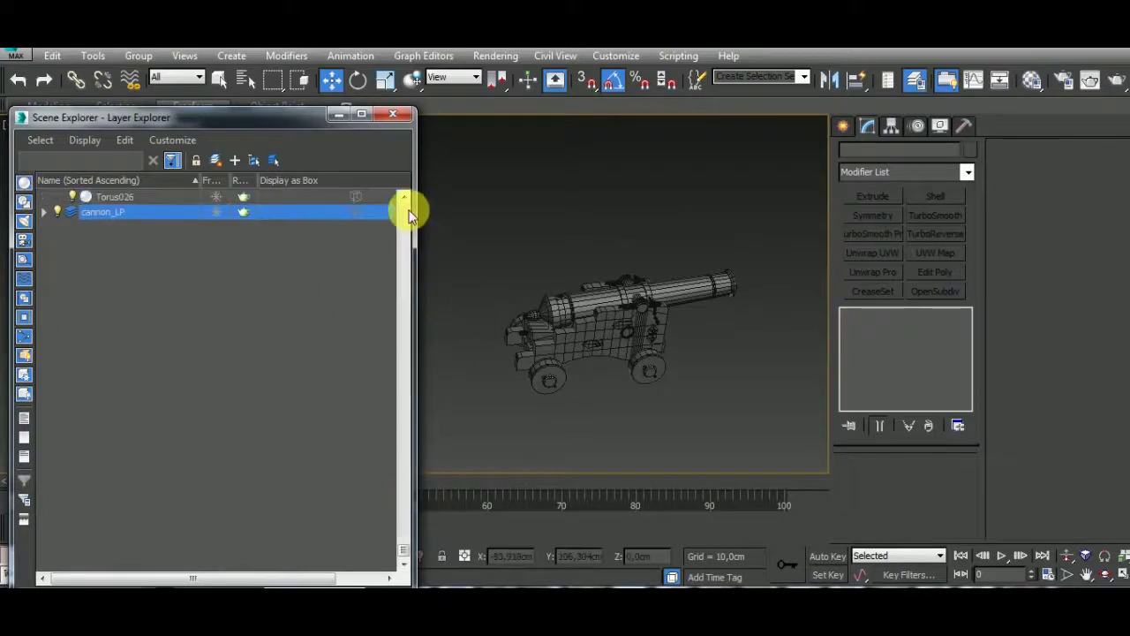
{"action": "scroll", "coordinate": [360, 506], "scroll_direction": "up", "scroll_amount": 5}
{"action": "left_click_drag", "start_coordinate": [396, 528], "coordinate": [408, 196]}
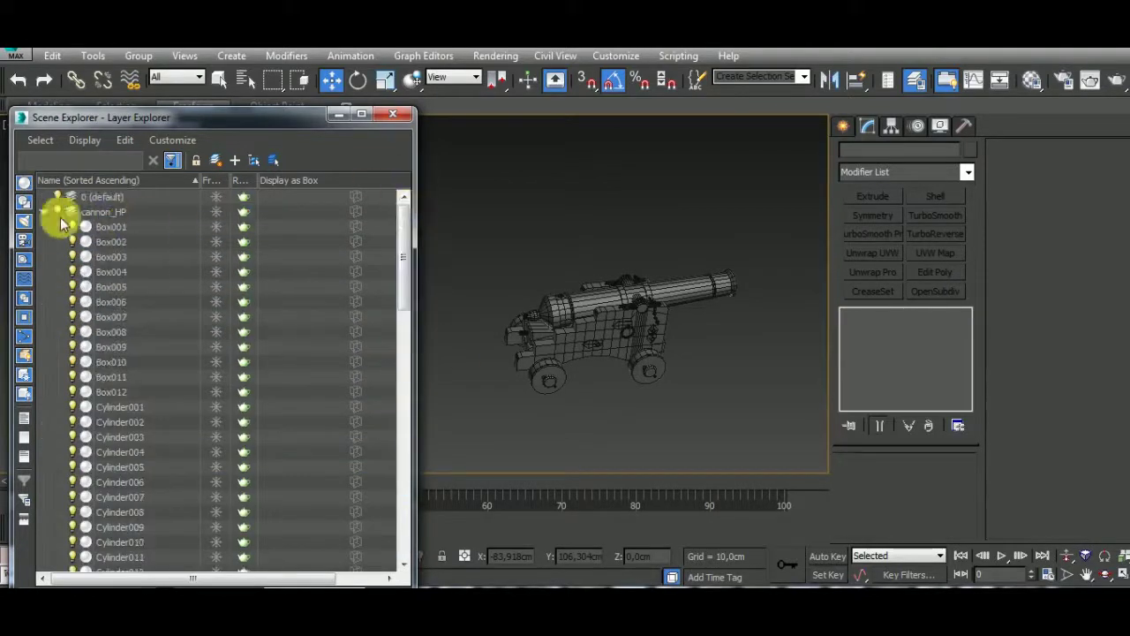
{"action": "left_click", "coordinate": [45, 213]}
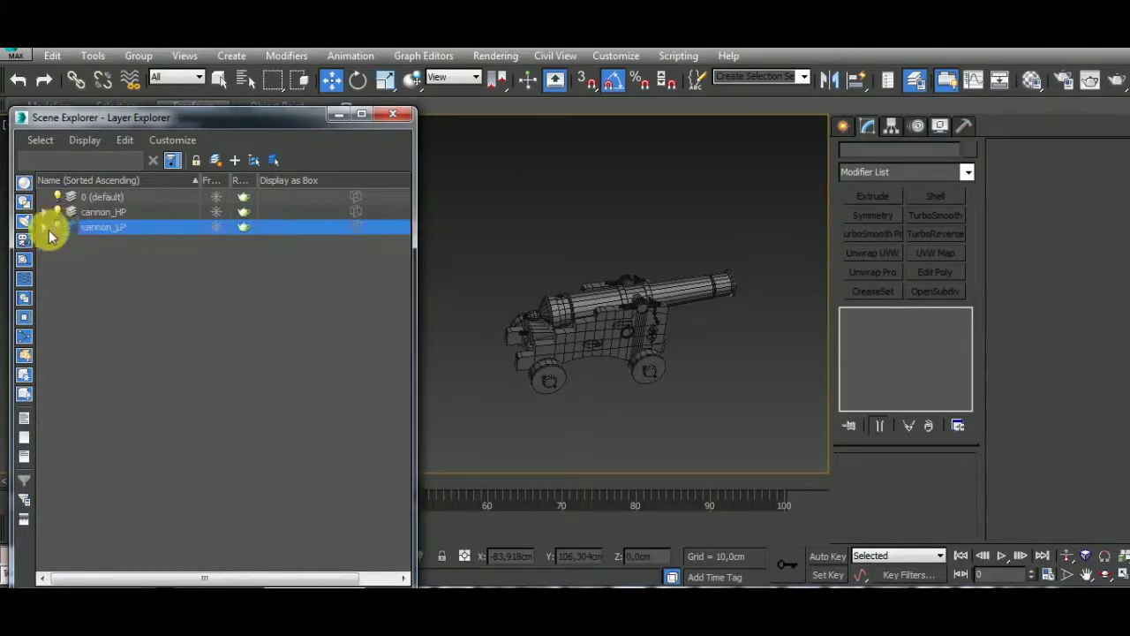
{"action": "left_click", "coordinate": [55, 213]}
{"action": "left_click", "coordinate": [59, 226]}
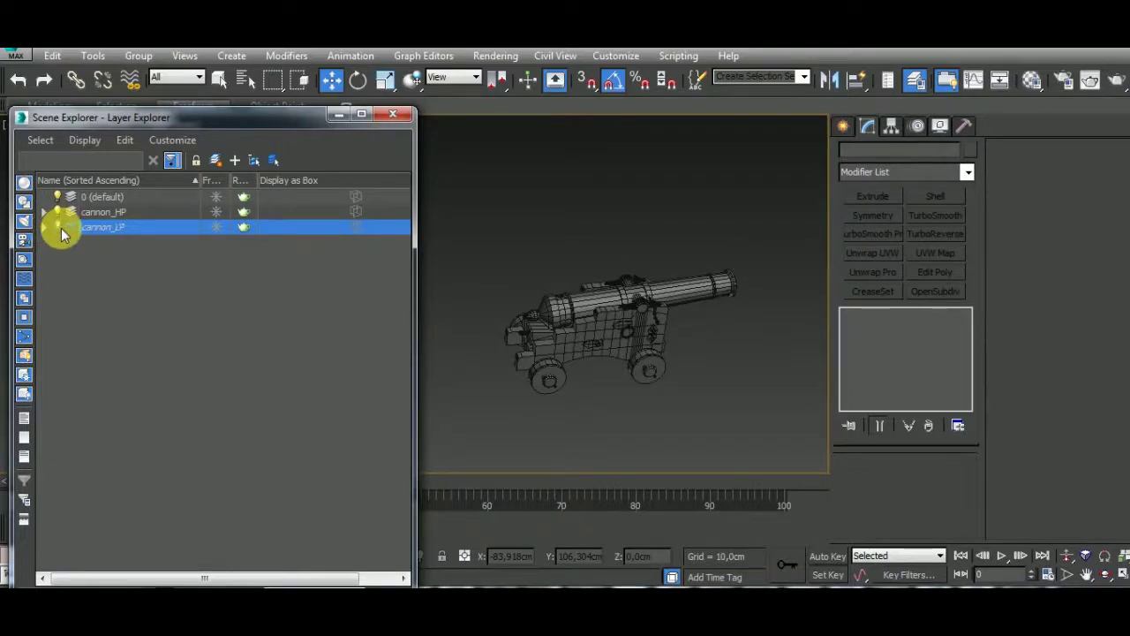
{"action": "left_click", "coordinate": [402, 119]}
{"action": "mouse_move", "coordinate": [618, 396]}
{"action": "middle_mouse_down", "text": "alt"}
{"action": "mouse_move", "coordinate": [464, 335]}
{"action": "mouse_move", "coordinate": [494, 365]}
{"action": "mouse_move", "coordinate": [497, 391]}
{"action": "mouse_move", "coordinate": [563, 328]}
{"action": "middle_mouse_up", "text": "alt"}
Switch to Perspective view, select the wheel Cylinder001, and frame it with Z.
{"action": "left_click", "coordinate": [466, 358]}
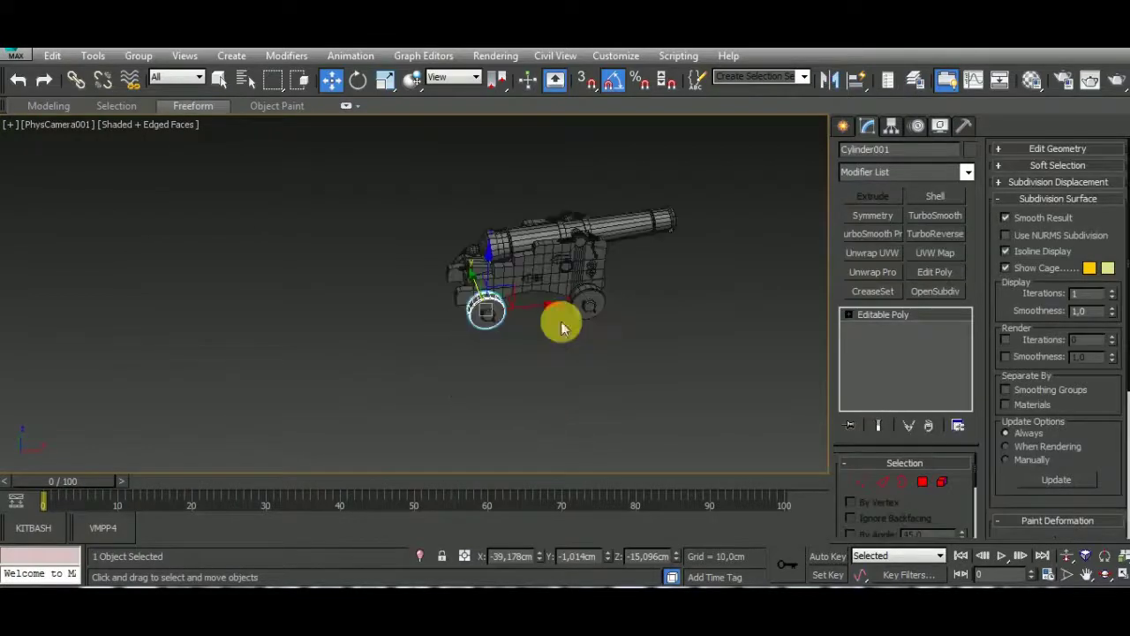
{"action": "middle_click_drag", "start_coordinate": [589, 381], "coordinate": [553, 374], "text": "alt"}
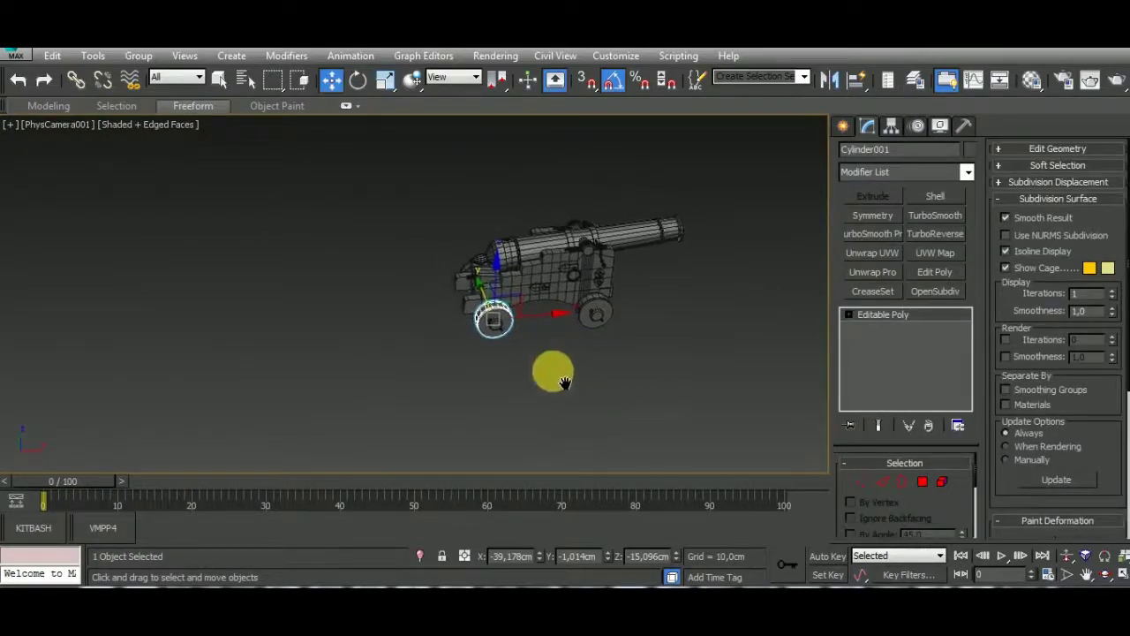
{"action": "left_click", "coordinate": [545, 417]}
{"action": "key", "text": "p"}
{"action": "scroll", "coordinate": [534, 411], "scroll_direction": "down", "scroll_amount": 3}
{"action": "scroll", "coordinate": [523, 397], "scroll_direction": "down", "scroll_amount": 2}
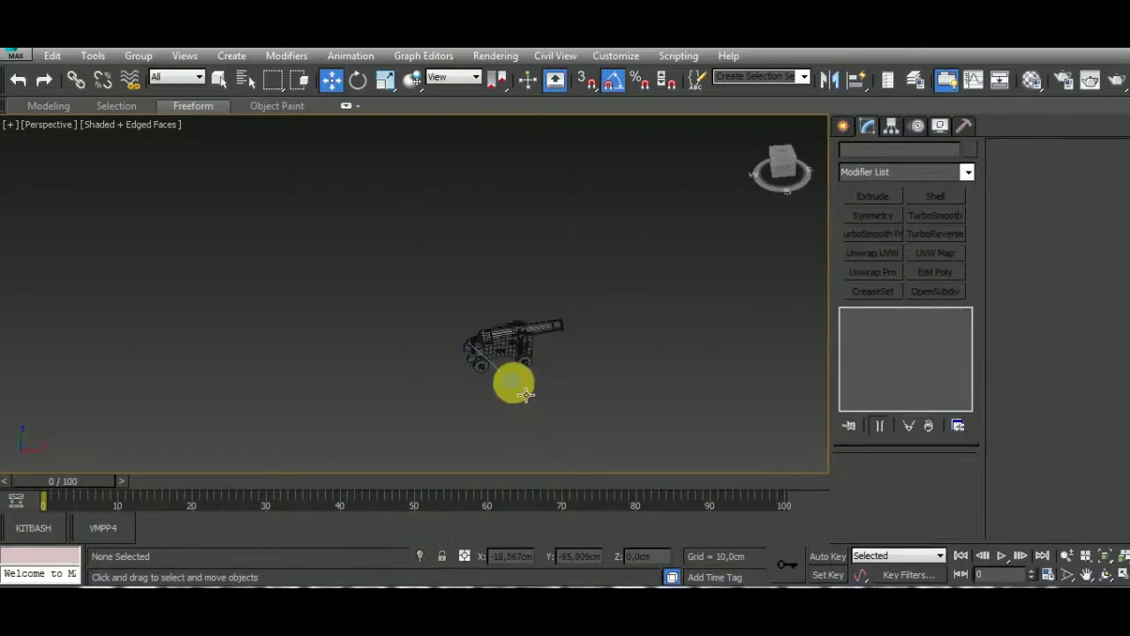
{"action": "left_click", "coordinate": [540, 394]}
{"action": "left_click", "coordinate": [517, 380]}
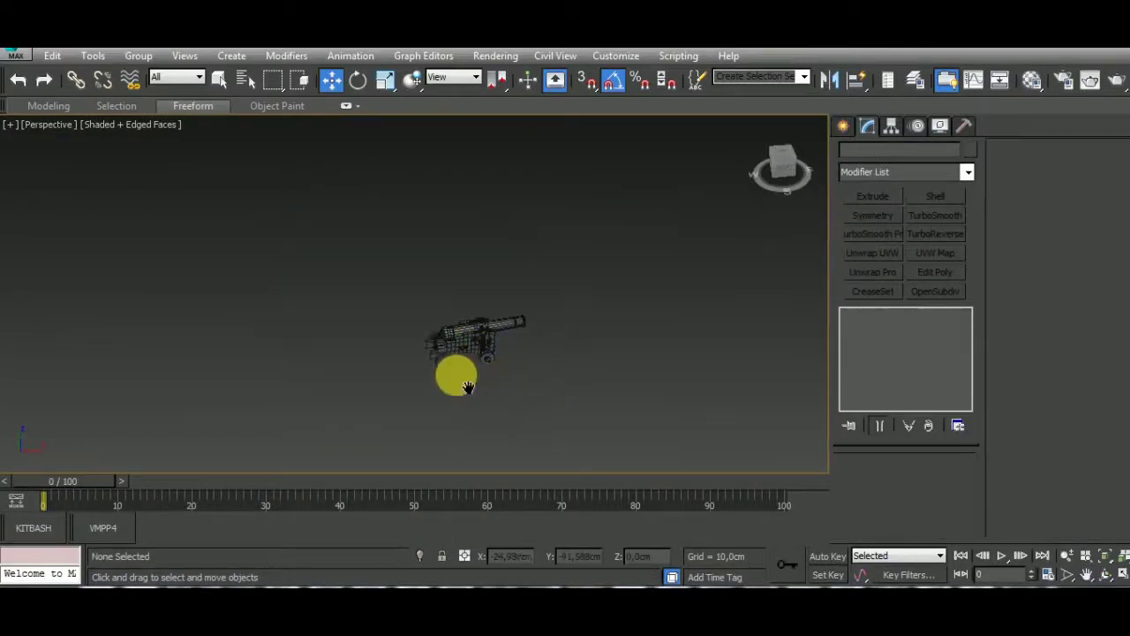
{"action": "scroll", "coordinate": [442, 353], "scroll_direction": "up", "scroll_amount": 3}
{"action": "scroll", "coordinate": [406, 331], "scroll_direction": "up", "scroll_amount": 5}
{"action": "left_click", "coordinate": [391, 338]}
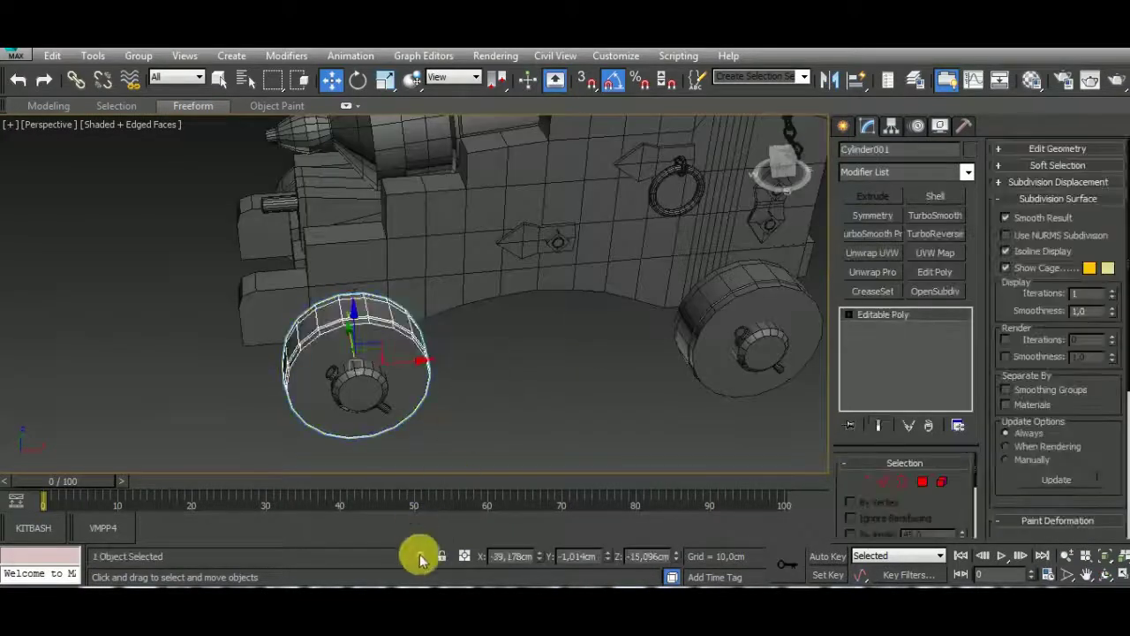
{"action": "key", "text": "z"}
{"action": "middle_click_drag", "start_coordinate": [484, 383], "coordinate": [618, 404], "text": "alt"}
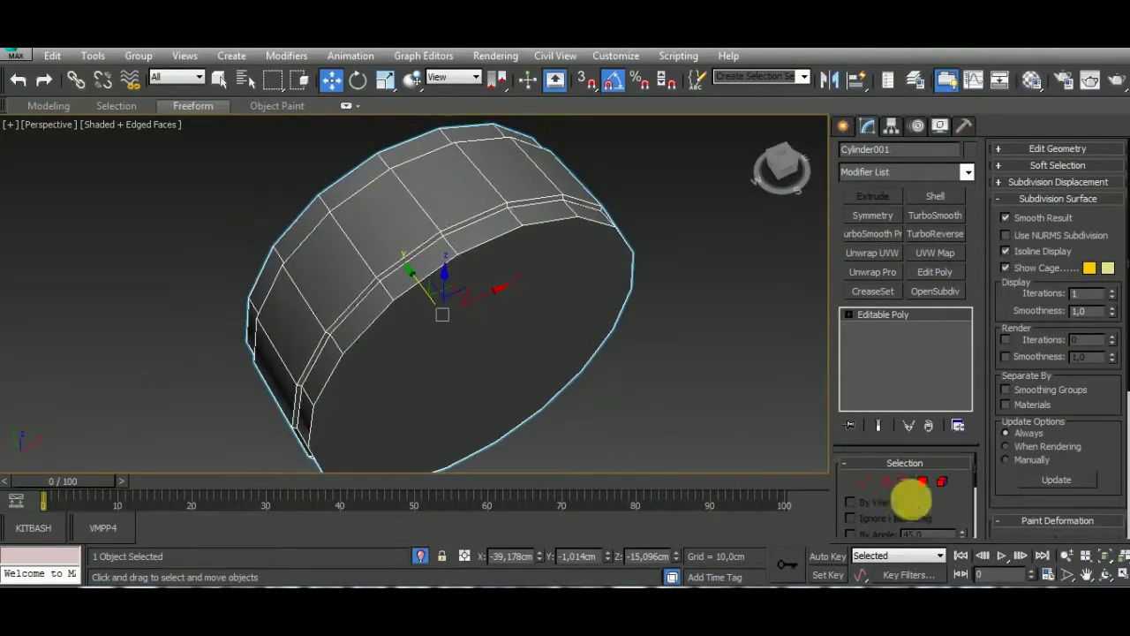
Inset Cylinder001's end cap face by 0.333cm.
{"action": "left_click", "coordinate": [922, 482]}
{"action": "left_click", "coordinate": [518, 353]}
{"action": "mouse_move", "coordinate": [517, 353]}
{"action": "middle_mouse_down", "text": "alt"}
{"action": "mouse_move", "coordinate": [421, 416]}
{"action": "mouse_move", "coordinate": [679, 407]}
{"action": "middle_mouse_up", "text": "alt"}
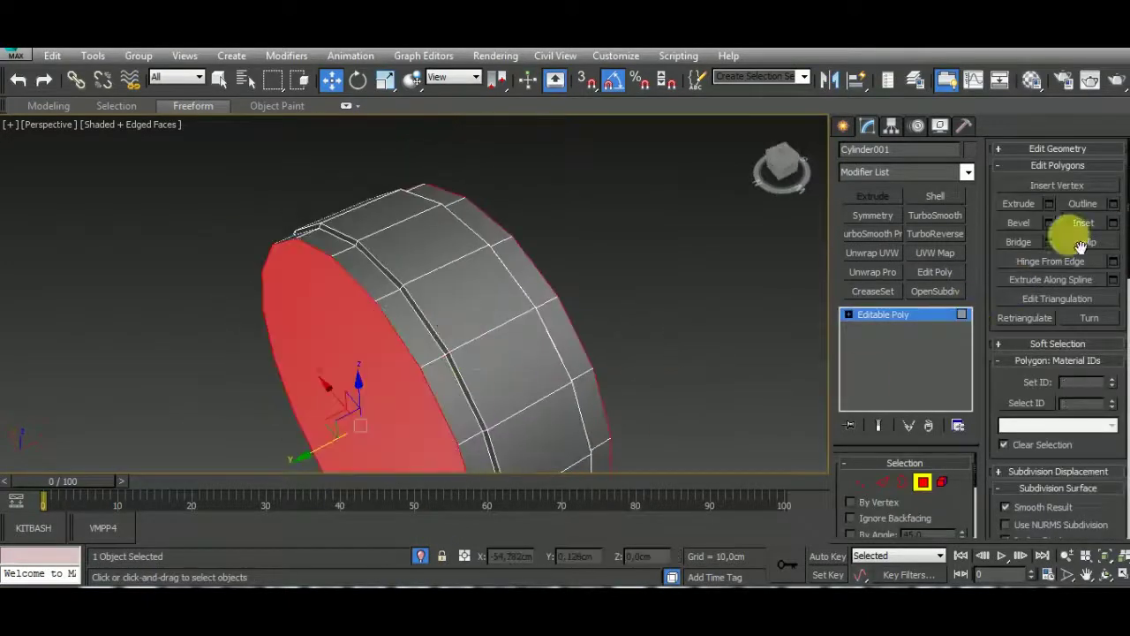
{"action": "left_click", "coordinate": [1111, 224]}
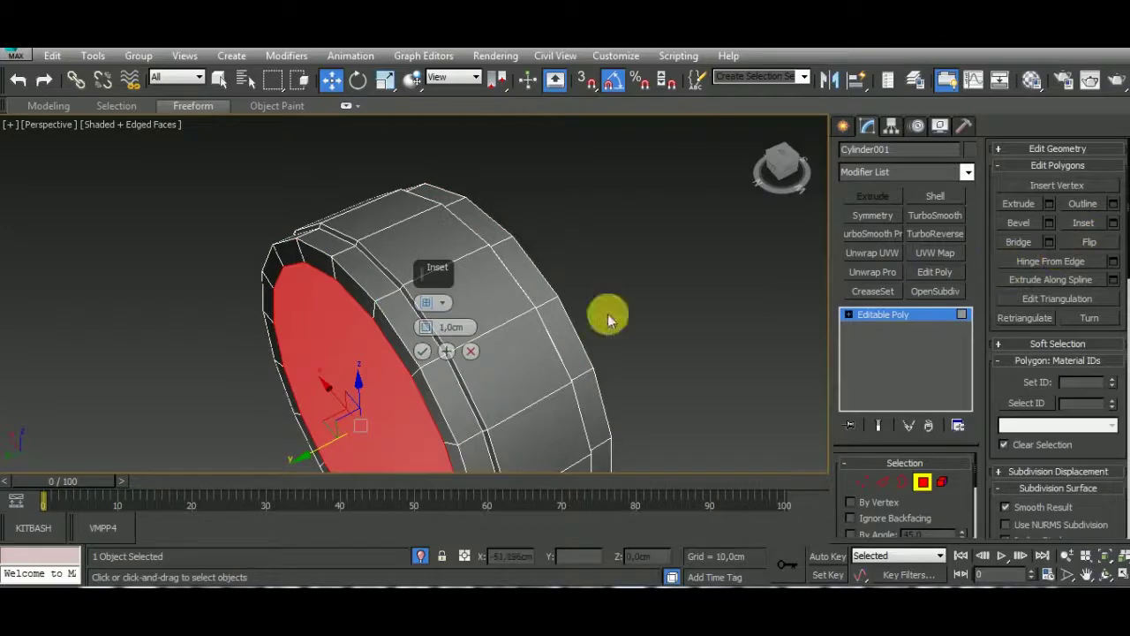
{"action": "left_click_drag", "start_coordinate": [429, 340], "coordinate": [427, 329]}
{"action": "left_click", "coordinate": [422, 351]}
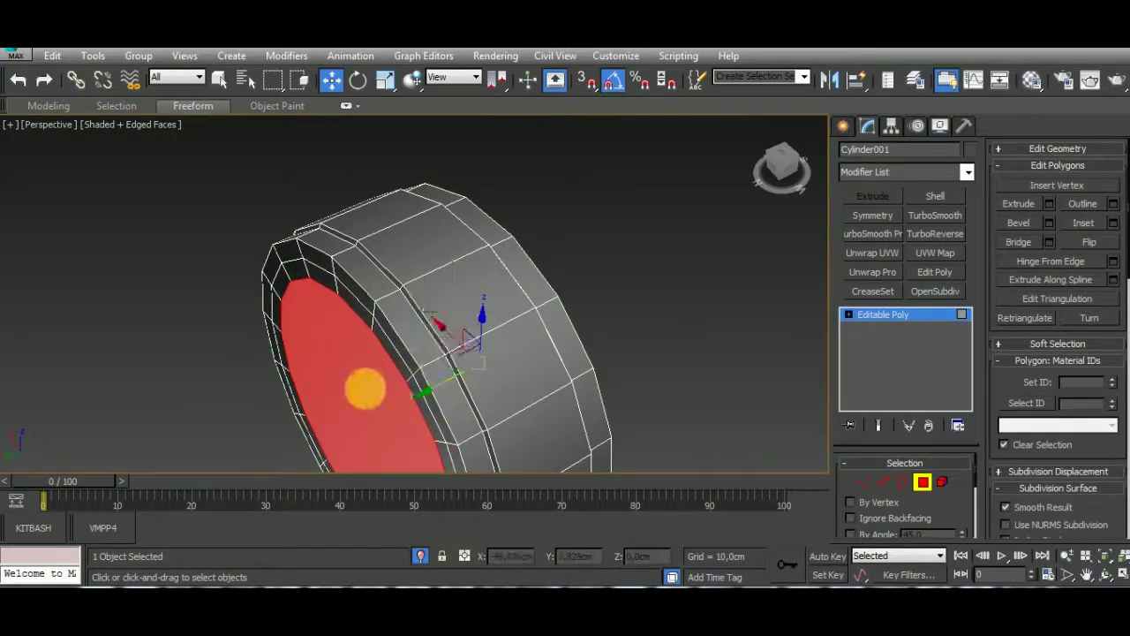
{"action": "right_click", "coordinate": [355, 386]}
Add an edge loop around the wheel's side and slide it toward the rim.
{"action": "key", "text": "2"}
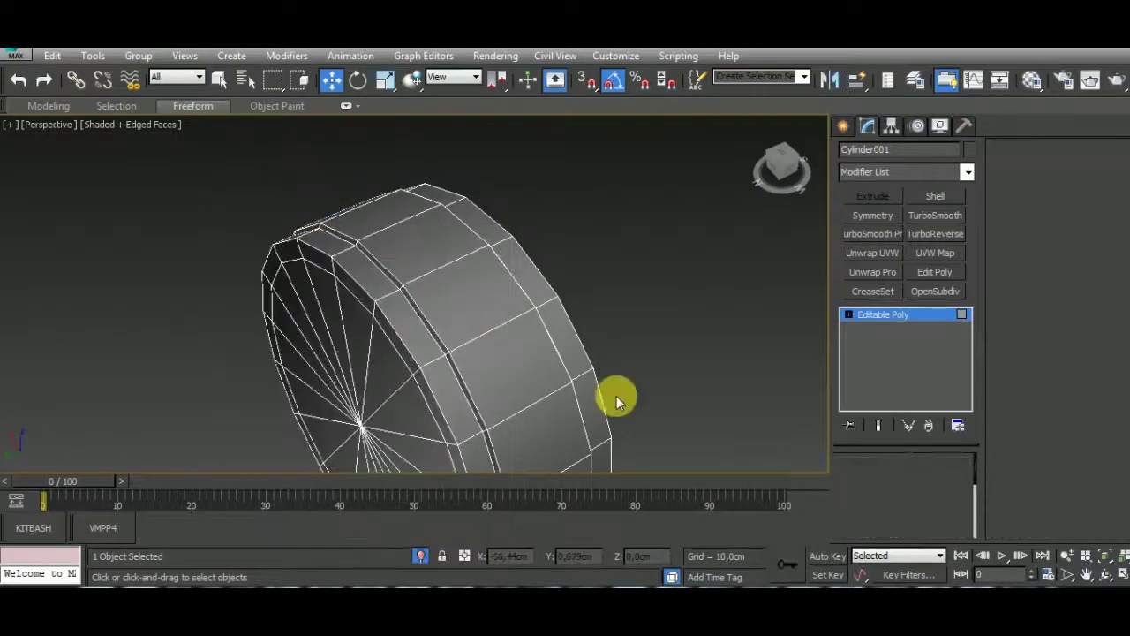
{"action": "scroll", "coordinate": [449, 270], "scroll_direction": "up", "scroll_amount": 5}
{"action": "left_click", "coordinate": [530, 376]}
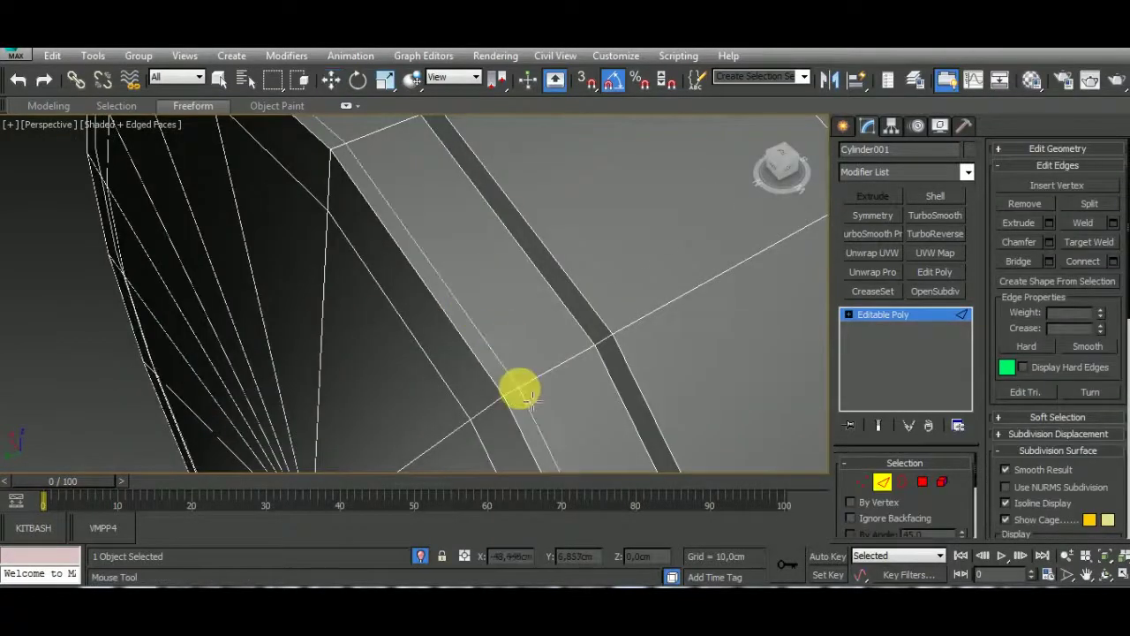
{"action": "left_click_drag", "start_coordinate": [589, 358], "coordinate": [604, 351]}
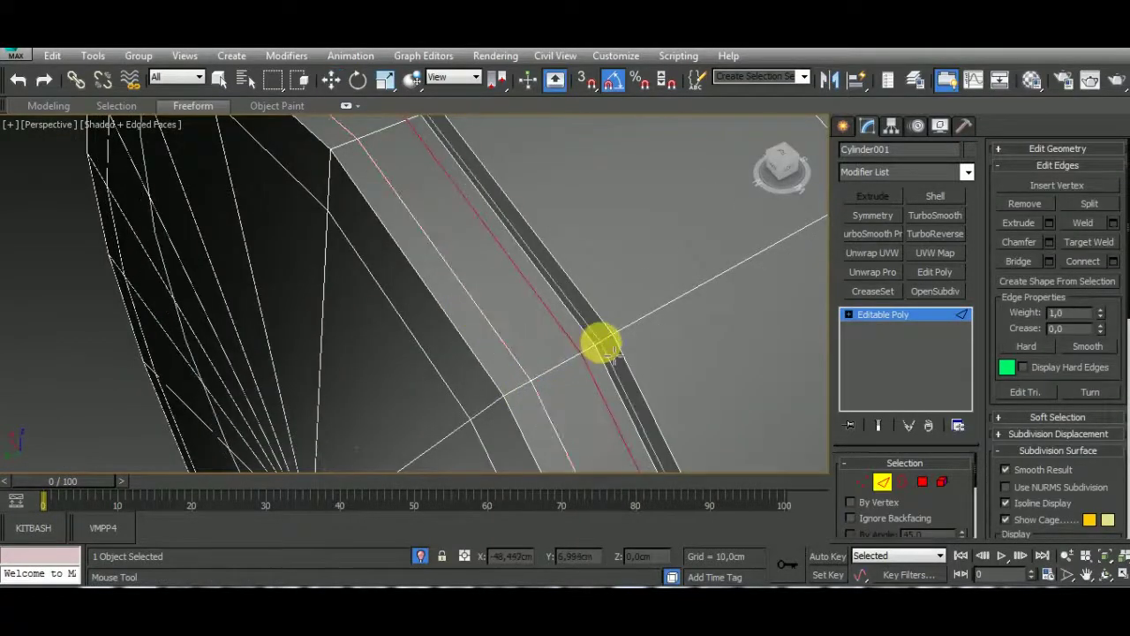
{"action": "scroll", "coordinate": [551, 354], "scroll_direction": "down", "scroll_amount": 5}
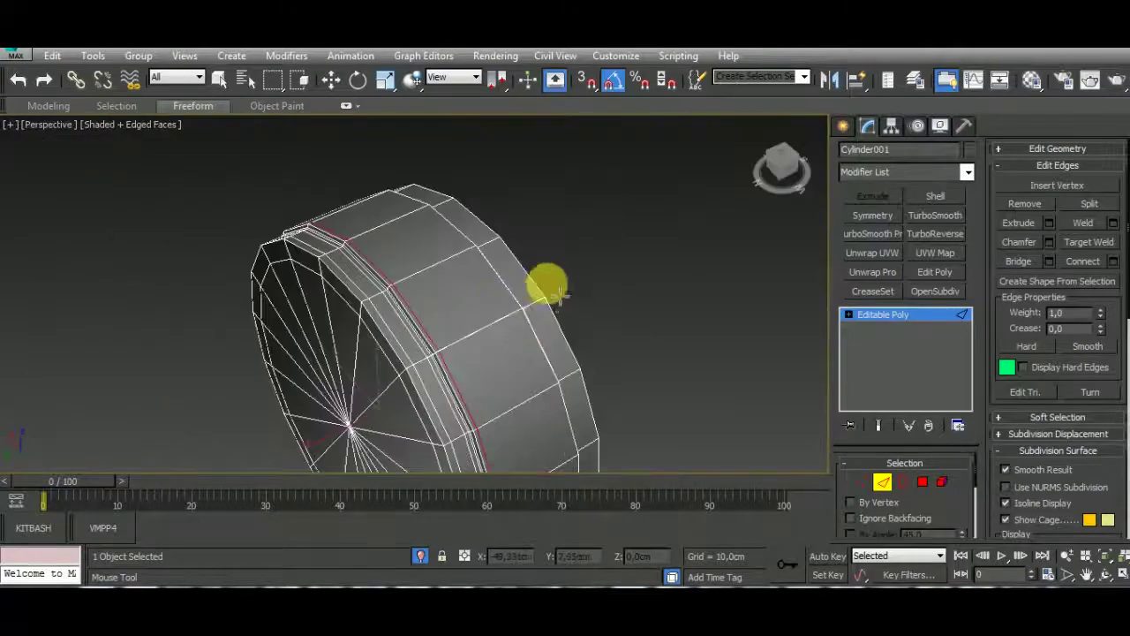
{"action": "scroll", "coordinate": [521, 313], "scroll_direction": "up", "scroll_amount": 2}
{"action": "scroll", "coordinate": [518, 358], "scroll_direction": "up", "scroll_amount": 2}
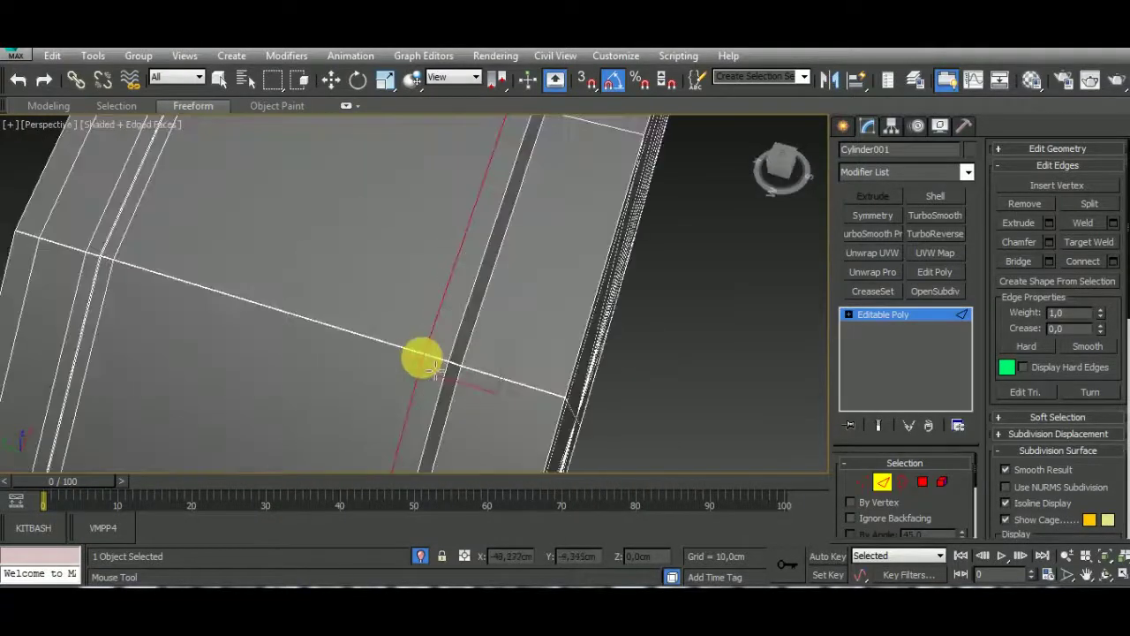
{"action": "scroll", "coordinate": [422, 362], "scroll_direction": "up", "scroll_amount": 2}
{"action": "scroll", "coordinate": [454, 361], "scroll_direction": "up", "scroll_amount": 2}
{"action": "scroll", "coordinate": [495, 367], "scroll_direction": "down", "scroll_amount": 1}
{"action": "scroll", "coordinate": [441, 315], "scroll_direction": "down", "scroll_amount": 1}
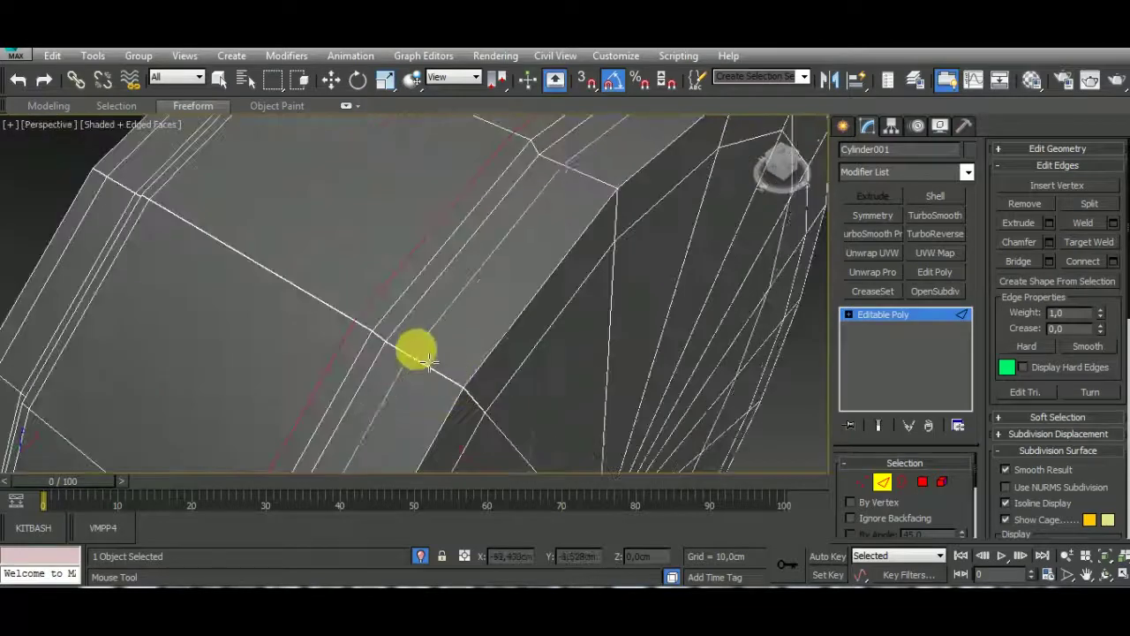
{"action": "scroll", "coordinate": [411, 348], "scroll_direction": "up", "scroll_amount": 1}
{"action": "scroll", "coordinate": [378, 341], "scroll_direction": "down", "scroll_amount": 1}
Add a SwiftLoop support edge beside the rim loop.
{"action": "left_click", "coordinate": [394, 318]}
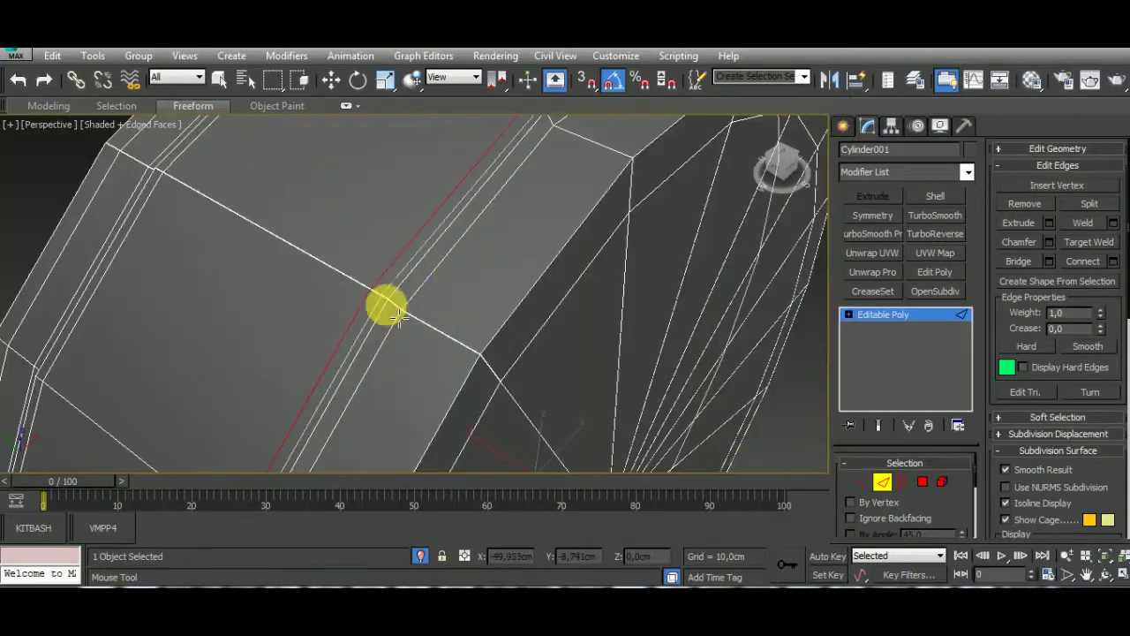
{"action": "scroll", "coordinate": [412, 321], "scroll_direction": "up", "scroll_amount": 2}
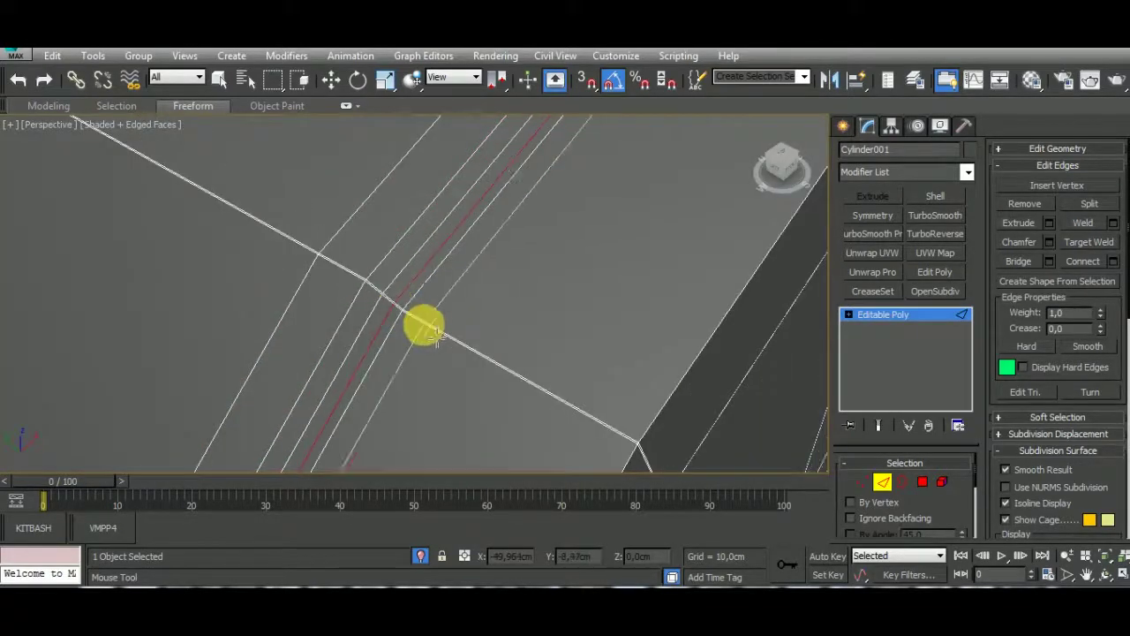
{"action": "left_click", "coordinate": [612, 412]}
{"action": "key", "text": "w"}
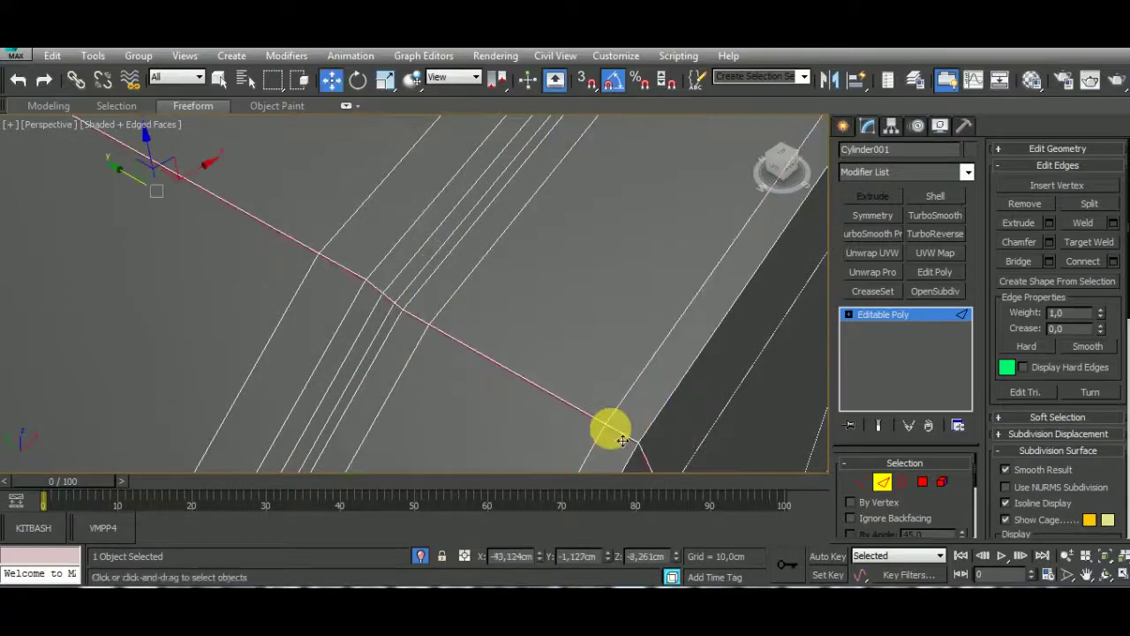
{"action": "scroll", "coordinate": [623, 440], "scroll_direction": "down", "scroll_amount": 5}
{"action": "left_click", "coordinate": [1024, 204]}
{"action": "scroll", "coordinate": [706, 404], "scroll_direction": "up", "scroll_amount": 2}
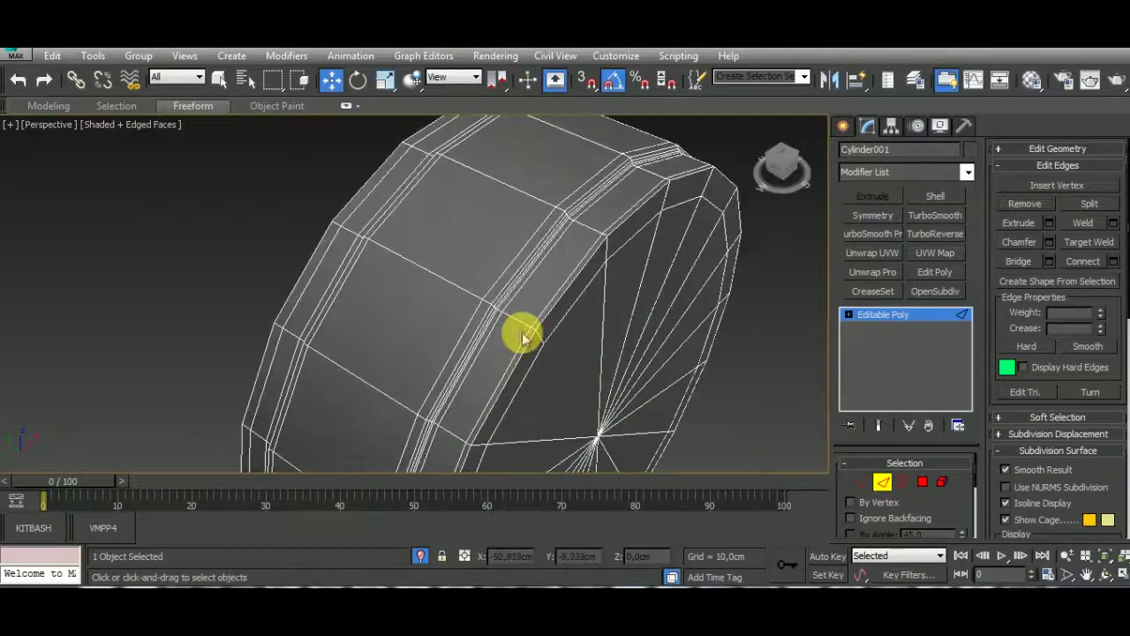
{"action": "scroll", "coordinate": [518, 333], "scroll_direction": "up", "scroll_amount": 3}
{"action": "scroll", "coordinate": [530, 330], "scroll_direction": "up", "scroll_amount": 3}
Remove the stray vertex from the wheel cylinder.
{"action": "key", "text": "1"}
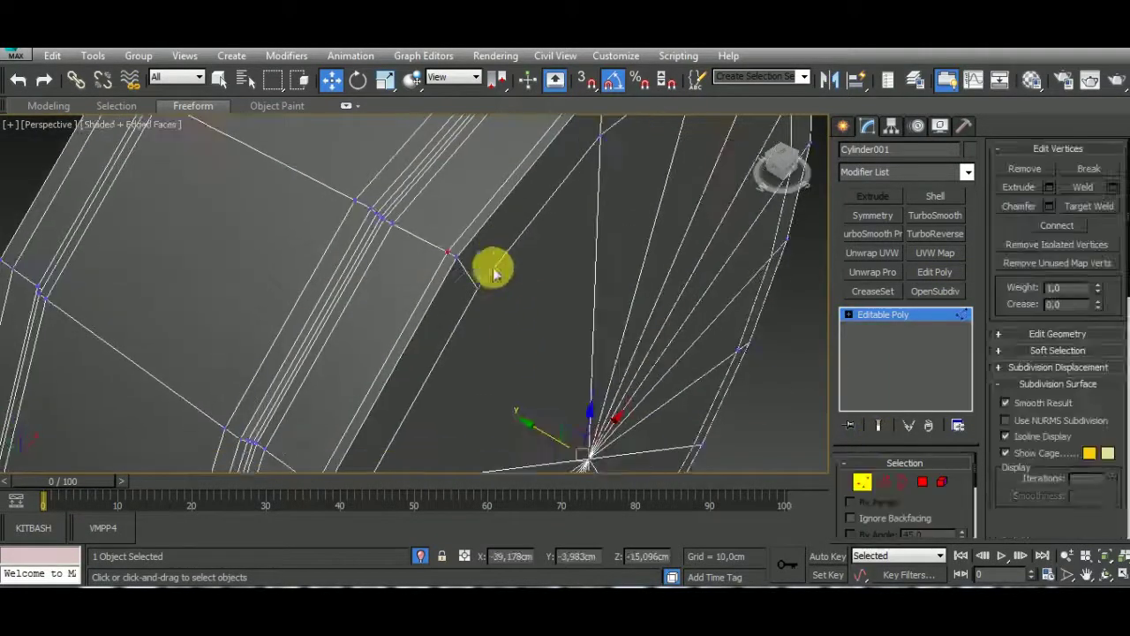
{"action": "left_click", "coordinate": [477, 260]}
{"action": "right_click", "coordinate": [636, 410]}
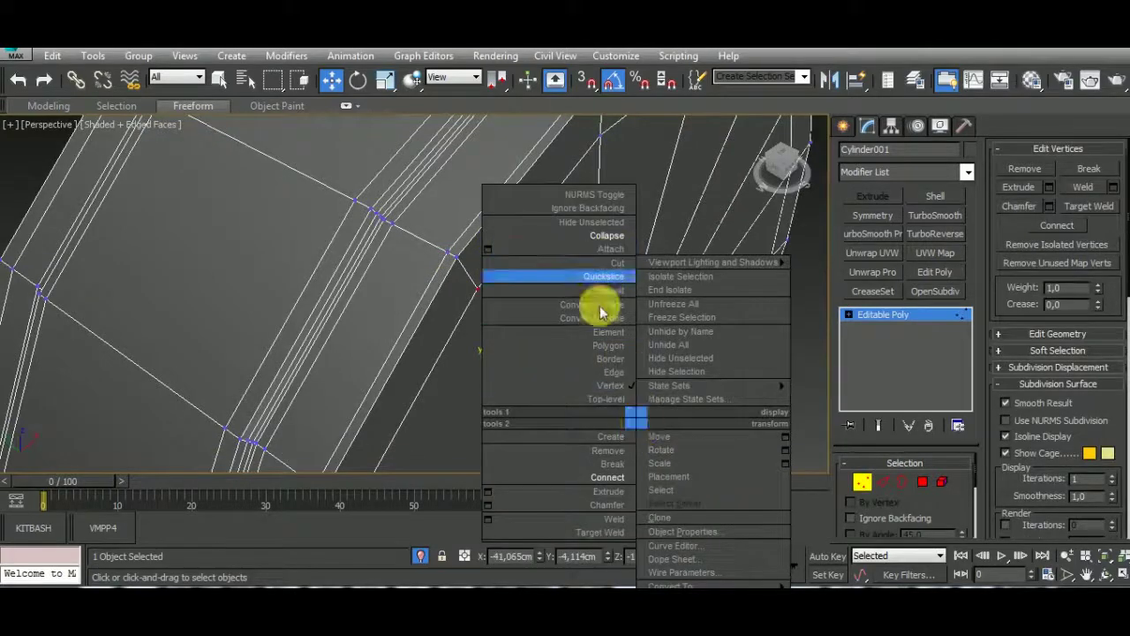
{"action": "left_click", "coordinate": [613, 472]}
{"action": "mouse_move", "coordinate": [531, 304]}
{"action": "middle_mouse_down", "text": "alt"}
{"action": "mouse_move", "coordinate": [560, 247]}
{"action": "mouse_move", "coordinate": [539, 159]}
{"action": "middle_mouse_up", "text": "alt"}
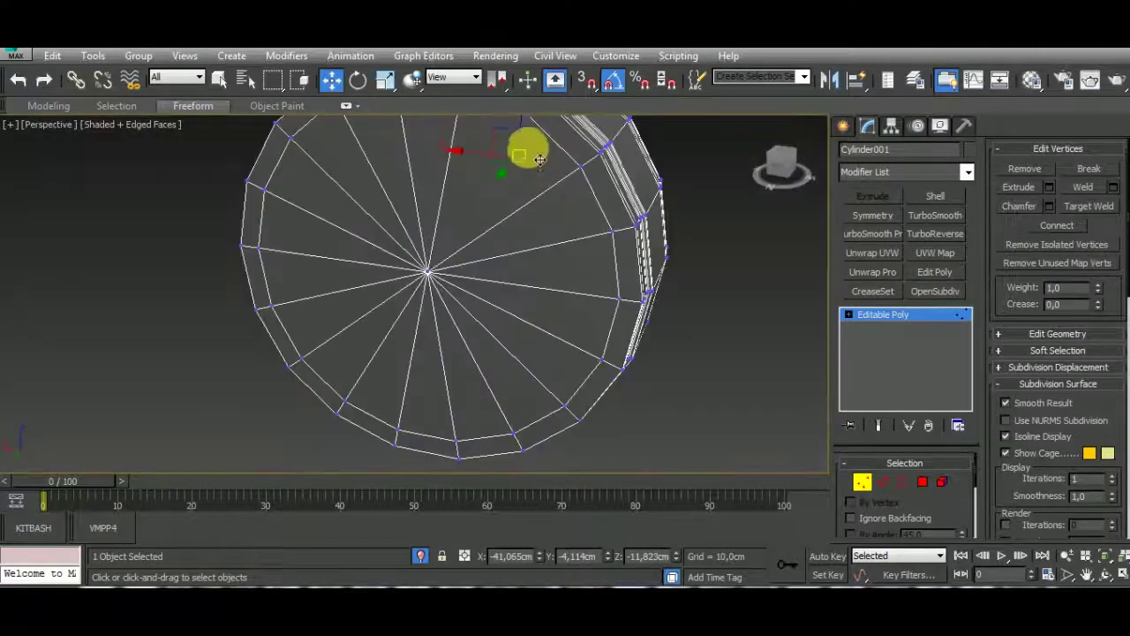
{"action": "right_click", "coordinate": [427, 272]}
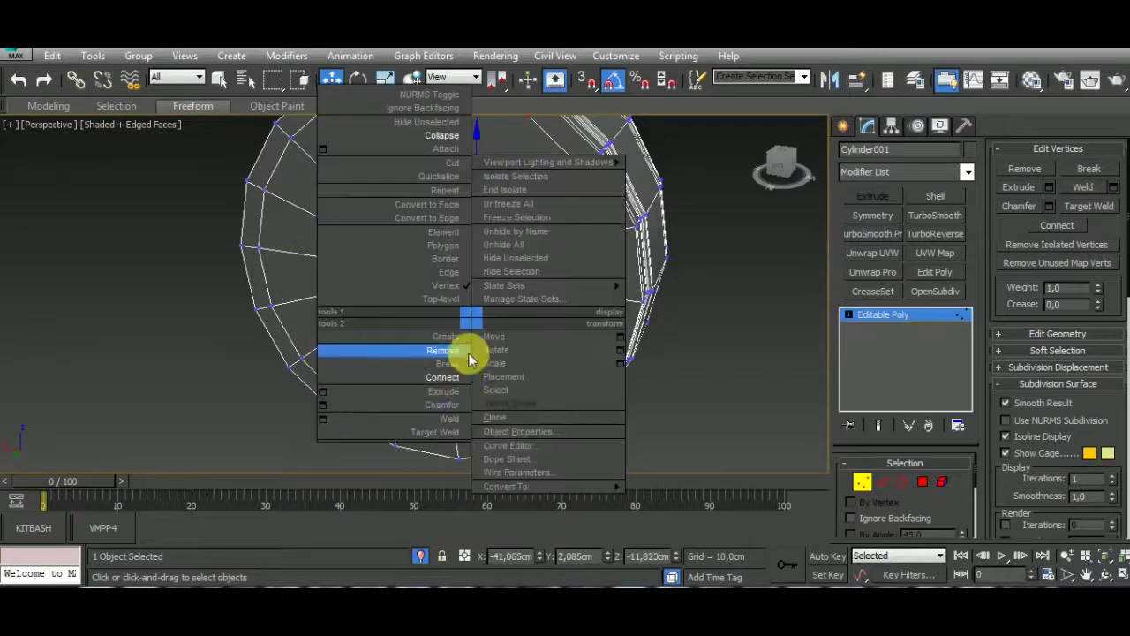
{"action": "left_click", "coordinate": [459, 353]}
{"action": "mouse_move", "coordinate": [568, 361]}
{"action": "middle_mouse_down", "text": "alt"}
{"action": "mouse_move", "coordinate": [618, 396]}
{"action": "mouse_move", "coordinate": [671, 379]}
{"action": "middle_mouse_up", "text": "alt"}
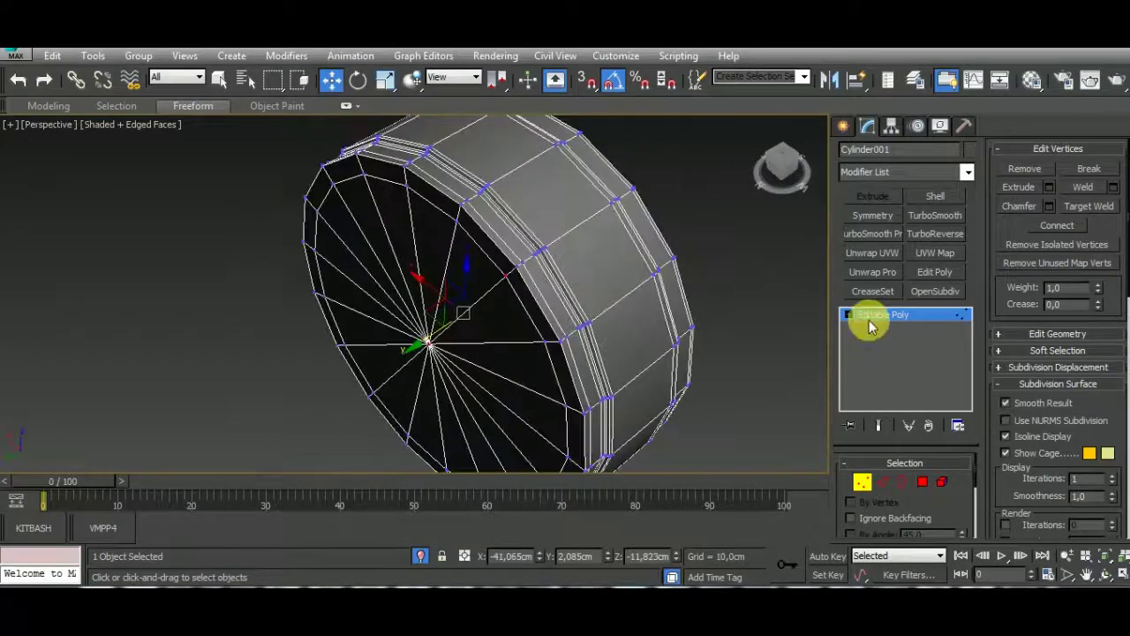
Add TurboSmooth to the wheel with Iterations set to 2.
{"action": "left_click", "coordinate": [933, 217]}
{"action": "left_click", "coordinate": [959, 486]}
{"action": "mouse_move", "coordinate": [742, 416]}
{"action": "middle_mouse_down", "text": "alt"}
{"action": "mouse_move", "coordinate": [663, 447]}
{"action": "mouse_move", "coordinate": [494, 437]}
{"action": "mouse_move", "coordinate": [179, 198]}
{"action": "middle_mouse_up", "text": "alt"}
Toggle Edged Faces off and back on, then exit Isolate Selection.
{"action": "left_click", "coordinate": [141, 125]}
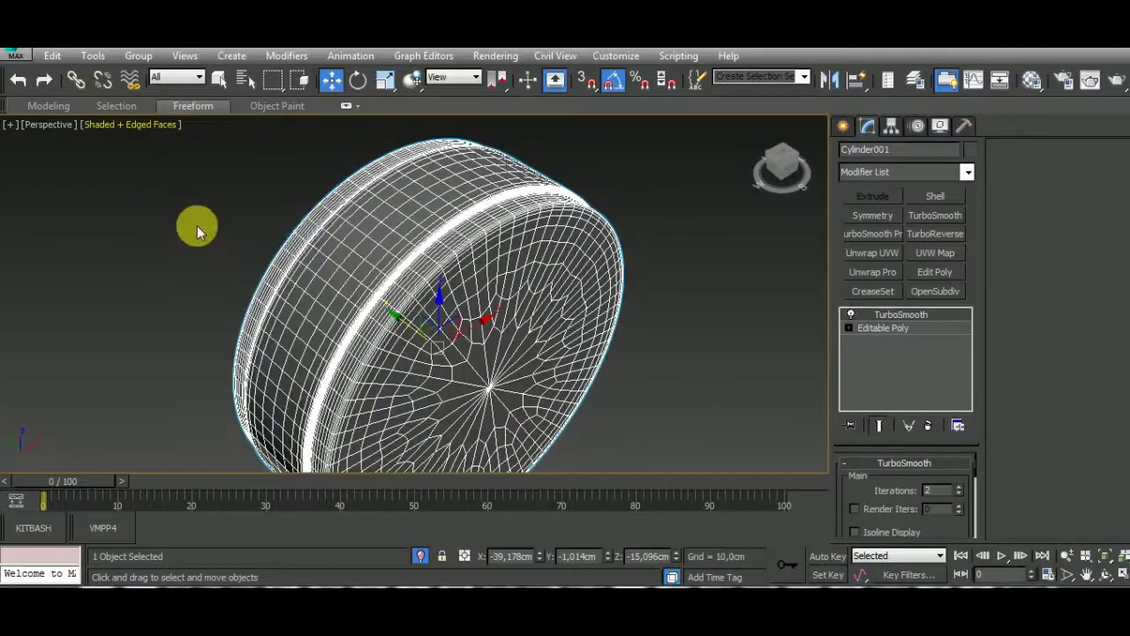
{"action": "left_click", "coordinate": [155, 133]}
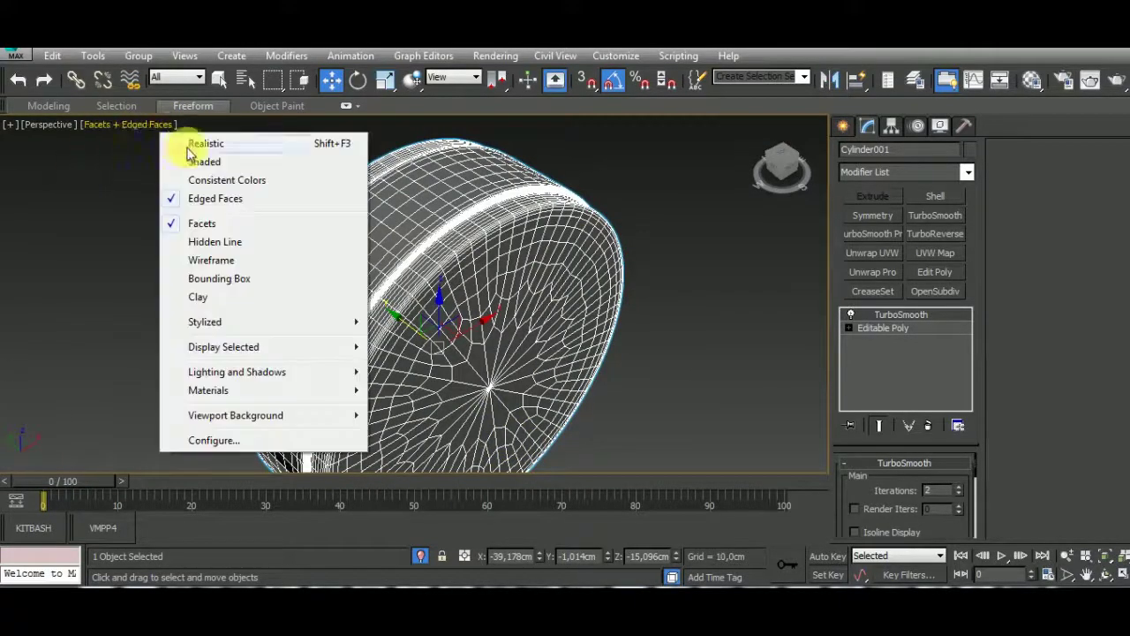
{"action": "left_click", "coordinate": [151, 127]}
{"action": "left_click", "coordinate": [151, 126]}
{"action": "left_click", "coordinate": [173, 196]}
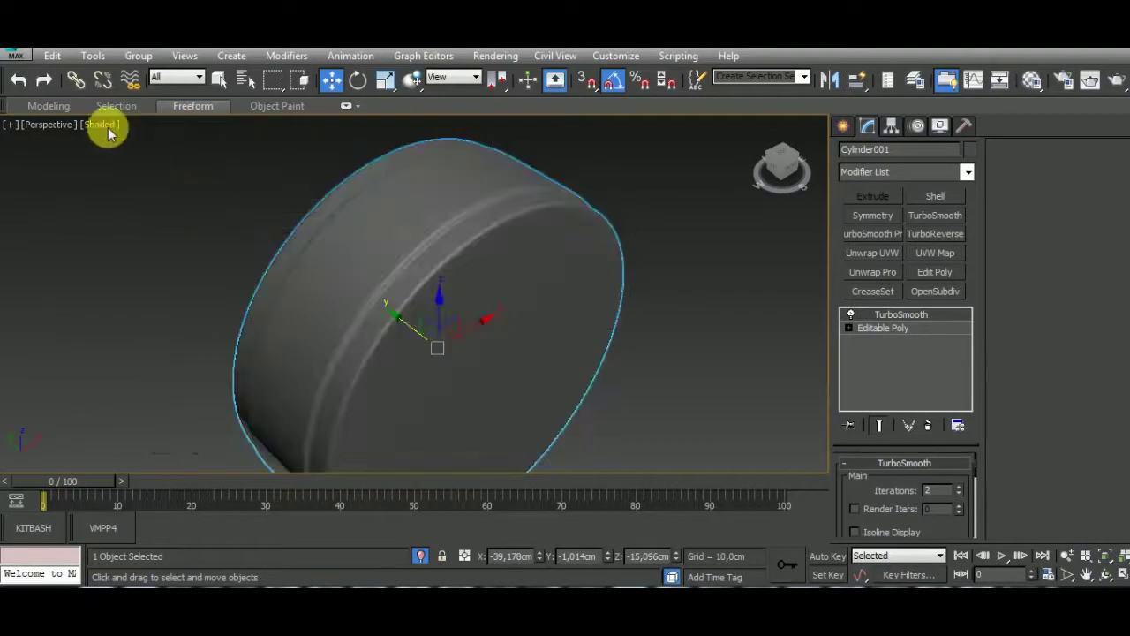
{"action": "left_click", "coordinate": [106, 125]}
{"action": "left_click", "coordinate": [144, 199]}
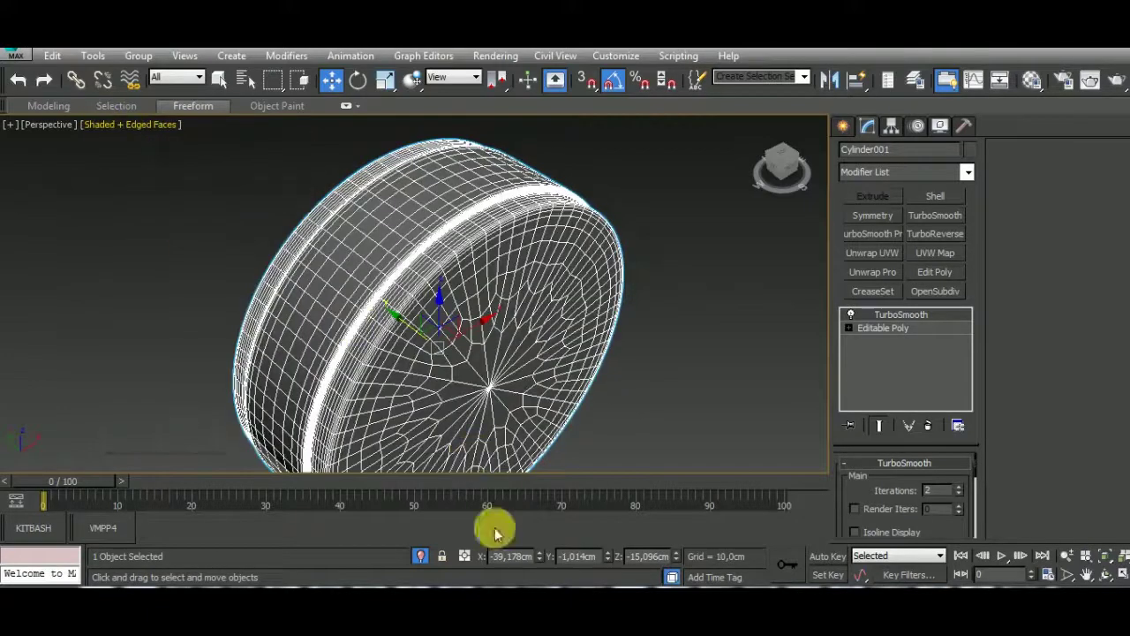
{"action": "left_click", "coordinate": [420, 563]}
Undo a stray wheel copy and select both smoothed wheels.
{"action": "left_click_drag", "start_coordinate": [336, 371], "coordinate": [543, 387], "text": "shift"}
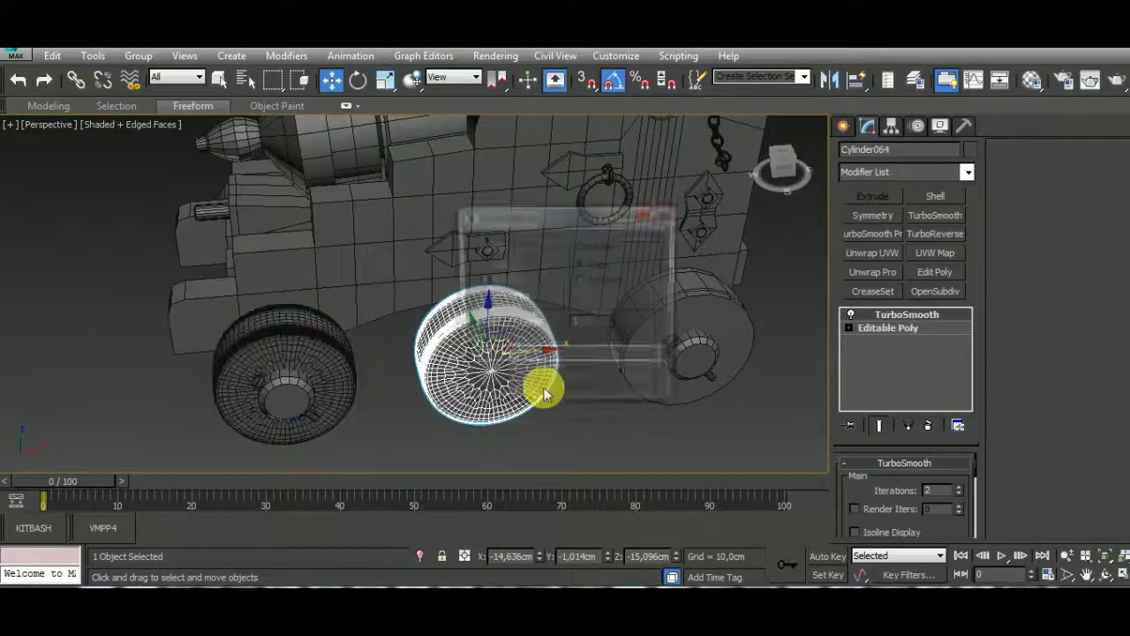
{"action": "key", "text": "Return"}
{"action": "key", "text": "ctrl+z"}
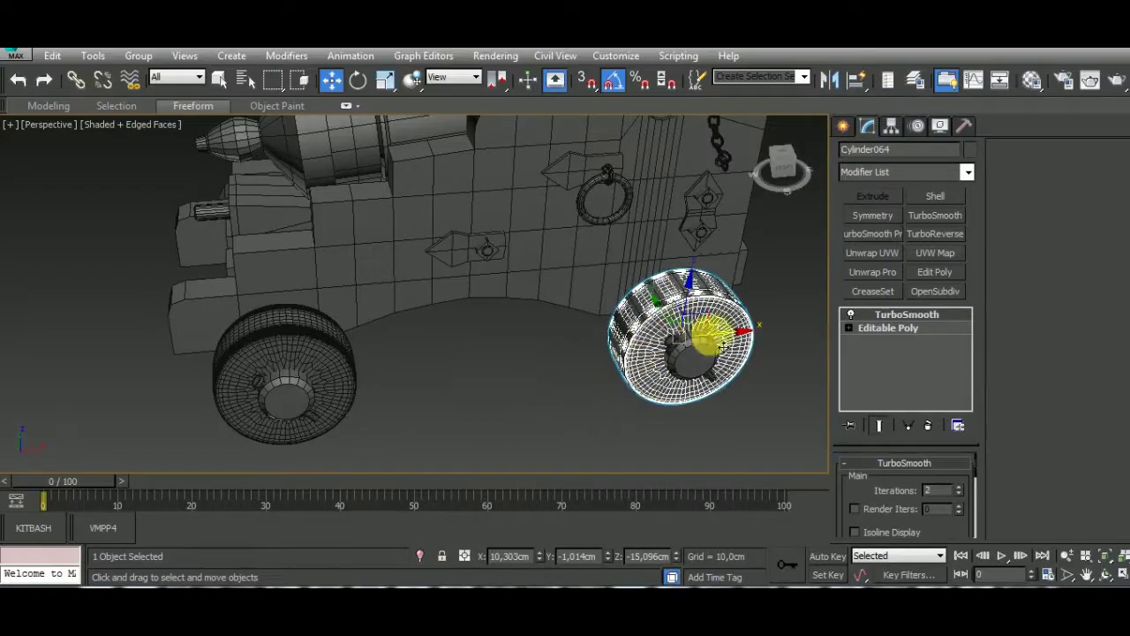
{"action": "left_click", "coordinate": [674, 334]}
{"action": "left_click", "coordinate": [662, 322]}
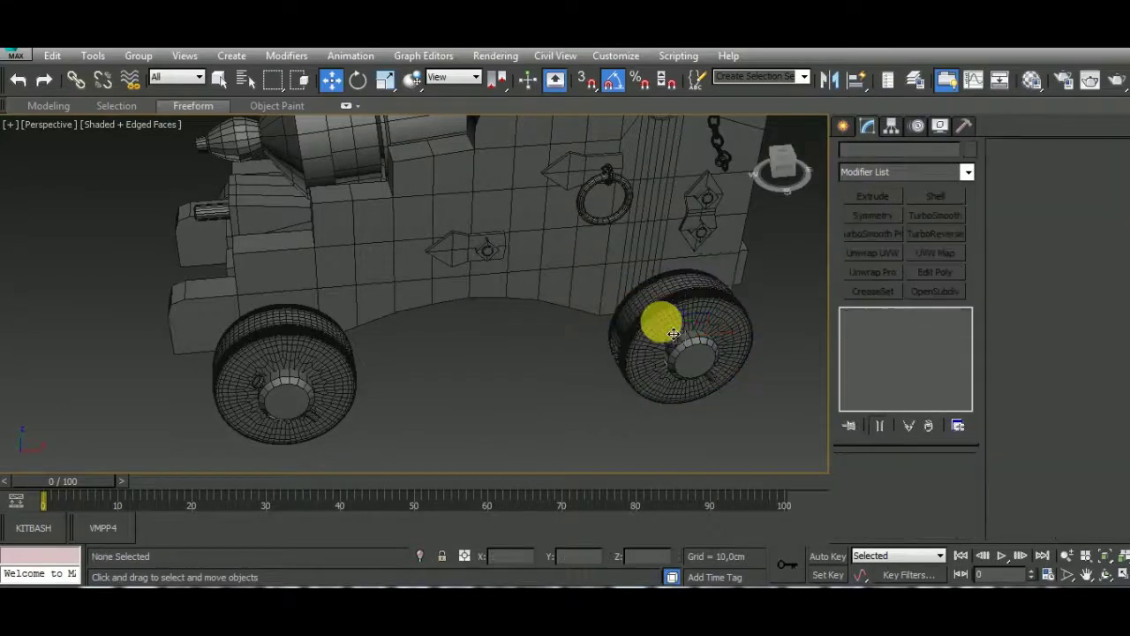
{"action": "left_click", "coordinate": [310, 329], "text": "ctrl"}
Shift-drag copies of both wheels and mirror them across the Y axis.
{"action": "mouse_move", "coordinate": [429, 336]}
{"action": "middle_mouse_down", "text": "alt"}
{"action": "mouse_move", "coordinate": [594, 306]}
{"action": "mouse_move", "coordinate": [585, 219]}
{"action": "middle_mouse_up", "text": "alt"}
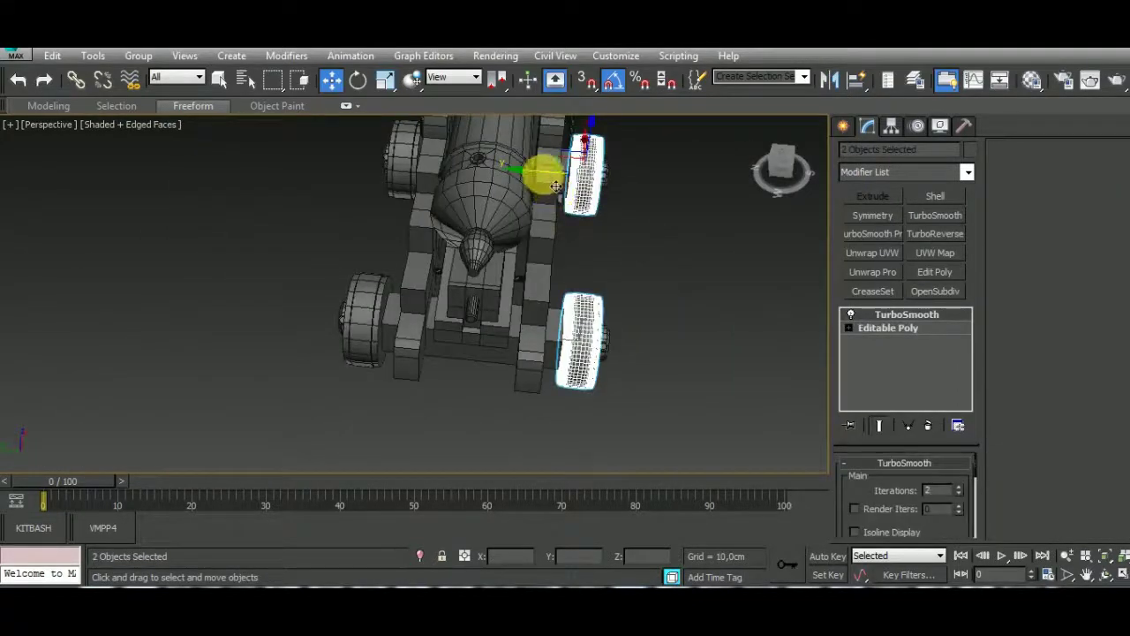
{"action": "left_click_drag", "start_coordinate": [554, 185], "coordinate": [273, 159], "text": "shift"}
{"action": "left_click", "coordinate": [560, 383]}
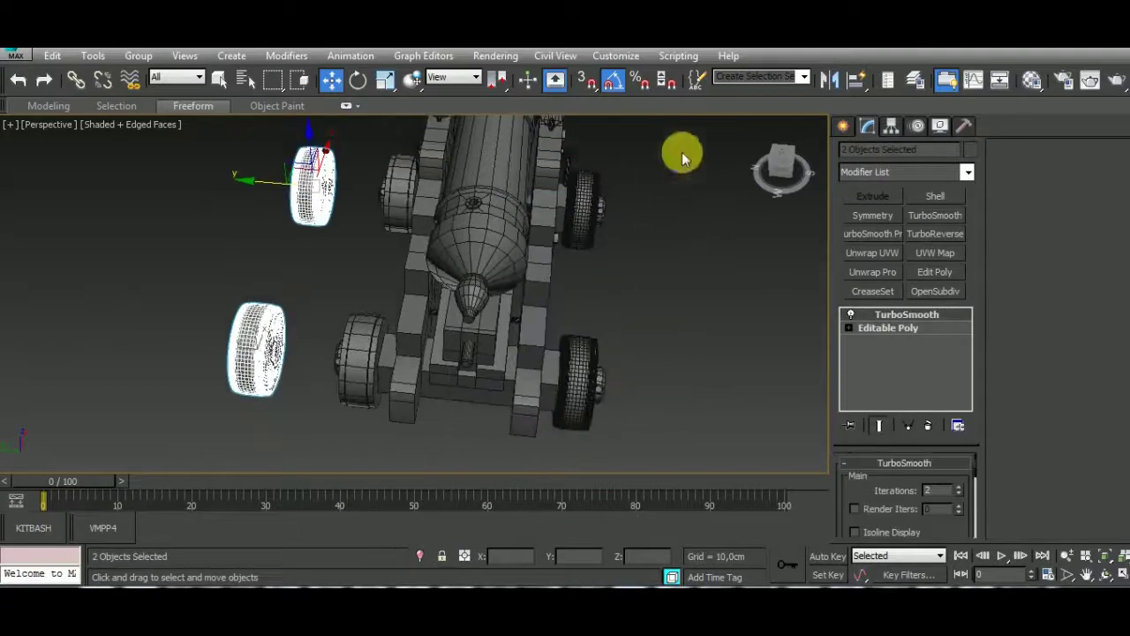
{"action": "left_click", "coordinate": [830, 80]}
{"action": "left_click", "coordinate": [503, 442]}
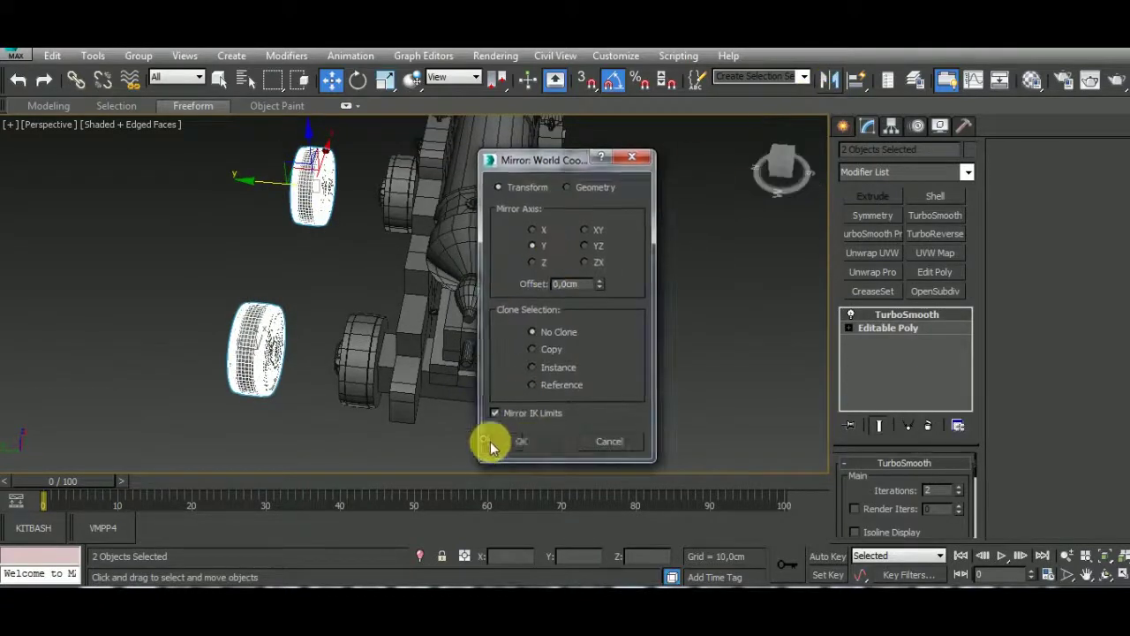
Move the mirrored wheel copies into place beside the carriage.
{"action": "left_click_drag", "start_coordinate": [781, 168], "coordinate": [744, 195]}
{"action": "left_click_drag", "start_coordinate": [203, 329], "coordinate": [304, 224]}
{"action": "left_click", "coordinate": [307, 199]}
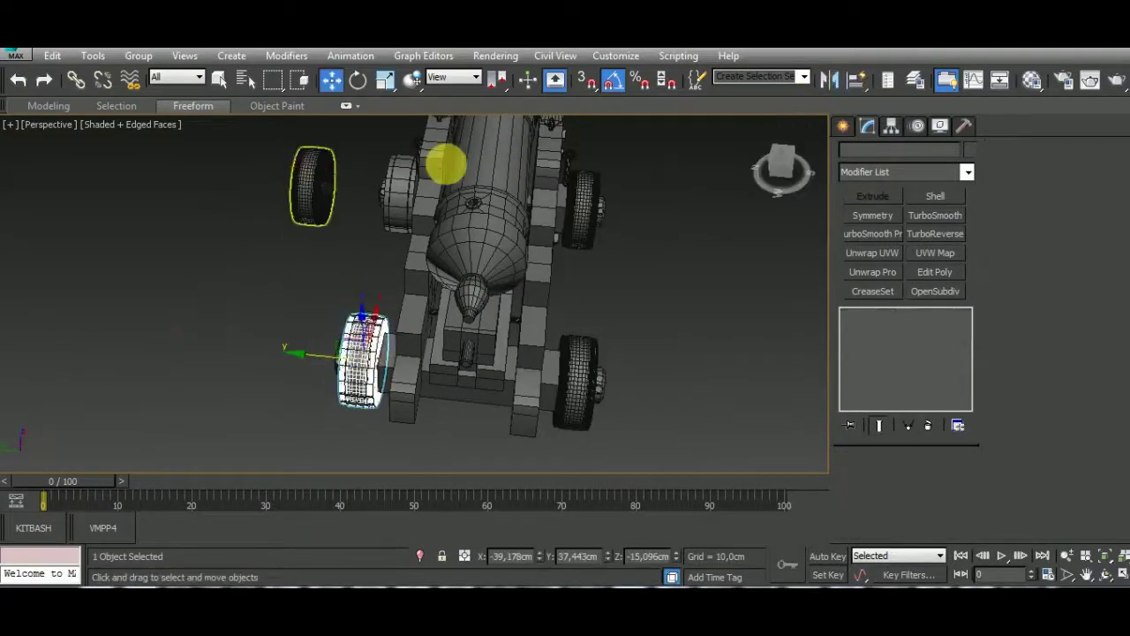
{"action": "left_click", "coordinate": [851, 80]}
{"action": "left_click", "coordinate": [378, 386]}
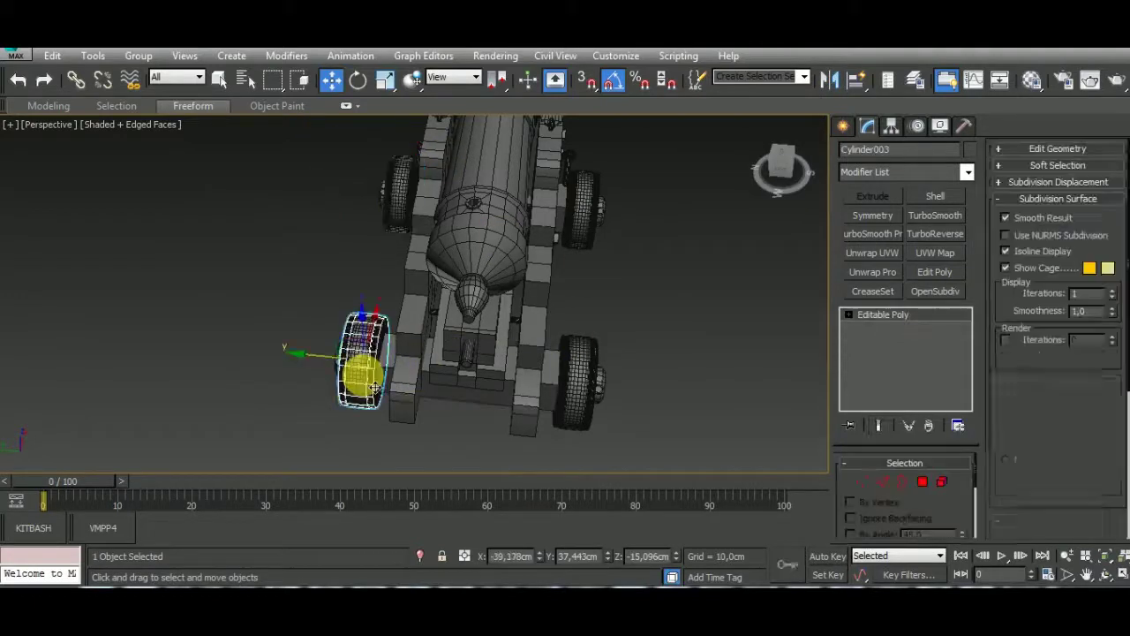
{"action": "left_click", "coordinate": [391, 261]}
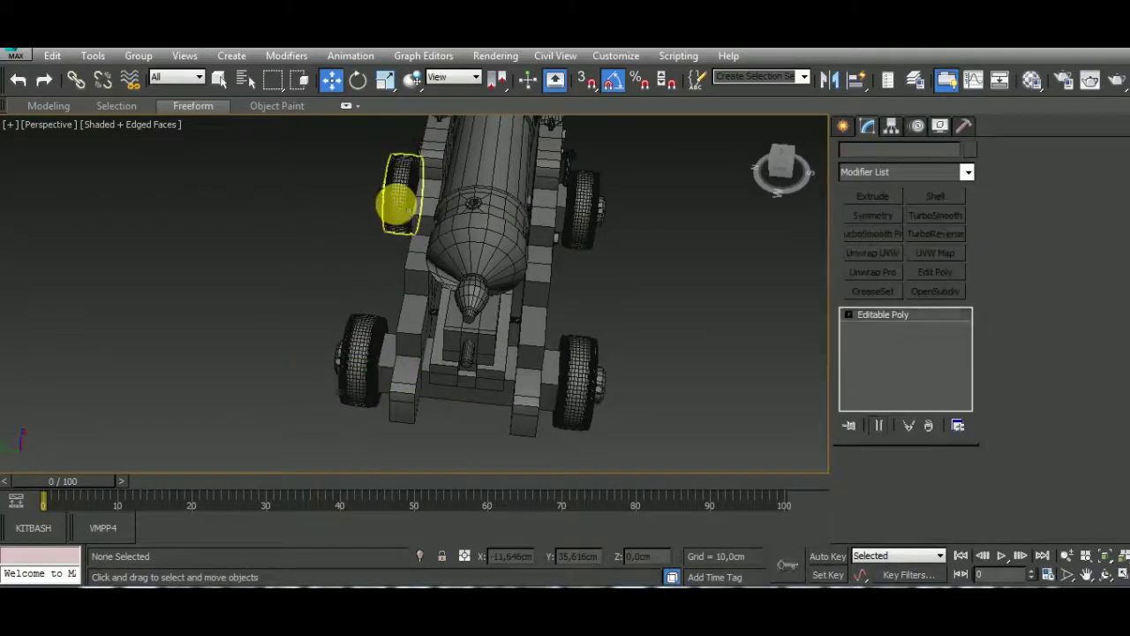
Isolate the rear axle cylinder and inset its end-cap face by 0.551cm.
{"action": "left_click", "coordinate": [600, 380]}
{"action": "left_click", "coordinate": [420, 555]}
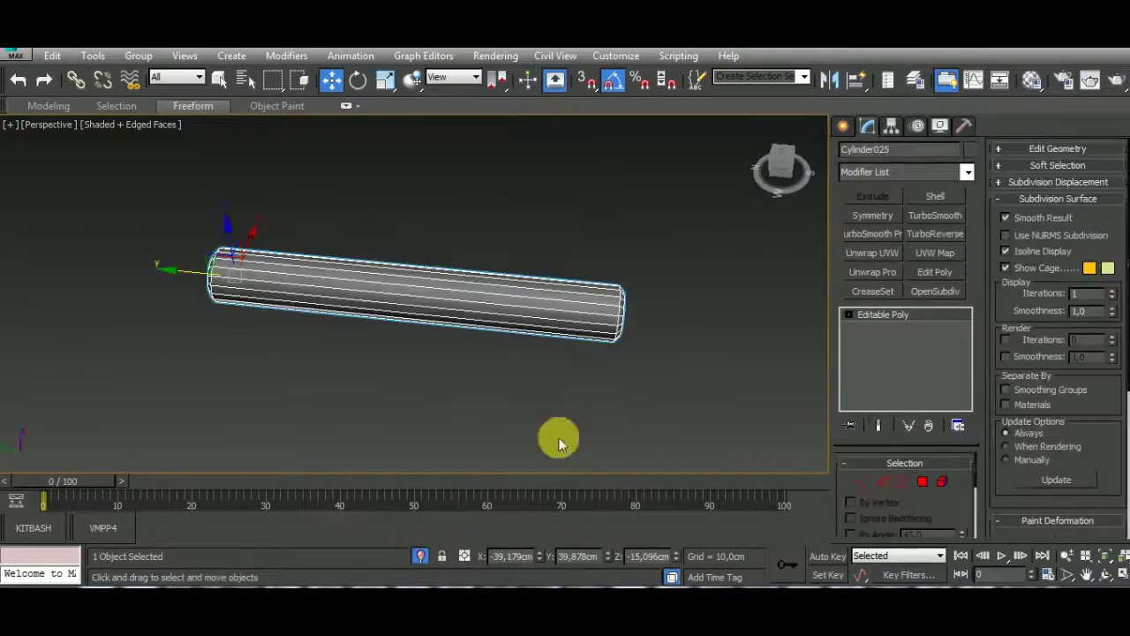
{"action": "left_click", "coordinate": [923, 485]}
{"action": "middle_click_drag", "start_coordinate": [750, 296], "coordinate": [598, 302], "text": "alt"}
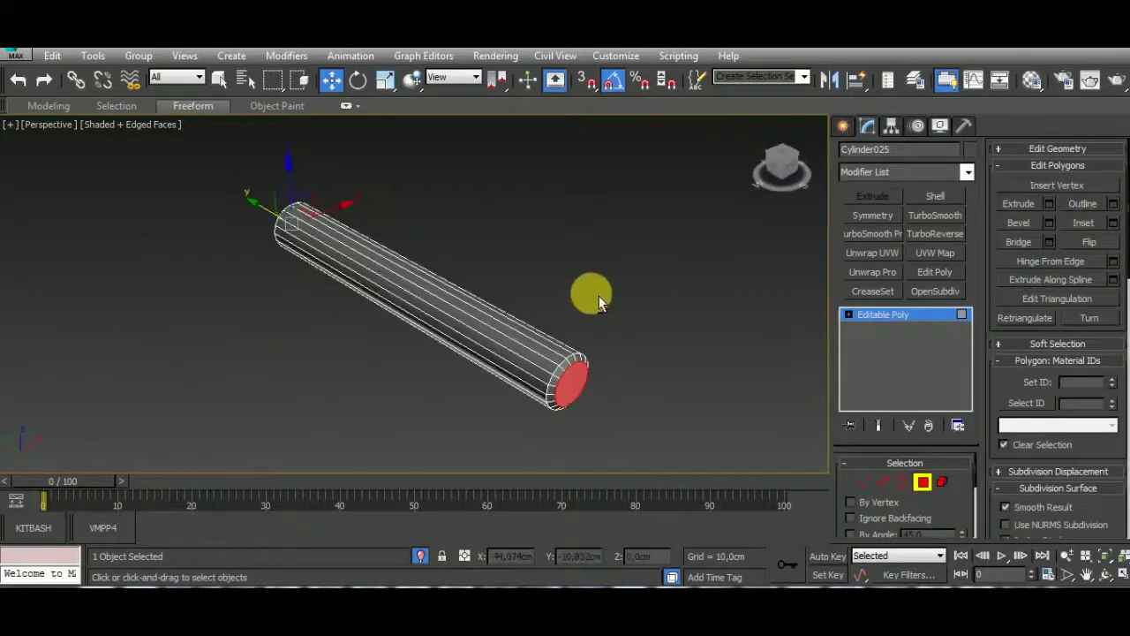
{"action": "left_click", "coordinate": [1113, 223]}
{"action": "scroll", "coordinate": [565, 369], "scroll_direction": "up", "scroll_amount": 2}
{"action": "scroll", "coordinate": [565, 369], "scroll_direction": "up", "scroll_amount": 4}
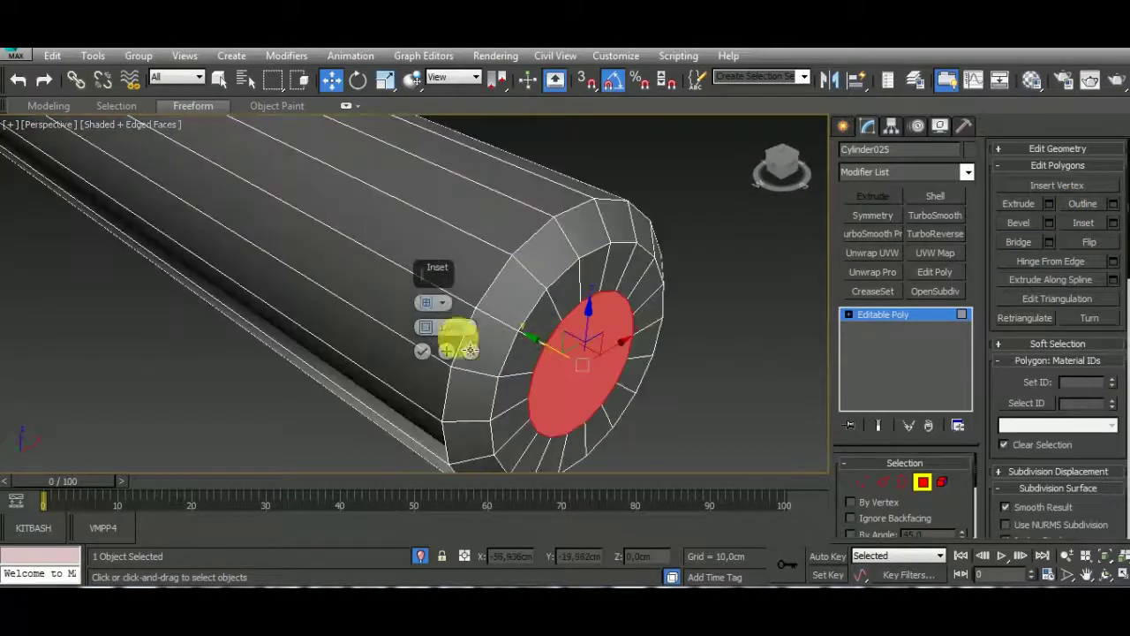
{"action": "right_click", "coordinate": [422, 328]}
{"action": "left_click_drag", "start_coordinate": [425, 328], "coordinate": [426, 325]}
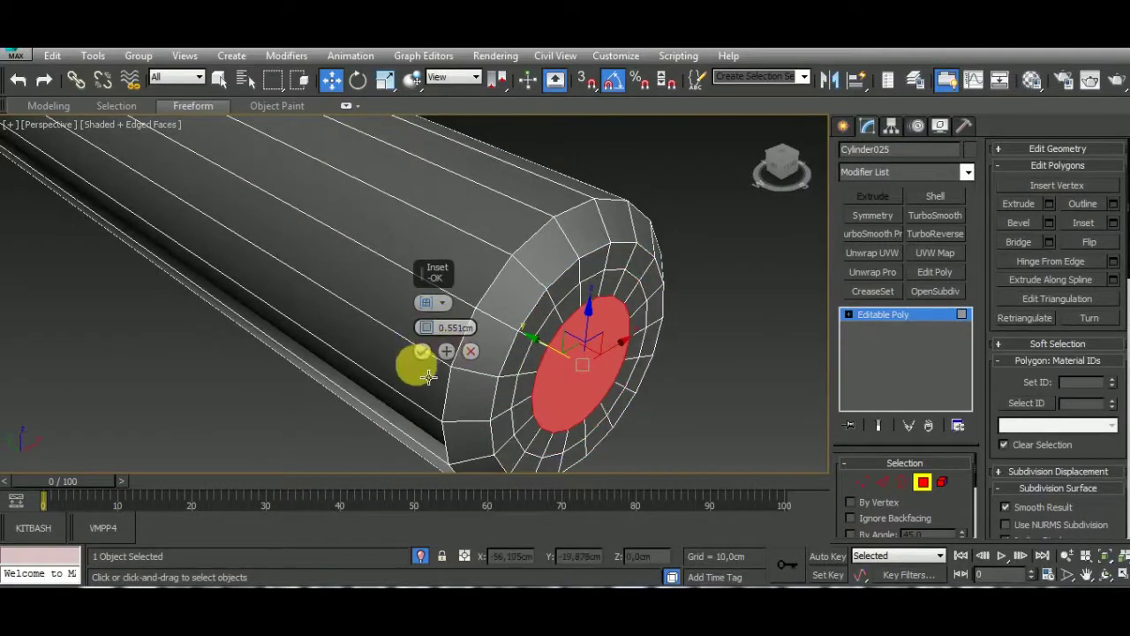
{"action": "left_click", "coordinate": [423, 352]}
Collapse the axle's inset end-cap face to a centre point.
{"action": "right_click", "coordinate": [537, 357]}
{"action": "left_click", "coordinate": [523, 207]}
{"action": "middle_click_drag", "start_coordinate": [702, 364], "coordinate": [517, 271], "text": "alt"}
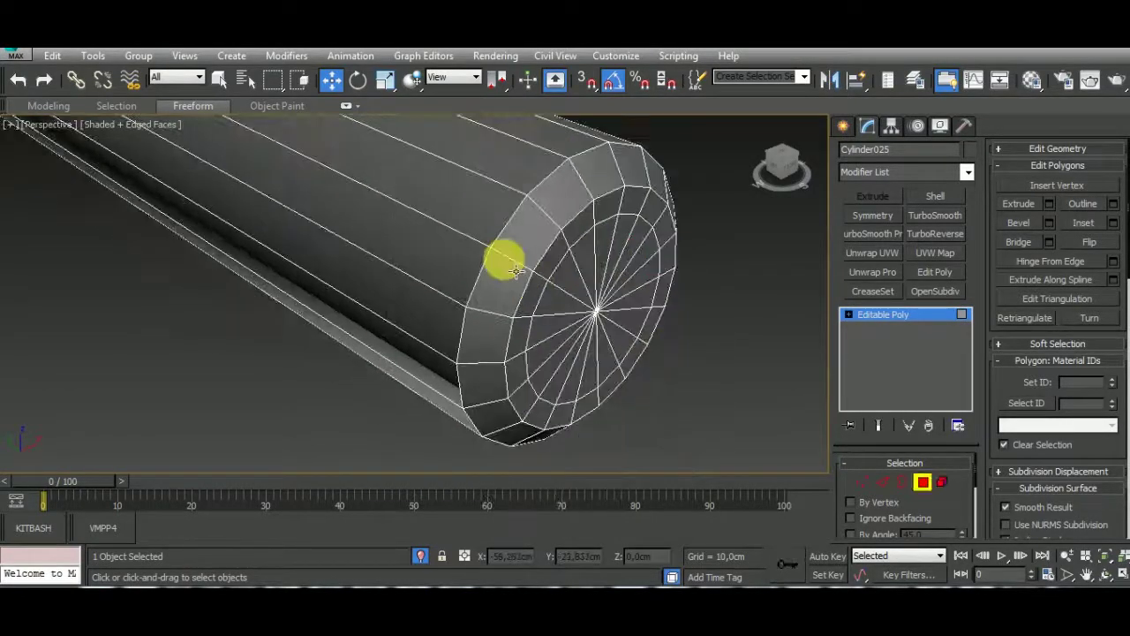
{"action": "scroll", "coordinate": [744, 353], "scroll_direction": "down", "scroll_amount": 5}
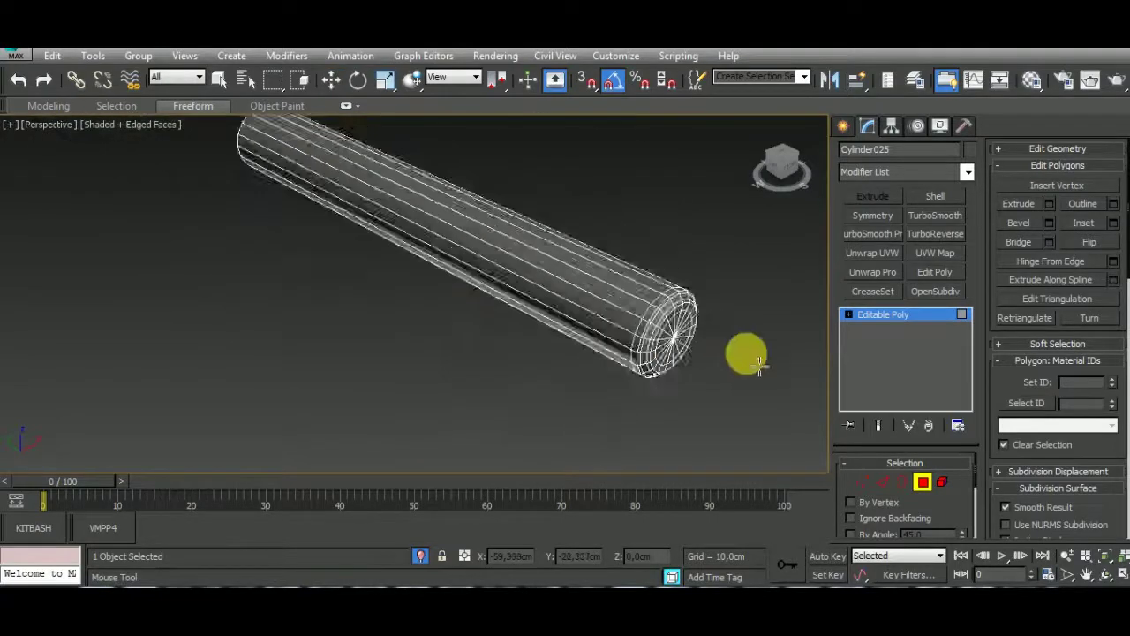
{"action": "mouse_move", "coordinate": [744, 353]}
{"action": "middle_mouse_down", "text": "alt"}
{"action": "mouse_move", "coordinate": [574, 308]}
{"action": "mouse_move", "coordinate": [456, 349]}
{"action": "middle_mouse_up", "text": "alt"}
{"action": "scroll", "coordinate": [456, 349], "scroll_direction": "up", "scroll_amount": 5}
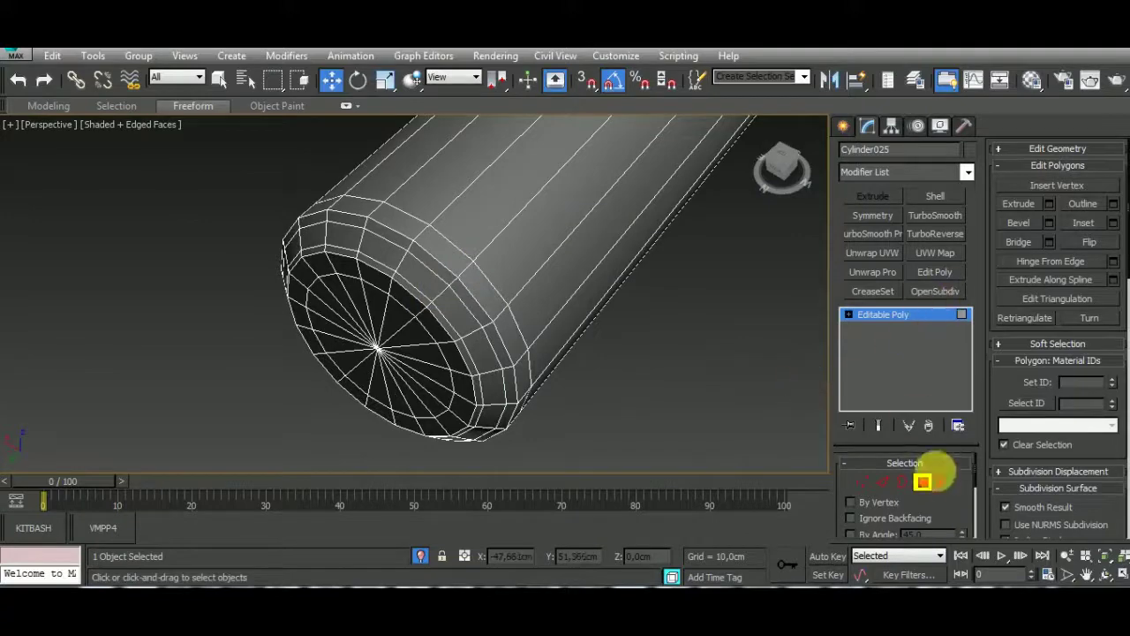
Add TurboSmooth to the axle with Iterations set to 2.
{"action": "left_click", "coordinate": [922, 481]}
{"action": "left_click", "coordinate": [921, 217]}
{"action": "left_click", "coordinate": [958, 486]}
{"action": "scroll", "coordinate": [512, 355], "scroll_direction": "down", "scroll_amount": 2}
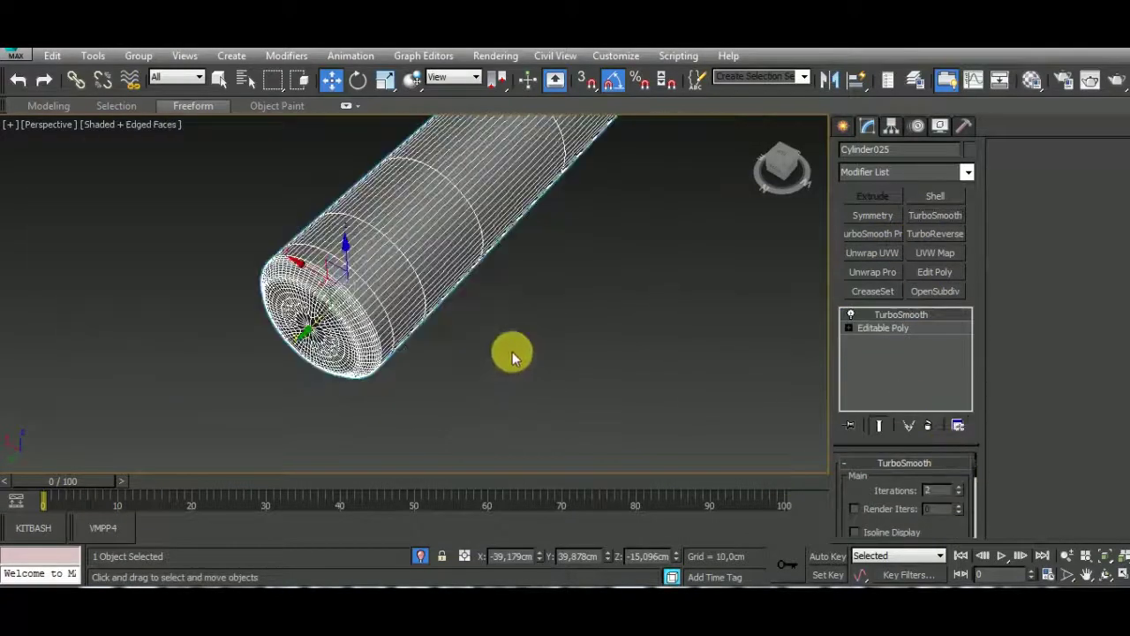
{"action": "scroll", "coordinate": [595, 418], "scroll_direction": "down", "scroll_amount": 5}
Clone the hub and Quick Align the copy onto the wheel.
{"action": "middle_click_drag", "start_coordinate": [595, 418], "coordinate": [592, 347], "text": "alt"}
{"action": "left_click", "coordinate": [459, 335]}
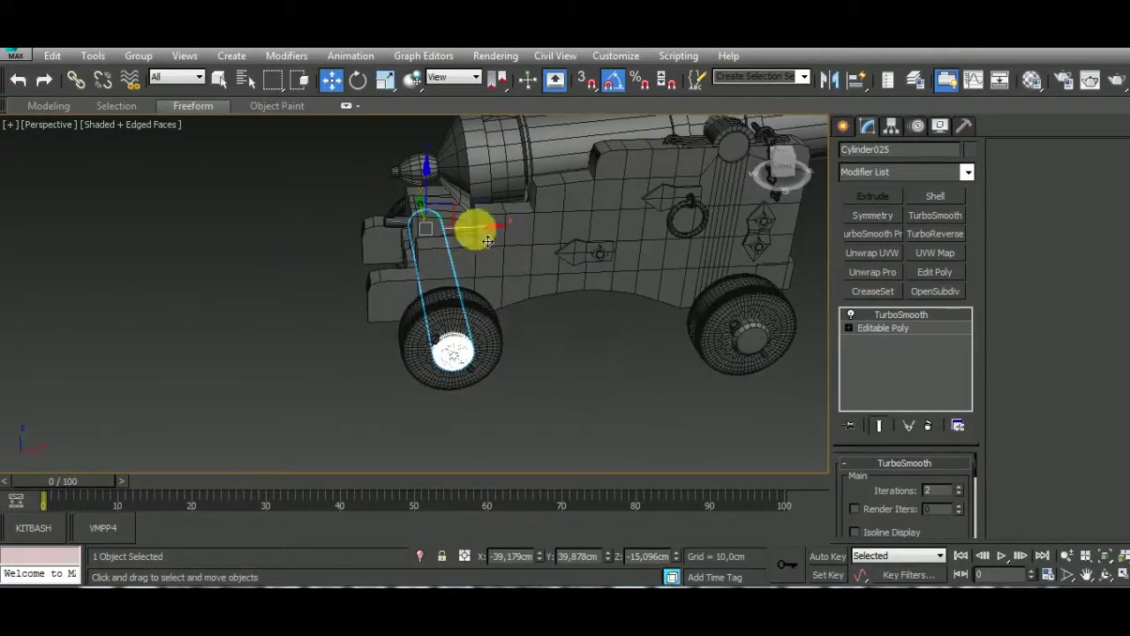
{"action": "middle_click_drag", "start_coordinate": [474, 227], "coordinate": [711, 251], "text": "alt"}
{"action": "left_click_drag", "start_coordinate": [711, 251], "coordinate": [713, 253], "text": "shift"}
{"action": "left_click", "coordinate": [587, 389]}
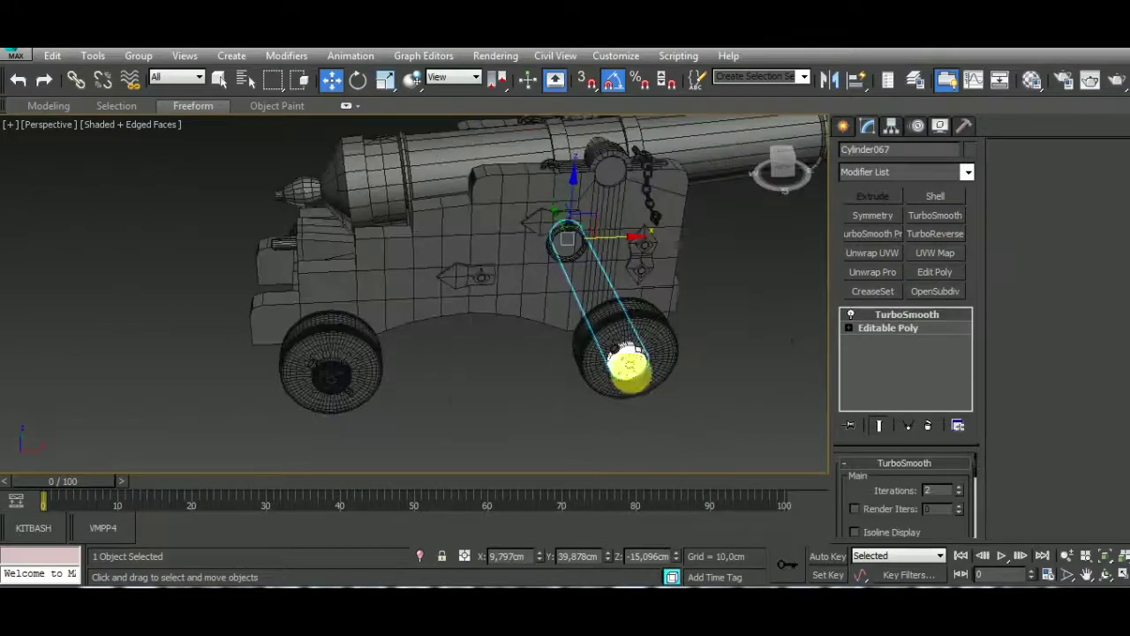
{"action": "scroll", "coordinate": [618, 371], "scroll_direction": "up", "scroll_amount": 5}
{"action": "left_click", "coordinate": [861, 82]}
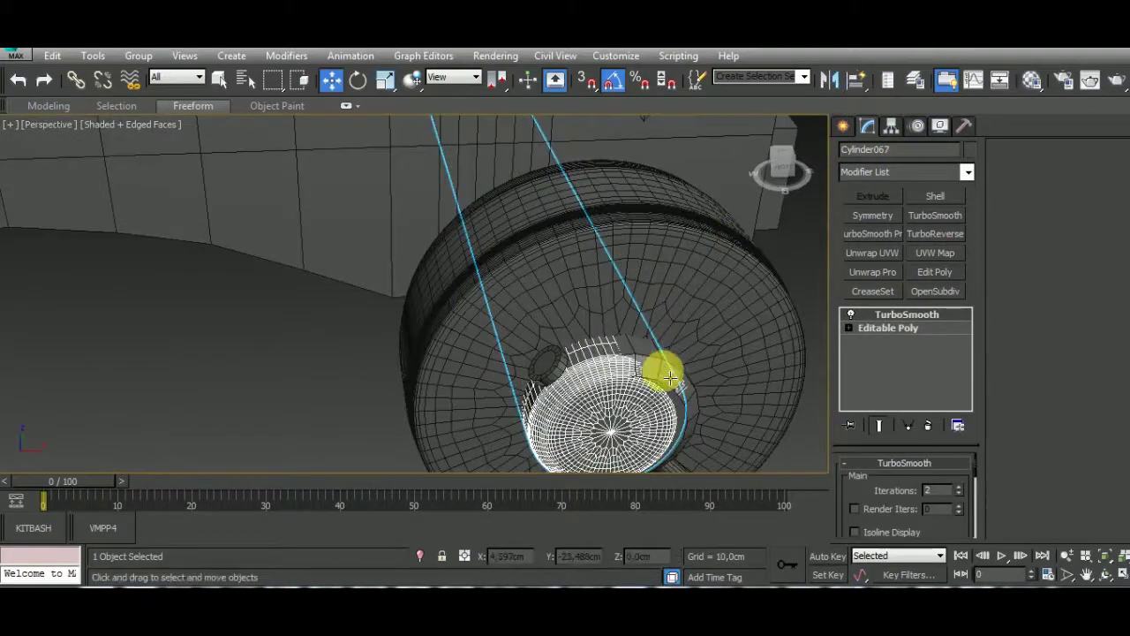
{"action": "left_click", "coordinate": [663, 374]}
Select the long bolt Cylinder018 and isolate it.
{"action": "left_click", "coordinate": [598, 368]}
{"action": "left_click", "coordinate": [553, 360]}
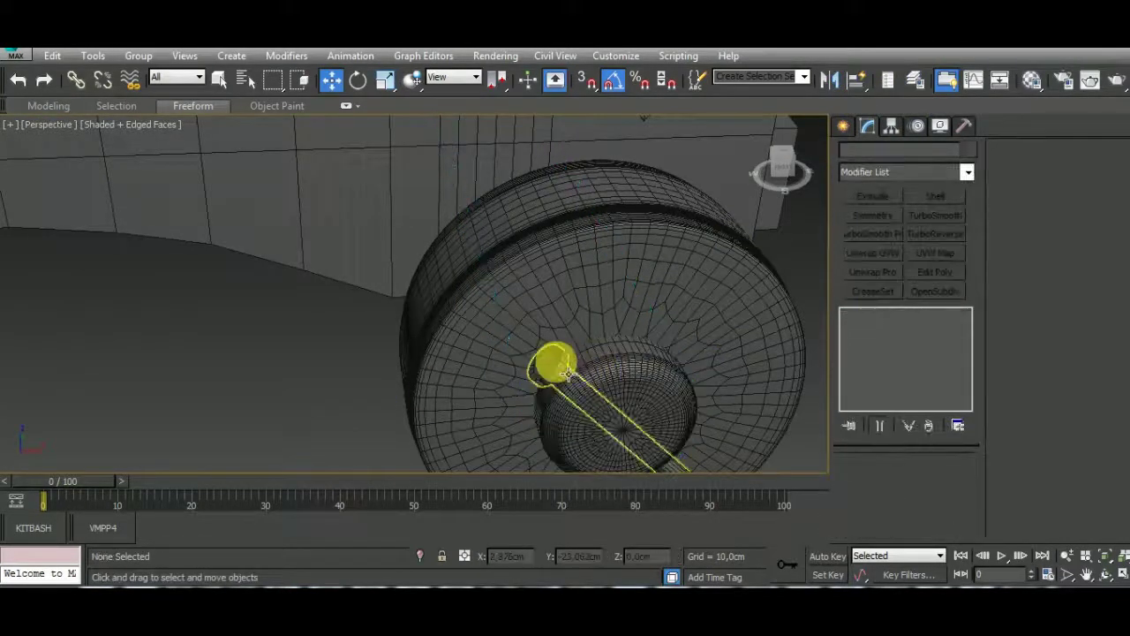
{"action": "left_click", "coordinate": [420, 556]}
{"action": "mouse_move", "coordinate": [437, 511]}
{"action": "middle_mouse_down"}
{"action": "mouse_move", "coordinate": [586, 403]}
{"action": "mouse_move", "coordinate": [517, 295]}
{"action": "mouse_move", "coordinate": [539, 371]}
{"action": "middle_mouse_up"}
Inset the bolt head's end cap in Polygon mode.
{"action": "left_click", "coordinate": [918, 483]}
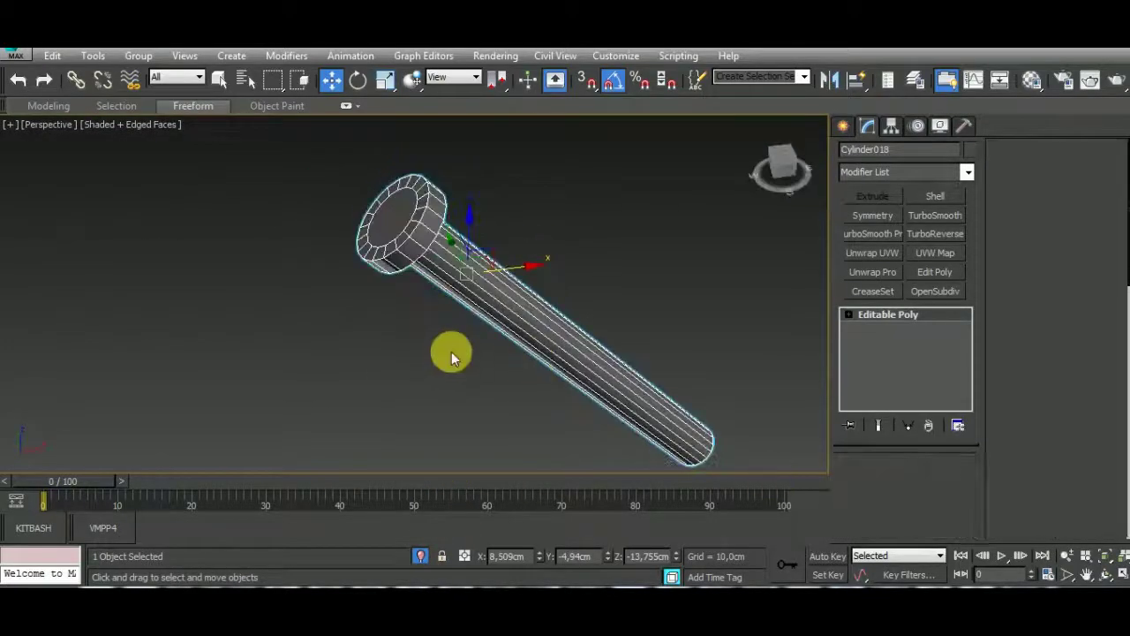
{"action": "left_click", "coordinate": [399, 234]}
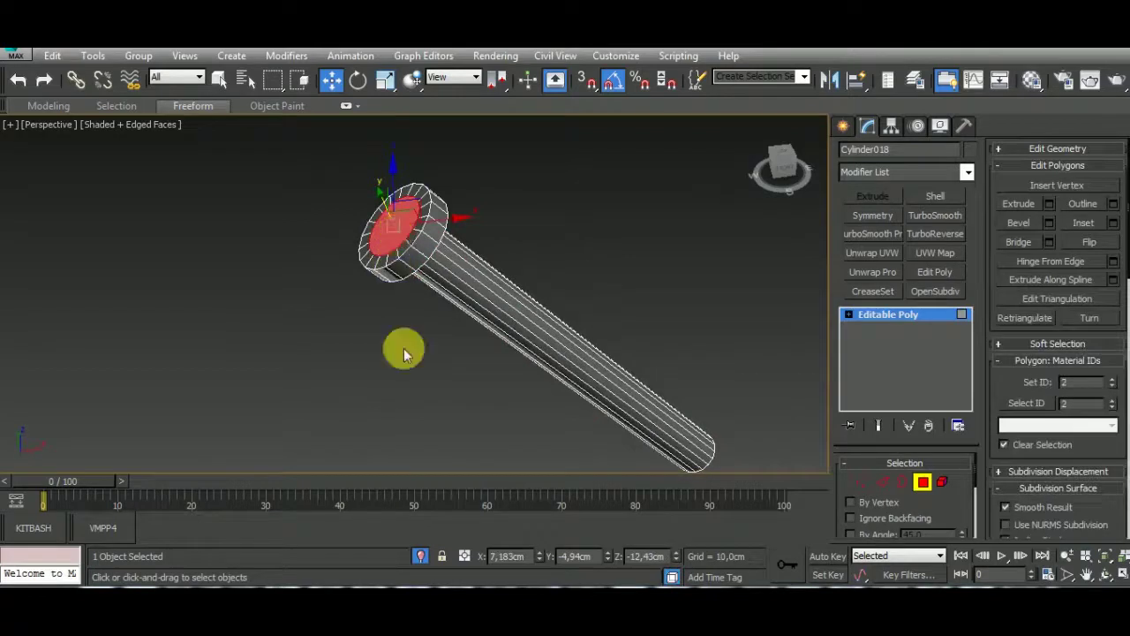
{"action": "left_click", "coordinate": [1112, 224]}
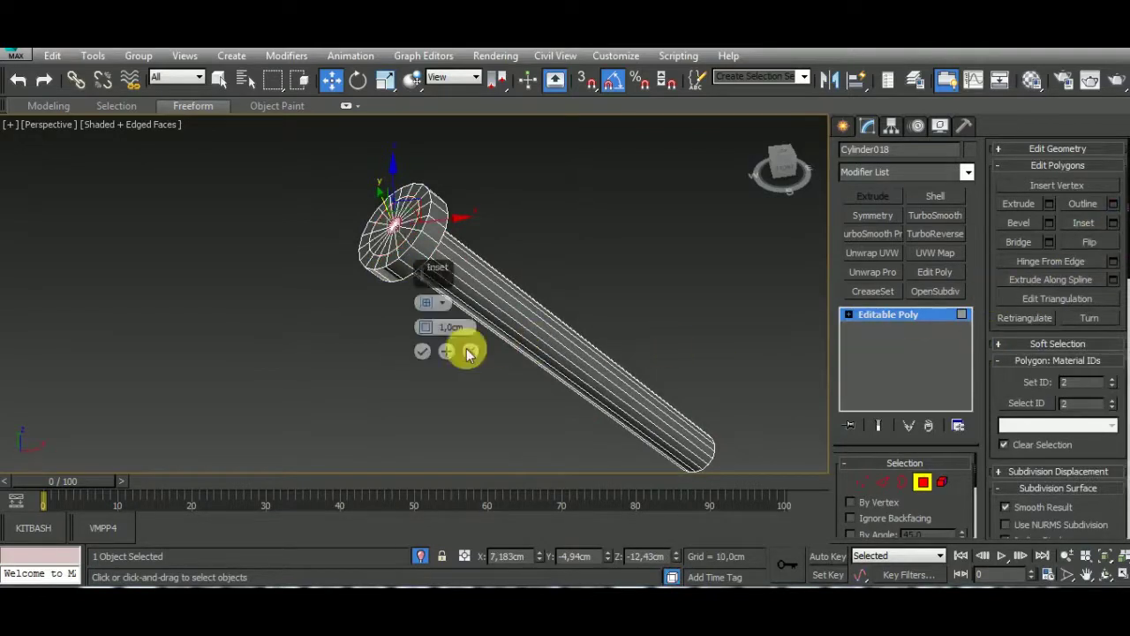
{"action": "left_click", "coordinate": [421, 354]}
{"action": "right_click", "coordinate": [428, 369]}
{"action": "left_click", "coordinate": [394, 179]}
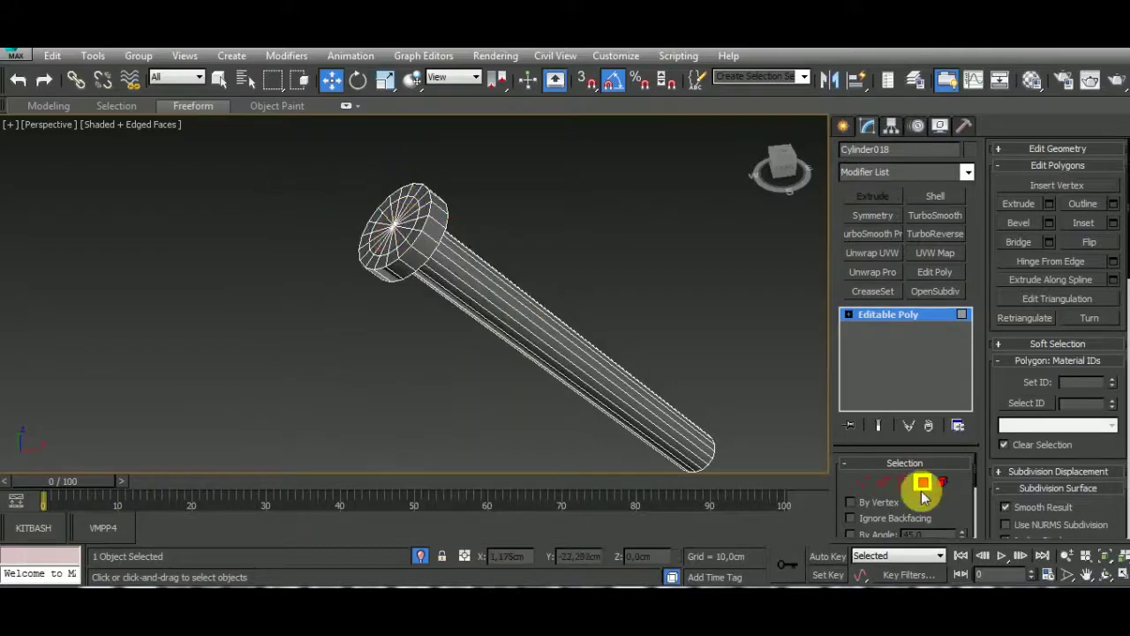
Inset the end cap at the lower end of the bolt shaft.
{"action": "middle_click_drag", "start_coordinate": [812, 450], "coordinate": [453, 301], "text": "alt"}
{"action": "scroll", "coordinate": [421, 295], "scroll_direction": "up", "scroll_amount": 5}
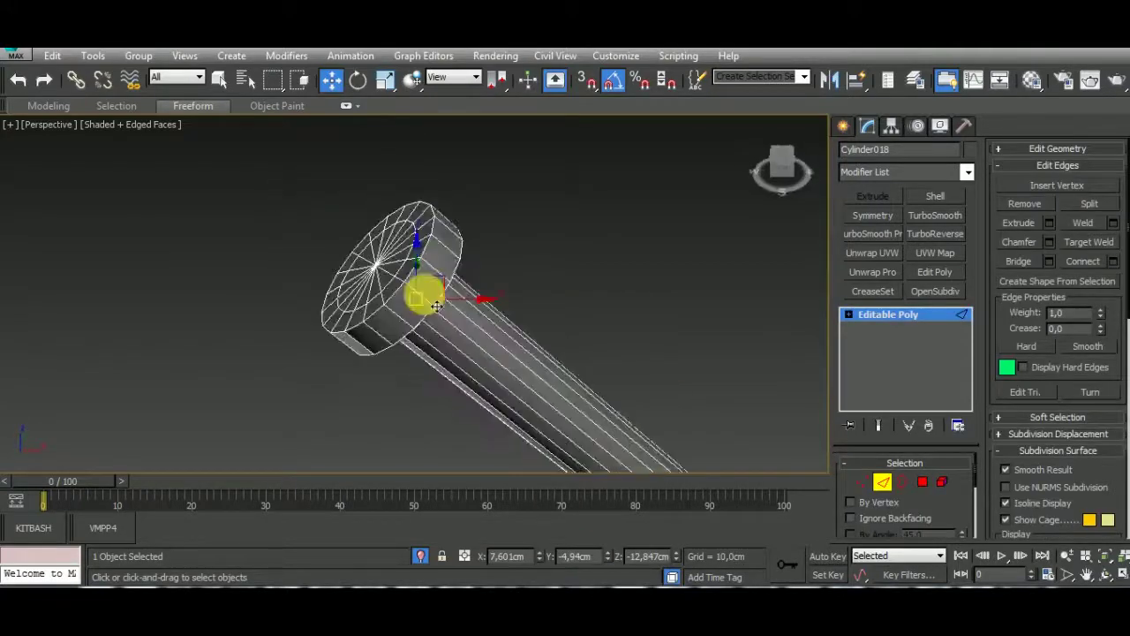
{"action": "scroll", "coordinate": [366, 259], "scroll_direction": "up", "scroll_amount": 5}
{"action": "scroll", "coordinate": [451, 297], "scroll_direction": "down", "scroll_amount": 8}
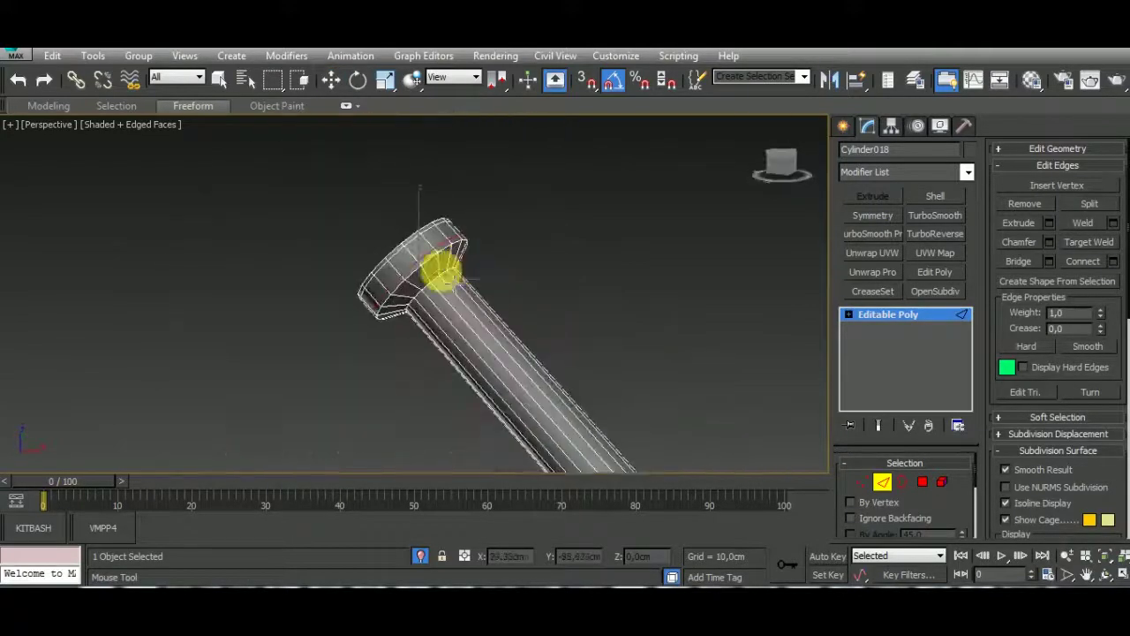
{"action": "scroll", "coordinate": [448, 282], "scroll_direction": "up", "scroll_amount": 4}
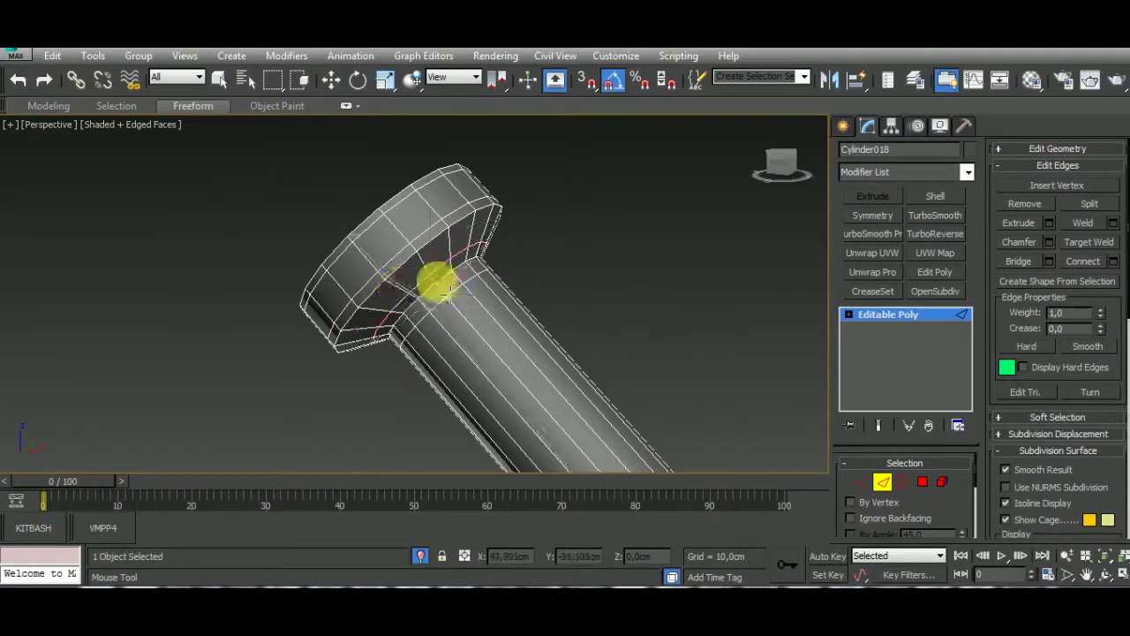
{"action": "middle_click_drag", "start_coordinate": [437, 282], "coordinate": [403, 182]}
{"action": "scroll", "coordinate": [403, 182], "scroll_direction": "down", "scroll_amount": 2}
{"action": "key", "text": "w"}
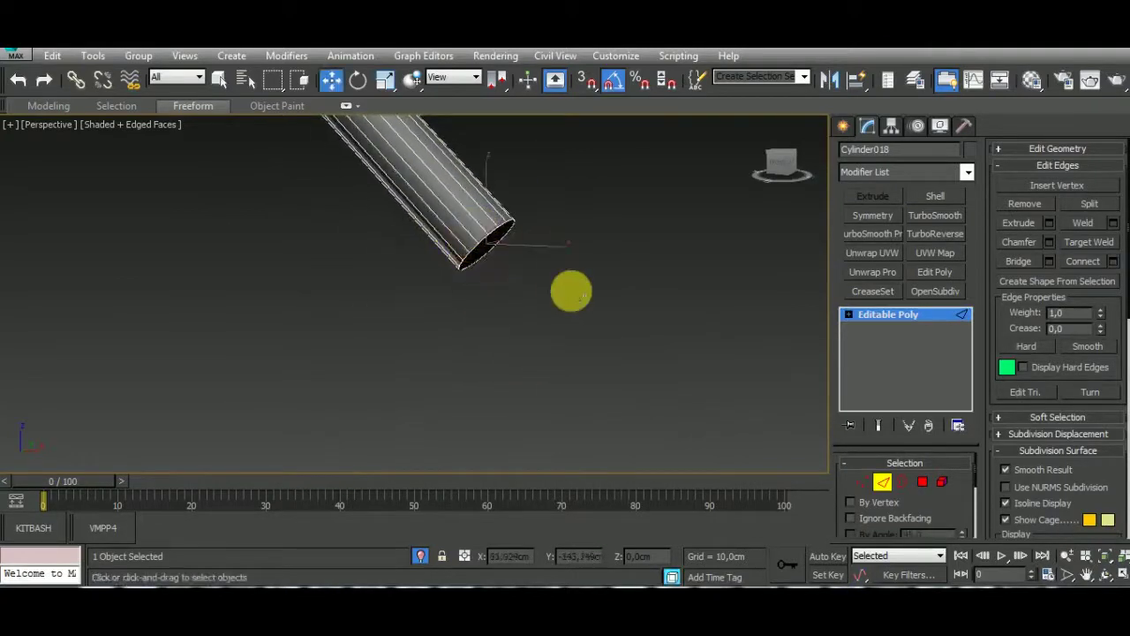
{"action": "mouse_move", "coordinate": [573, 294]}
{"action": "middle_mouse_down"}
{"action": "mouse_move", "coordinate": [565, 378]}
{"action": "mouse_move", "coordinate": [504, 346]}
{"action": "middle_mouse_up"}
{"action": "key", "text": "4"}
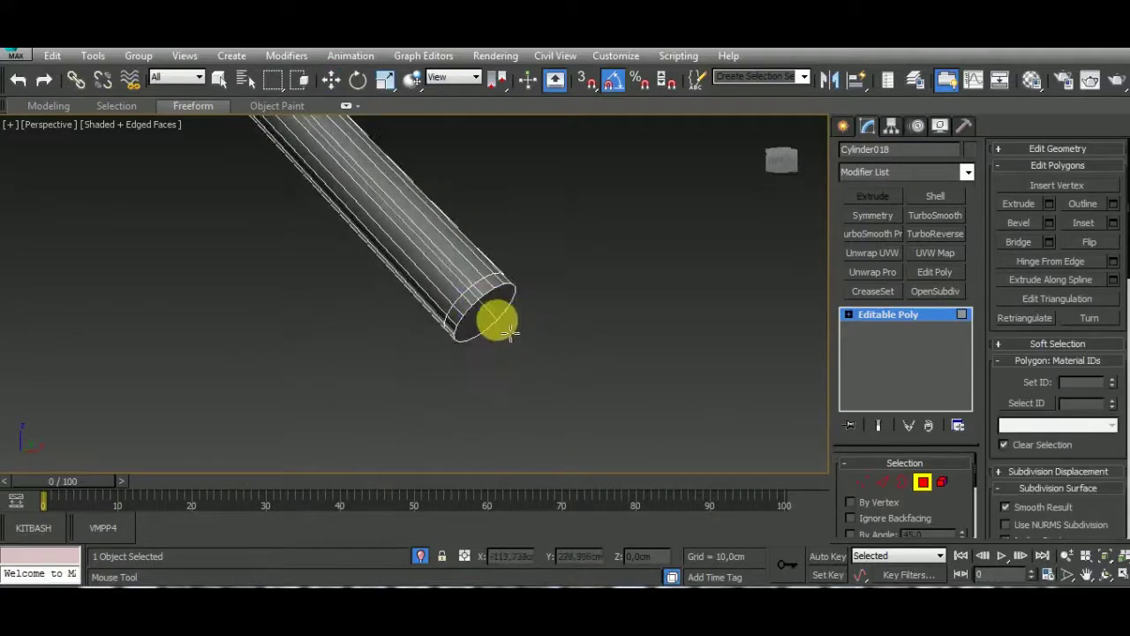
{"action": "left_click", "coordinate": [1093, 231]}
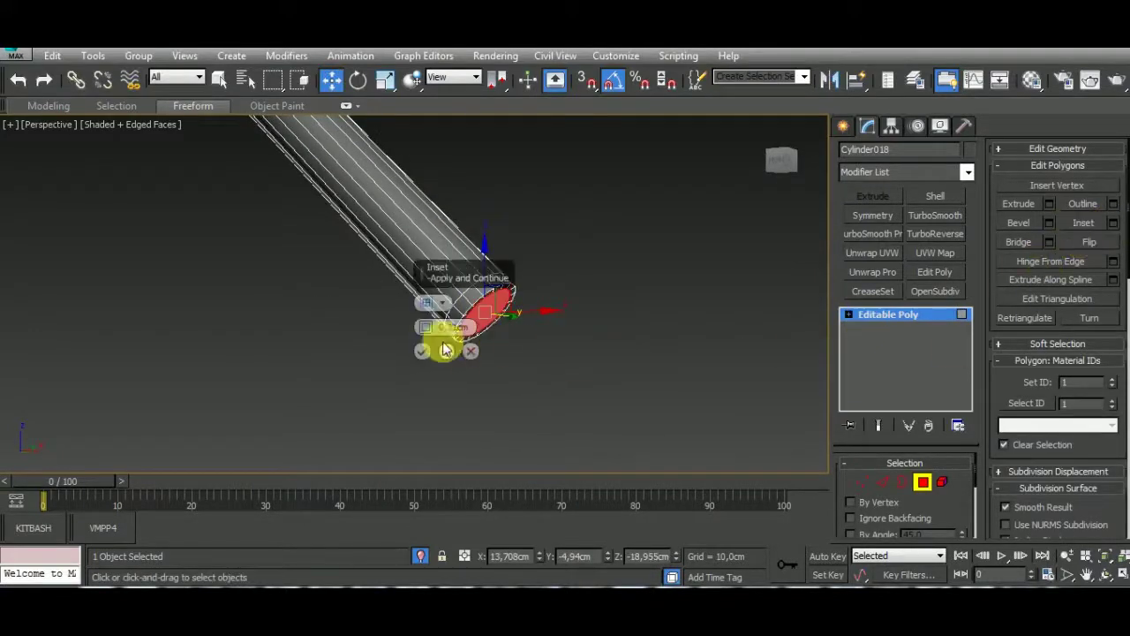
{"action": "left_click", "coordinate": [420, 351]}
{"action": "right_click", "coordinate": [539, 307]}
{"action": "left_click", "coordinate": [619, 297]}
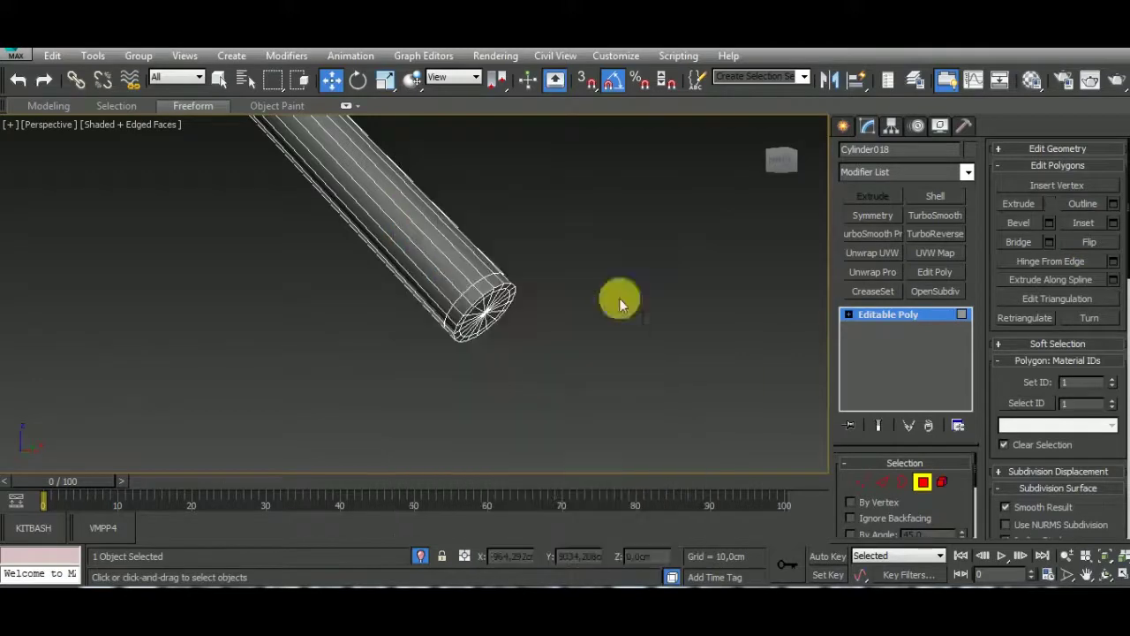
Add TurboSmooth to bolt Cylinder018 with Iterations set to 2.
{"action": "left_click", "coordinate": [921, 483]}
{"action": "left_click", "coordinate": [935, 214]}
{"action": "scroll", "coordinate": [586, 398], "scroll_direction": "down", "scroll_amount": 5}
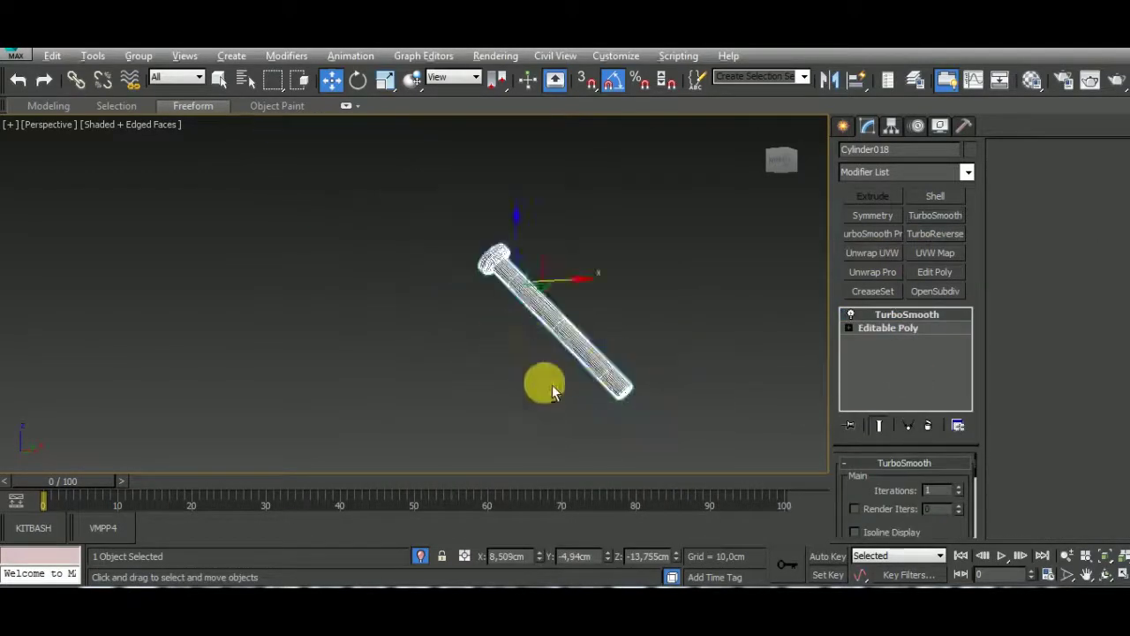
{"action": "middle_click_drag", "start_coordinate": [542, 383], "coordinate": [528, 302], "text": "alt"}
{"action": "scroll", "coordinate": [528, 302], "scroll_direction": "up", "scroll_amount": 5}
{"action": "left_click", "coordinate": [958, 487]}
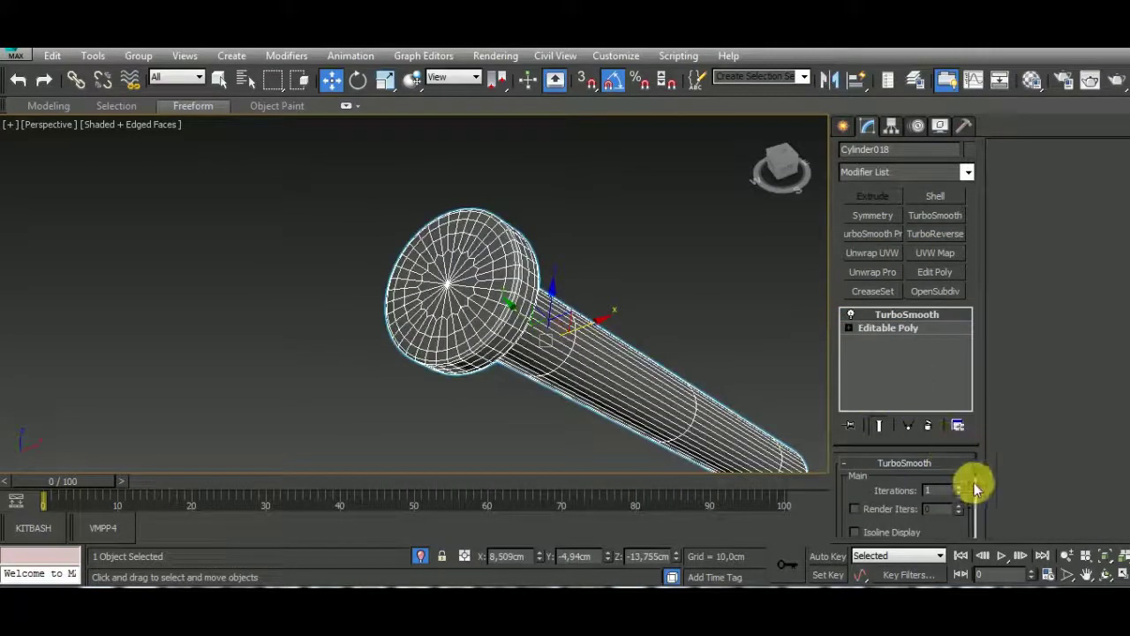
Exit Isolate Selection to show the full cannon and select side plate Plane002.
{"action": "left_click", "coordinate": [420, 558]}
{"action": "scroll", "coordinate": [543, 327], "scroll_direction": "down", "scroll_amount": 5}
{"action": "scroll", "coordinate": [497, 328], "scroll_direction": "up", "scroll_amount": 4}
{"action": "scroll", "coordinate": [452, 329], "scroll_direction": "up", "scroll_amount": 5}
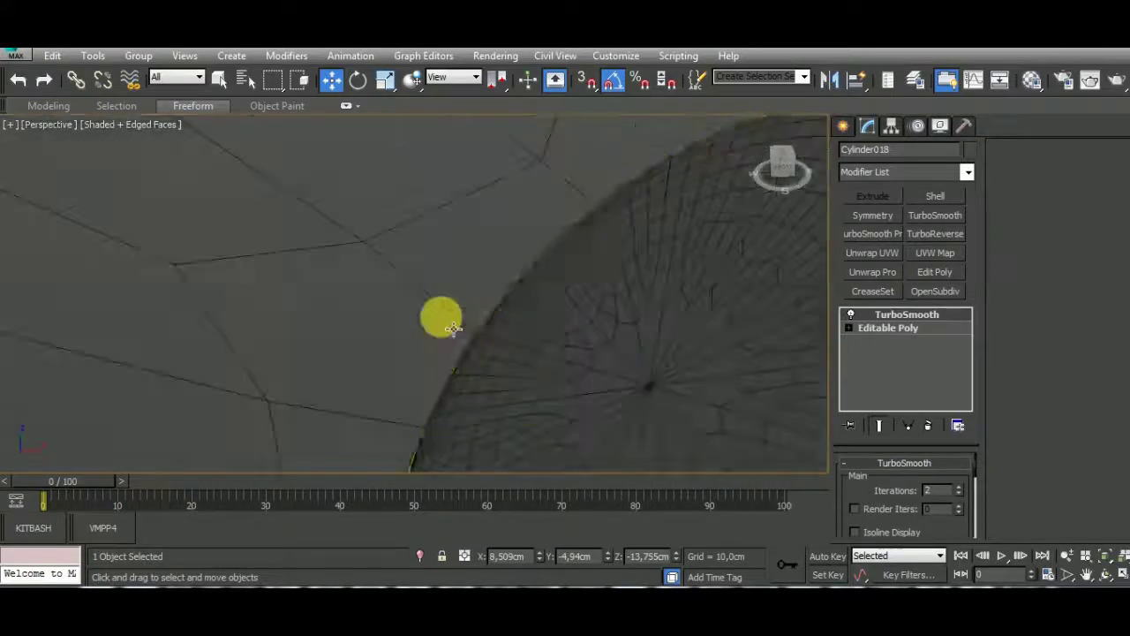
{"action": "scroll", "coordinate": [452, 329], "scroll_direction": "down", "scroll_amount": 5}
{"action": "scroll", "coordinate": [517, 323], "scroll_direction": "down", "scroll_amount": 2}
{"action": "left_click", "coordinate": [499, 292]}
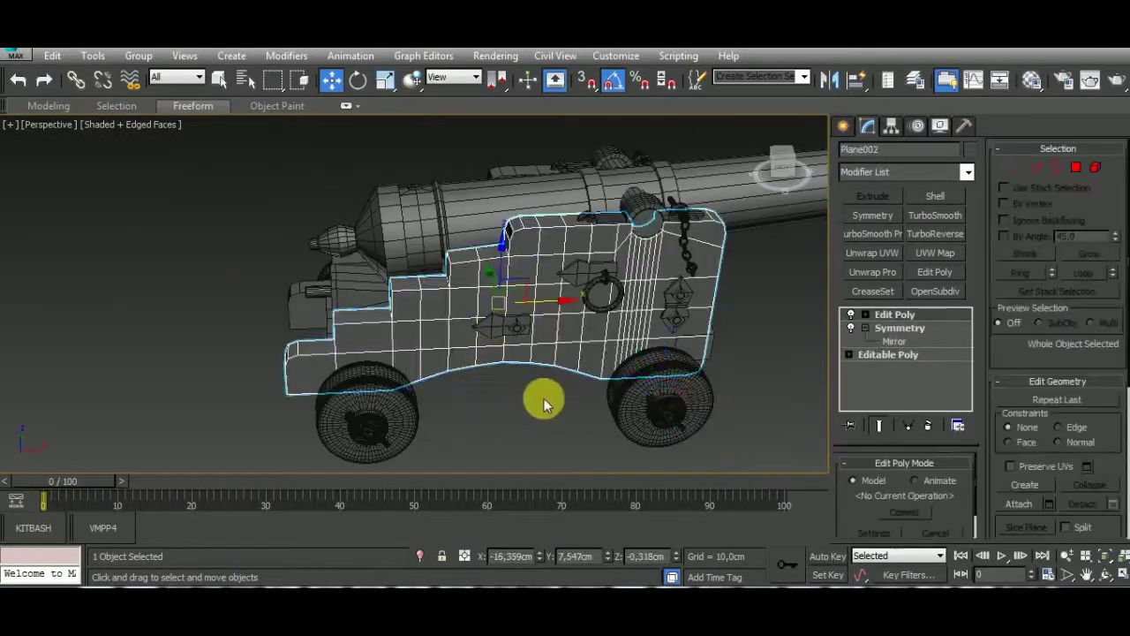
Convert Plane002 to Editable Poly, isolate it, and view its stepped front outline.
{"action": "right_click", "coordinate": [535, 320]}
{"action": "left_click", "coordinate": [711, 495]}
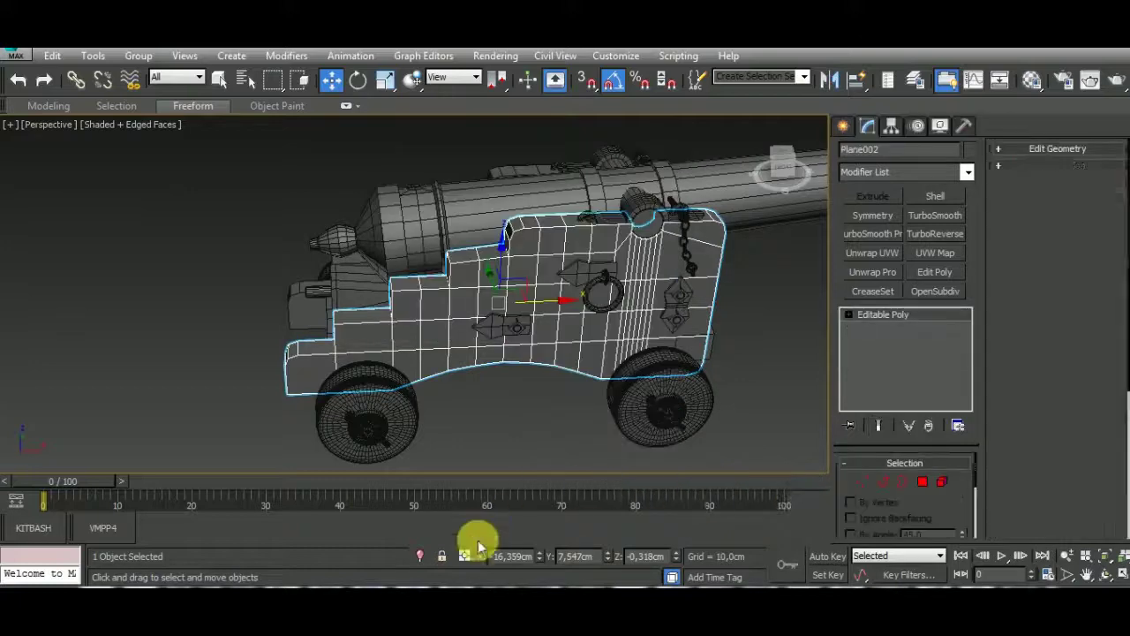
{"action": "left_click", "coordinate": [420, 556]}
{"action": "mouse_move", "coordinate": [547, 463]}
{"action": "middle_mouse_down", "text": "alt"}
{"action": "mouse_move", "coordinate": [588, 441]}
{"action": "mouse_move", "coordinate": [618, 386]}
{"action": "mouse_move", "coordinate": [730, 377]}
{"action": "mouse_move", "coordinate": [538, 374]}
{"action": "mouse_move", "coordinate": [480, 331]}
{"action": "mouse_move", "coordinate": [474, 347]}
{"action": "middle_mouse_up", "text": "alt"}
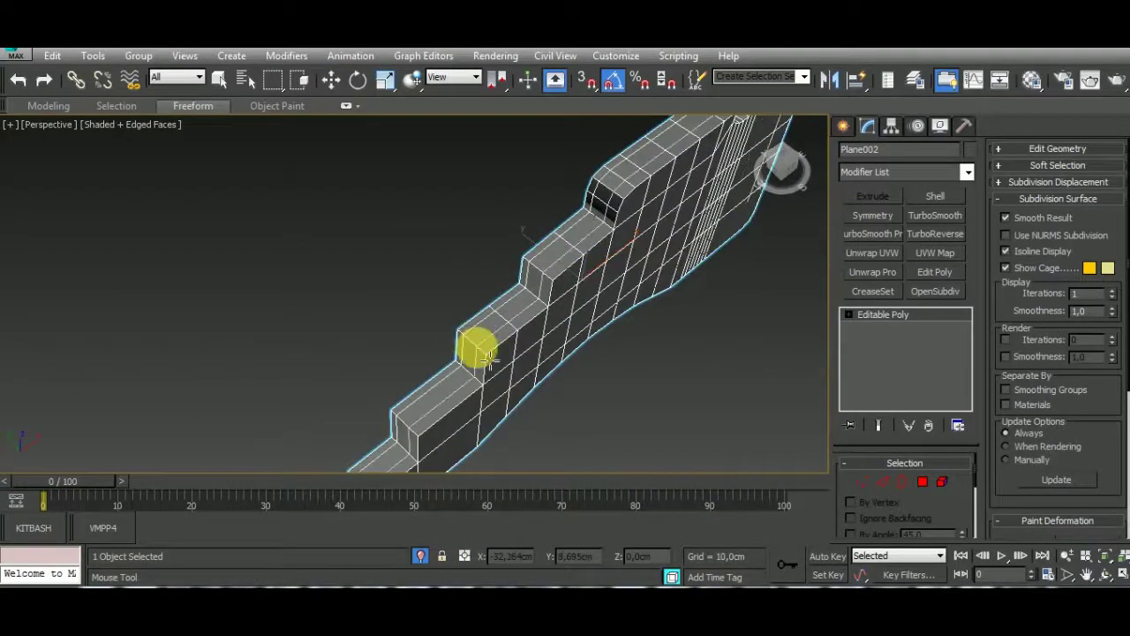
{"action": "mouse_move", "coordinate": [541, 330]}
{"action": "middle_mouse_down", "text": "alt"}
{"action": "mouse_move", "coordinate": [585, 337]}
{"action": "mouse_move", "coordinate": [606, 310]}
{"action": "mouse_move", "coordinate": [548, 314]}
{"action": "mouse_move", "coordinate": [559, 255]}
{"action": "mouse_move", "coordinate": [592, 341]}
{"action": "mouse_move", "coordinate": [543, 376]}
{"action": "middle_mouse_up", "text": "alt"}
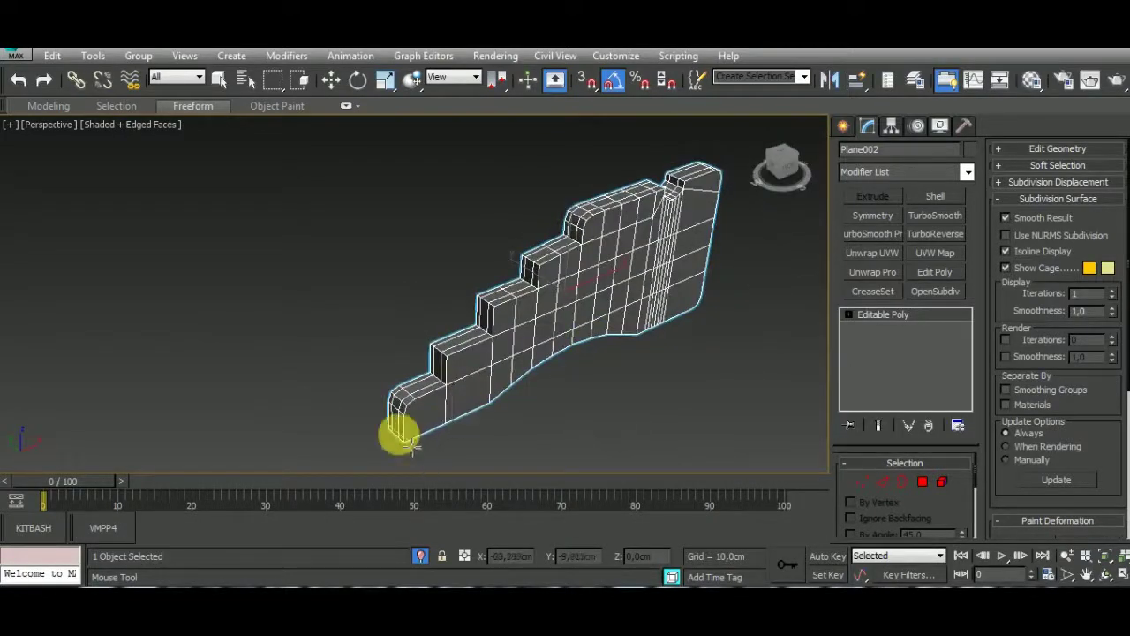
{"action": "mouse_move", "coordinate": [535, 441]}
{"action": "middle_mouse_down", "text": "alt"}
{"action": "mouse_move", "coordinate": [536, 391]}
{"action": "mouse_move", "coordinate": [469, 368]}
{"action": "middle_mouse_up", "text": "alt"}
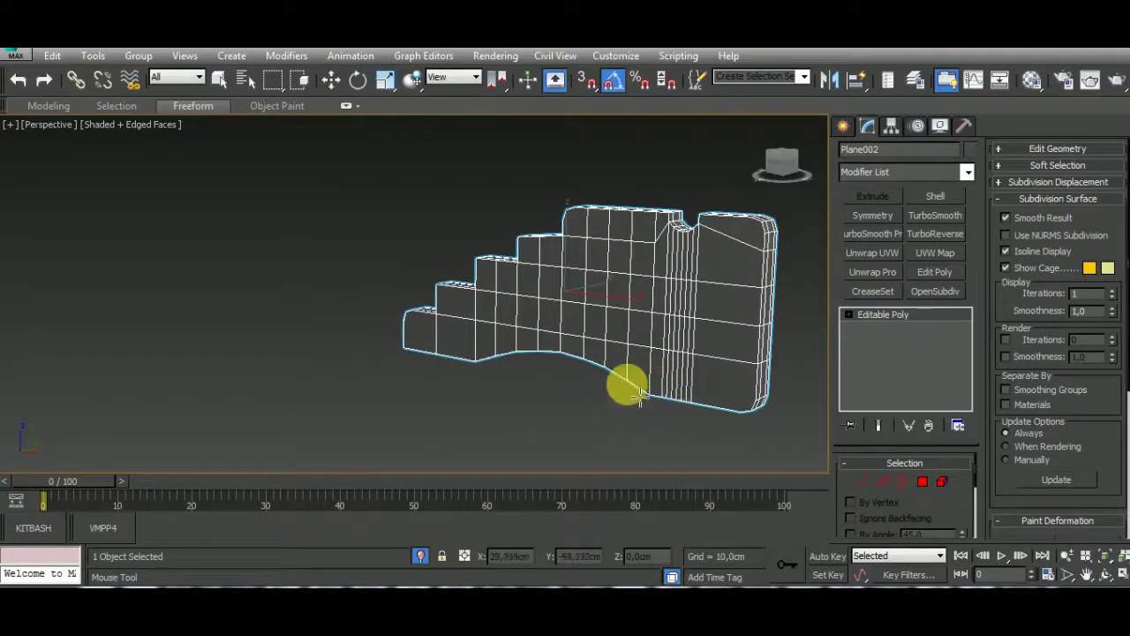
Enter Vertex mode on Plane002 and frame it in a straight front view.
{"action": "key", "text": "w"}
{"action": "left_click", "coordinate": [862, 481]}
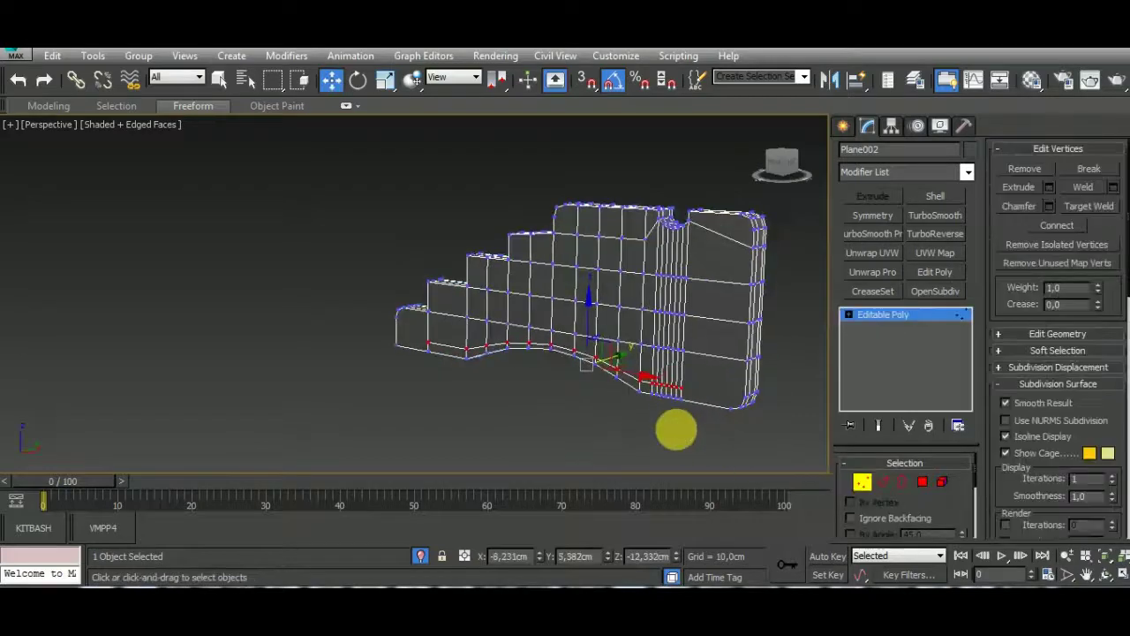
{"action": "key", "text": "f"}
{"action": "scroll", "coordinate": [530, 398], "scroll_direction": "up", "scroll_amount": 4}
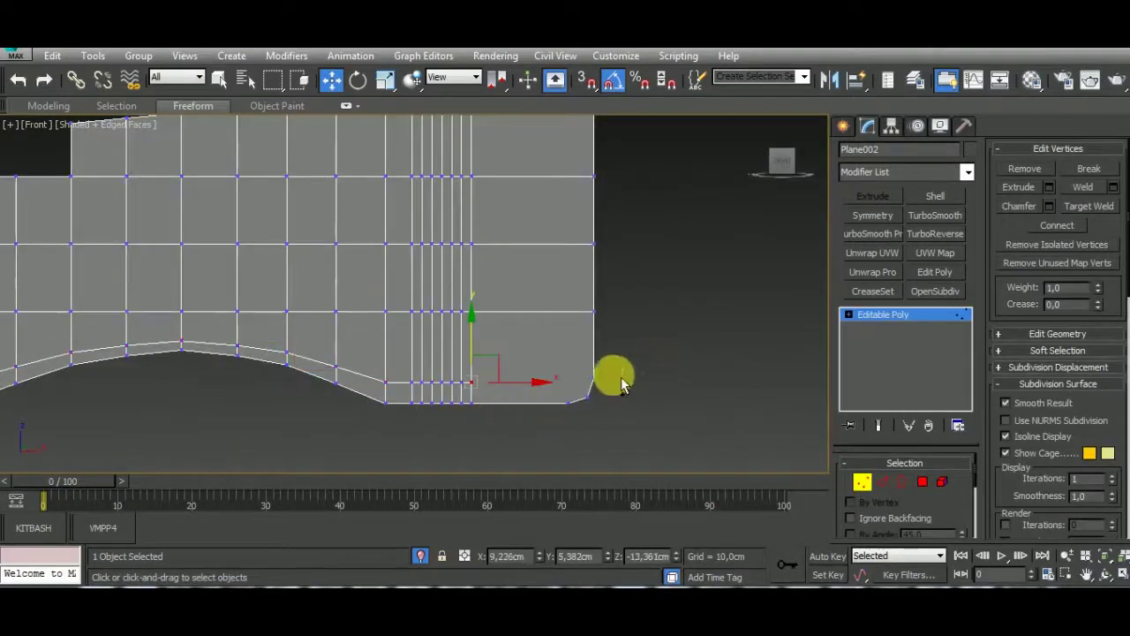
{"action": "right_click", "coordinate": [590, 395]}
{"action": "left_click", "coordinate": [610, 433]}
{"action": "mouse_move", "coordinate": [613, 454]}
{"action": "middle_mouse_down", "text": "alt"}
{"action": "mouse_move", "coordinate": [580, 409]}
{"action": "mouse_move", "coordinate": [452, 428]}
{"action": "mouse_move", "coordinate": [479, 415]}
{"action": "mouse_move", "coordinate": [565, 427]}
{"action": "middle_mouse_up", "text": "alt"}
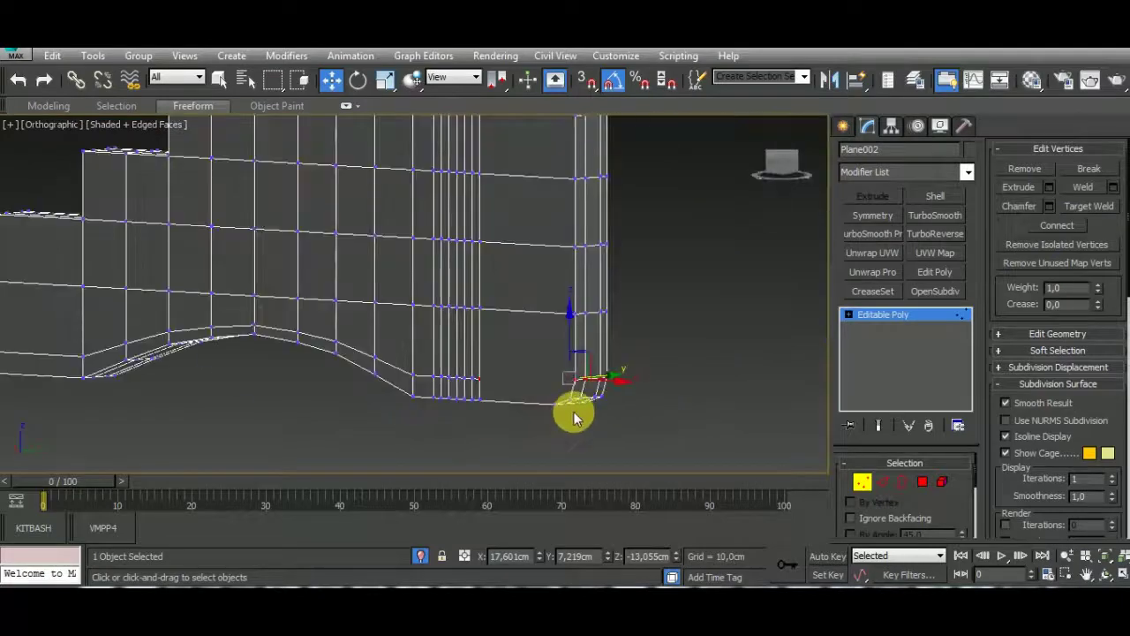
{"action": "key", "text": "f"}
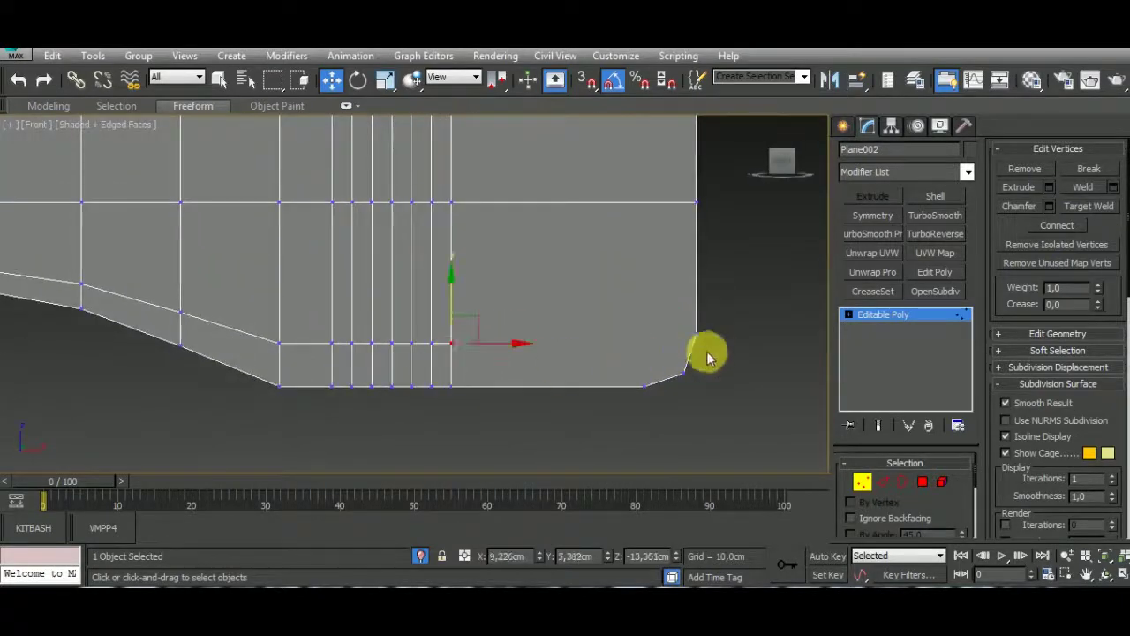
{"action": "scroll", "coordinate": [707, 355], "scroll_direction": "up", "scroll_amount": 3}
Connect vertices at the plate's lower corner with new edges.
{"action": "left_click", "coordinate": [650, 353]}
{"action": "right_click", "coordinate": [651, 356]}
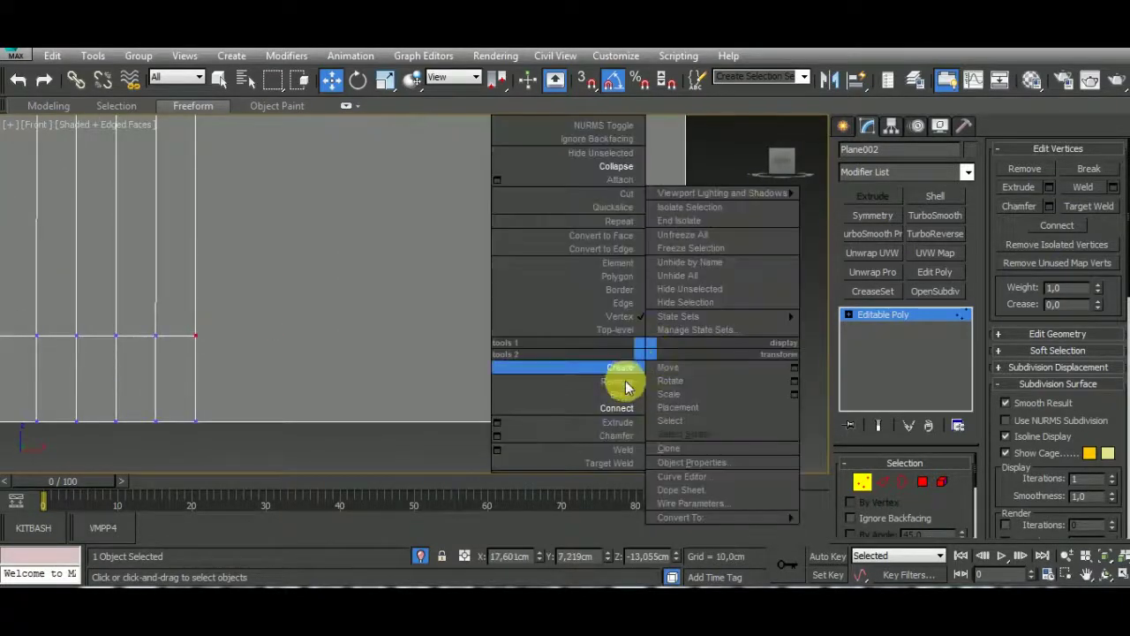
{"action": "left_click", "coordinate": [618, 383]}
{"action": "scroll", "coordinate": [675, 361], "scroll_direction": "down", "scroll_amount": 3}
{"action": "mouse_move", "coordinate": [675, 360]}
{"action": "middle_mouse_down", "text": "alt"}
{"action": "mouse_move", "coordinate": [518, 323]}
{"action": "mouse_move", "coordinate": [371, 327]}
{"action": "mouse_move", "coordinate": [565, 386]}
{"action": "mouse_move", "coordinate": [444, 315]}
{"action": "middle_mouse_up", "text": "alt"}
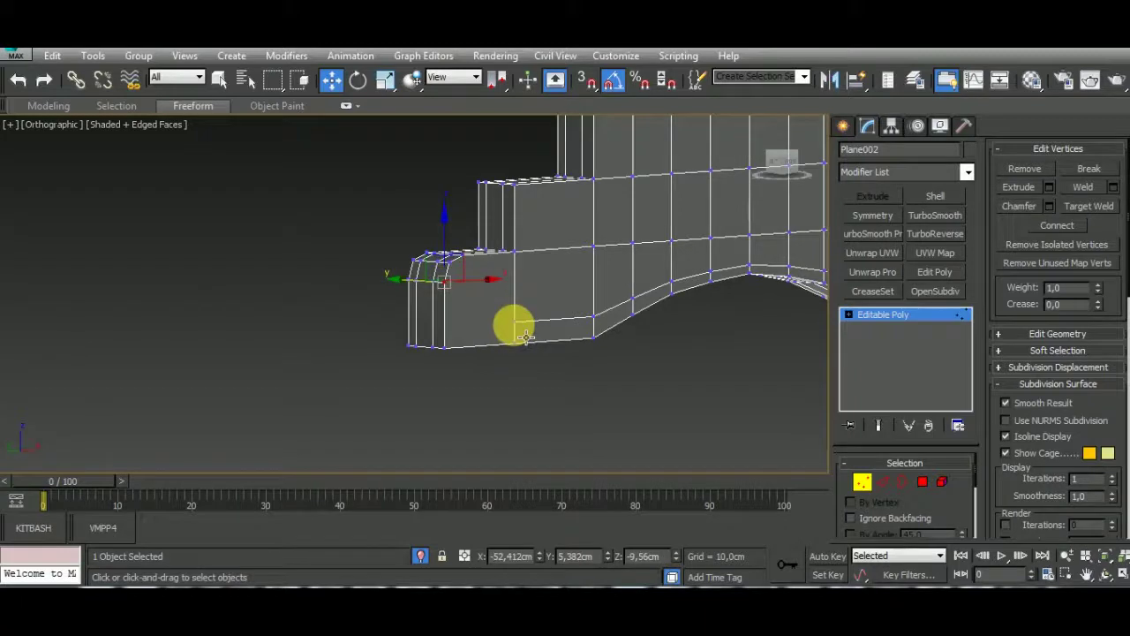
{"action": "middle_click_drag", "start_coordinate": [455, 336], "coordinate": [448, 340], "text": "alt"}
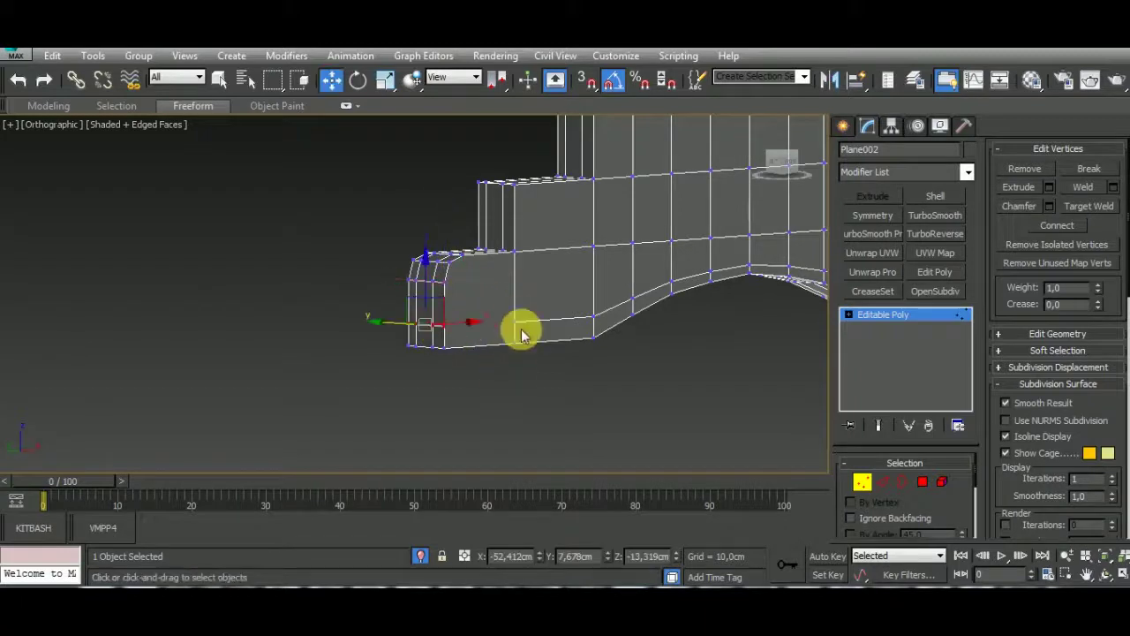
{"action": "right_click", "coordinate": [477, 386]}
{"action": "left_click", "coordinate": [446, 449]}
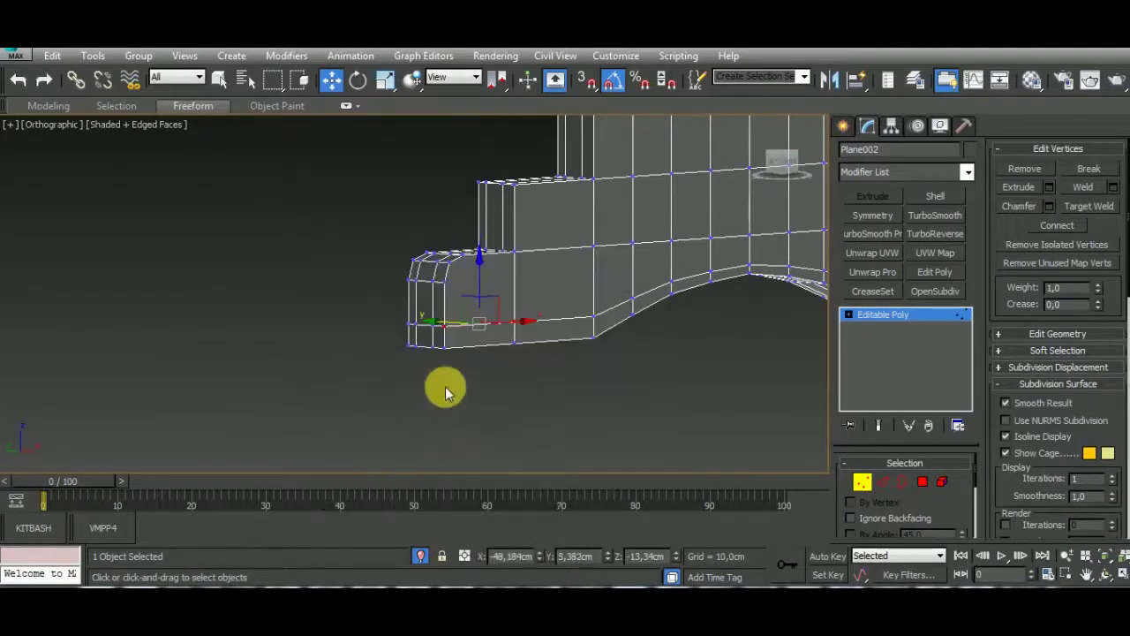
Select the vertex at the panel's left end, ready for editing.
{"action": "middle_click_drag", "start_coordinate": [445, 383], "coordinate": [603, 404], "text": "alt"}
{"action": "mouse_move", "coordinate": [492, 348]}
{"action": "middle_mouse_down", "text": "alt"}
{"action": "mouse_move", "coordinate": [588, 404]}
{"action": "mouse_move", "coordinate": [492, 333]}
{"action": "middle_mouse_up", "text": "alt"}
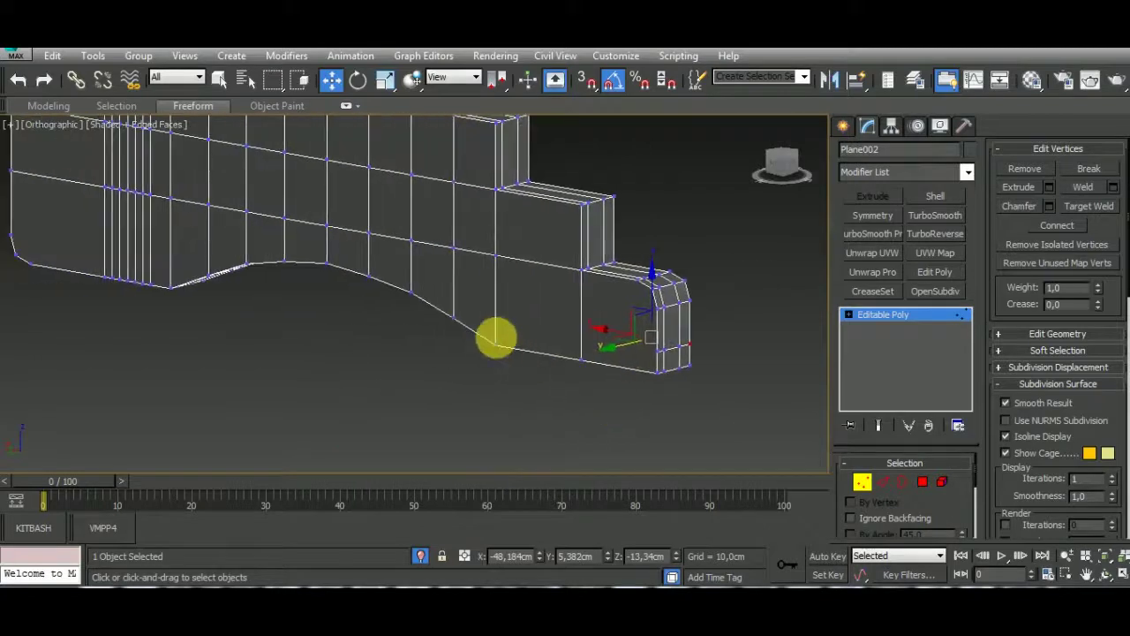
{"action": "key", "text": "w"}
{"action": "left_click", "coordinate": [580, 335]}
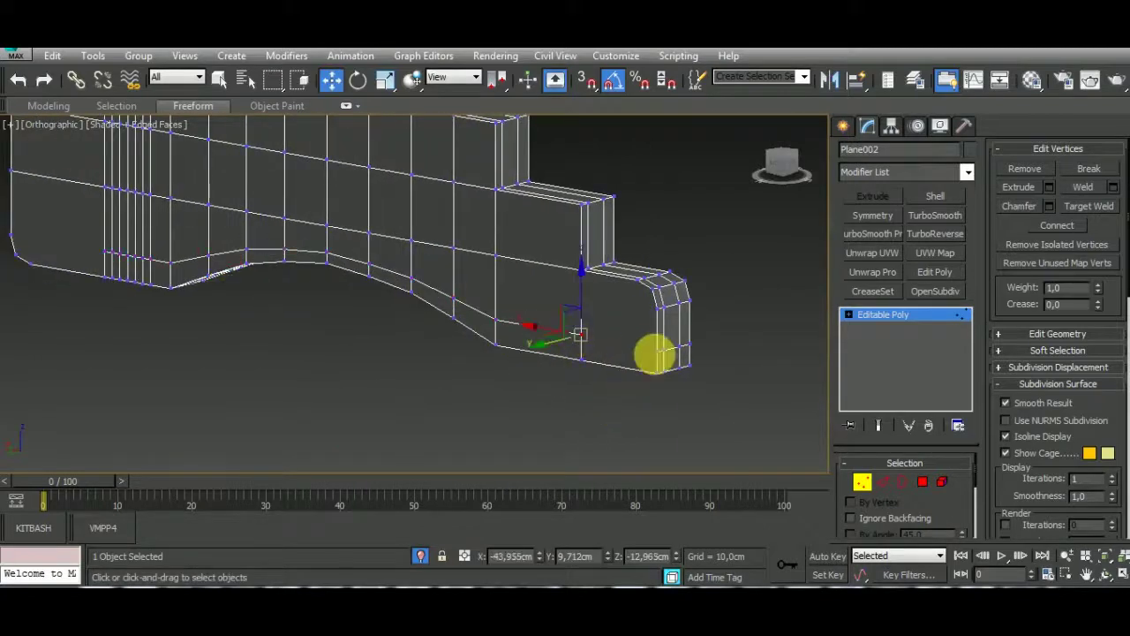
{"action": "middle_click_drag", "start_coordinate": [506, 442], "coordinate": [697, 353]}
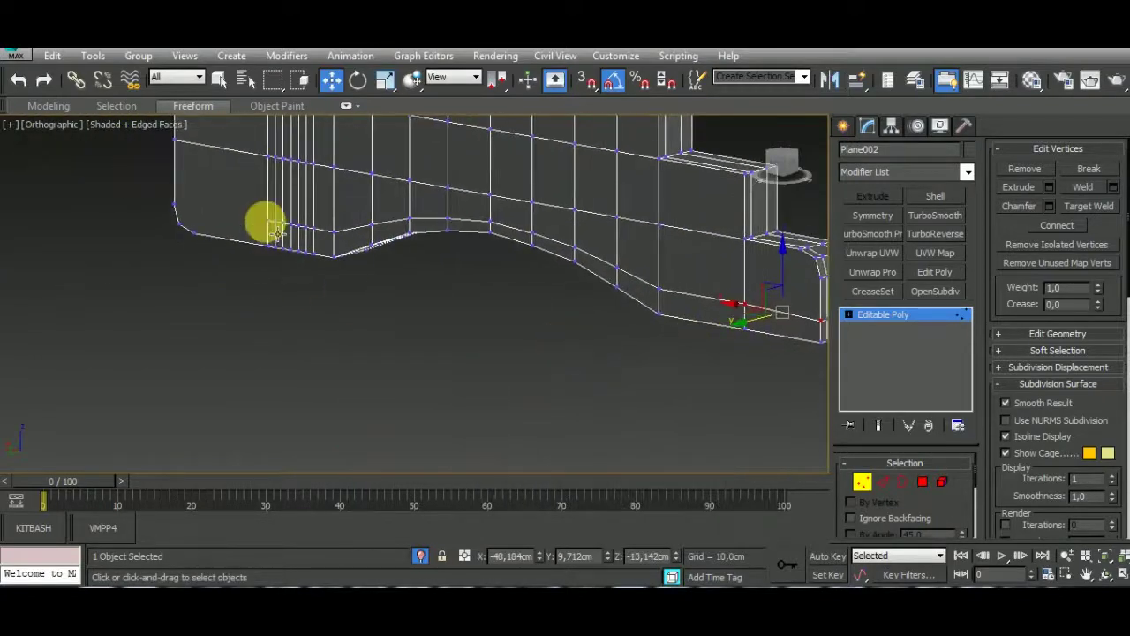
{"action": "left_click", "coordinate": [175, 210]}
{"action": "right_click", "coordinate": [233, 282]}
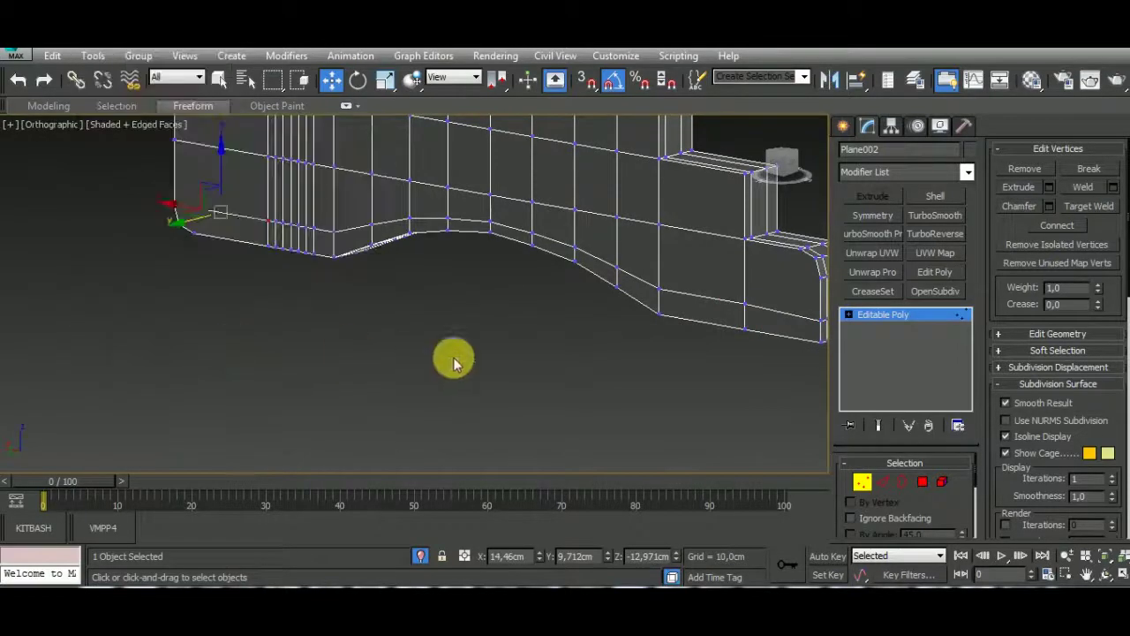
{"action": "mouse_move", "coordinate": [453, 362]}
{"action": "middle_mouse_down", "text": "alt"}
{"action": "mouse_move", "coordinate": [482, 379]}
{"action": "mouse_move", "coordinate": [517, 433]}
{"action": "mouse_move", "coordinate": [462, 396]}
{"action": "middle_mouse_up", "text": "alt"}
{"action": "right_click", "coordinate": [327, 309]}
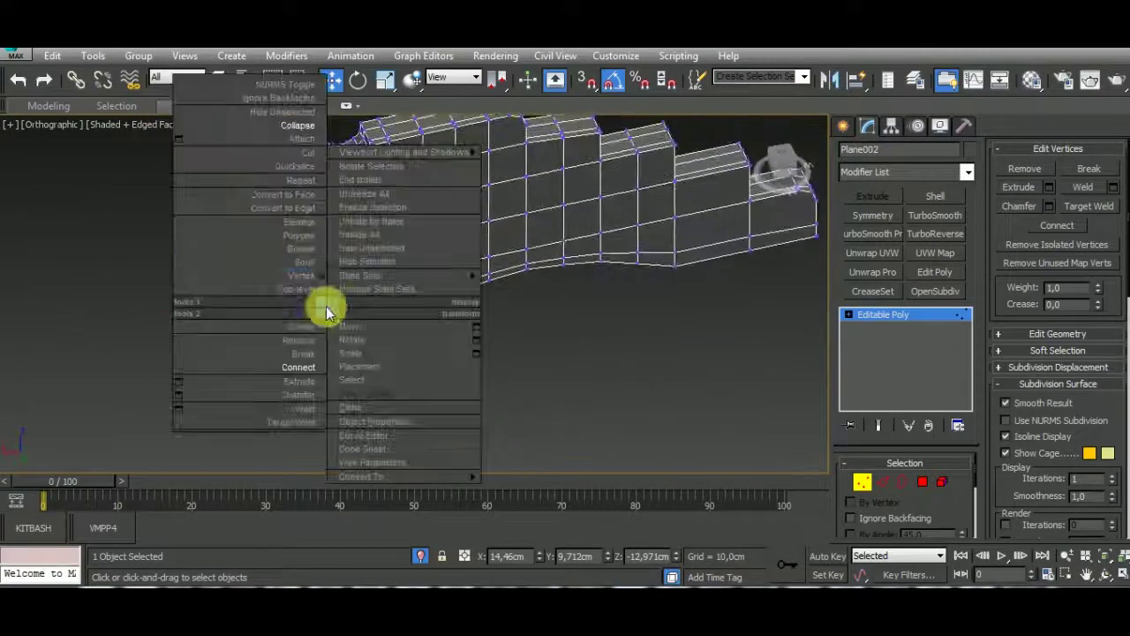
Cut new edges across the panel's faces near its stepped corners.
{"action": "left_click", "coordinate": [305, 152]}
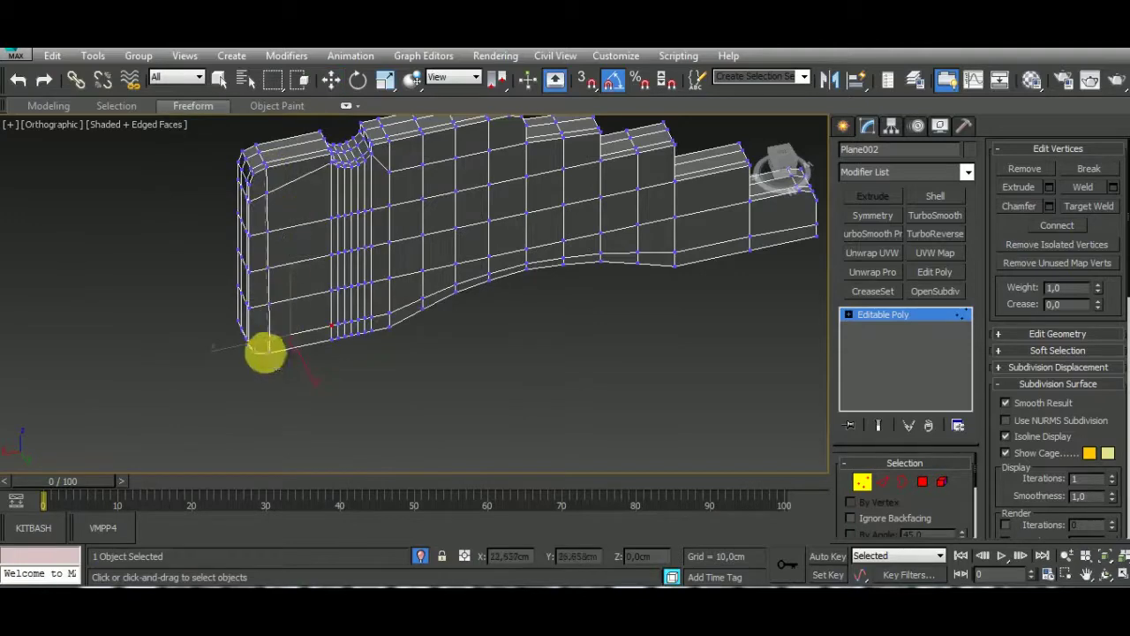
{"action": "scroll", "coordinate": [273, 227], "scroll_direction": "up", "scroll_amount": 2}
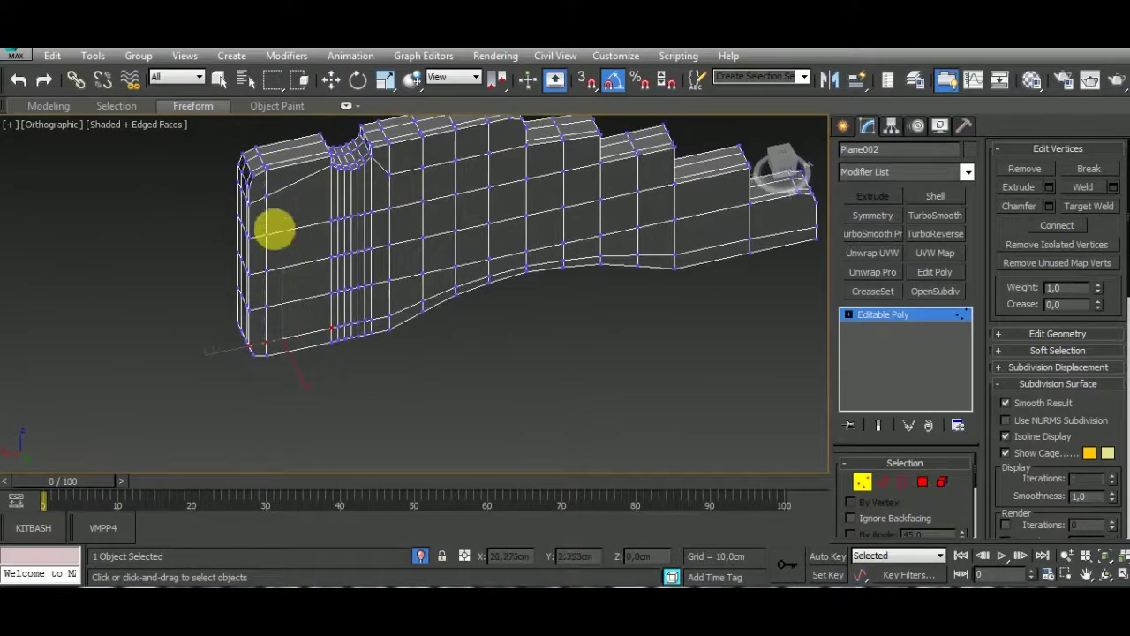
{"action": "scroll", "coordinate": [242, 214], "scroll_direction": "up", "scroll_amount": 2}
{"action": "scroll", "coordinate": [267, 242], "scroll_direction": "down", "scroll_amount": 4}
{"action": "mouse_move", "coordinate": [674, 356]}
{"action": "middle_mouse_down"}
{"action": "mouse_move", "coordinate": [607, 362]}
{"action": "mouse_move", "coordinate": [521, 273]}
{"action": "mouse_move", "coordinate": [341, 295]}
{"action": "middle_mouse_up"}
{"action": "scroll", "coordinate": [212, 329], "scroll_direction": "up", "scroll_amount": 2}
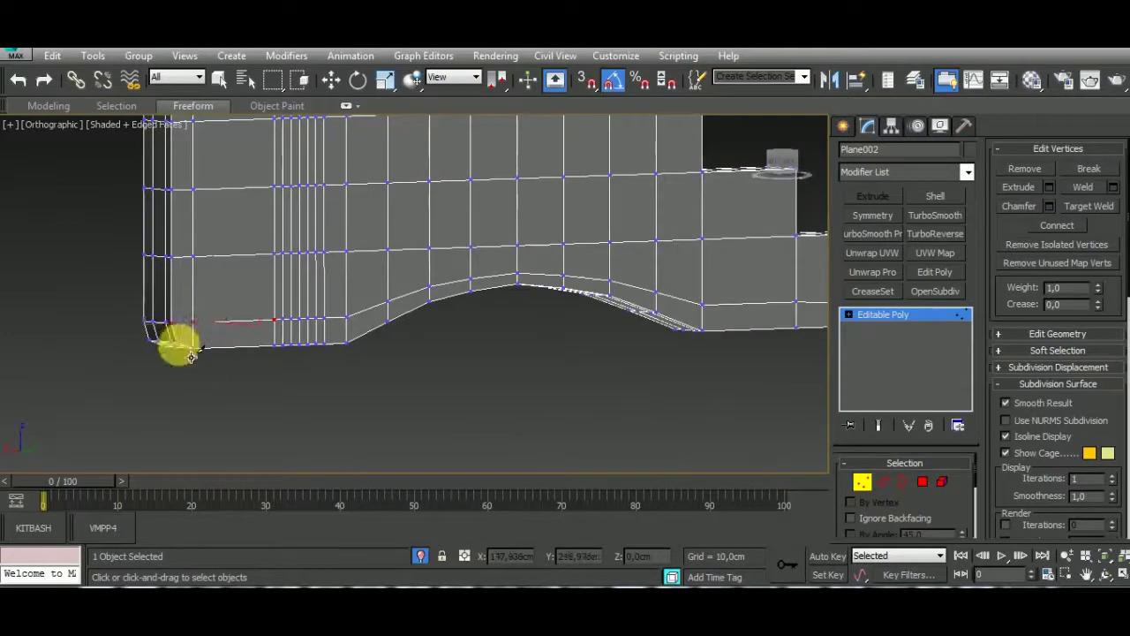
{"action": "middle_click_drag", "start_coordinate": [241, 247], "coordinate": [270, 433], "text": "alt"}
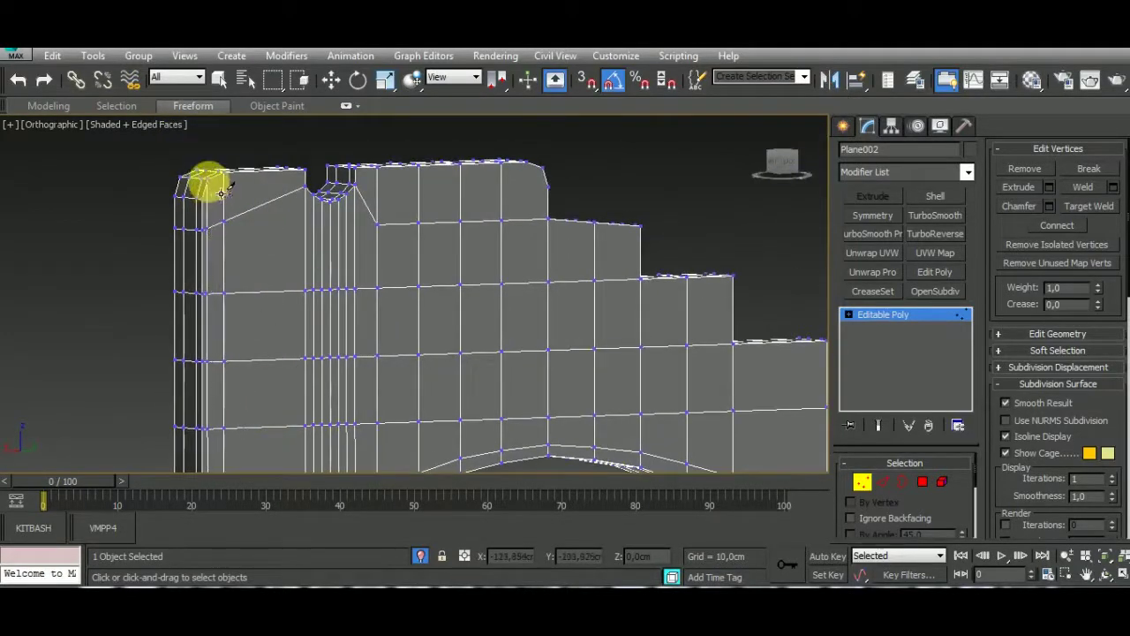
{"action": "scroll", "coordinate": [292, 277], "scroll_direction": "down", "scroll_amount": 2}
{"action": "mouse_move", "coordinate": [293, 277]}
{"action": "middle_mouse_down", "text": "alt"}
{"action": "mouse_move", "coordinate": [638, 378]}
{"action": "mouse_move", "coordinate": [439, 378]}
{"action": "mouse_move", "coordinate": [320, 343]}
{"action": "mouse_move", "coordinate": [303, 396]}
{"action": "mouse_move", "coordinate": [519, 388]}
{"action": "mouse_move", "coordinate": [347, 198]}
{"action": "middle_mouse_up", "text": "alt"}
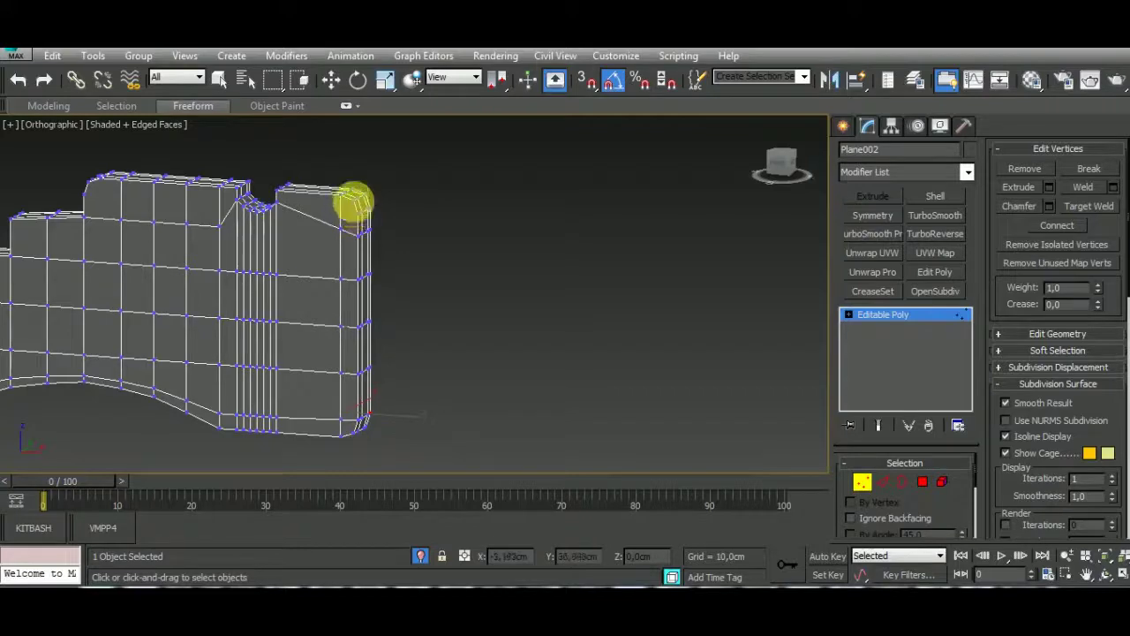
Check the new cuts up close, then run another quad-menu command on the panel.
{"action": "scroll", "coordinate": [362, 415], "scroll_direction": "up", "scroll_amount": 2}
{"action": "mouse_move", "coordinate": [361, 429]}
{"action": "middle_mouse_down"}
{"action": "mouse_move", "coordinate": [504, 433]}
{"action": "mouse_move", "coordinate": [520, 330]}
{"action": "middle_mouse_up"}
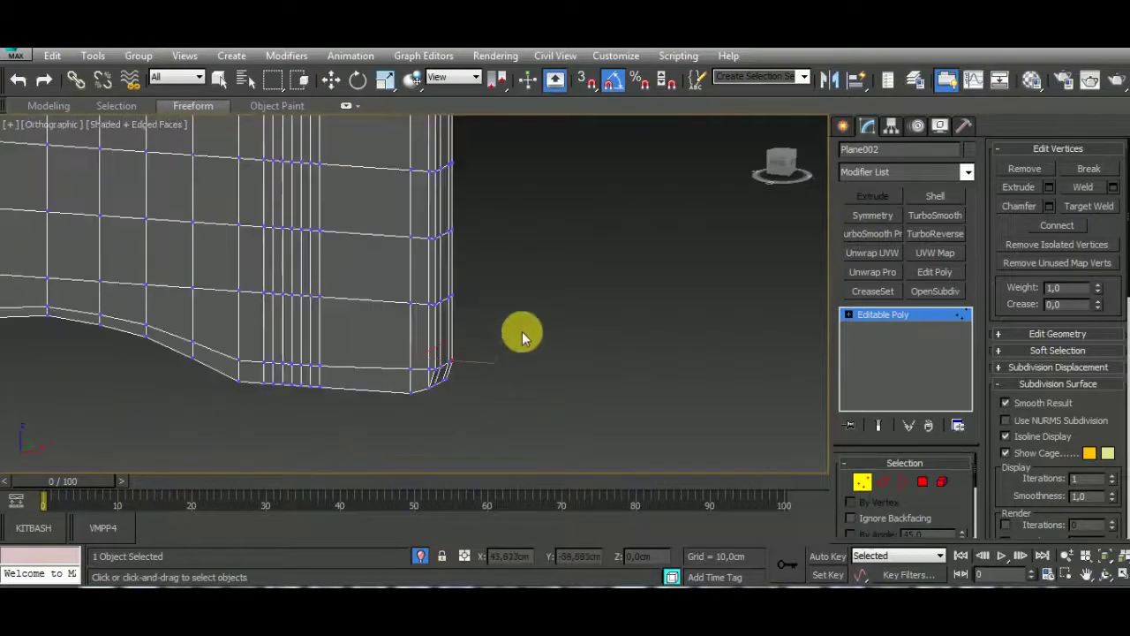
{"action": "scroll", "coordinate": [495, 362], "scroll_direction": "down", "scroll_amount": 4}
{"action": "scroll", "coordinate": [520, 403], "scroll_direction": "up", "scroll_amount": 1}
{"action": "middle_click_drag", "start_coordinate": [520, 403], "coordinate": [534, 409]}
{"action": "scroll", "coordinate": [295, 321], "scroll_direction": "up", "scroll_amount": 2}
{"action": "scroll", "coordinate": [339, 318], "scroll_direction": "up", "scroll_amount": 3}
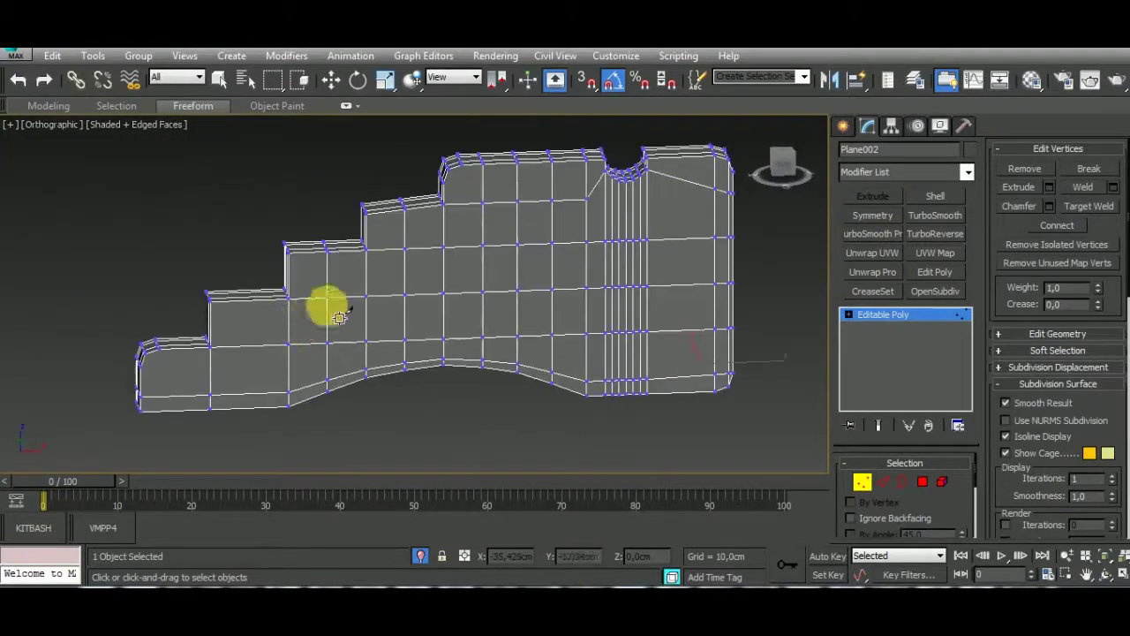
{"action": "key", "text": "w"}
{"action": "middle_click_drag", "start_coordinate": [327, 265], "coordinate": [462, 303], "text": "alt"}
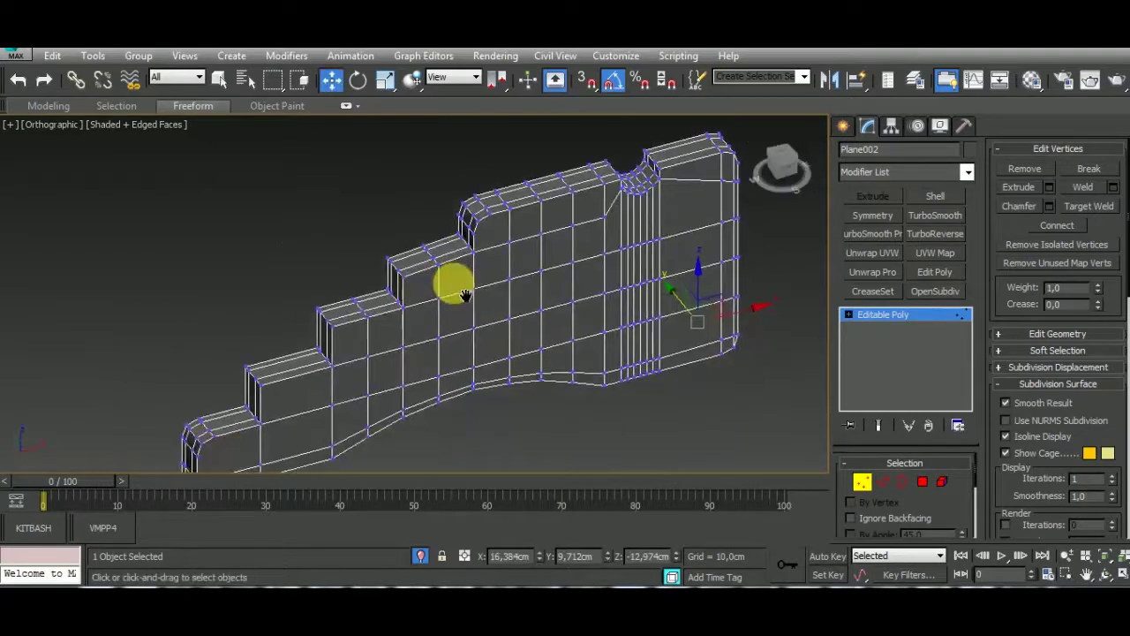
{"action": "right_click", "coordinate": [383, 323]}
{"action": "left_click", "coordinate": [303, 169]}
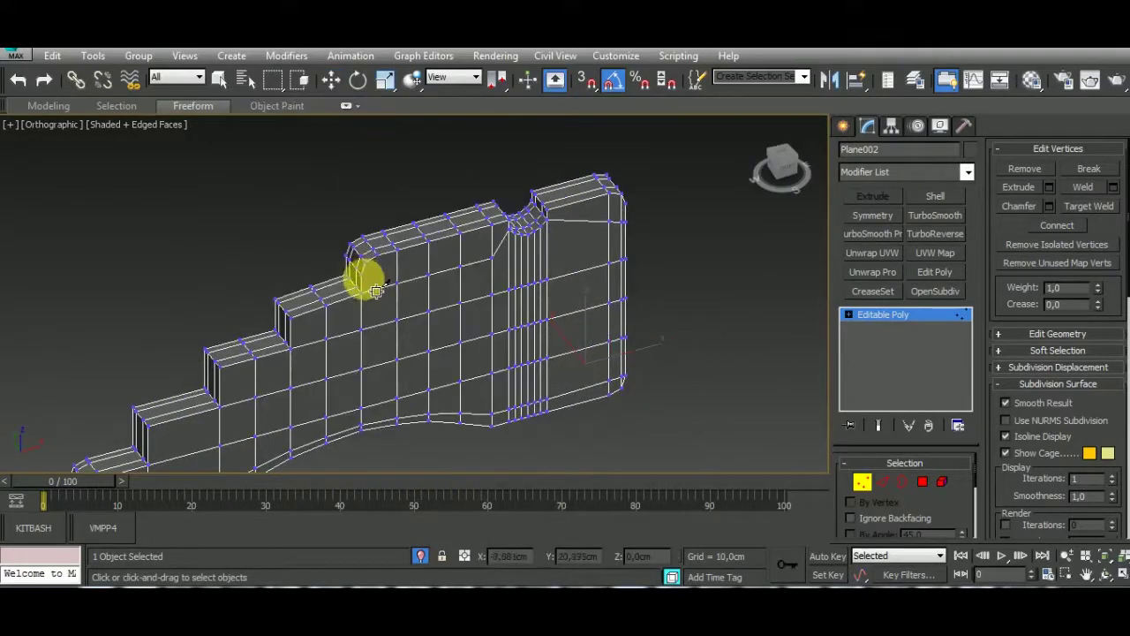
{"action": "mouse_move", "coordinate": [504, 253]}
{"action": "middle_mouse_down", "text": "alt"}
{"action": "mouse_move", "coordinate": [449, 239]}
{"action": "mouse_move", "coordinate": [431, 335]}
{"action": "middle_mouse_up", "text": "alt"}
{"action": "mouse_move", "coordinate": [484, 303]}
{"action": "middle_mouse_down", "text": "alt"}
{"action": "mouse_move", "coordinate": [462, 321]}
{"action": "mouse_move", "coordinate": [524, 298]}
{"action": "mouse_move", "coordinate": [558, 309]}
{"action": "middle_mouse_up", "text": "alt"}
Add a TurboSmooth modifier to the carriage side panel at 1 iteration.
{"action": "left_click", "coordinate": [935, 215]}
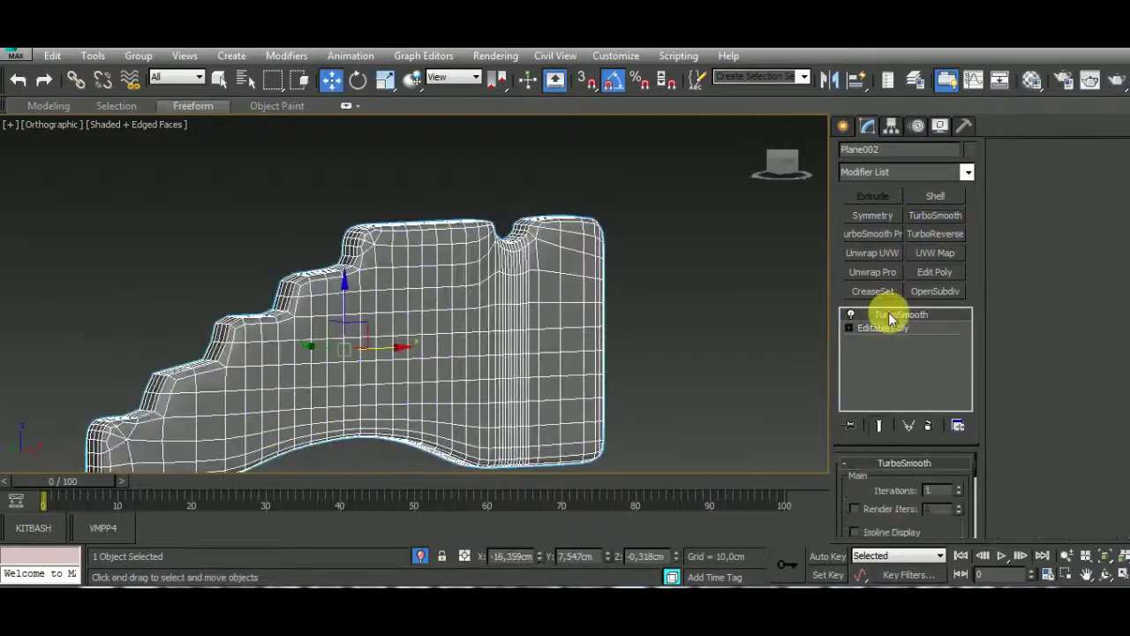
{"action": "key", "text": "w"}
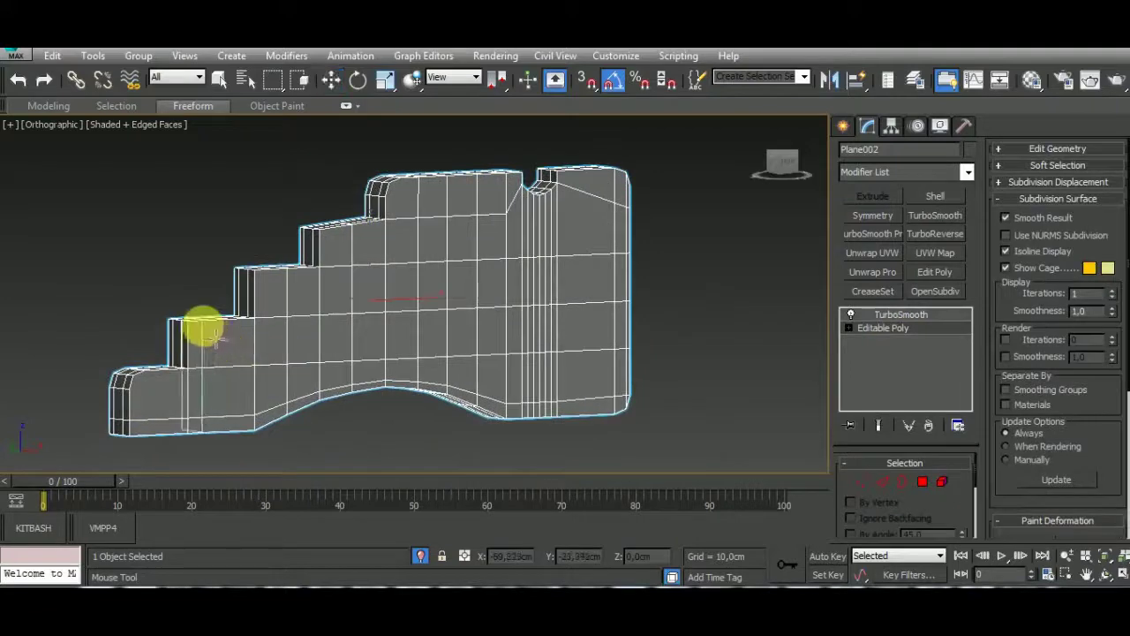
{"action": "middle_click_drag", "start_coordinate": [202, 321], "coordinate": [205, 409], "text": "alt"}
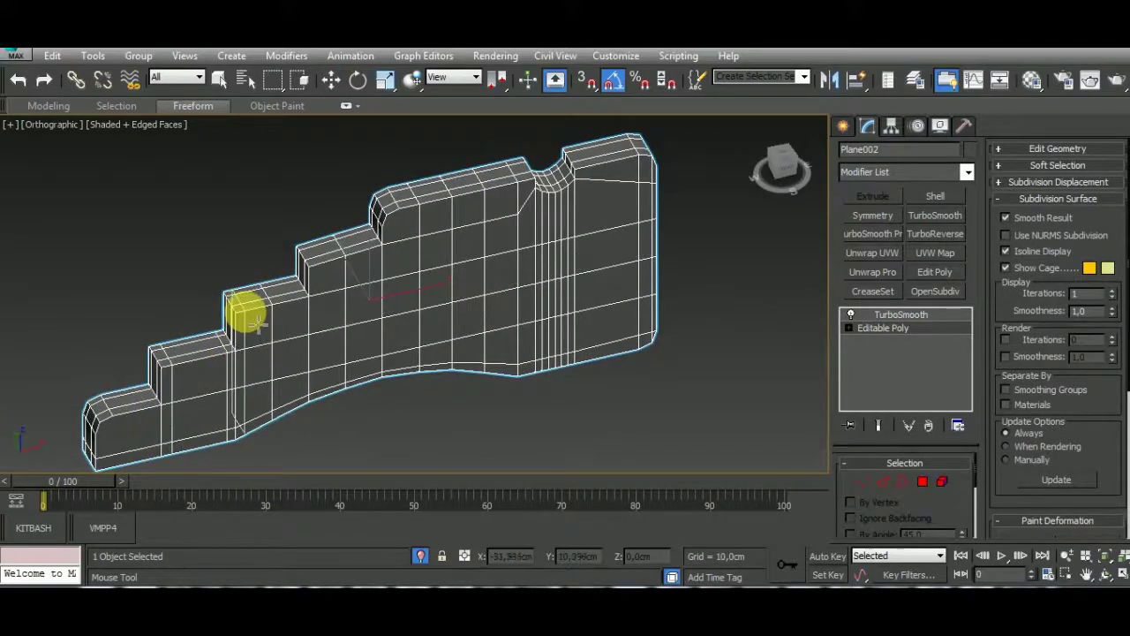
Insert a Swift Loop edge loop across the panel and inspect it.
{"action": "left_click", "coordinate": [306, 276]}
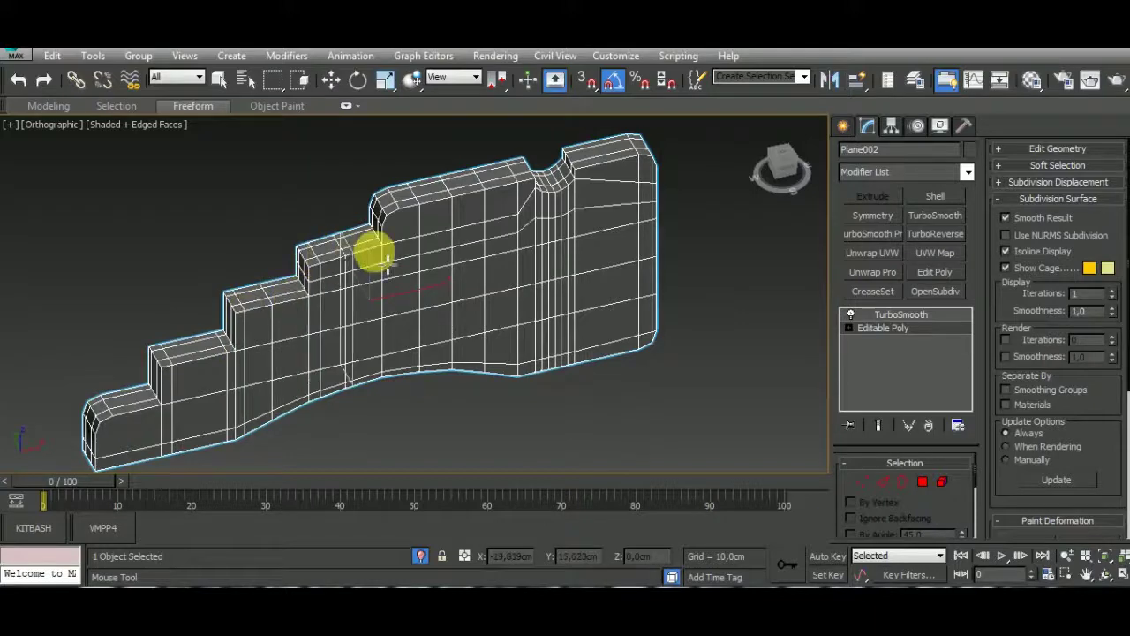
{"action": "middle_click_drag", "start_coordinate": [556, 267], "coordinate": [658, 357], "text": "alt"}
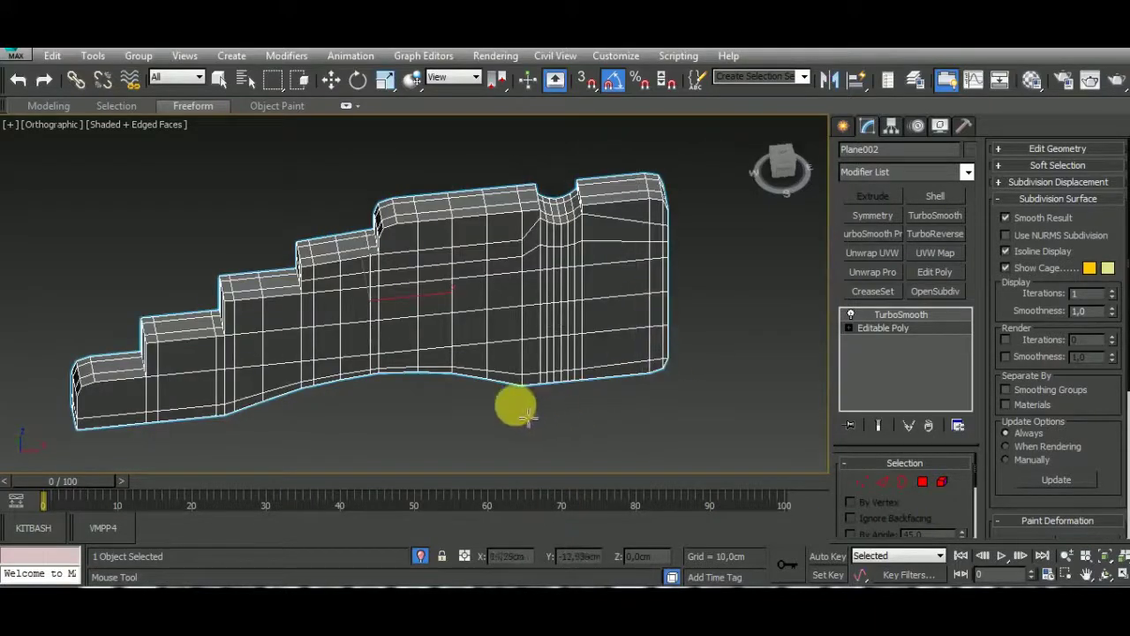
{"action": "mouse_move", "coordinate": [442, 424]}
{"action": "middle_mouse_down", "text": "alt"}
{"action": "mouse_move", "coordinate": [291, 315]}
{"action": "mouse_move", "coordinate": [252, 307]}
{"action": "middle_mouse_up", "text": "alt"}
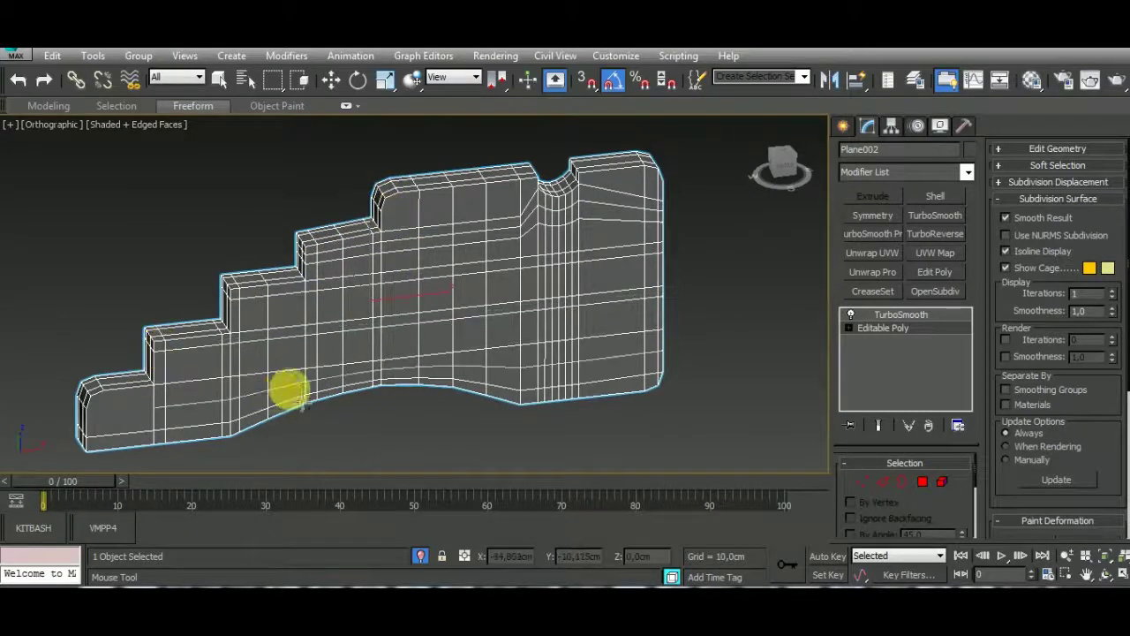
{"action": "scroll", "coordinate": [151, 366], "scroll_direction": "up", "scroll_amount": 1}
{"action": "scroll", "coordinate": [114, 348], "scroll_direction": "up", "scroll_amount": 2}
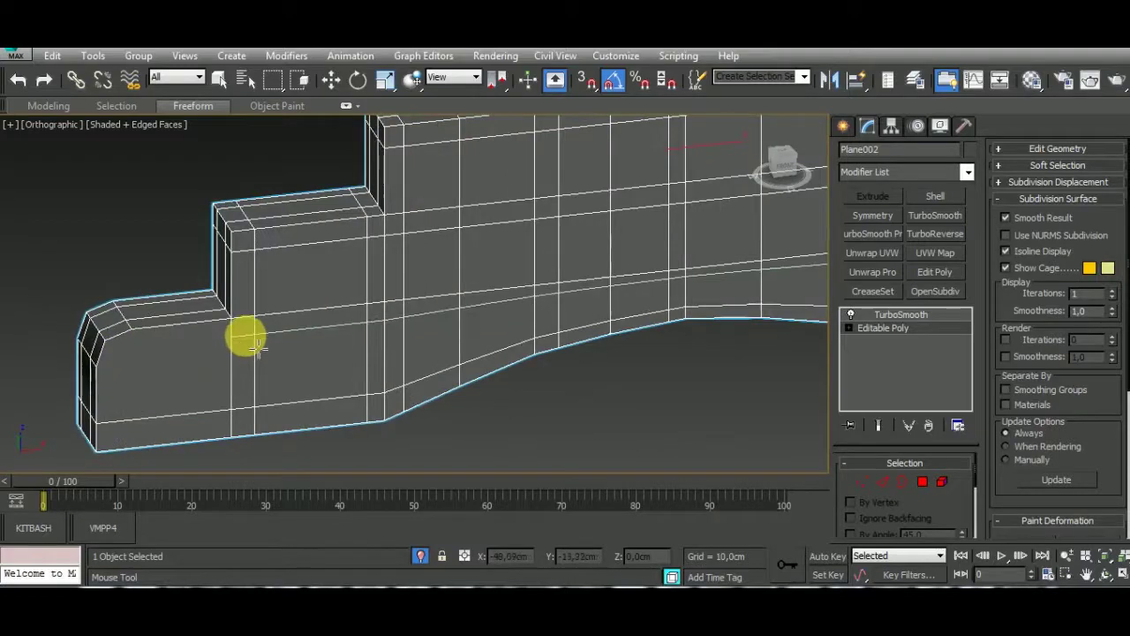
Select the vertices at the panel's rounded left end in Vertex mode.
{"action": "left_click", "coordinate": [862, 481]}
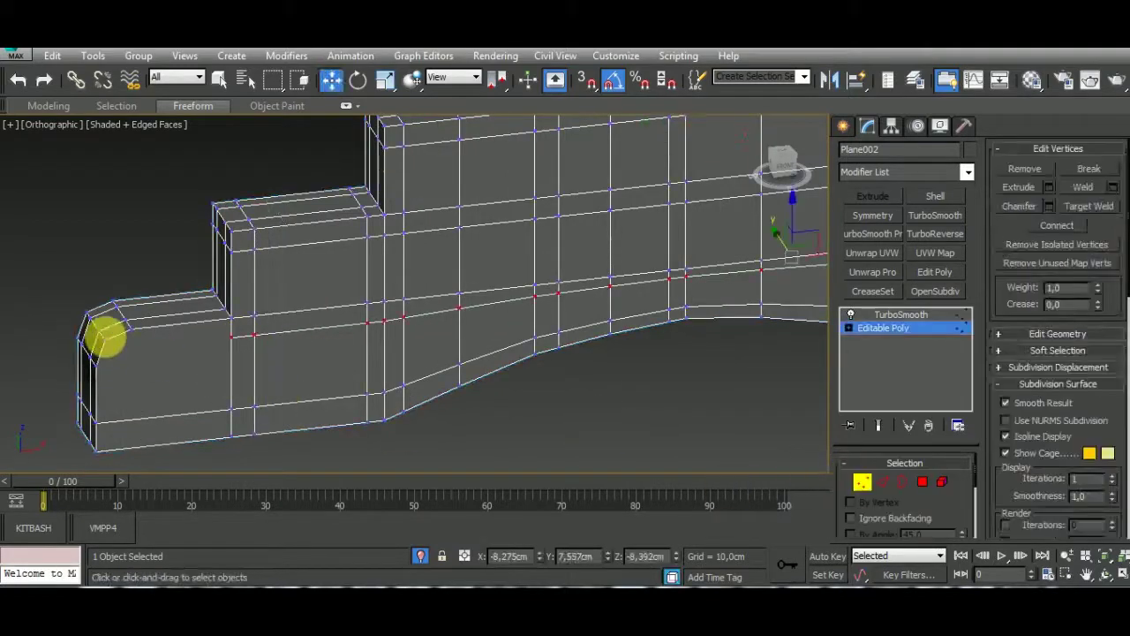
{"action": "left_click", "coordinate": [112, 371]}
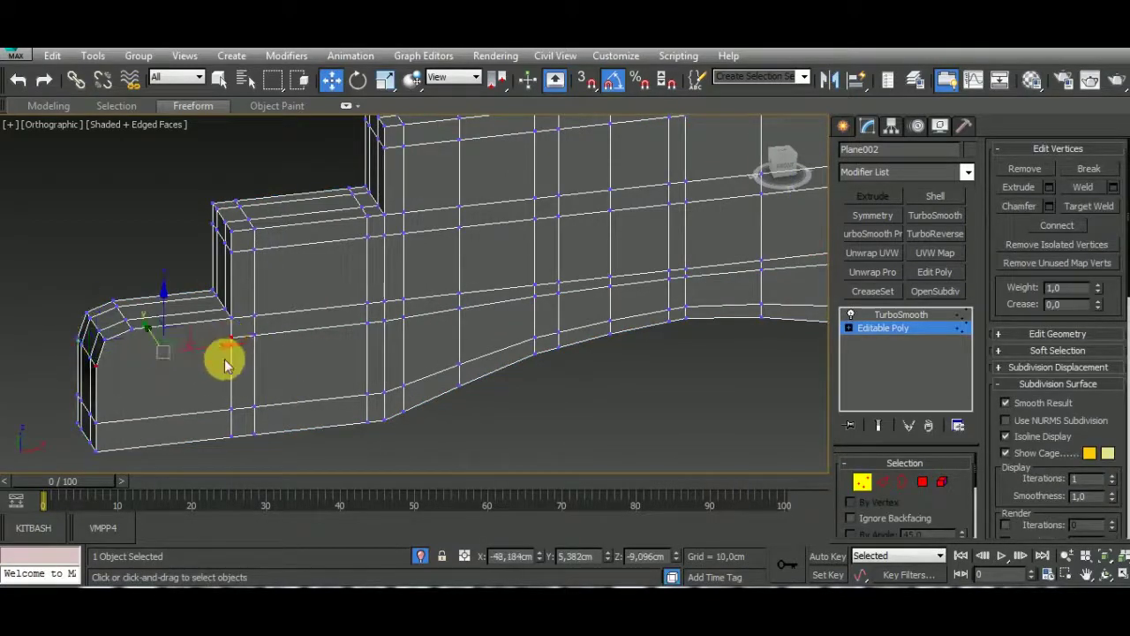
{"action": "right_click", "coordinate": [226, 367]}
{"action": "mouse_move", "coordinate": [327, 297]}
{"action": "middle_mouse_down", "text": "alt"}
{"action": "mouse_move", "coordinate": [335, 259]}
{"action": "mouse_move", "coordinate": [600, 353]}
{"action": "middle_mouse_up", "text": "alt"}
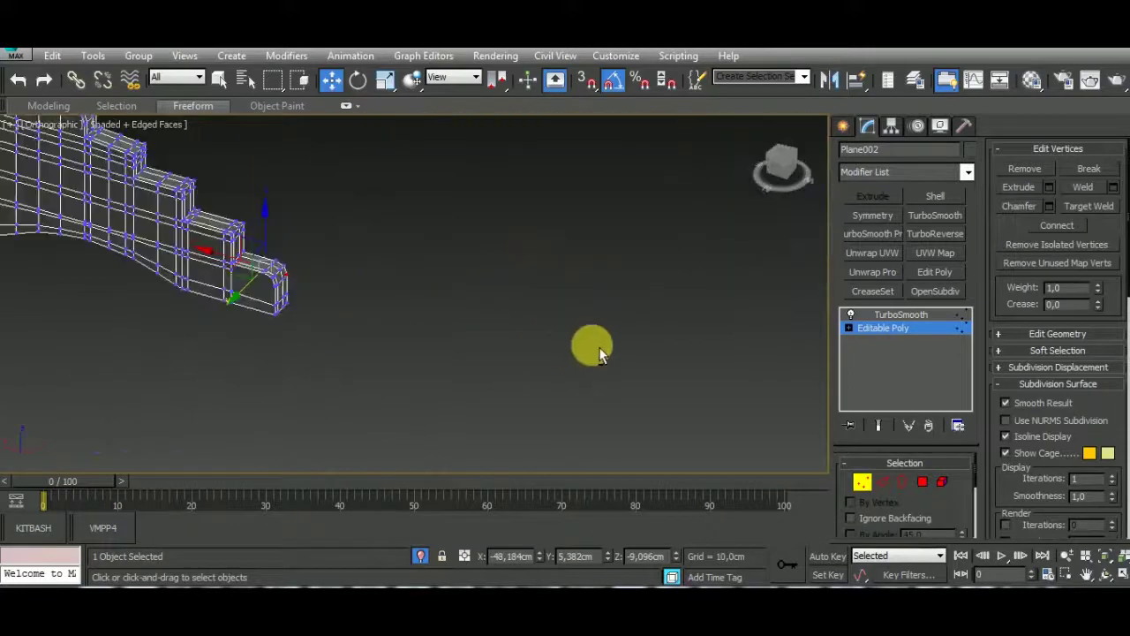
{"action": "scroll", "coordinate": [288, 295], "scroll_direction": "up", "scroll_amount": 3}
{"action": "scroll", "coordinate": [274, 287], "scroll_direction": "up", "scroll_amount": 2}
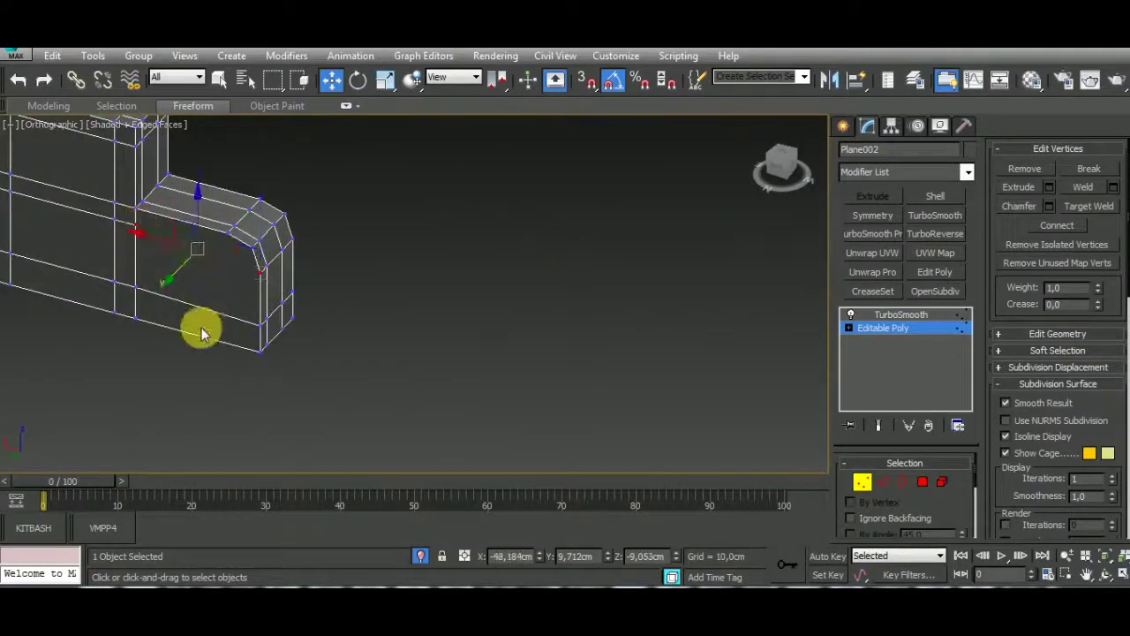
Connect them with support edges and show the TurboSmooth result again.
{"action": "right_click", "coordinate": [314, 305]}
{"action": "left_click", "coordinate": [318, 225]}
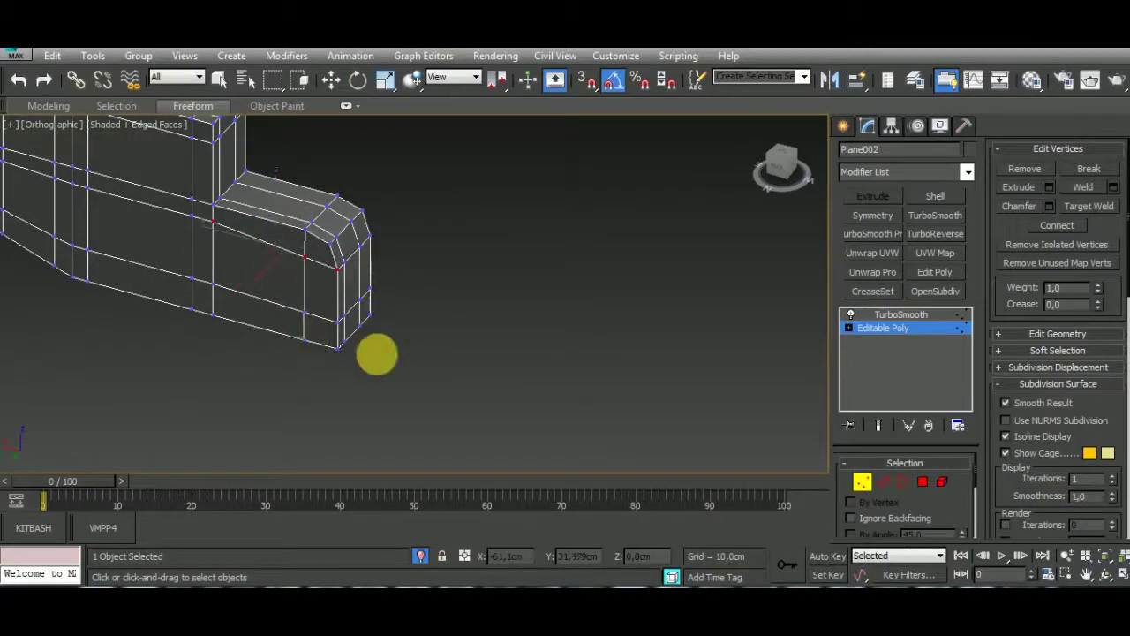
{"action": "mouse_move", "coordinate": [377, 355]}
{"action": "middle_mouse_down", "text": "alt"}
{"action": "mouse_move", "coordinate": [300, 253]}
{"action": "mouse_move", "coordinate": [295, 342]}
{"action": "middle_mouse_up", "text": "alt"}
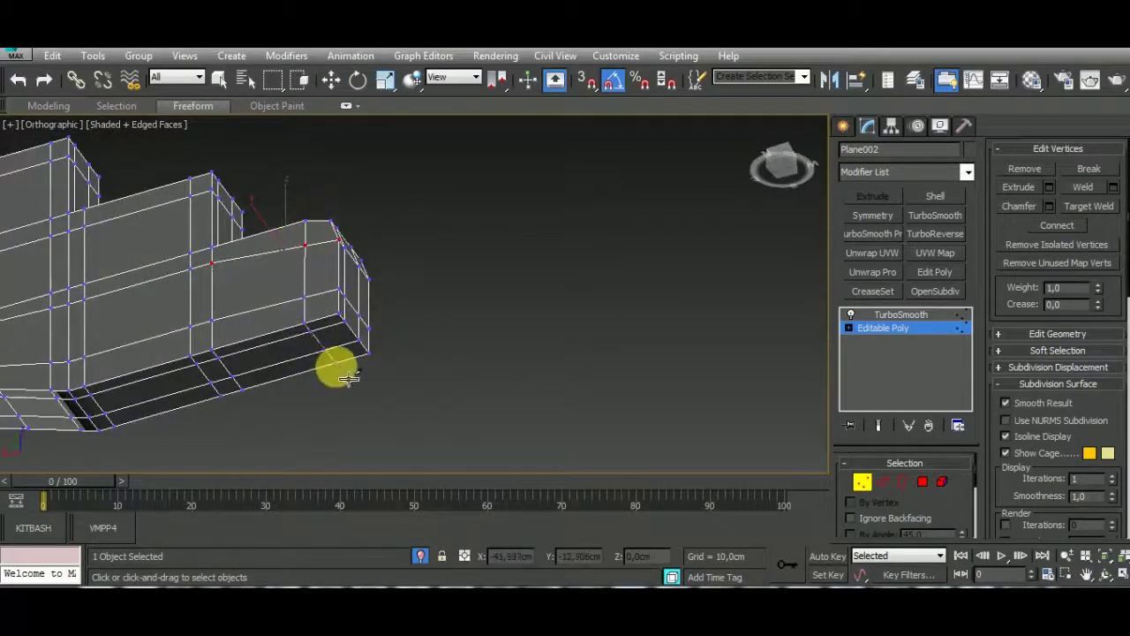
{"action": "middle_click_drag", "start_coordinate": [419, 391], "coordinate": [202, 415], "text": "alt"}
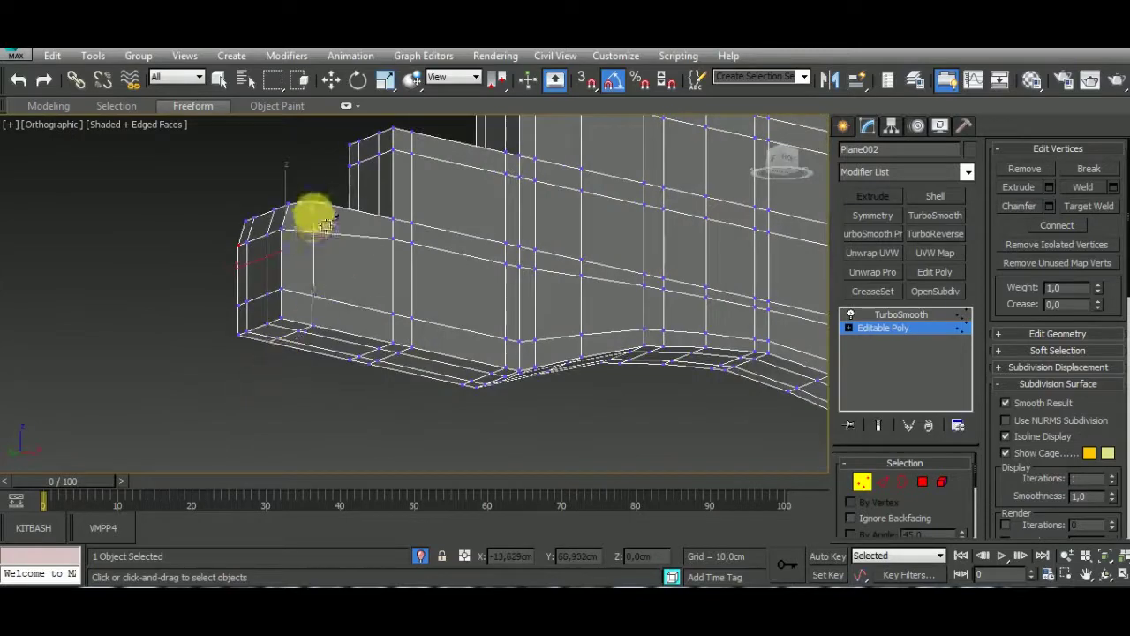
{"action": "middle_click_drag", "start_coordinate": [352, 335], "coordinate": [323, 424], "text": "alt"}
{"action": "key", "text": "w"}
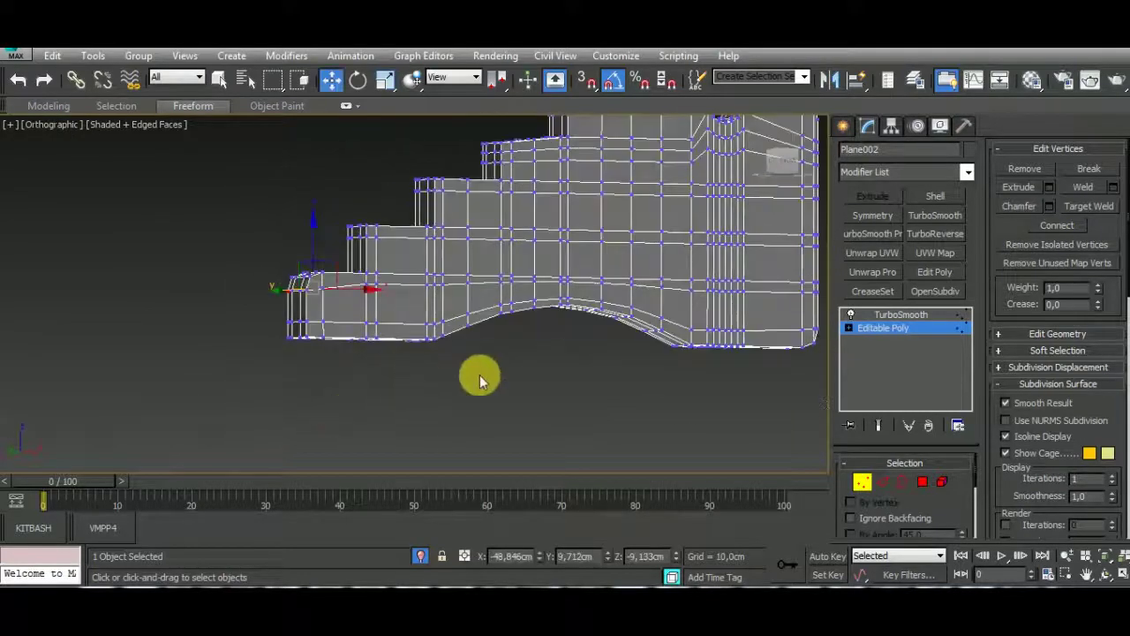
{"action": "middle_click_drag", "start_coordinate": [480, 373], "coordinate": [518, 442], "text": "alt"}
{"action": "left_click", "coordinate": [864, 482]}
{"action": "mouse_move", "coordinate": [713, 408]}
{"action": "middle_mouse_down", "text": "alt"}
{"action": "mouse_move", "coordinate": [497, 424]}
{"action": "mouse_move", "coordinate": [520, 423]}
{"action": "middle_mouse_up", "text": "alt"}
Preview TurboSmooth at 2 iterations, then return to the editable poly base.
{"action": "left_click", "coordinate": [957, 317]}
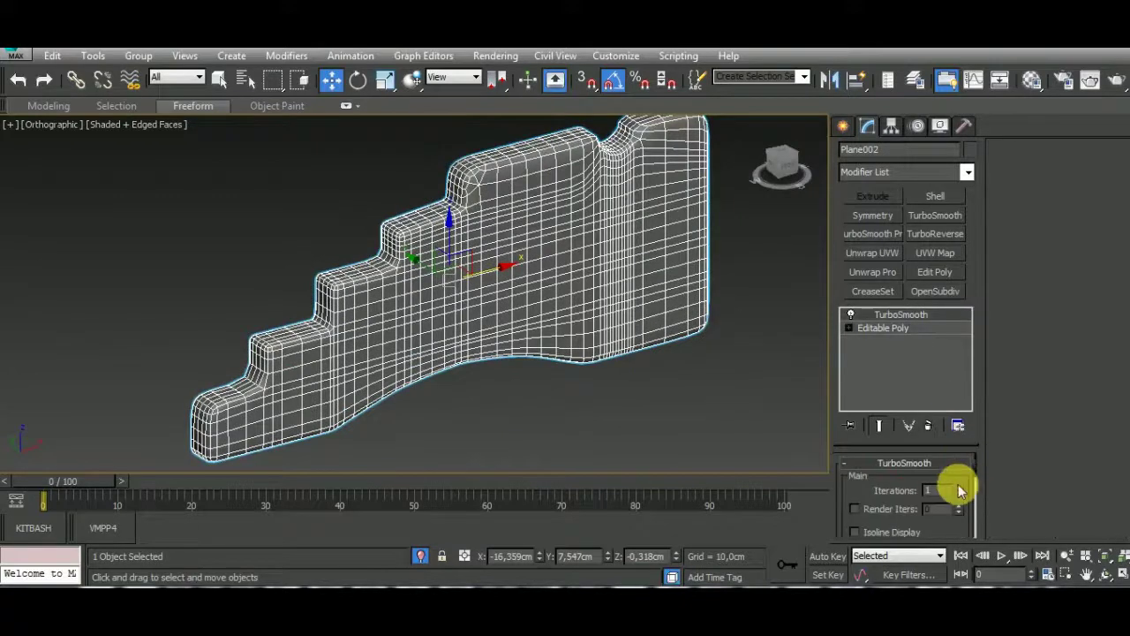
{"action": "left_click", "coordinate": [958, 486]}
{"action": "left_click", "coordinate": [918, 330]}
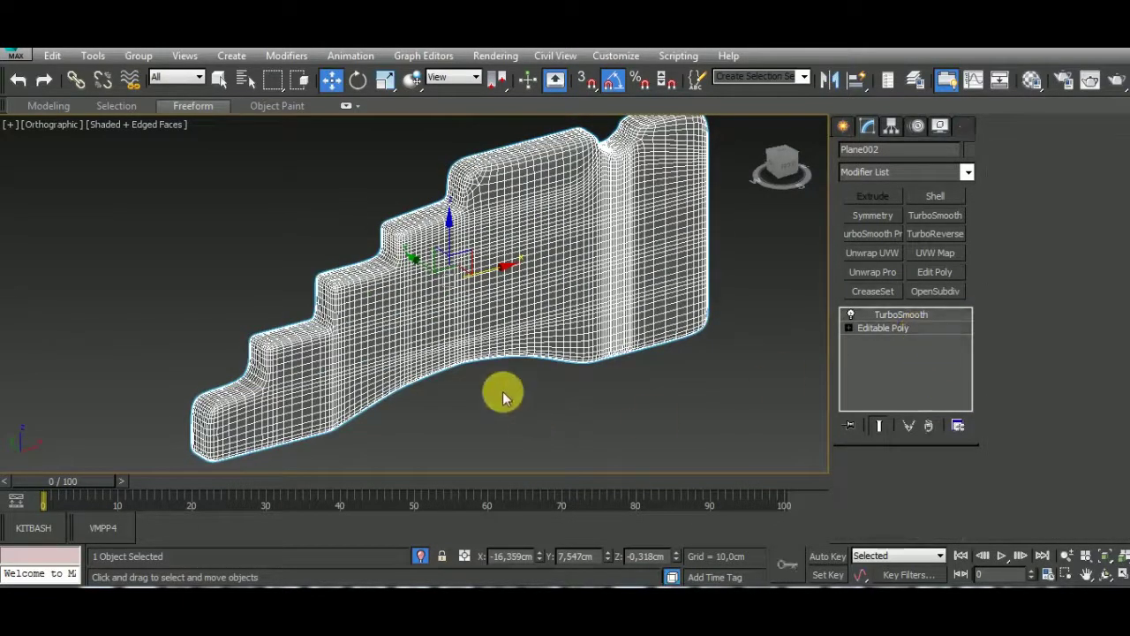
{"action": "scroll", "coordinate": [424, 249], "scroll_direction": "up", "scroll_amount": 3}
{"action": "scroll", "coordinate": [424, 249], "scroll_direction": "down", "scroll_amount": 2}
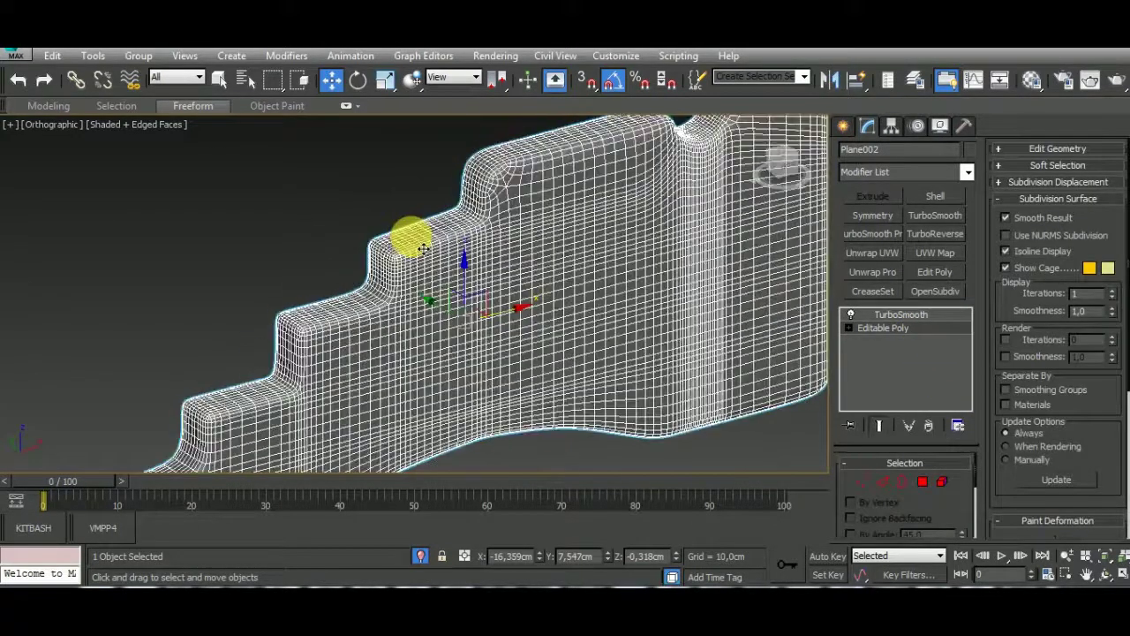
{"action": "scroll", "coordinate": [403, 239], "scroll_direction": "down", "scroll_amount": 3}
Turn Edged Faces display off to inspect the shape, then back on.
{"action": "left_click", "coordinate": [126, 126]}
{"action": "left_click", "coordinate": [150, 196]}
{"action": "mouse_move", "coordinate": [474, 313]}
{"action": "middle_mouse_down", "text": "alt"}
{"action": "mouse_move", "coordinate": [504, 297]}
{"action": "mouse_move", "coordinate": [409, 359]}
{"action": "mouse_move", "coordinate": [327, 348]}
{"action": "mouse_move", "coordinate": [444, 430]}
{"action": "mouse_move", "coordinate": [544, 312]}
{"action": "mouse_move", "coordinate": [526, 253]}
{"action": "mouse_move", "coordinate": [498, 316]}
{"action": "middle_mouse_up", "text": "alt"}
{"action": "left_click", "coordinate": [108, 125]}
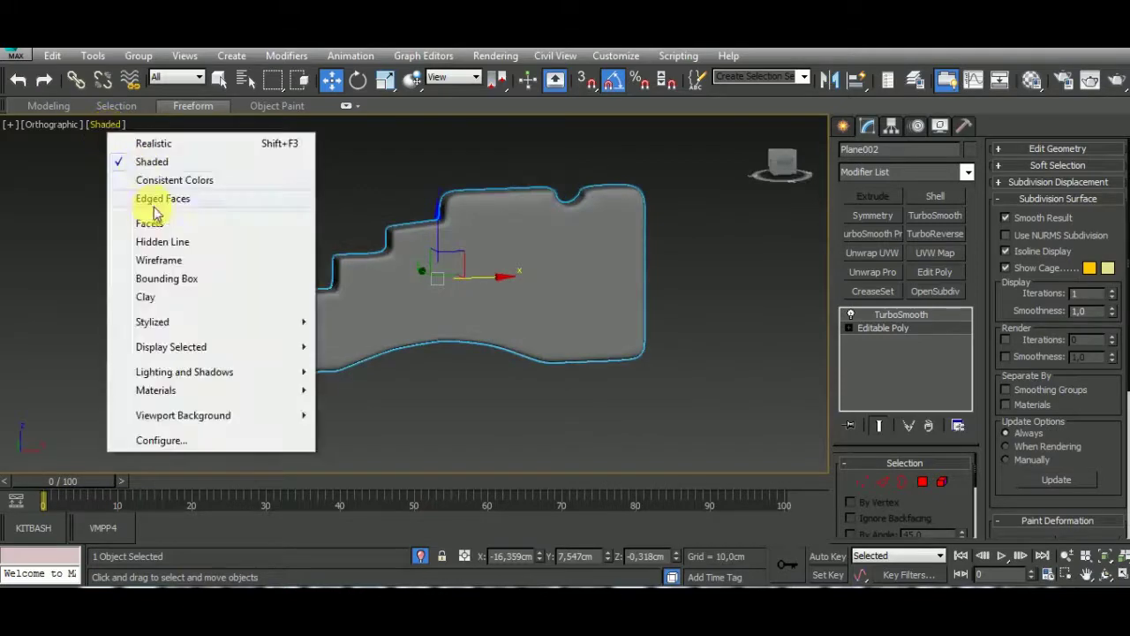
{"action": "left_click", "coordinate": [150, 196]}
Slide the support edge loop toward the right block's outer notch edge.
{"action": "mouse_move", "coordinate": [555, 366]}
{"action": "middle_mouse_down", "text": "alt"}
{"action": "mouse_move", "coordinate": [606, 421]}
{"action": "mouse_move", "coordinate": [565, 396]}
{"action": "middle_mouse_up", "text": "alt"}
{"action": "scroll", "coordinate": [540, 269], "scroll_direction": "up", "scroll_amount": 5}
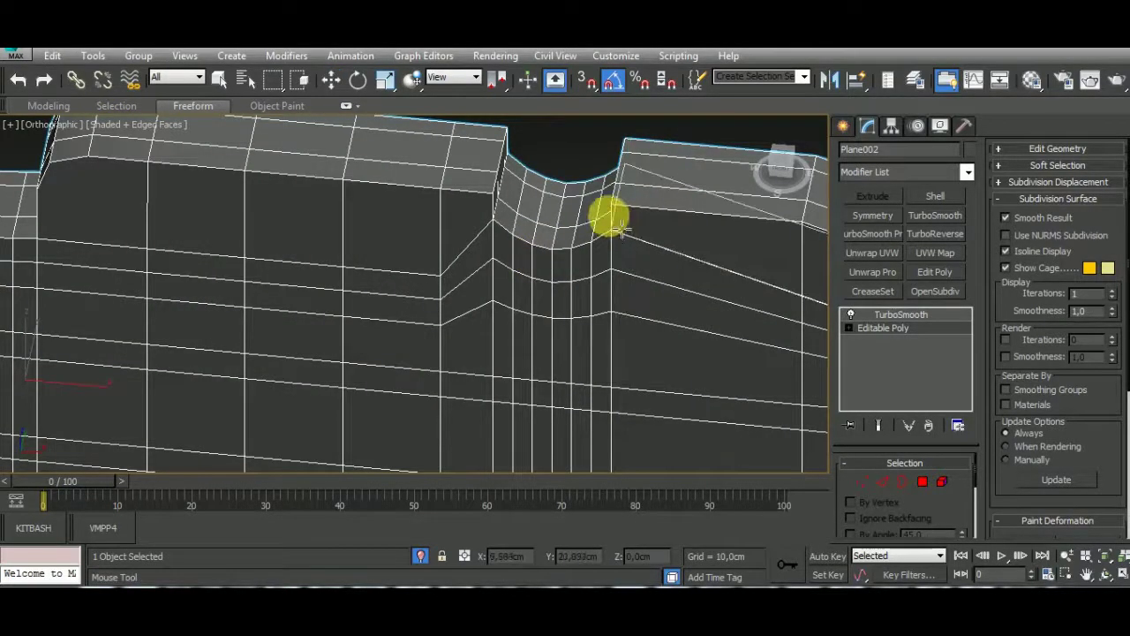
{"action": "mouse_move", "coordinate": [610, 217]}
{"action": "middle_mouse_down", "text": "alt"}
{"action": "mouse_move", "coordinate": [669, 214]}
{"action": "mouse_move", "coordinate": [624, 262]}
{"action": "middle_mouse_up", "text": "alt"}
{"action": "mouse_move", "coordinate": [624, 263]}
{"action": "left_mouse_down"}
{"action": "mouse_move", "coordinate": [776, 237]}
{"action": "mouse_move", "coordinate": [430, 239]}
{"action": "left_mouse_up"}
Orbit around the plank notch and select a corner vertex in vertex mode.
{"action": "middle_click_drag", "start_coordinate": [426, 287], "coordinate": [390, 294], "text": "alt"}
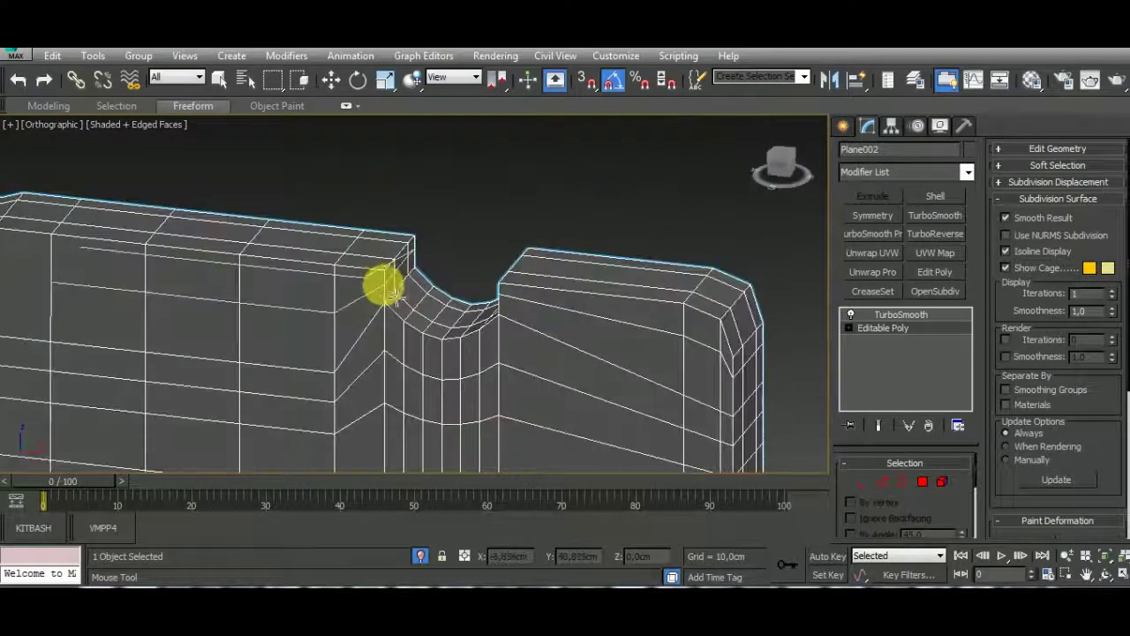
{"action": "key", "text": "w"}
{"action": "mouse_move", "coordinate": [504, 265]}
{"action": "middle_mouse_down", "text": "alt"}
{"action": "mouse_move", "coordinate": [537, 215]}
{"action": "mouse_move", "coordinate": [606, 273]}
{"action": "mouse_move", "coordinate": [749, 336]}
{"action": "middle_mouse_up", "text": "alt"}
{"action": "key", "text": "1"}
{"action": "left_click", "coordinate": [206, 227]}
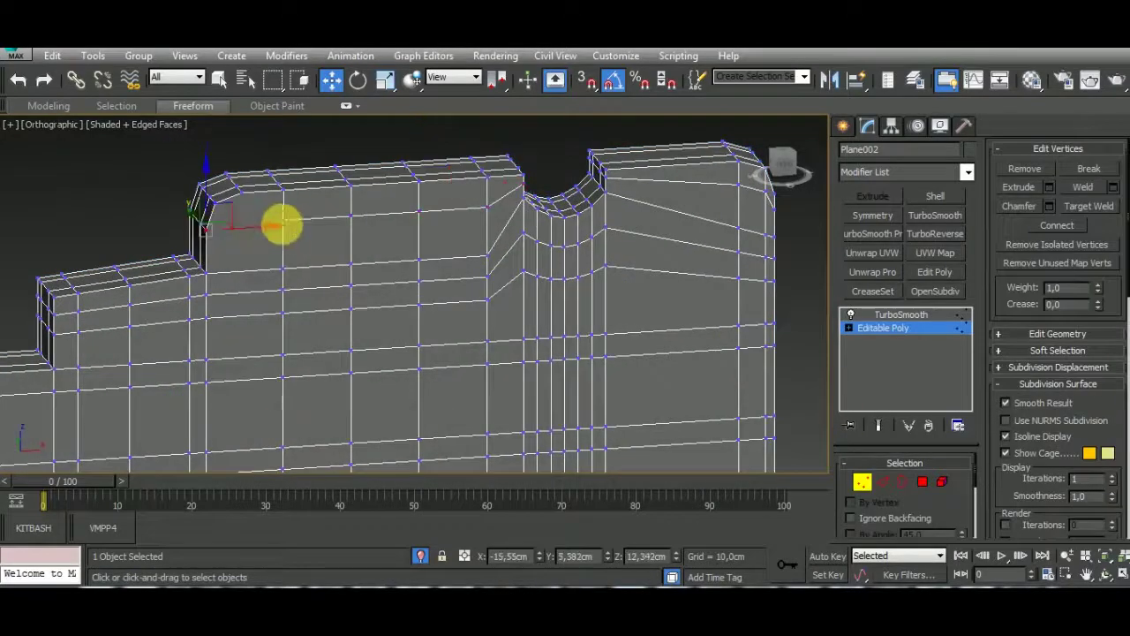
{"action": "right_click", "coordinate": [322, 267]}
{"action": "mouse_move", "coordinate": [441, 297]}
{"action": "middle_mouse_down", "text": "alt"}
{"action": "mouse_move", "coordinate": [512, 295]}
{"action": "mouse_move", "coordinate": [225, 256]}
{"action": "middle_mouse_up", "text": "alt"}
{"action": "right_click", "coordinate": [176, 236]}
{"action": "mouse_move", "coordinate": [164, 303]}
{"action": "middle_mouse_down", "text": "alt"}
{"action": "mouse_move", "coordinate": [385, 300]}
{"action": "mouse_move", "coordinate": [450, 327]}
{"action": "mouse_move", "coordinate": [618, 336]}
{"action": "middle_mouse_up", "text": "alt"}
Preview the smoothed plank with Edged Faces hidden, then turn Edged Faces back on.
{"action": "left_click", "coordinate": [870, 336]}
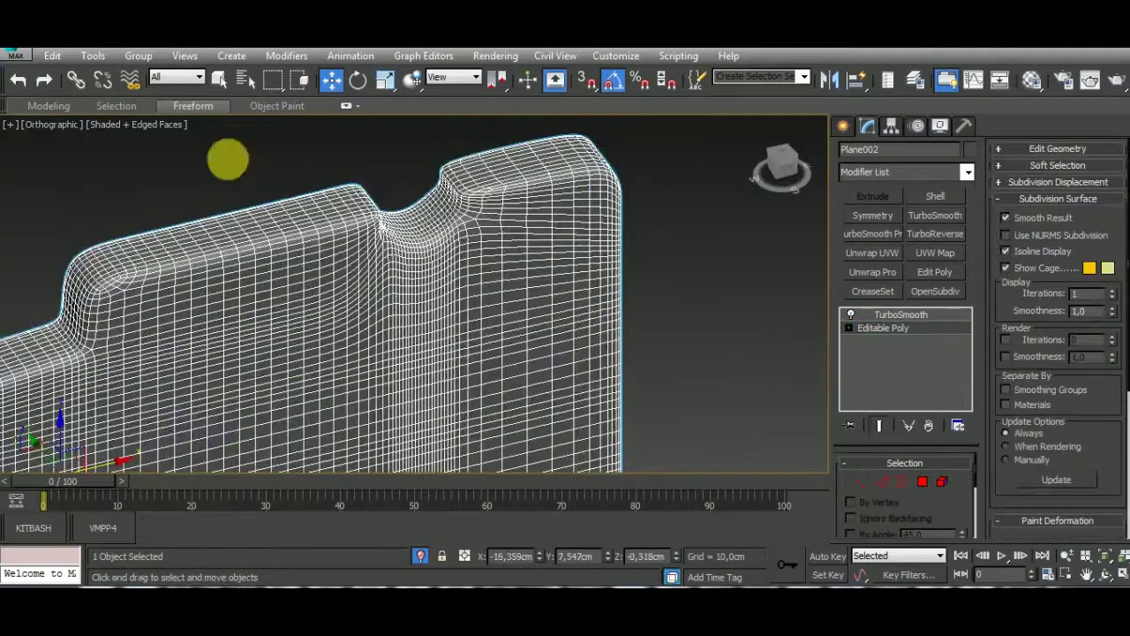
{"action": "left_click", "coordinate": [100, 124]}
{"action": "left_click", "coordinate": [164, 195]}
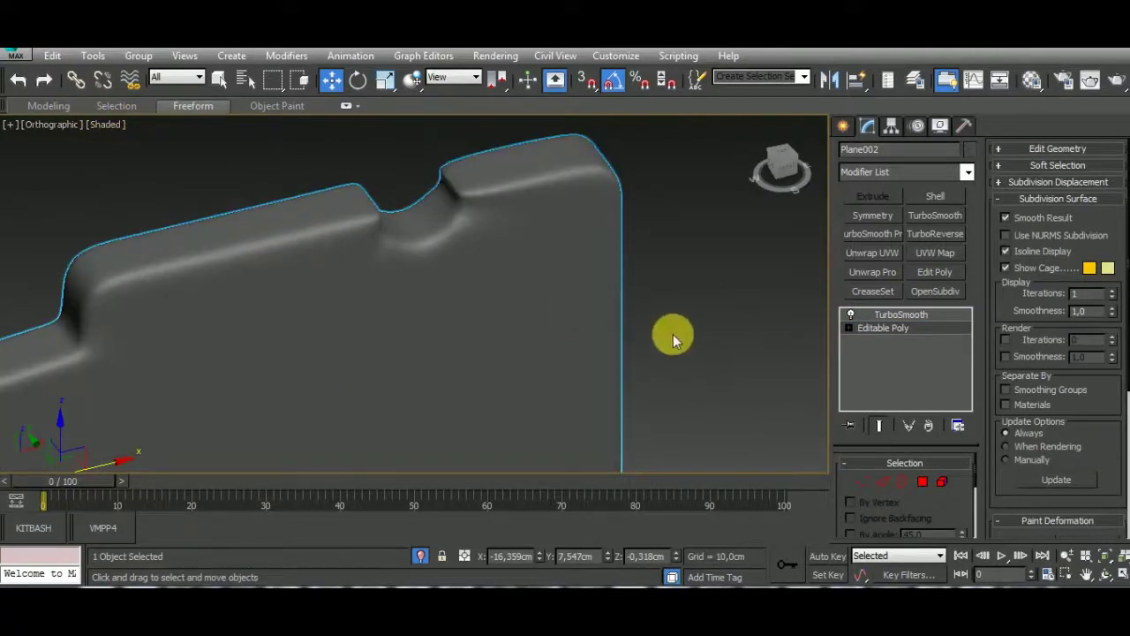
{"action": "scroll", "coordinate": [673, 340], "scroll_direction": "down", "scroll_amount": 5}
{"action": "mouse_move", "coordinate": [651, 277]}
{"action": "middle_mouse_down", "text": "alt"}
{"action": "mouse_move", "coordinate": [321, 310]}
{"action": "mouse_move", "coordinate": [535, 316]}
{"action": "mouse_move", "coordinate": [558, 401]}
{"action": "middle_mouse_up", "text": "alt"}
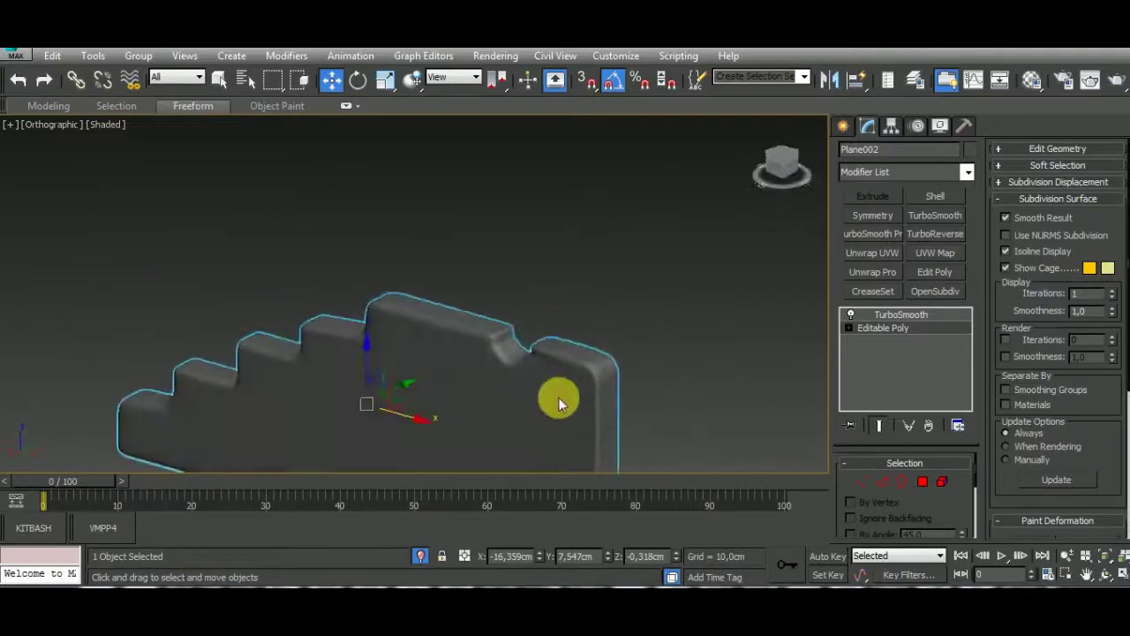
{"action": "scroll", "coordinate": [558, 402], "scroll_direction": "up", "scroll_amount": 4}
{"action": "scroll", "coordinate": [499, 292], "scroll_direction": "up", "scroll_amount": 2}
{"action": "scroll", "coordinate": [538, 328], "scroll_direction": "down", "scroll_amount": 2}
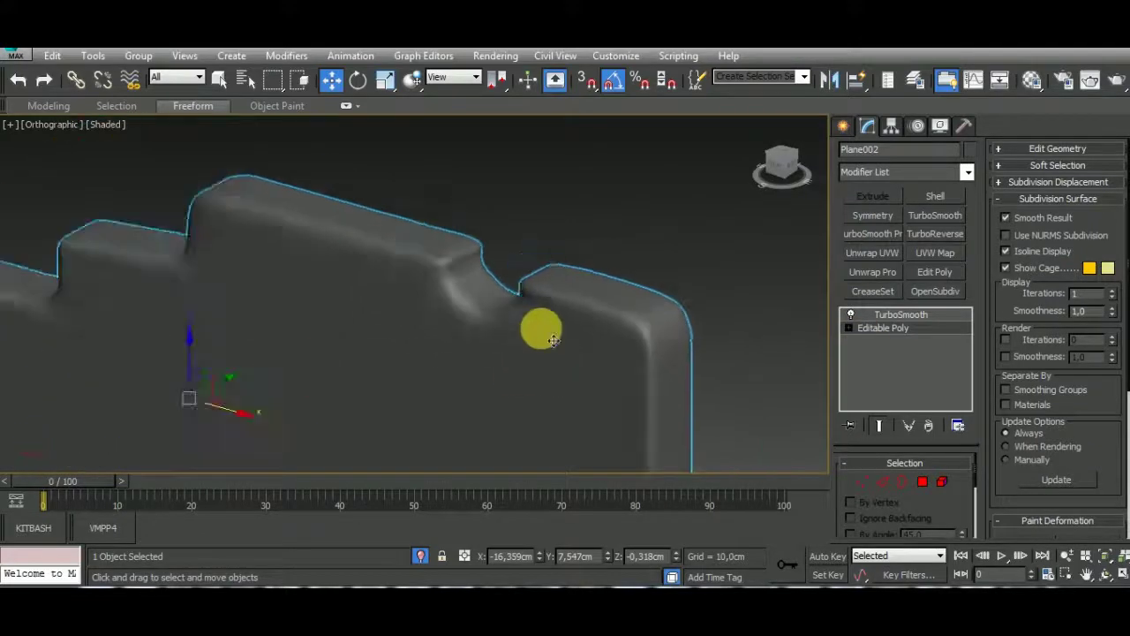
{"action": "scroll", "coordinate": [651, 328], "scroll_direction": "down", "scroll_amount": 2}
{"action": "left_click", "coordinate": [111, 128]}
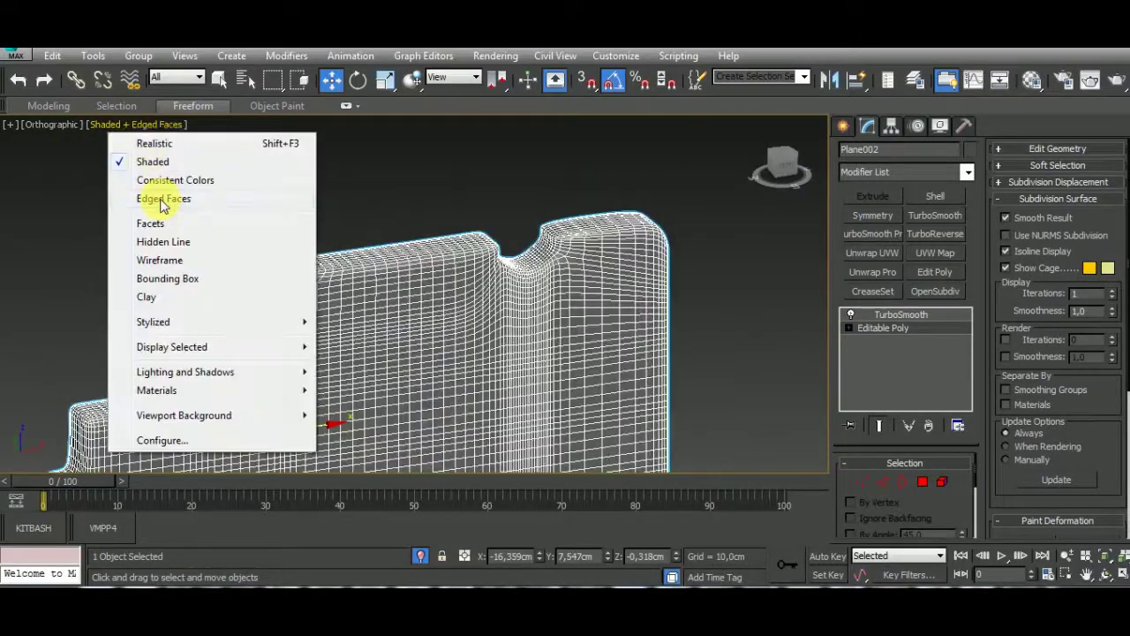
{"action": "left_click", "coordinate": [157, 198]}
{"action": "scroll", "coordinate": [565, 273], "scroll_direction": "up", "scroll_amount": 3}
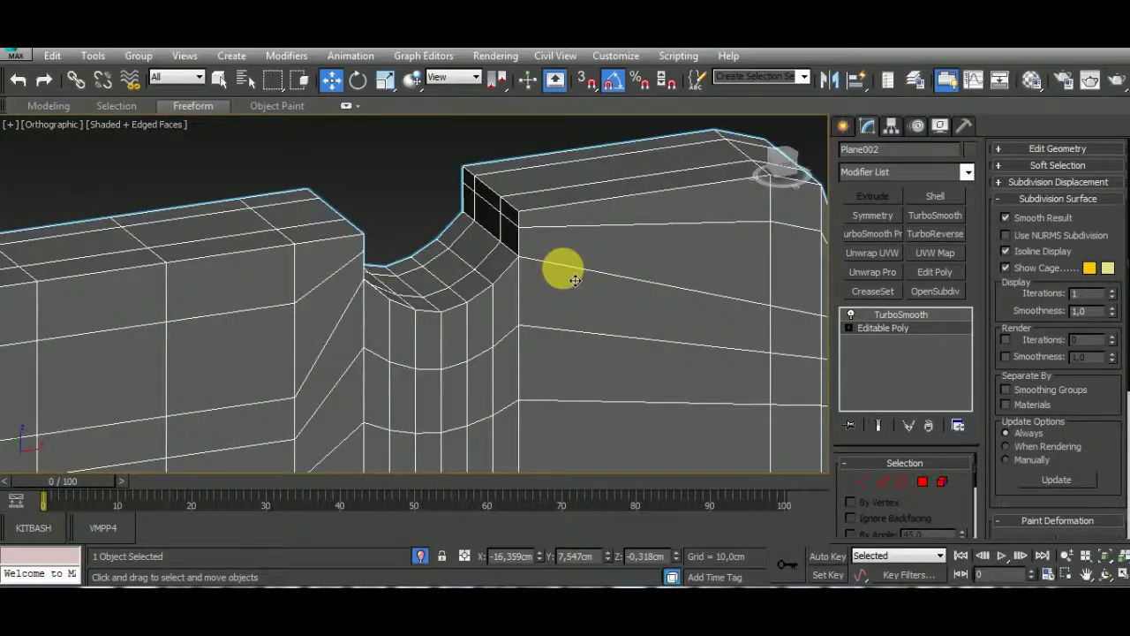
{"action": "scroll", "coordinate": [574, 280], "scroll_direction": "down", "scroll_amount": 2}
Insert two vertical Swift Loop edge loops beside the notch.
{"action": "key", "text": "alt+shift+w"}
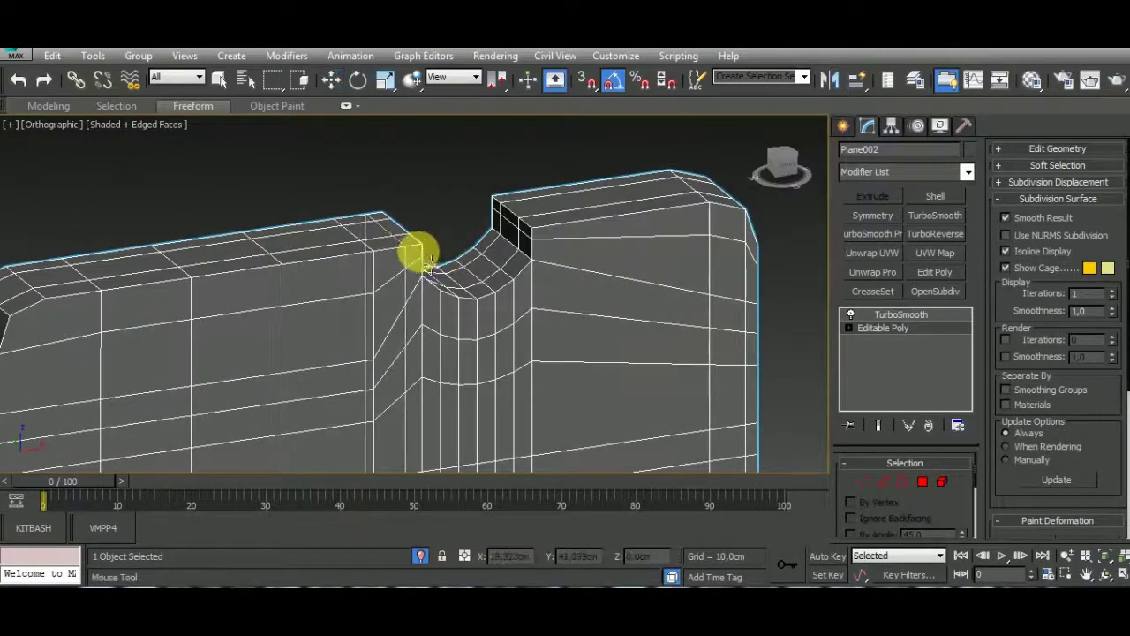
{"action": "left_click", "coordinate": [561, 282]}
{"action": "left_click", "coordinate": [592, 301]}
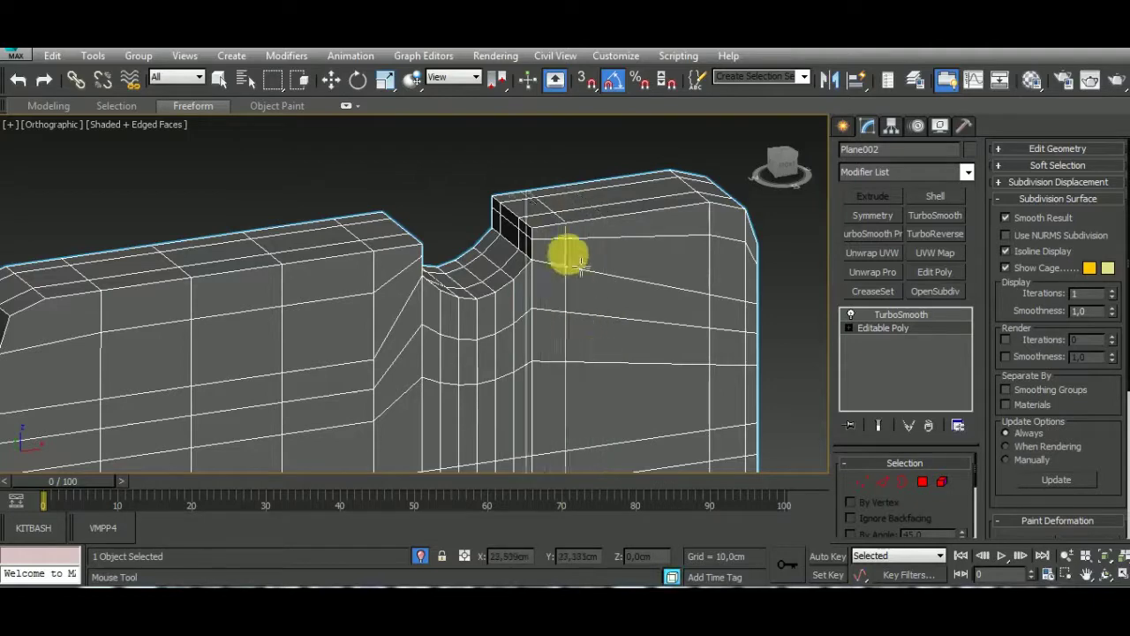
Re-enable TurboSmooth and toggle Edged Faces to inspect the crisp smoothed notch.
{"action": "left_click", "coordinate": [847, 316]}
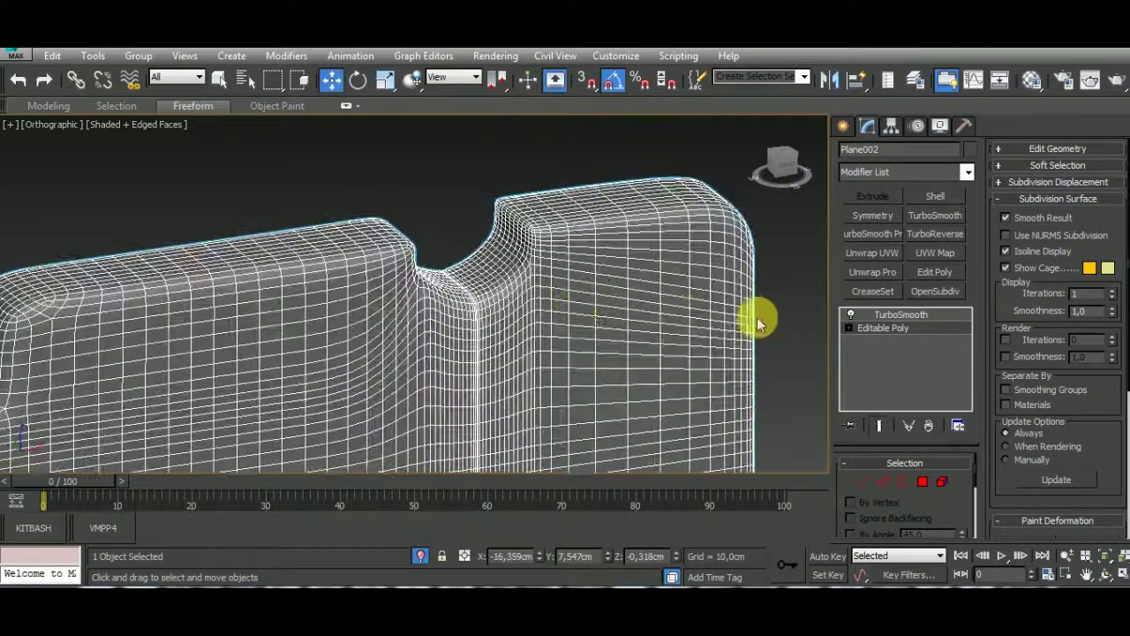
{"action": "left_click", "coordinate": [145, 124]}
{"action": "left_click", "coordinate": [168, 194]}
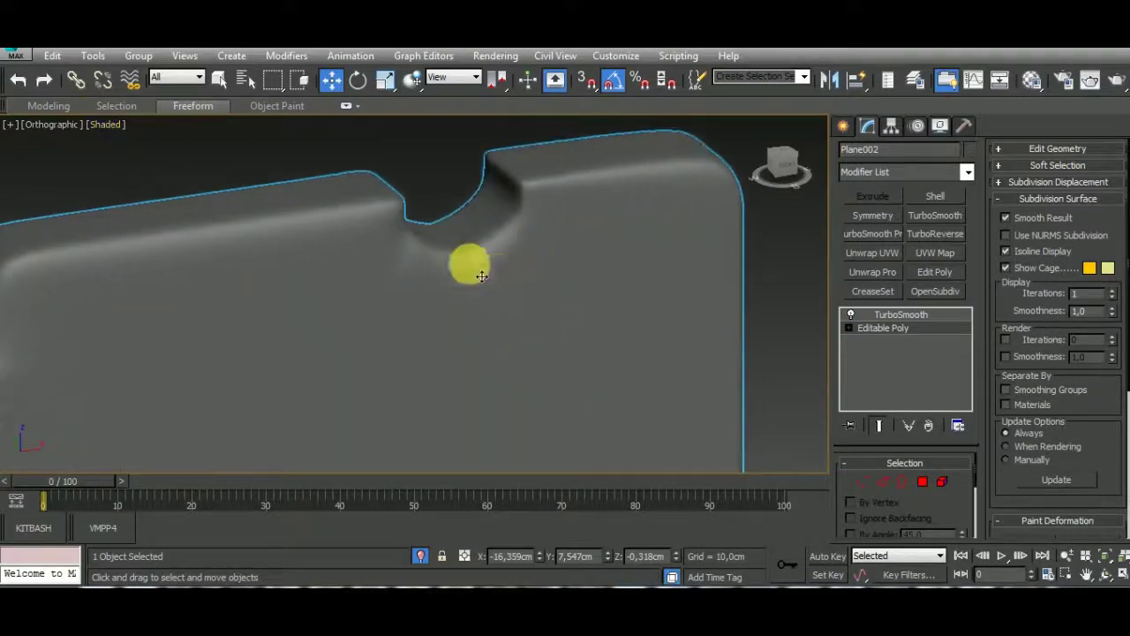
{"action": "mouse_move", "coordinate": [466, 259]}
{"action": "middle_mouse_down", "text": "alt"}
{"action": "mouse_move", "coordinate": [434, 351]}
{"action": "mouse_move", "coordinate": [543, 348]}
{"action": "middle_mouse_up", "text": "alt"}
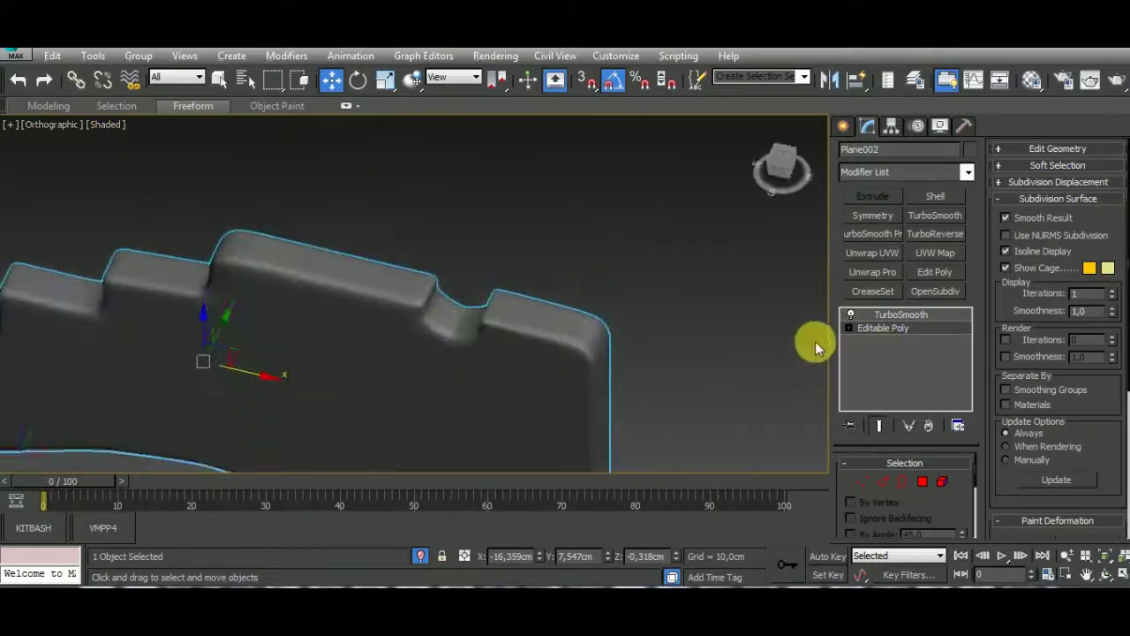
{"action": "left_click", "coordinate": [115, 125]}
{"action": "left_click", "coordinate": [150, 196]}
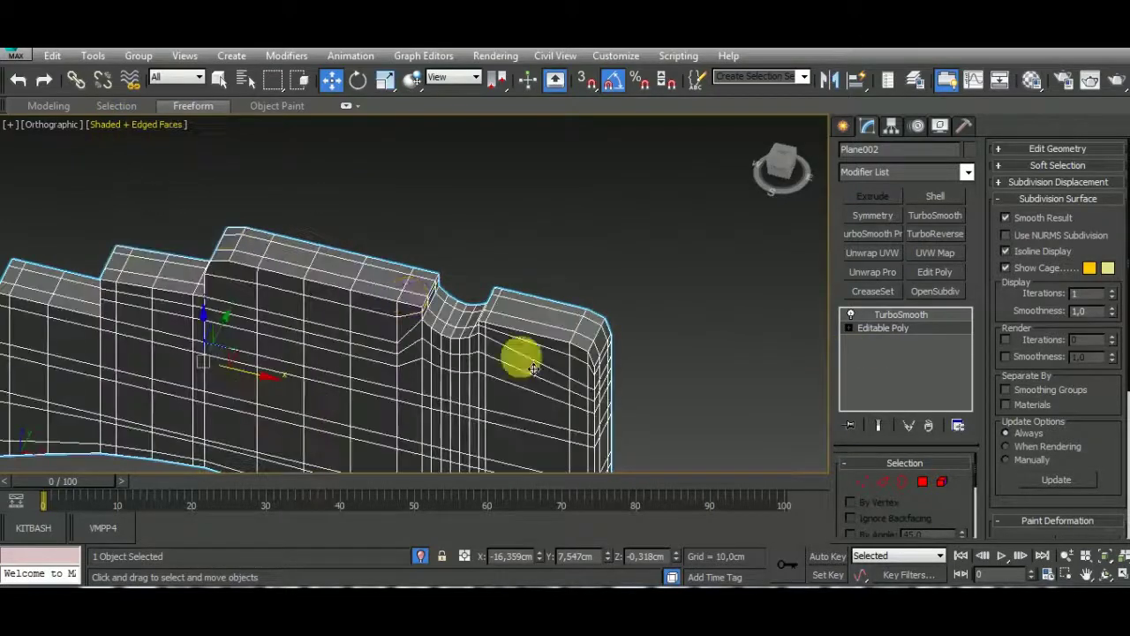
{"action": "mouse_move", "coordinate": [518, 353]}
{"action": "middle_mouse_down", "text": "alt"}
{"action": "mouse_move", "coordinate": [572, 303]}
{"action": "mouse_move", "coordinate": [434, 283]}
{"action": "mouse_move", "coordinate": [441, 315]}
{"action": "mouse_move", "coordinate": [419, 280]}
{"action": "mouse_move", "coordinate": [460, 255]}
{"action": "middle_mouse_up", "text": "alt"}
{"action": "scroll", "coordinate": [420, 280], "scroll_direction": "down", "scroll_amount": 3}
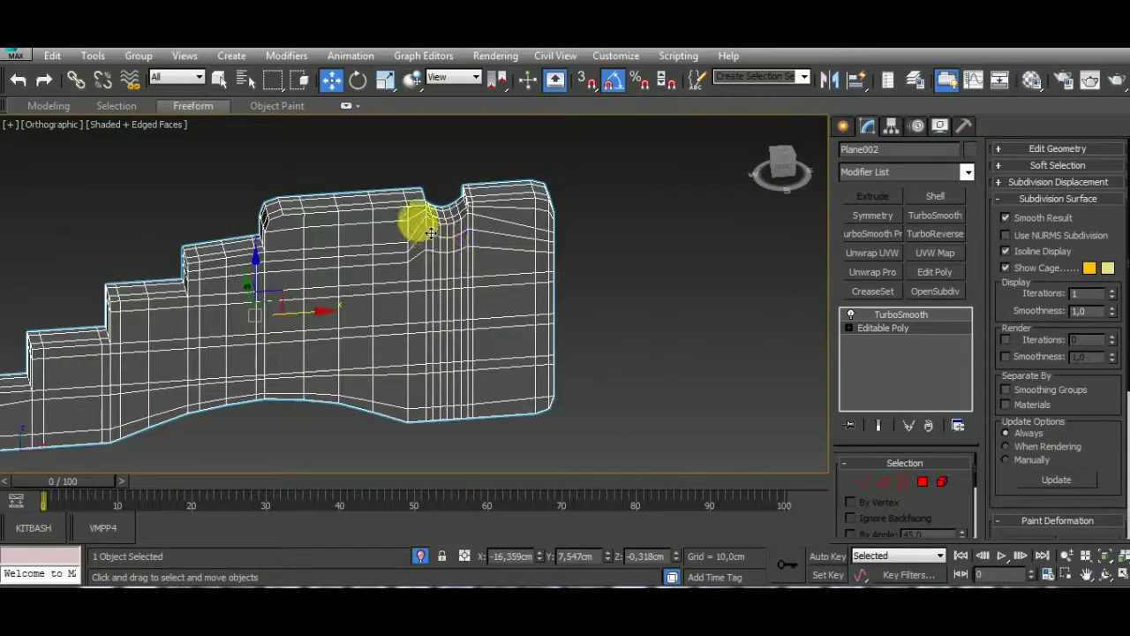
{"action": "scroll", "coordinate": [430, 232], "scroll_direction": "up", "scroll_amount": 5}
{"action": "key", "text": "w"}
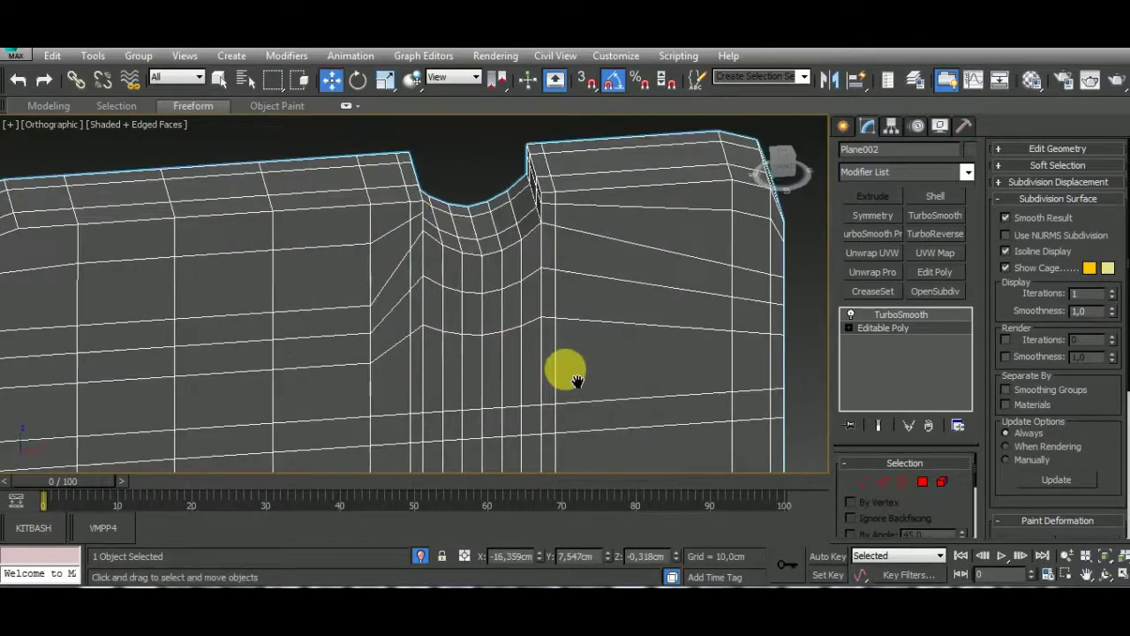
{"action": "scroll", "coordinate": [560, 371], "scroll_direction": "down", "scroll_amount": 3}
{"action": "middle_click_drag", "start_coordinate": [550, 354], "coordinate": [551, 329], "text": "alt"}
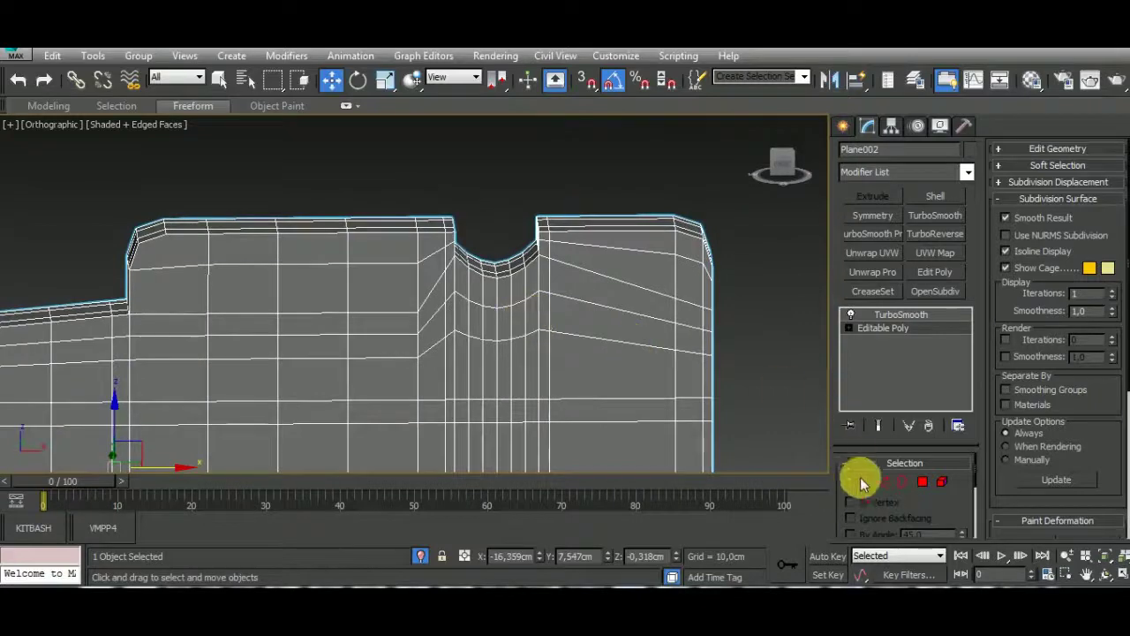
{"action": "left_click", "coordinate": [861, 481]}
{"action": "key", "text": "f"}
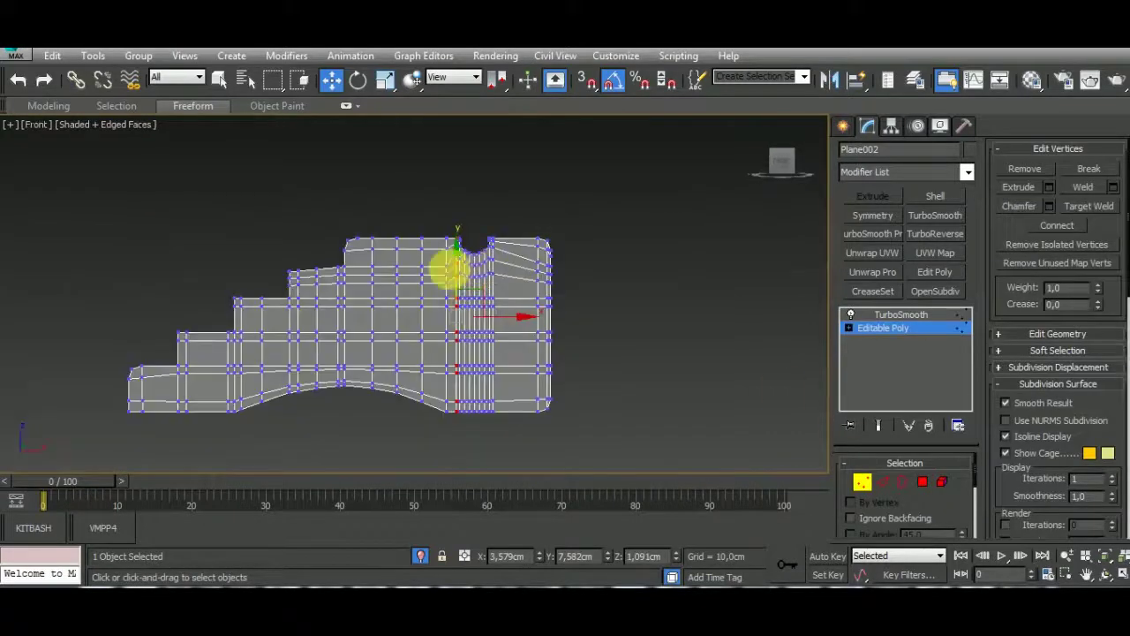
{"action": "scroll", "coordinate": [453, 266], "scroll_direction": "up", "scroll_amount": 5}
{"action": "scroll", "coordinate": [456, 285], "scroll_direction": "up", "scroll_amount": 2}
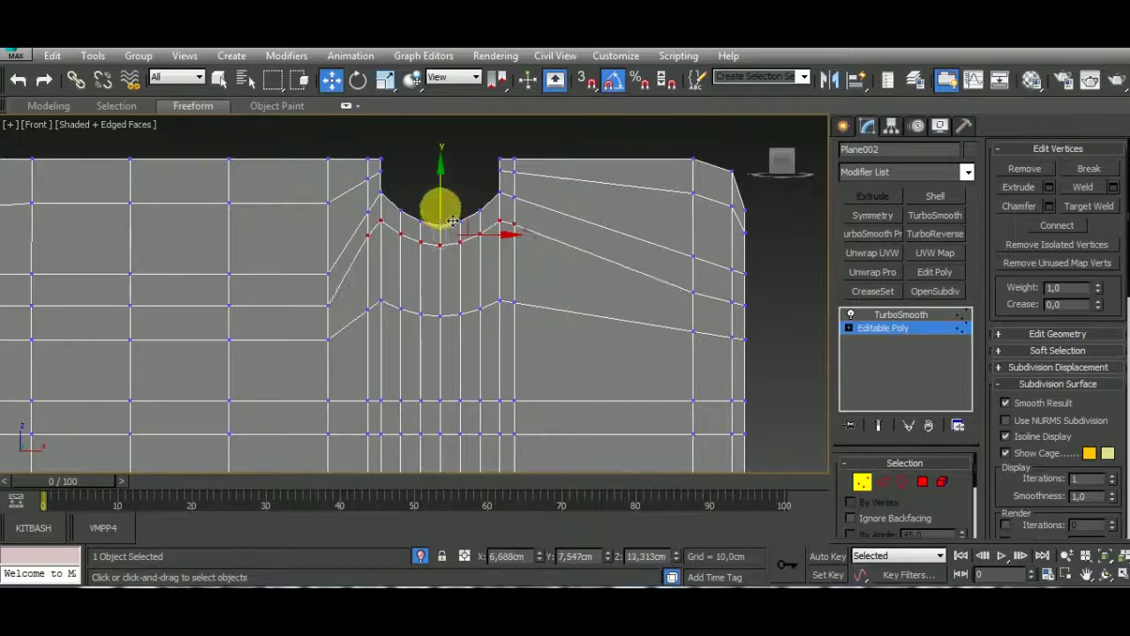
{"action": "scroll", "coordinate": [517, 262], "scroll_direction": "down", "scroll_amount": 3}
{"action": "left_click", "coordinate": [861, 481]}
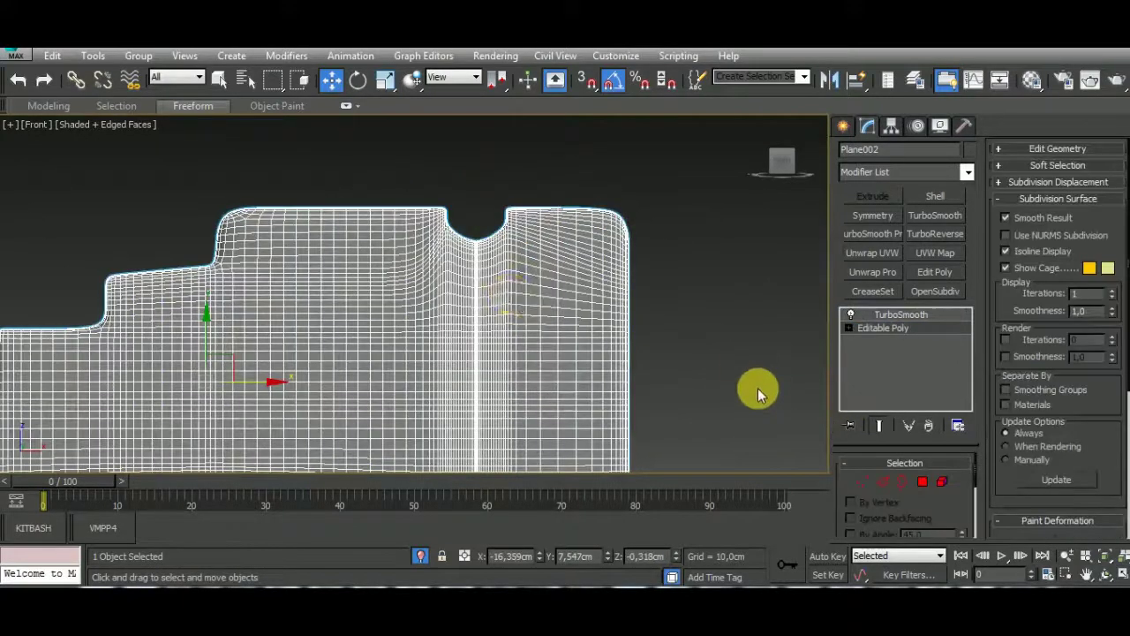
{"action": "mouse_move", "coordinate": [538, 303]}
{"action": "middle_mouse_down", "text": "alt"}
{"action": "mouse_move", "coordinate": [522, 351]}
{"action": "mouse_move", "coordinate": [547, 374]}
{"action": "middle_mouse_up", "text": "alt"}
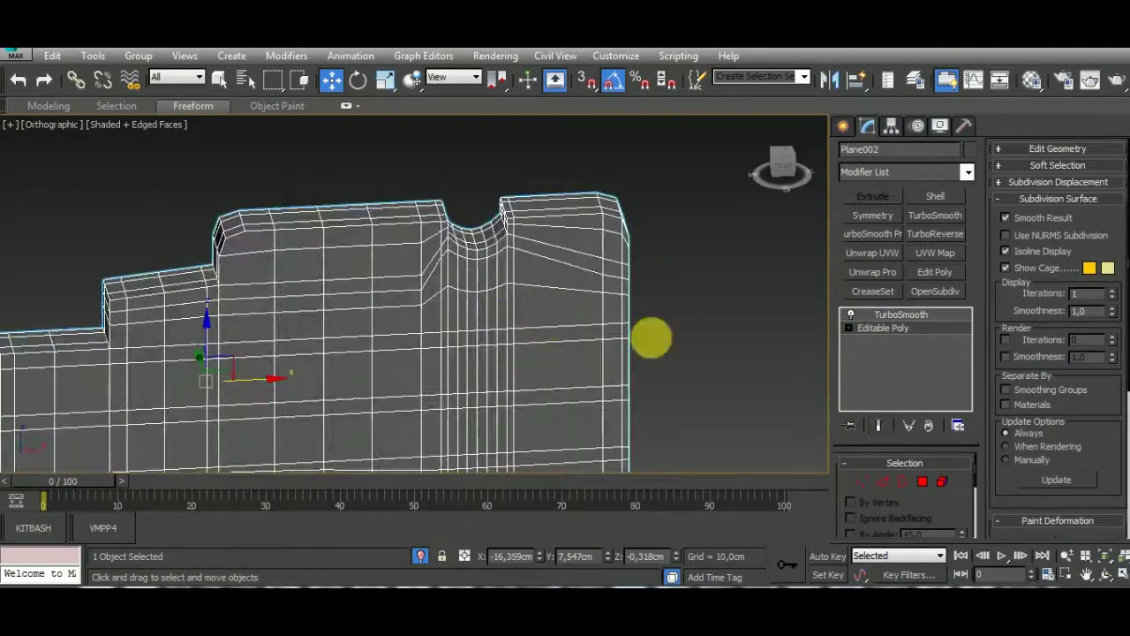
{"action": "left_click", "coordinate": [882, 481]}
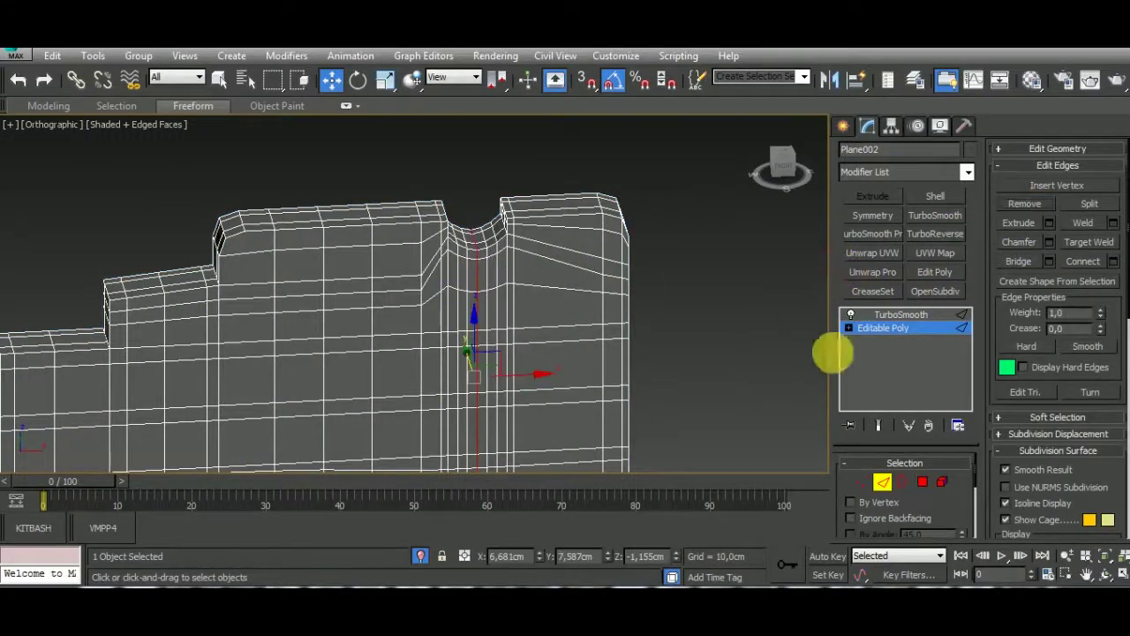
{"action": "left_click", "coordinate": [880, 481]}
{"action": "left_click", "coordinate": [128, 125]}
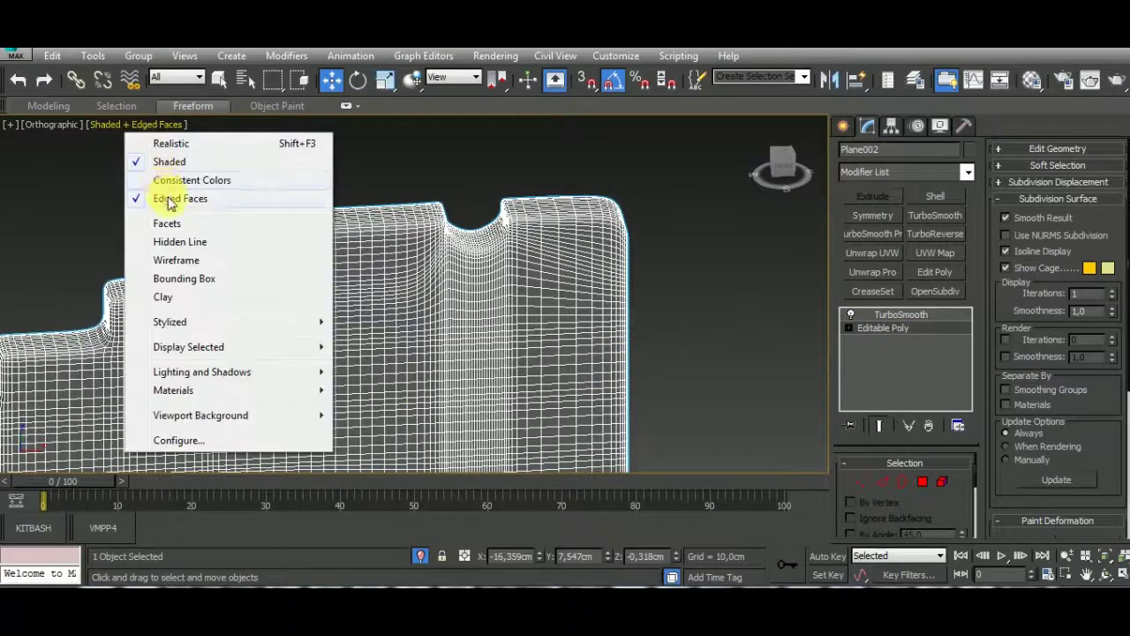
{"action": "left_click", "coordinate": [172, 197]}
{"action": "mouse_move", "coordinate": [648, 295]}
{"action": "middle_mouse_down", "text": "alt"}
{"action": "mouse_move", "coordinate": [668, 223]}
{"action": "mouse_move", "coordinate": [448, 308]}
{"action": "mouse_move", "coordinate": [497, 386]}
{"action": "mouse_move", "coordinate": [675, 326]}
{"action": "middle_mouse_up", "text": "alt"}
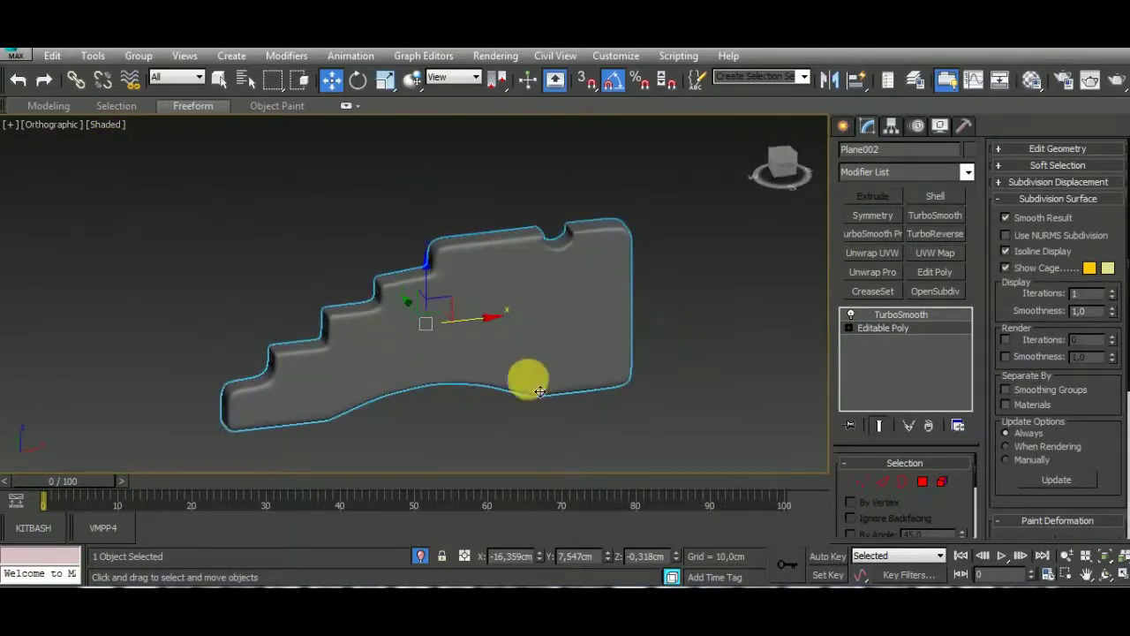
{"action": "scroll", "coordinate": [424, 353], "scroll_direction": "up", "scroll_amount": 2}
{"action": "scroll", "coordinate": [345, 335], "scroll_direction": "up", "scroll_amount": 2}
{"action": "left_click", "coordinate": [113, 125]}
{"action": "left_click", "coordinate": [137, 196]}
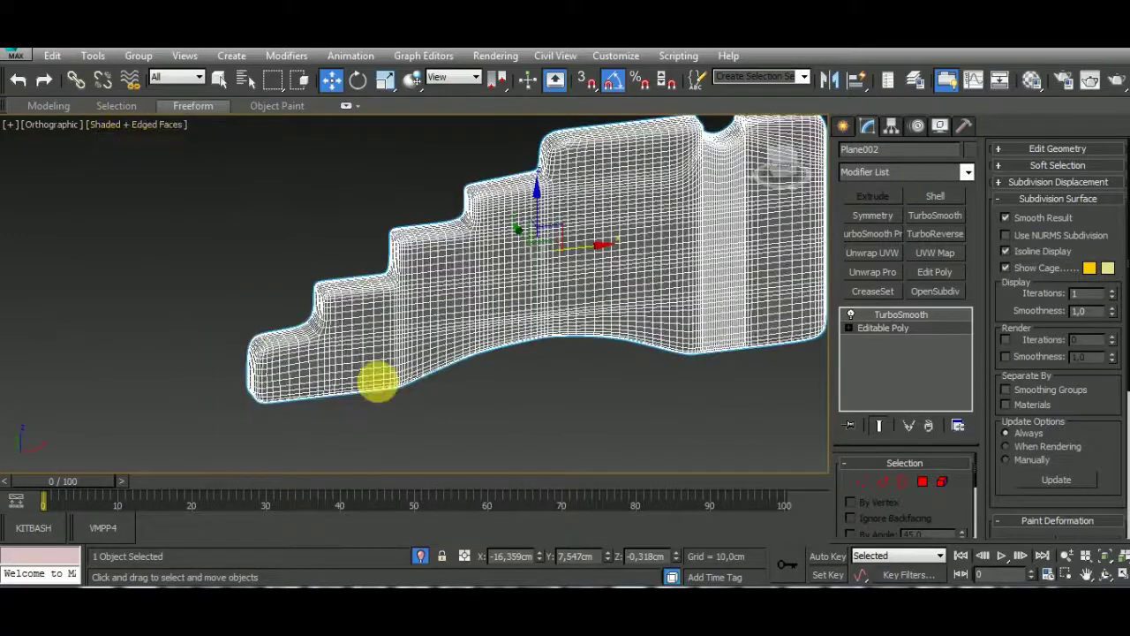
{"action": "mouse_move", "coordinate": [378, 379]}
{"action": "middle_mouse_down", "text": "alt"}
{"action": "mouse_move", "coordinate": [397, 397]}
{"action": "mouse_move", "coordinate": [348, 365]}
{"action": "mouse_move", "coordinate": [383, 423]}
{"action": "middle_mouse_up", "text": "alt"}
{"action": "key", "text": "w"}
Select the plank's TurboSmooth level and exit isolation to show the whole cannon.
{"action": "left_click", "coordinate": [923, 316]}
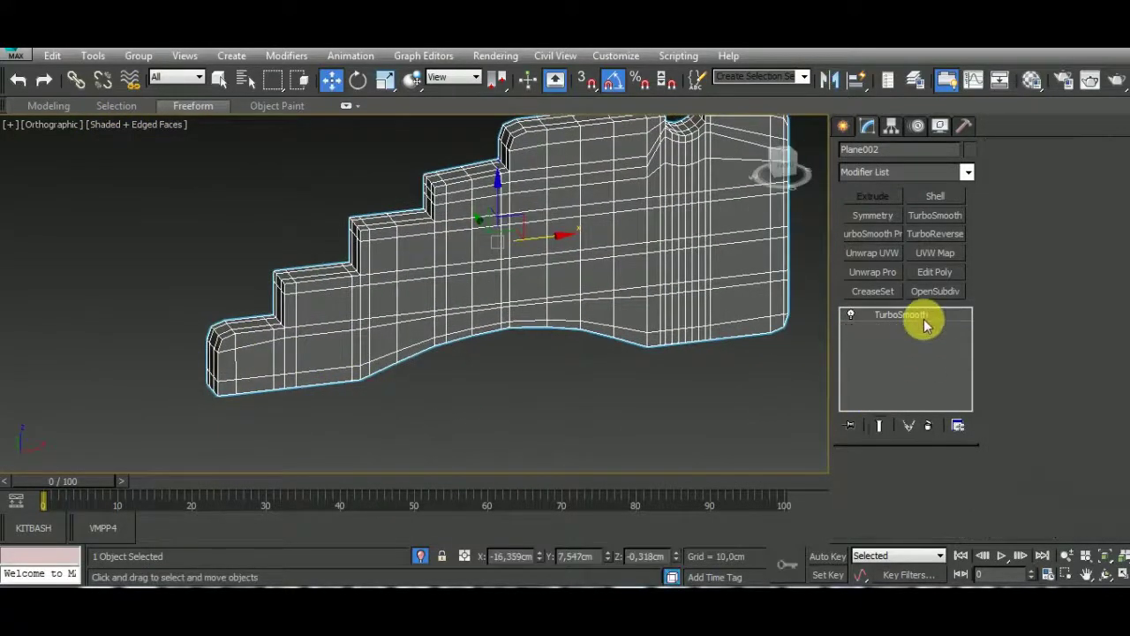
{"action": "left_click", "coordinate": [420, 556]}
{"action": "mouse_move", "coordinate": [572, 320]}
{"action": "middle_mouse_down", "text": "alt"}
{"action": "mouse_move", "coordinate": [673, 366]}
{"action": "mouse_move", "coordinate": [570, 365]}
{"action": "middle_mouse_up", "text": "alt"}
Clone the side plate, mirror and move the copy, delete it, and start a Box.
{"action": "left_click_drag", "start_coordinate": [500, 288], "coordinate": [291, 260], "text": "shift"}
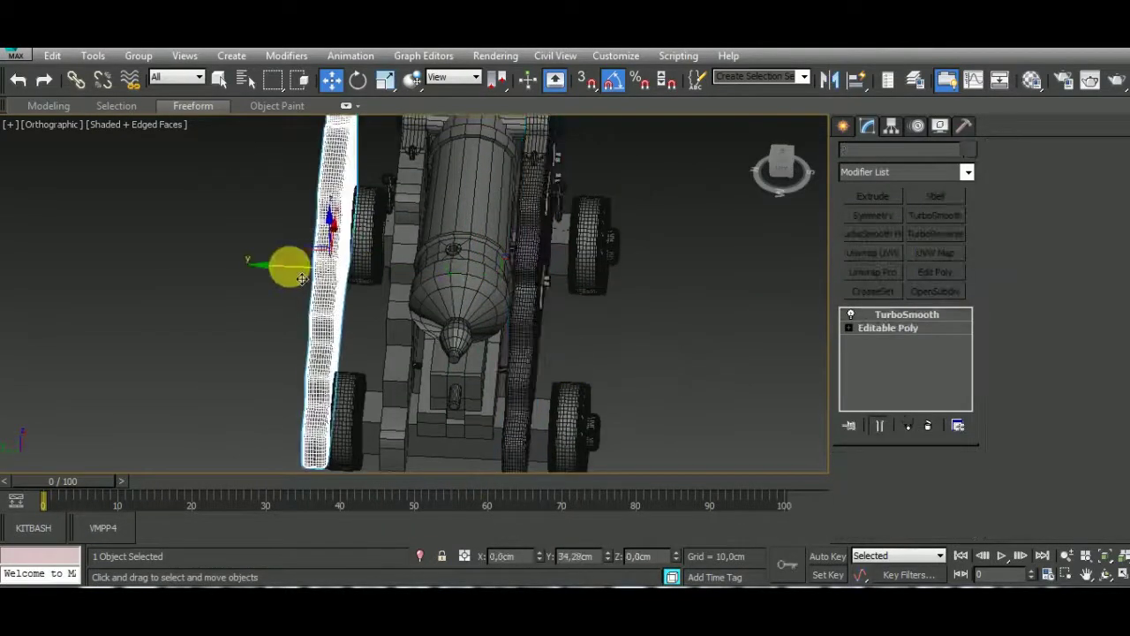
{"action": "left_click", "coordinate": [581, 384]}
{"action": "left_click", "coordinate": [830, 80]}
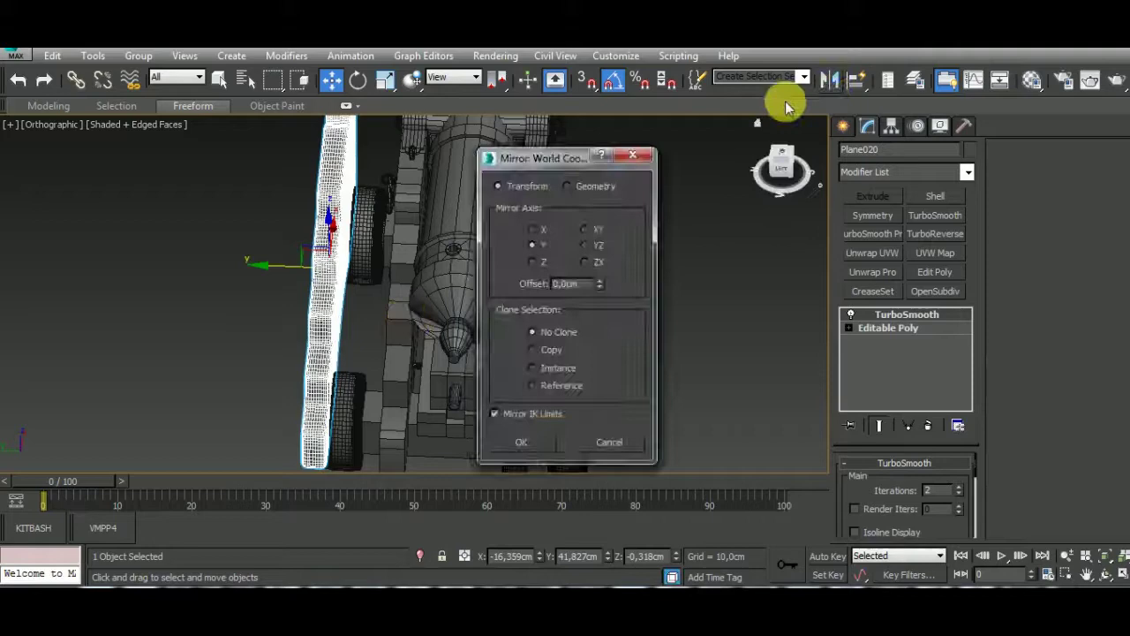
{"action": "left_click", "coordinate": [521, 441]}
{"action": "left_click_drag", "start_coordinate": [403, 353], "coordinate": [479, 361]}
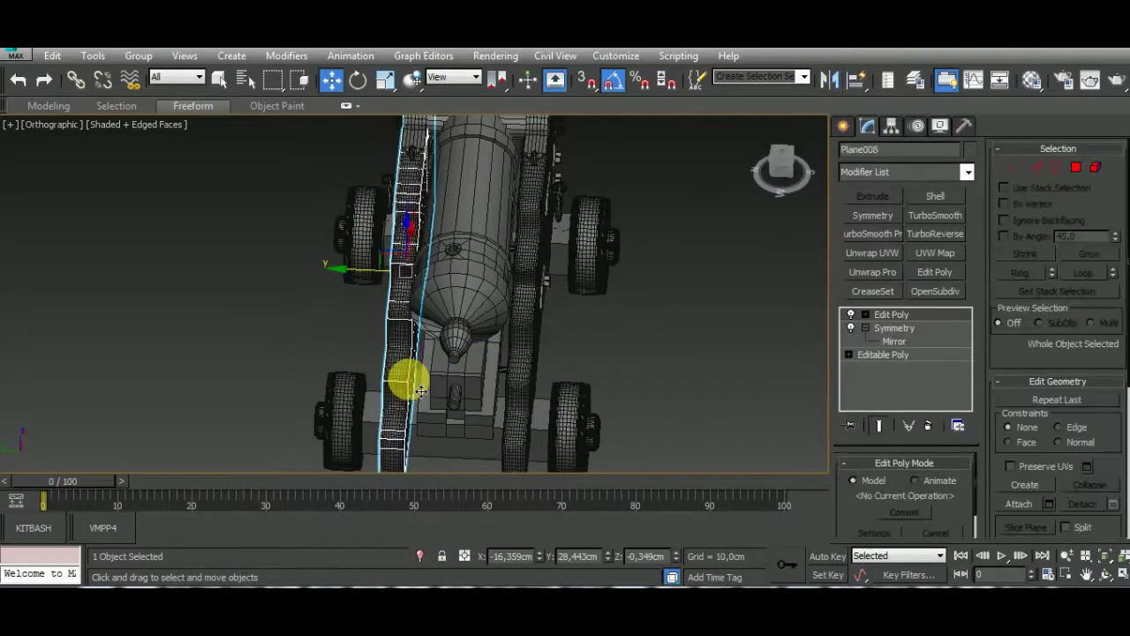
{"action": "key", "text": "Delete"}
{"action": "left_click", "coordinate": [580, 423]}
Draw the crossbar box between the front wheels and convert it to Editable Poly.
{"action": "middle_click_drag", "start_coordinate": [580, 424], "coordinate": [628, 313], "text": "alt"}
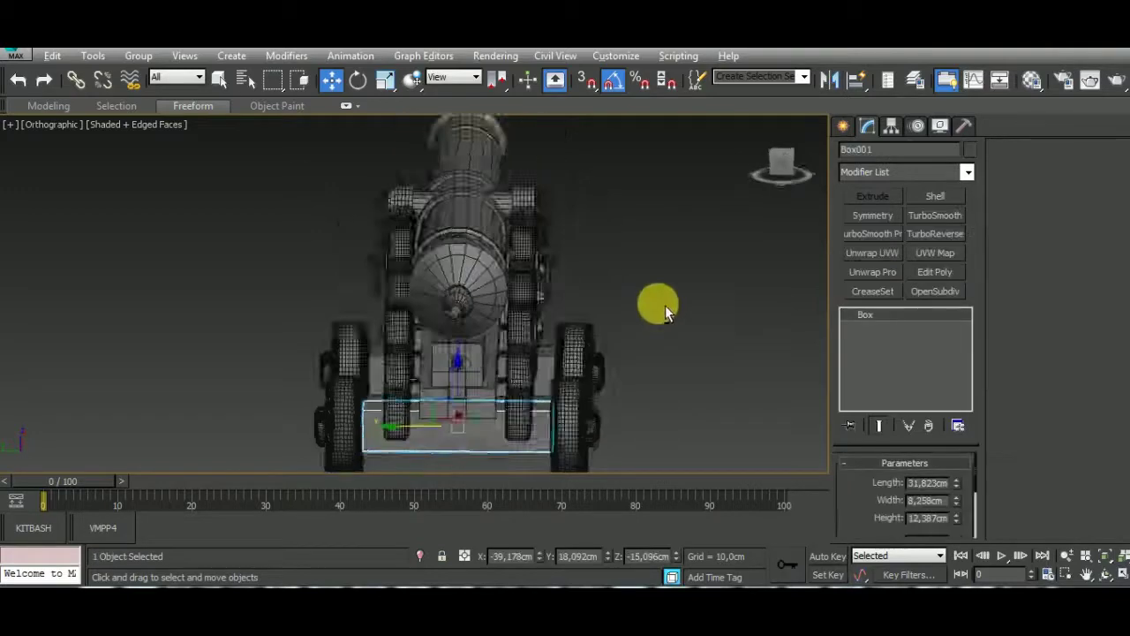
{"action": "key", "text": "z"}
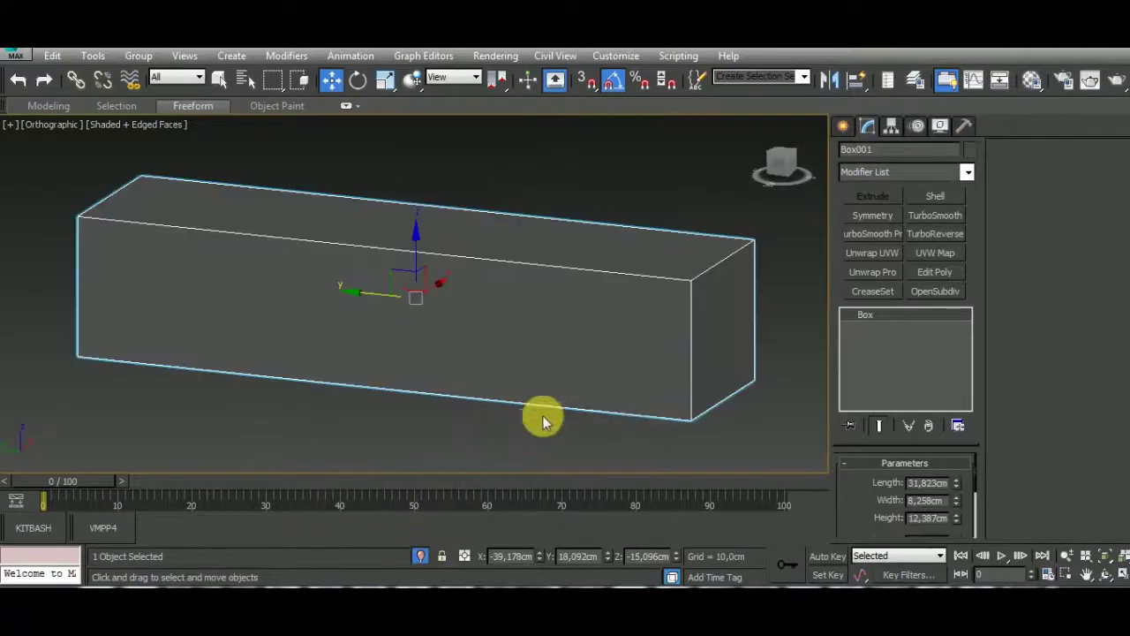
{"action": "scroll", "coordinate": [552, 371], "scroll_direction": "up", "scroll_amount": 2}
{"action": "right_click", "coordinate": [565, 349]}
{"action": "left_click", "coordinate": [750, 526]}
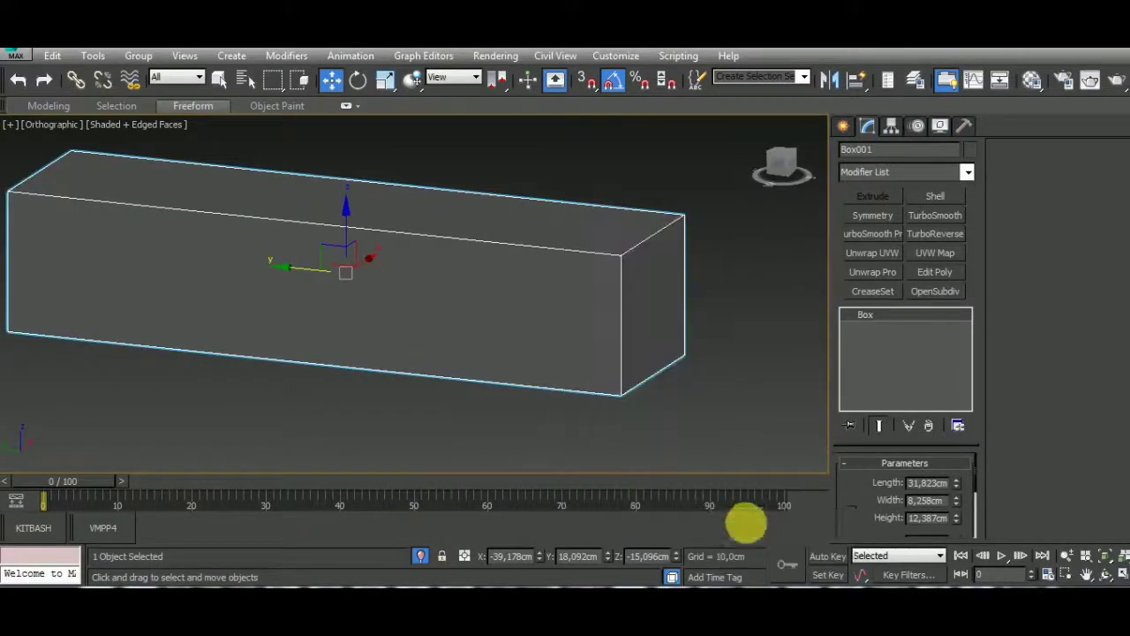
Add Swift Loop support loops near the box's right end and on its left end cap.
{"action": "left_click", "coordinate": [615, 266]}
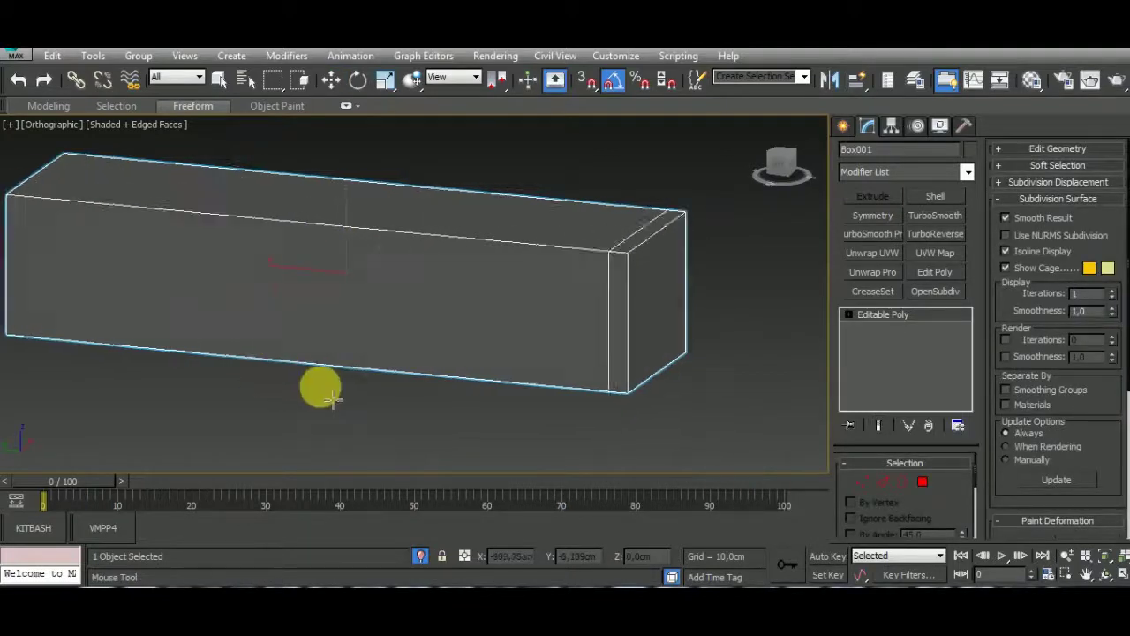
{"action": "middle_click_drag", "start_coordinate": [320, 386], "coordinate": [428, 373], "text": "alt"}
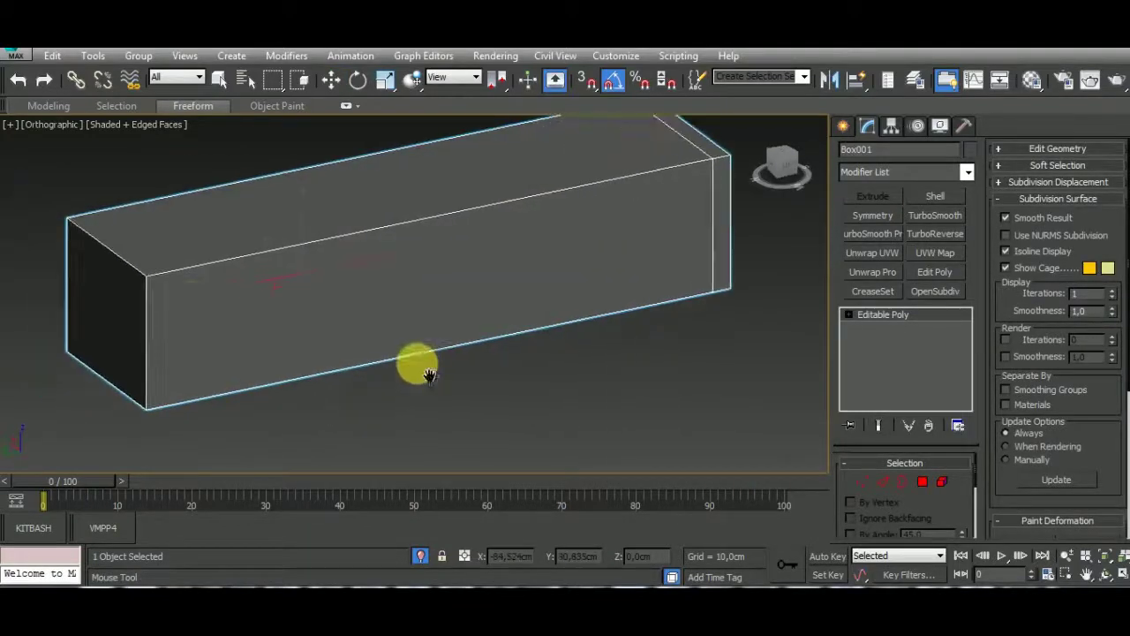
{"action": "left_click", "coordinate": [155, 389]}
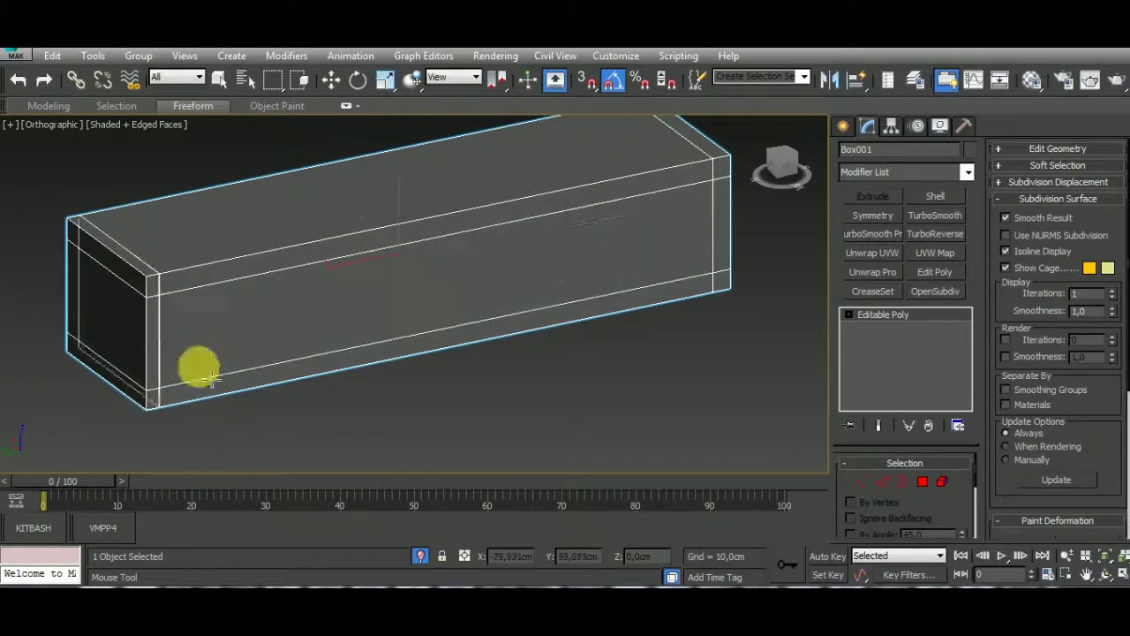
{"action": "left_click", "coordinate": [132, 258]}
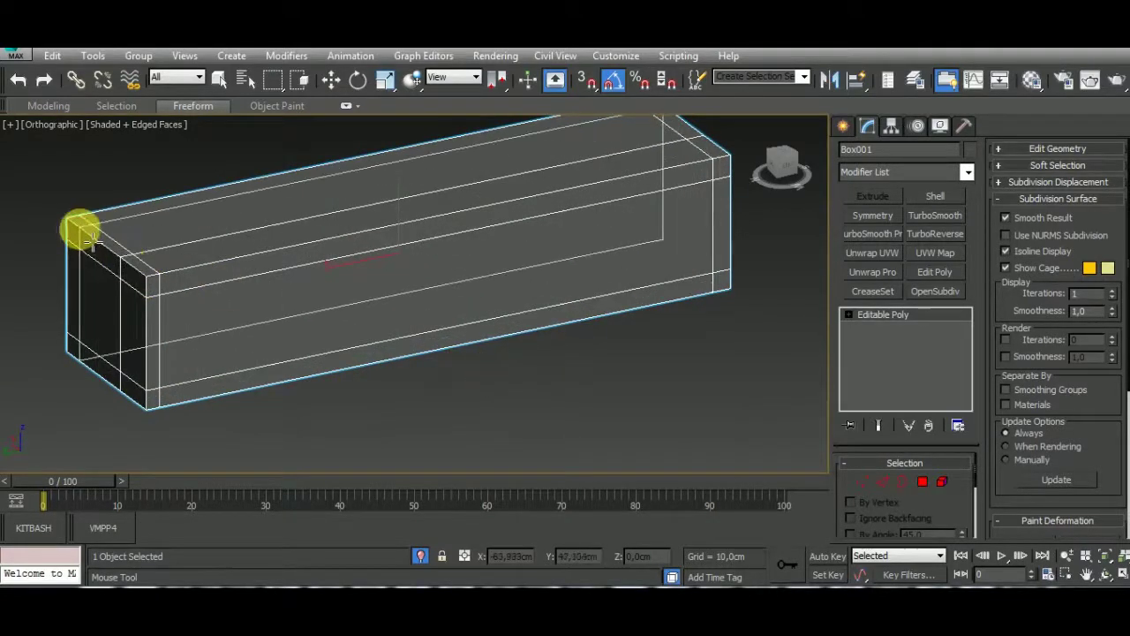
{"action": "left_click", "coordinate": [80, 227]}
{"action": "key", "text": "w"}
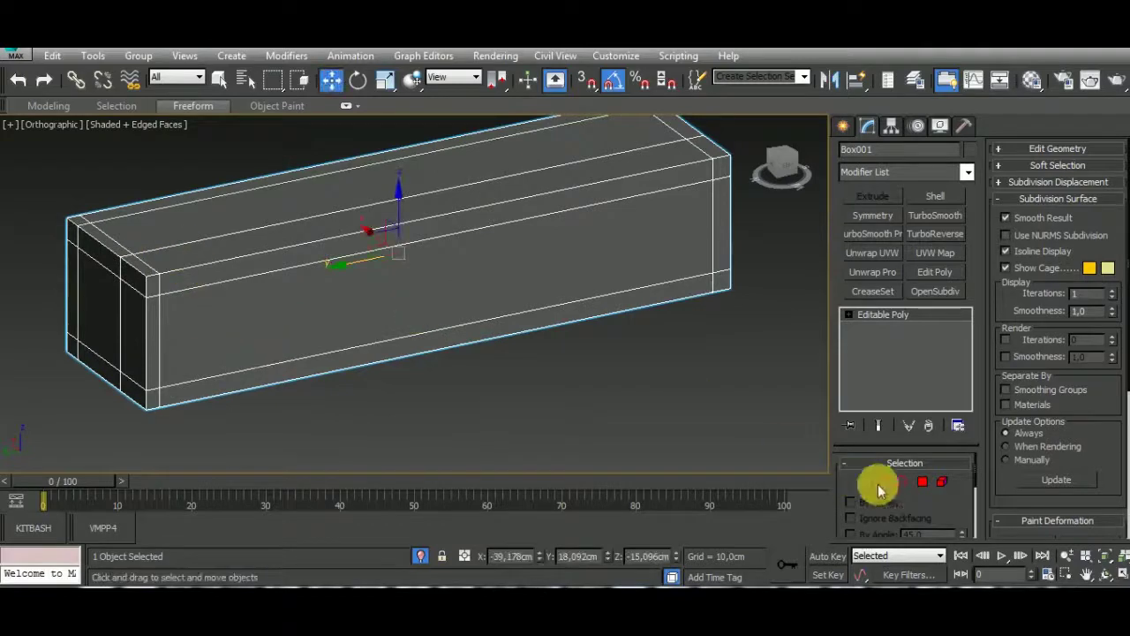
Select the edge loop along the box, then apply TurboSmooth with 2 iterations.
{"action": "left_click", "coordinate": [882, 481]}
{"action": "double_click", "coordinate": [206, 240]}
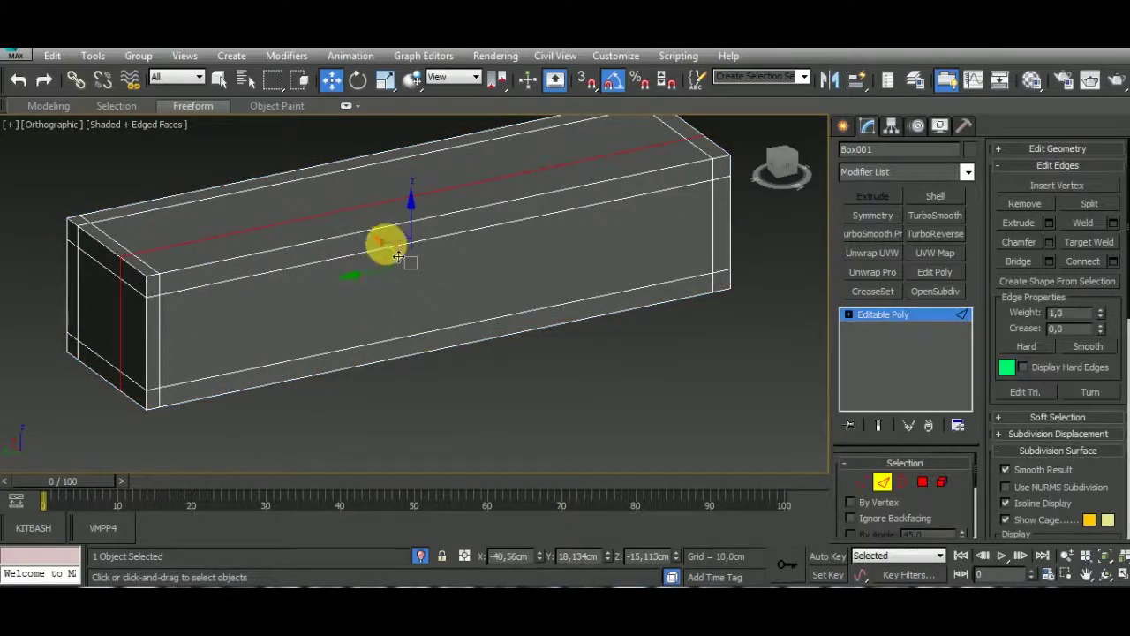
{"action": "mouse_move", "coordinate": [408, 262]}
{"action": "middle_mouse_down", "text": "alt"}
{"action": "mouse_move", "coordinate": [466, 434]}
{"action": "mouse_move", "coordinate": [480, 327]}
{"action": "mouse_move", "coordinate": [328, 277]}
{"action": "mouse_move", "coordinate": [358, 291]}
{"action": "middle_mouse_up", "text": "alt"}
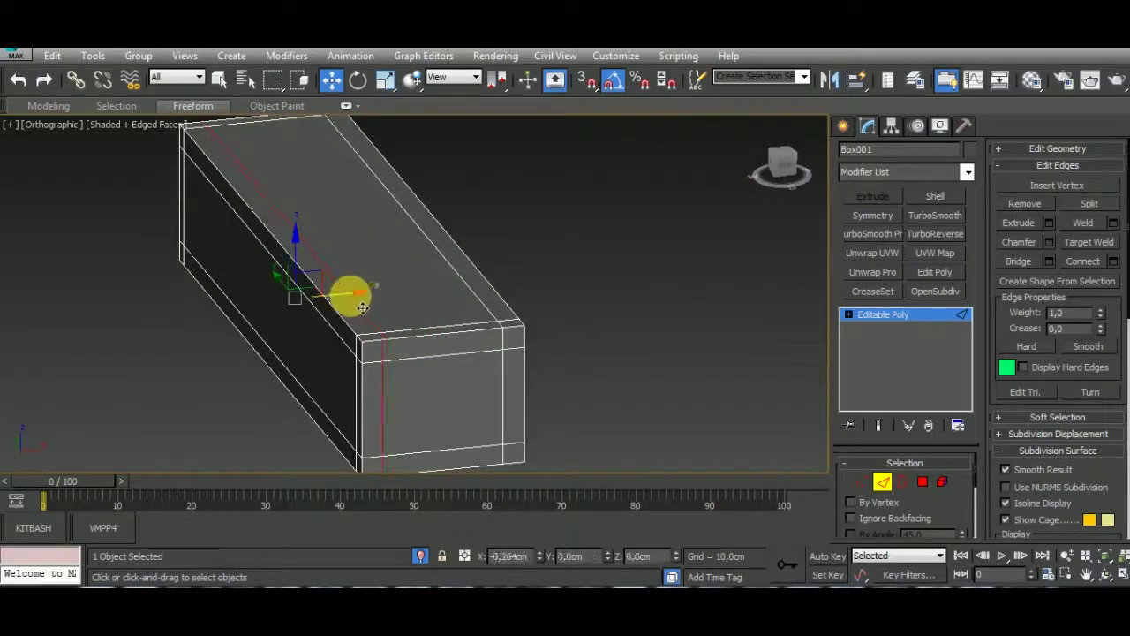
{"action": "left_click", "coordinate": [882, 481]}
{"action": "left_click", "coordinate": [935, 215]}
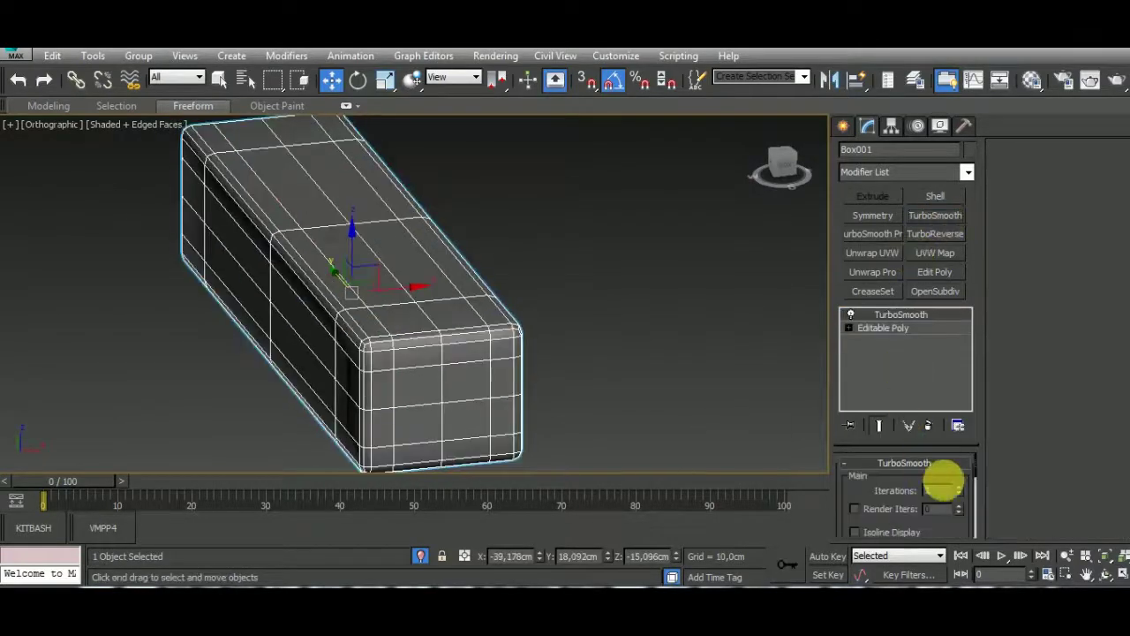
{"action": "left_click", "coordinate": [956, 486]}
{"action": "scroll", "coordinate": [543, 429], "scroll_direction": "down", "scroll_amount": 5}
Shift-drag a copy of the crossbar and move it along the wheel axle.
{"action": "mouse_move", "coordinate": [542, 429]}
{"action": "middle_mouse_down", "text": "alt"}
{"action": "mouse_move", "coordinate": [644, 362]}
{"action": "mouse_move", "coordinate": [532, 182]}
{"action": "mouse_move", "coordinate": [387, 254]}
{"action": "middle_mouse_up", "text": "alt"}
{"action": "left_click_drag", "start_coordinate": [395, 244], "coordinate": [512, 349], "text": "shift"}
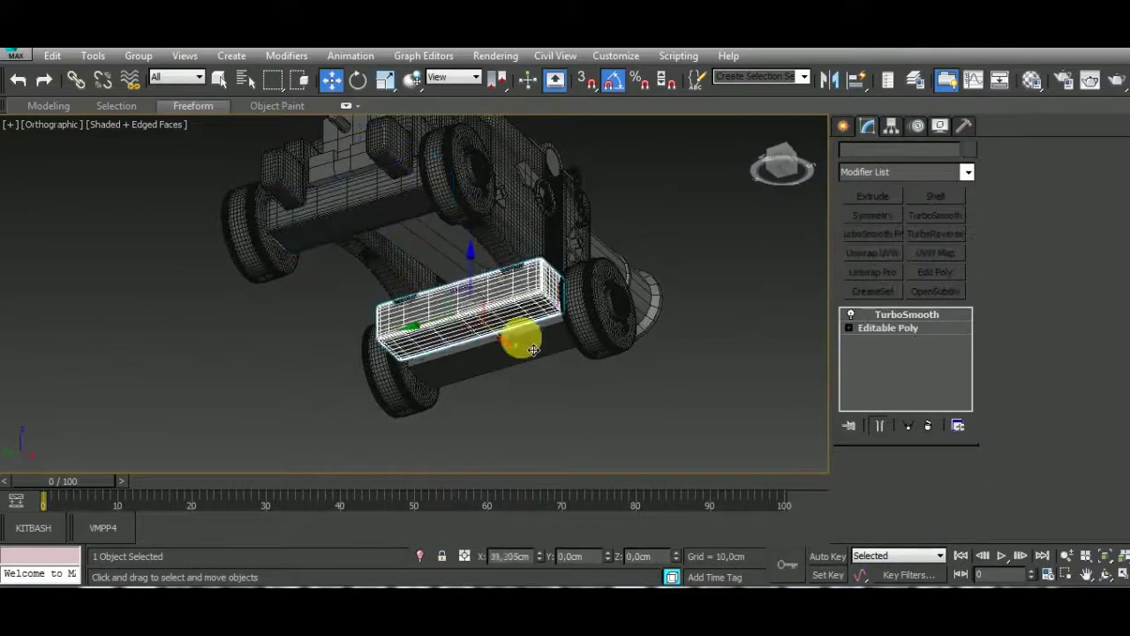
{"action": "left_click", "coordinate": [585, 386]}
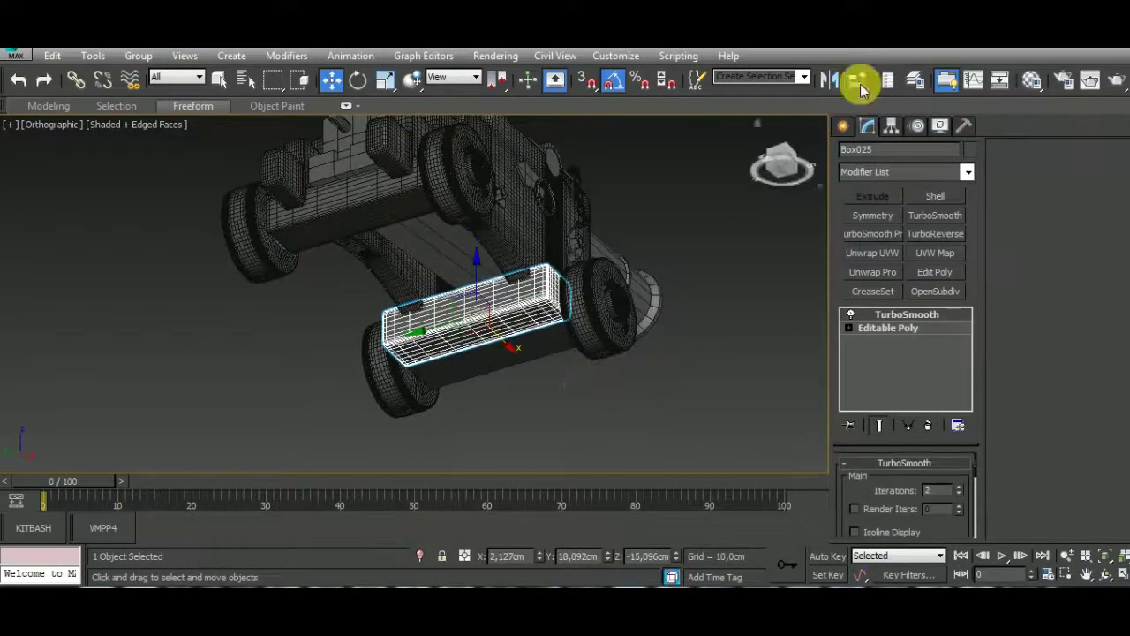
{"action": "left_click_drag", "start_coordinate": [544, 313], "coordinate": [566, 334]}
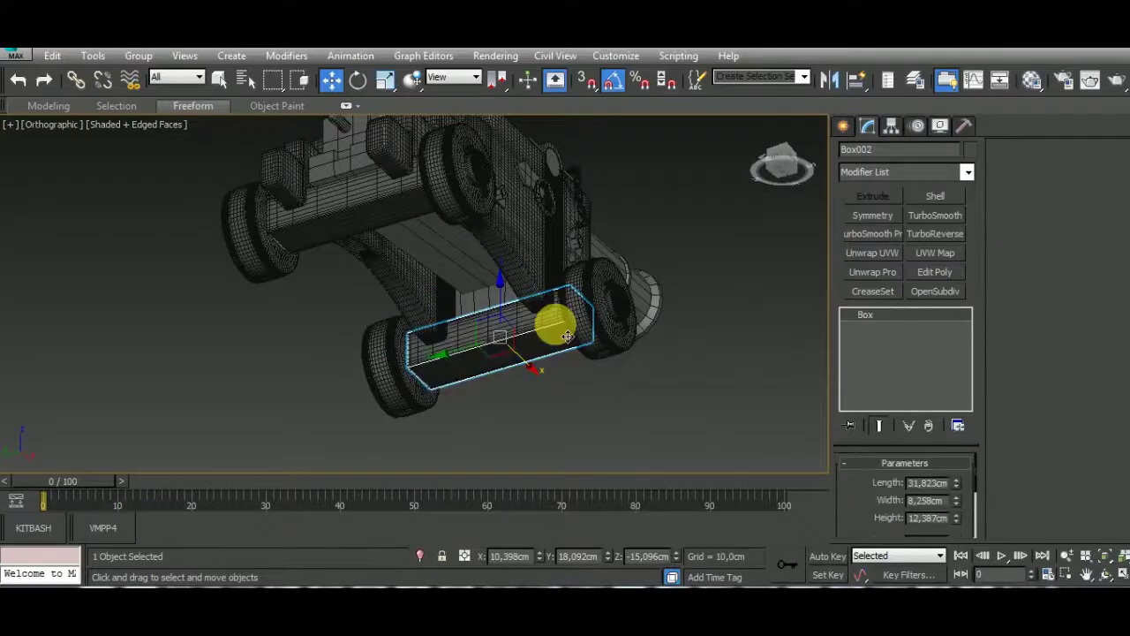
{"action": "left_click", "coordinate": [462, 273]}
Select Box005 and slide its edge loops toward the slot.
{"action": "left_click", "coordinate": [466, 301]}
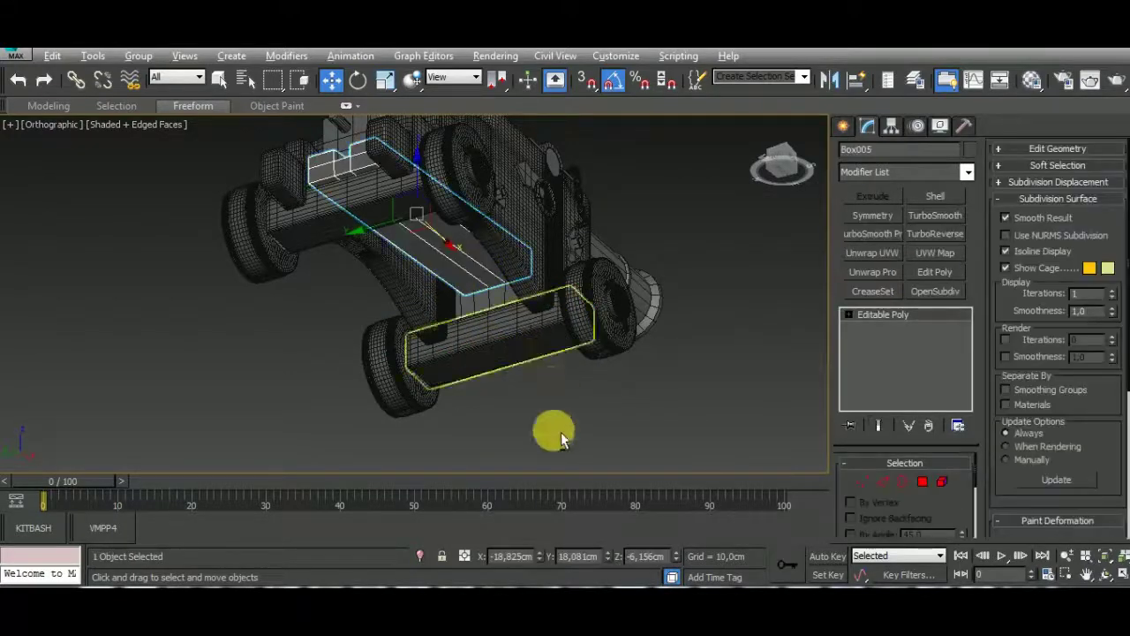
{"action": "key", "text": "z"}
{"action": "mouse_move", "coordinate": [453, 465]}
{"action": "middle_mouse_down", "text": "alt"}
{"action": "mouse_move", "coordinate": [565, 391]}
{"action": "mouse_move", "coordinate": [618, 399]}
{"action": "middle_mouse_up", "text": "alt"}
{"action": "left_click_drag", "start_coordinate": [623, 401], "coordinate": [649, 402]}
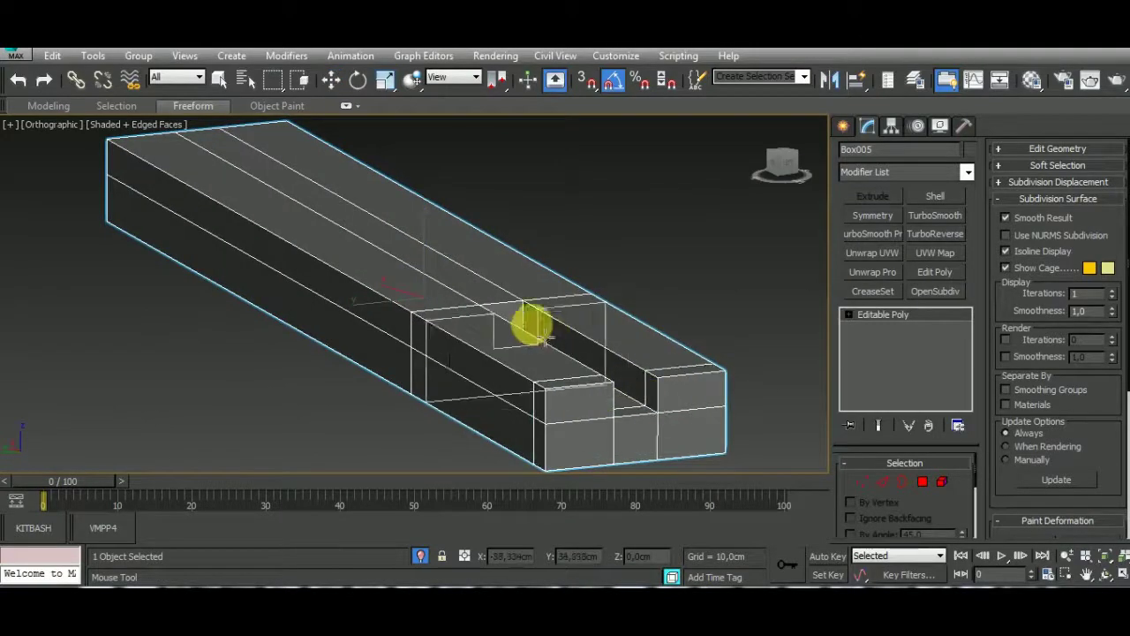
{"action": "middle_click_drag", "start_coordinate": [500, 338], "coordinate": [555, 415], "text": "alt"}
{"action": "scroll", "coordinate": [555, 415], "scroll_direction": "up", "scroll_amount": 3}
{"action": "left_click_drag", "start_coordinate": [554, 413], "coordinate": [511, 382]}
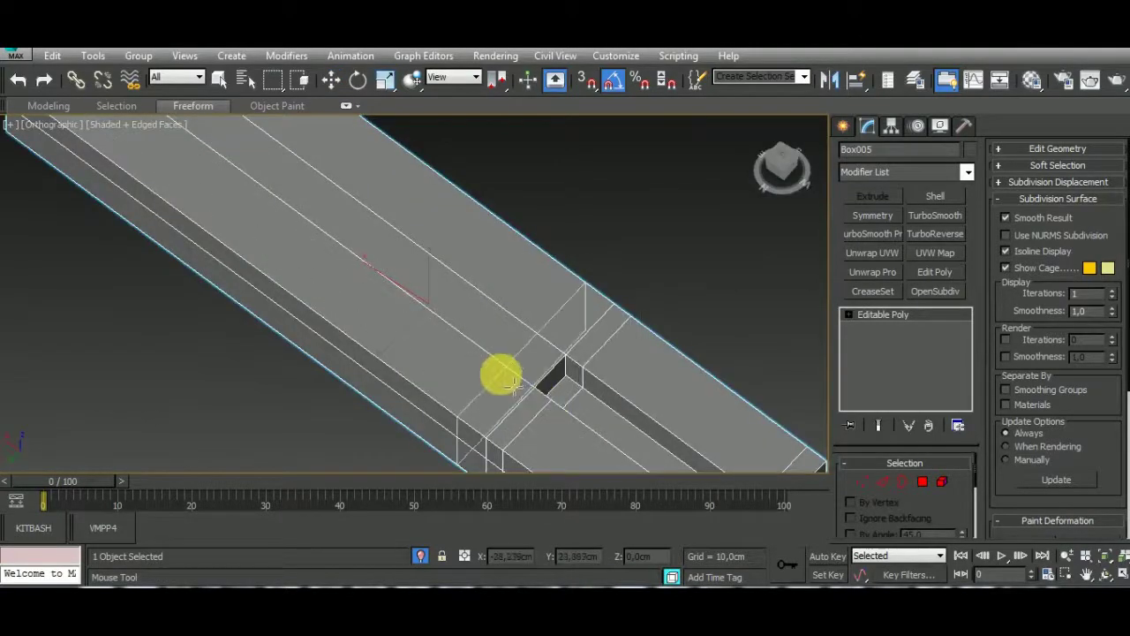
{"action": "scroll", "coordinate": [534, 314], "scroll_direction": "down", "scroll_amount": 5}
Adjust the loops at the beam's slotted front end and check it from the side.
{"action": "middle_click_drag", "start_coordinate": [646, 416], "coordinate": [512, 369], "text": "alt"}
{"action": "scroll", "coordinate": [425, 362], "scroll_direction": "up", "scroll_amount": 4}
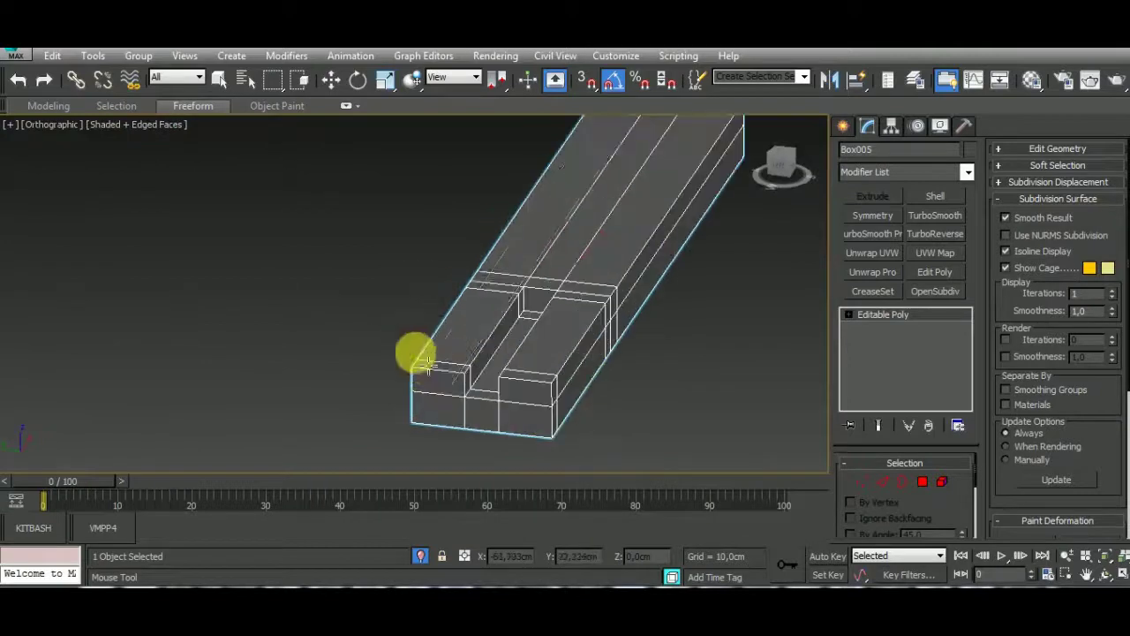
{"action": "mouse_move", "coordinate": [468, 387]}
{"action": "left_mouse_down"}
{"action": "mouse_move", "coordinate": [527, 397]}
{"action": "mouse_move", "coordinate": [565, 383]}
{"action": "mouse_move", "coordinate": [594, 400]}
{"action": "mouse_move", "coordinate": [424, 391]}
{"action": "left_mouse_up"}
{"action": "scroll", "coordinate": [521, 381], "scroll_direction": "up", "scroll_amount": 3}
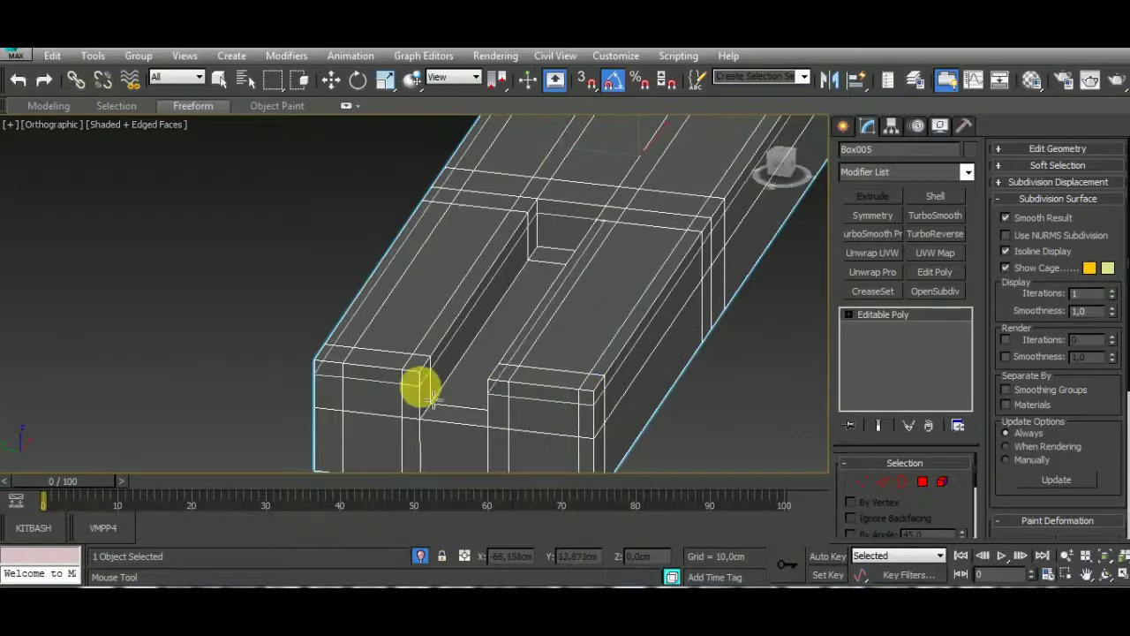
{"action": "scroll", "coordinate": [605, 396], "scroll_direction": "down", "scroll_amount": 5}
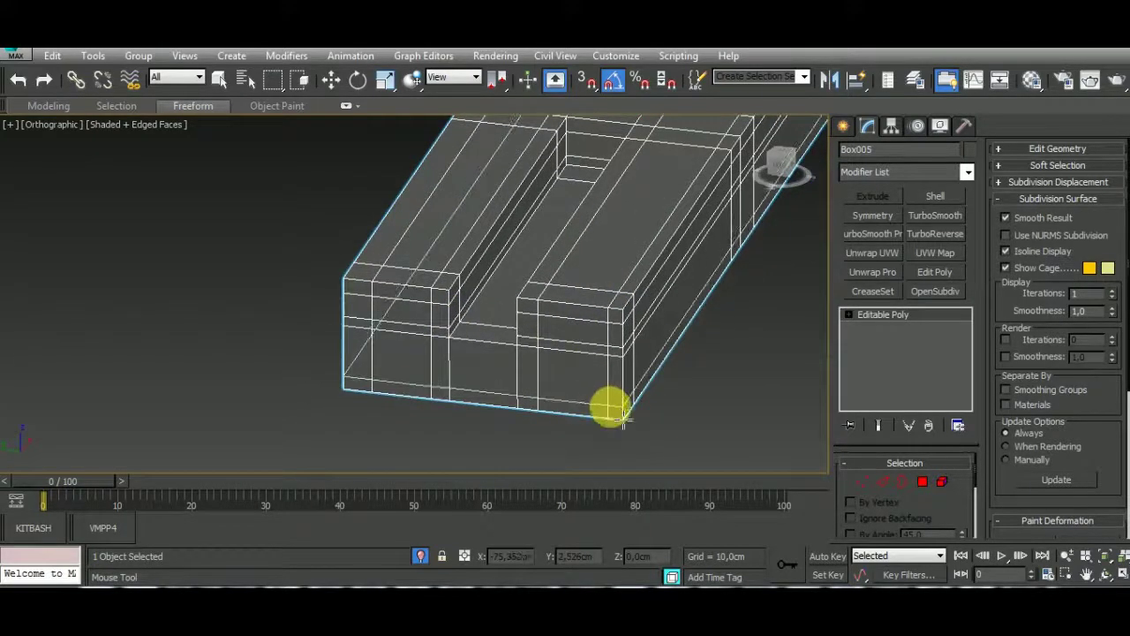
{"action": "scroll", "coordinate": [530, 424], "scroll_direction": "down", "scroll_amount": 3}
{"action": "mouse_move", "coordinate": [552, 426]}
{"action": "middle_mouse_down", "text": "alt"}
{"action": "mouse_move", "coordinate": [580, 460]}
{"action": "mouse_move", "coordinate": [612, 348]}
{"action": "middle_mouse_up", "text": "alt"}
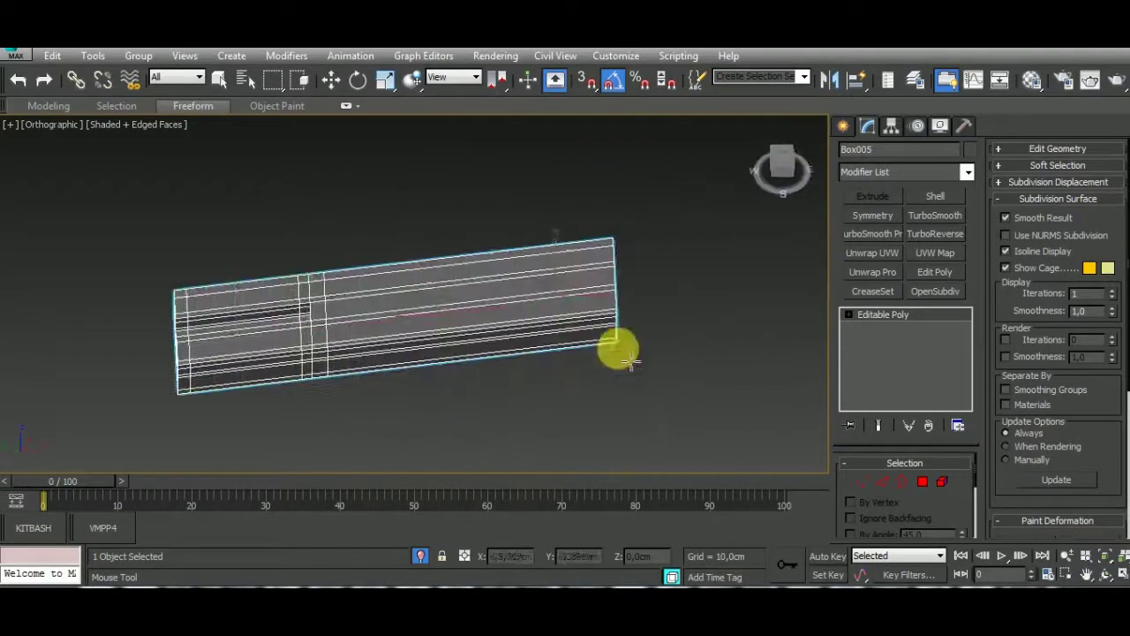
{"action": "scroll", "coordinate": [600, 327], "scroll_direction": "up", "scroll_amount": 3}
{"action": "scroll", "coordinate": [637, 344], "scroll_direction": "down", "scroll_amount": 4}
{"action": "mouse_move", "coordinate": [677, 368]}
{"action": "middle_mouse_down", "text": "alt"}
{"action": "mouse_move", "coordinate": [560, 391]}
{"action": "mouse_move", "coordinate": [648, 238]}
{"action": "mouse_move", "coordinate": [777, 344]}
{"action": "middle_mouse_up", "text": "alt"}
Apply TurboSmooth to Box005 and inspect the smoothed beam.
{"action": "left_click", "coordinate": [935, 215]}
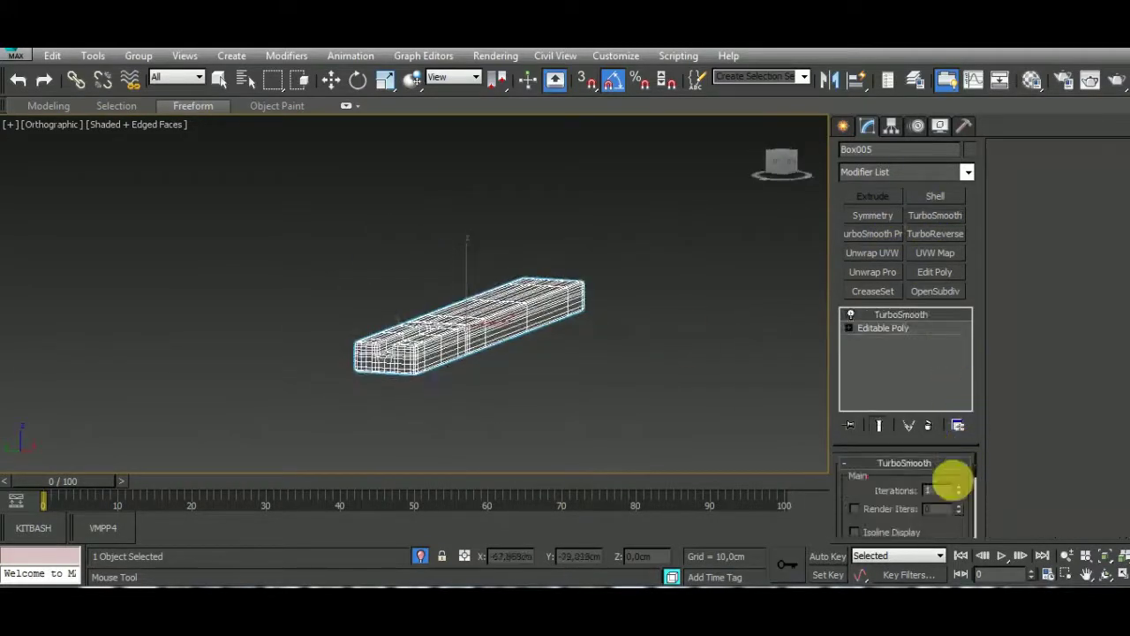
{"action": "key", "text": "w"}
{"action": "middle_click_drag", "start_coordinate": [530, 371], "coordinate": [600, 436], "text": "alt"}
{"action": "scroll", "coordinate": [429, 365], "scroll_direction": "up", "scroll_amount": 3}
{"action": "scroll", "coordinate": [424, 361], "scroll_direction": "up", "scroll_amount": 3}
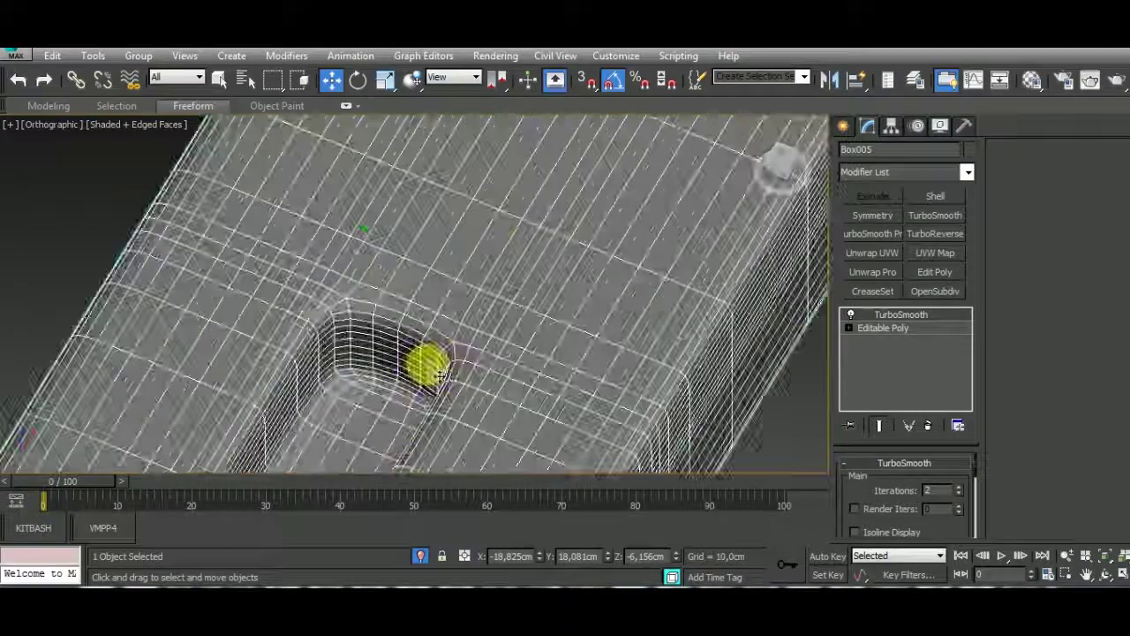
{"action": "scroll", "coordinate": [475, 321], "scroll_direction": "down", "scroll_amount": 3}
{"action": "scroll", "coordinate": [475, 322], "scroll_direction": "down", "scroll_amount": 3}
Toggle Edged Faces off and on, then exit Isolate Selection to show the cannon.
{"action": "left_click", "coordinate": [163, 124]}
{"action": "left_click", "coordinate": [202, 199]}
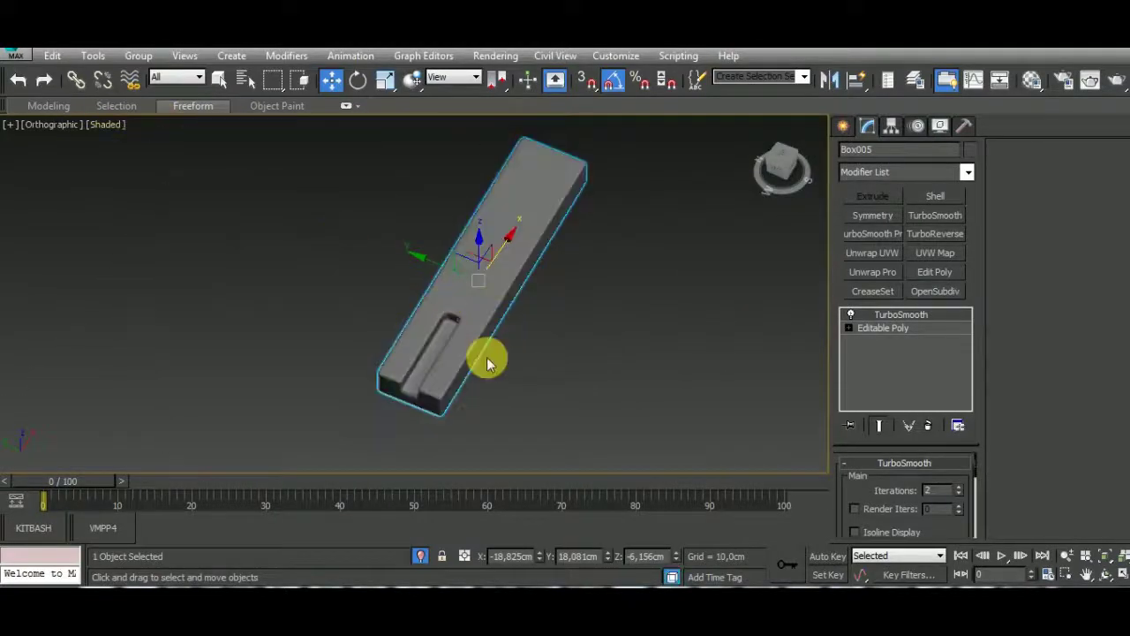
{"action": "left_click", "coordinate": [109, 124]}
{"action": "left_click", "coordinate": [149, 196]}
{"action": "left_click", "coordinate": [419, 555]}
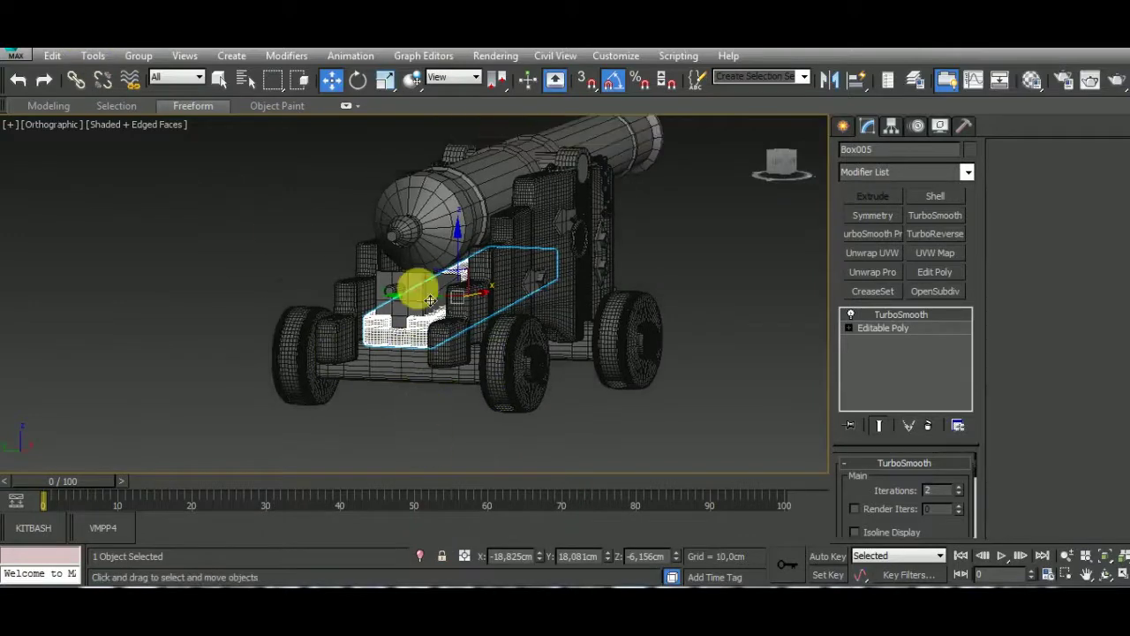
Isolate the wedge block Box006 and remove its diagonal edge.
{"action": "key", "text": "ctrl+z"}
{"action": "left_click", "coordinate": [421, 556]}
{"action": "middle_click_drag", "start_coordinate": [548, 434], "coordinate": [579, 389], "text": "alt"}
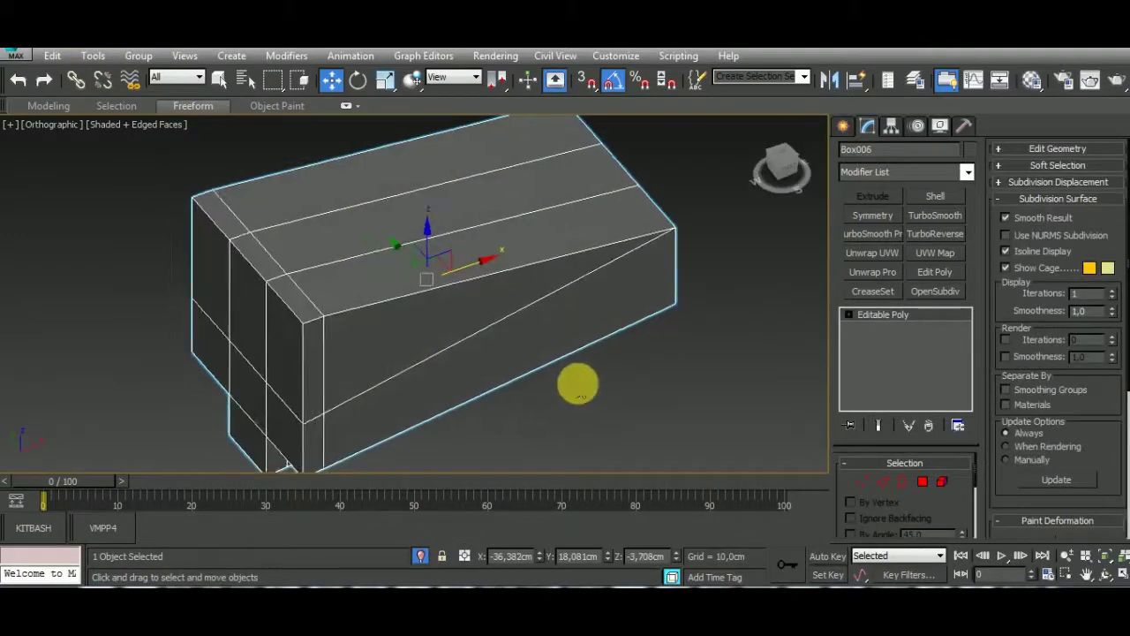
{"action": "left_click", "coordinate": [883, 481]}
{"action": "left_click", "coordinate": [512, 315]}
{"action": "mouse_move", "coordinate": [512, 316]}
{"action": "middle_mouse_down", "text": "alt"}
{"action": "mouse_move", "coordinate": [461, 348]}
{"action": "mouse_move", "coordinate": [606, 347]}
{"action": "mouse_move", "coordinate": [516, 390]}
{"action": "middle_mouse_up", "text": "alt"}
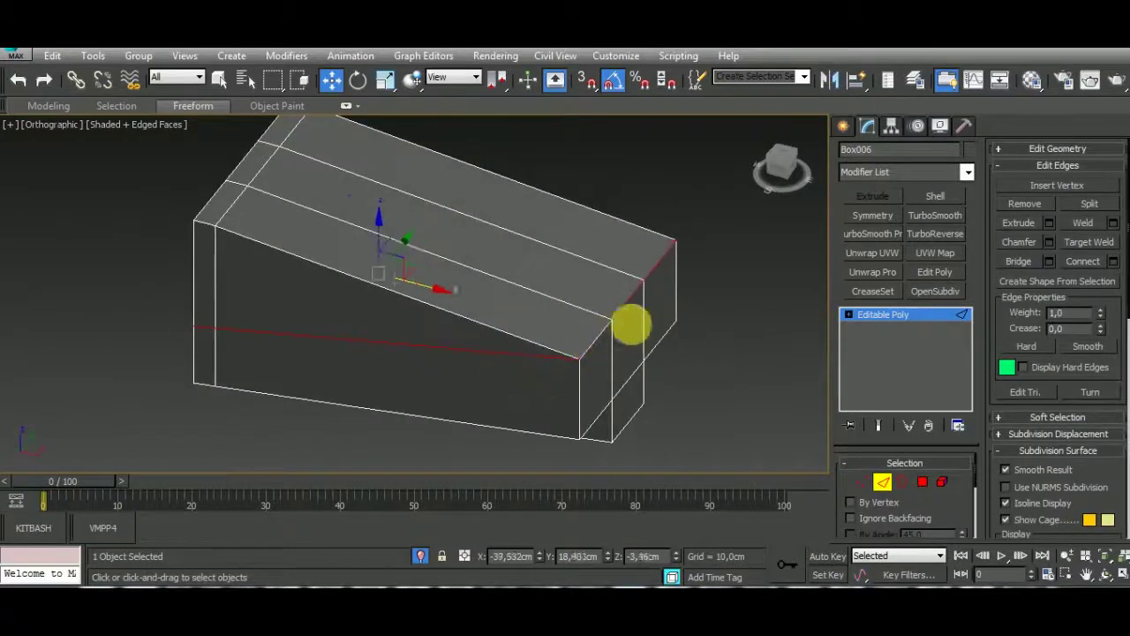
{"action": "left_click", "coordinate": [1013, 203]}
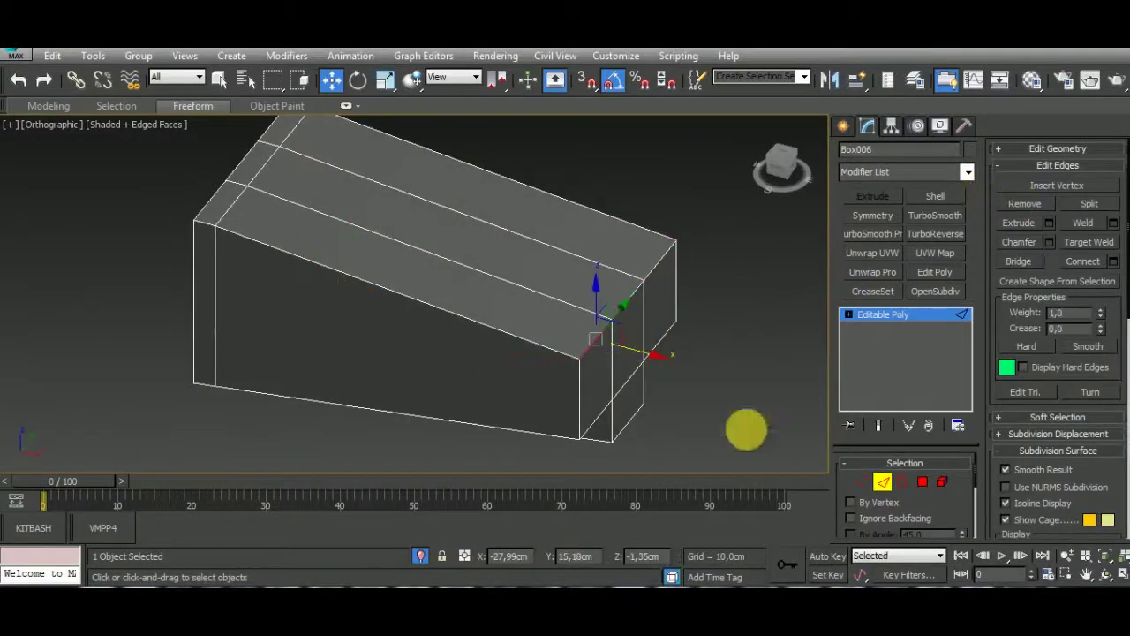
Slide the inner loop to the wedge's right end and add loops near the top edge and inner corner.
{"action": "key", "text": "1"}
{"action": "scroll", "coordinate": [609, 292], "scroll_direction": "down", "scroll_amount": 2}
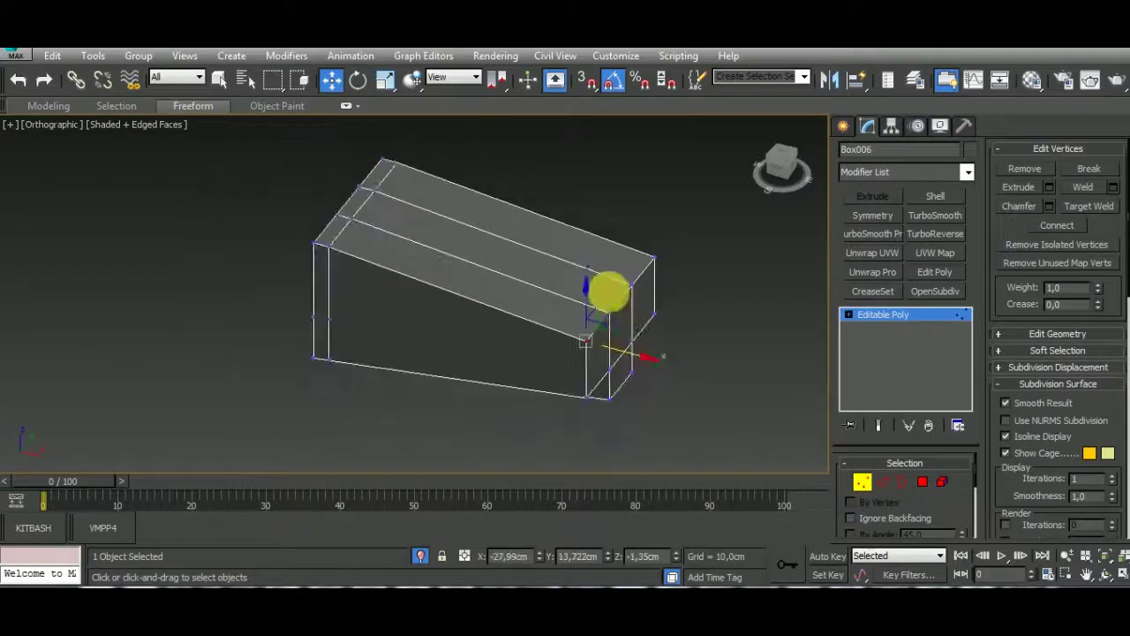
{"action": "middle_click_drag", "start_coordinate": [610, 292], "coordinate": [561, 369], "text": "alt"}
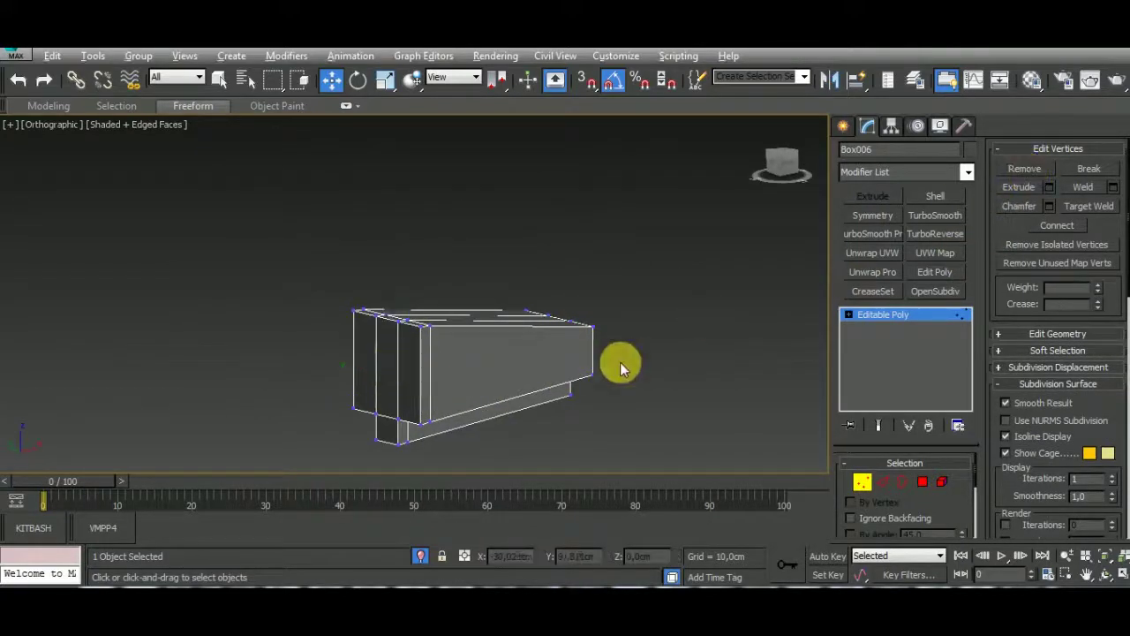
{"action": "mouse_move", "coordinate": [620, 369]}
{"action": "middle_mouse_down", "text": "alt"}
{"action": "mouse_move", "coordinate": [577, 336]}
{"action": "mouse_move", "coordinate": [623, 361]}
{"action": "mouse_move", "coordinate": [580, 295]}
{"action": "mouse_move", "coordinate": [380, 288]}
{"action": "middle_mouse_up", "text": "alt"}
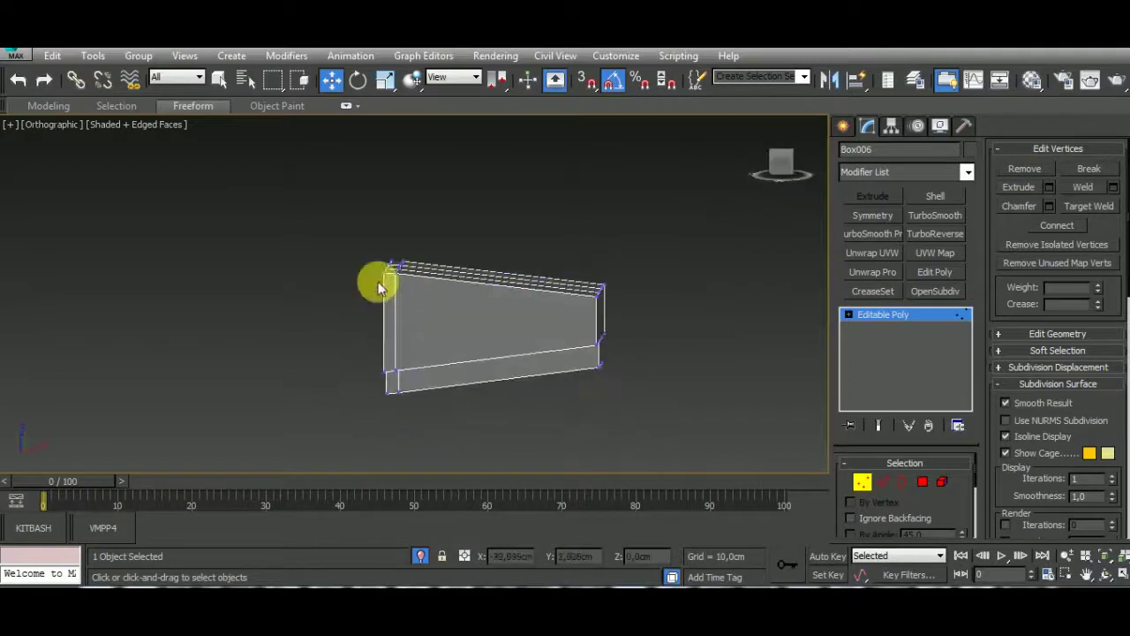
{"action": "scroll", "coordinate": [380, 288], "scroll_direction": "up", "scroll_amount": 3}
{"action": "left_click_drag", "start_coordinate": [399, 275], "coordinate": [766, 310]}
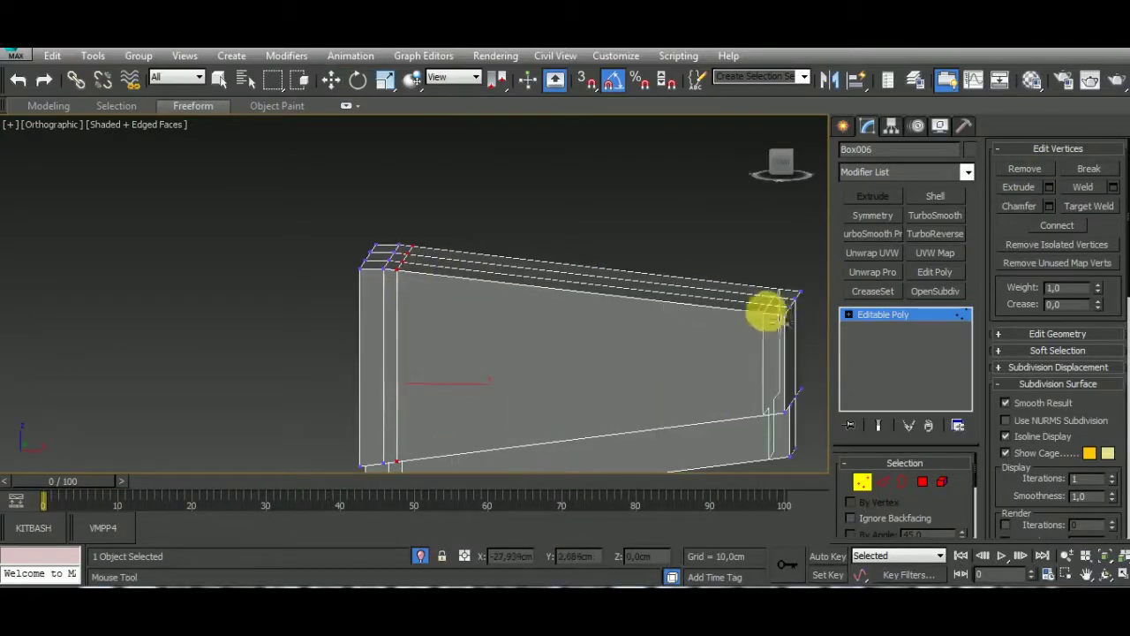
{"action": "left_click", "coordinate": [783, 323]}
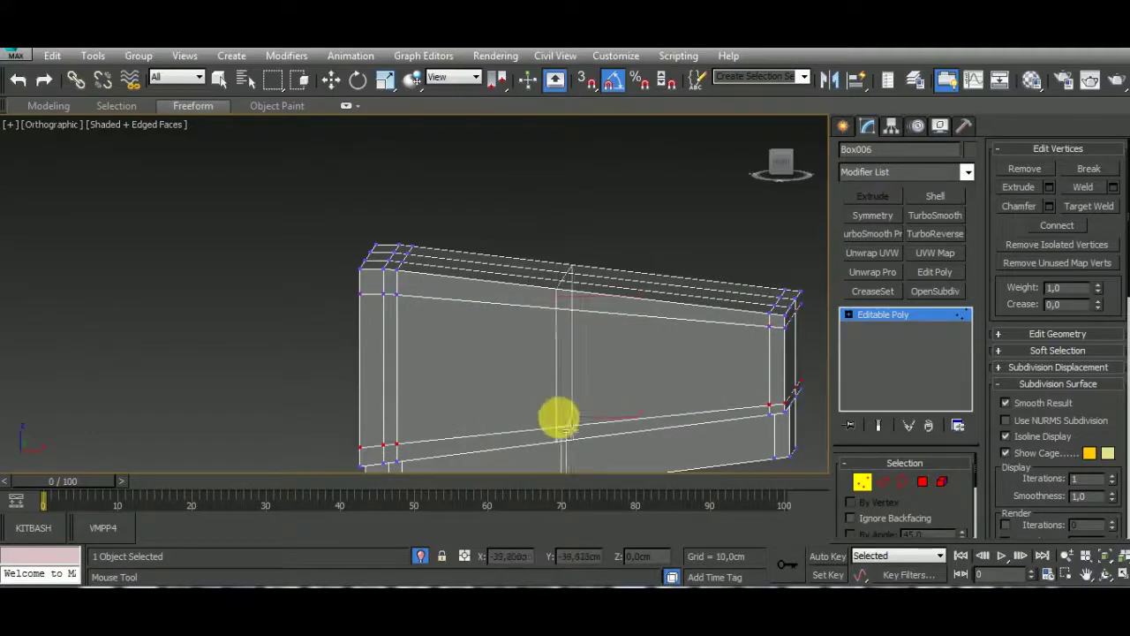
{"action": "mouse_move", "coordinate": [555, 416]}
{"action": "middle_mouse_down", "text": "alt"}
{"action": "mouse_move", "coordinate": [555, 368]}
{"action": "mouse_move", "coordinate": [649, 247]}
{"action": "middle_mouse_up", "text": "alt"}
{"action": "scroll", "coordinate": [429, 321], "scroll_direction": "up", "scroll_amount": 2}
{"action": "scroll", "coordinate": [404, 315], "scroll_direction": "up", "scroll_amount": 2}
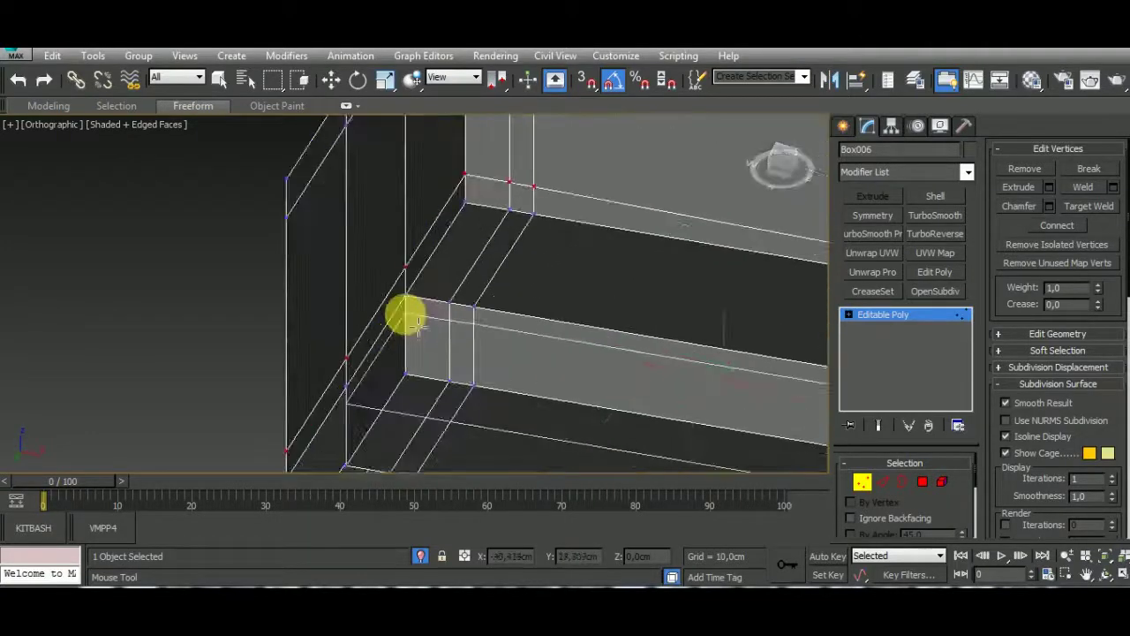
{"action": "left_click", "coordinate": [416, 322]}
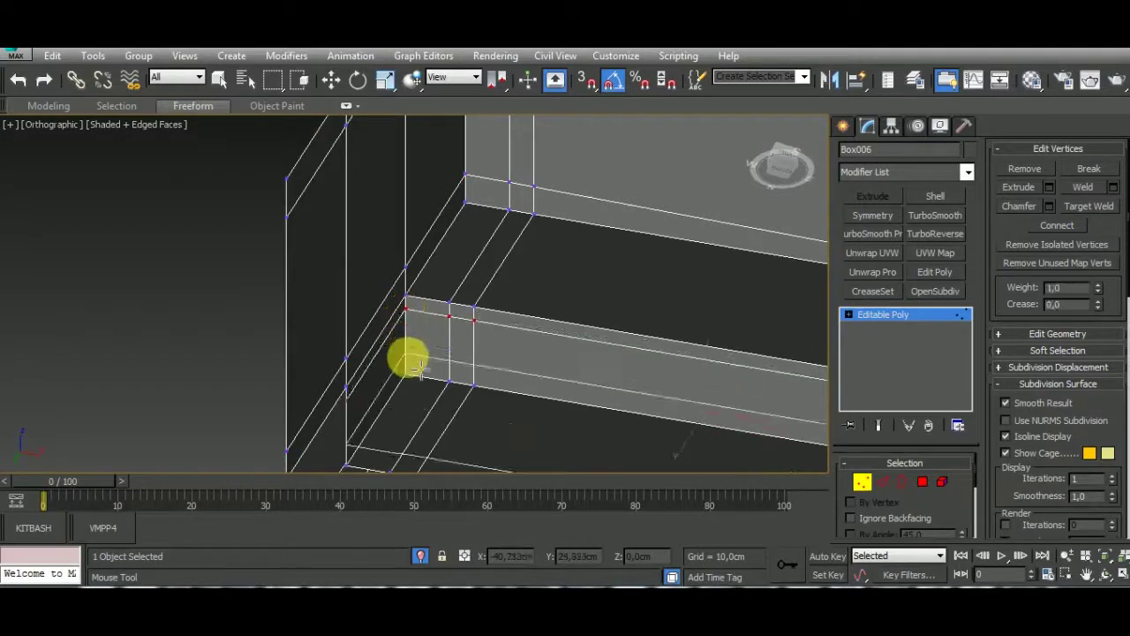
Inspect Box006's support loops from several angles, then return to object level.
{"action": "scroll", "coordinate": [418, 367], "scroll_direction": "down", "scroll_amount": 2}
{"action": "scroll", "coordinate": [391, 303], "scroll_direction": "down", "scroll_amount": 4}
{"action": "mouse_move", "coordinate": [474, 421]}
{"action": "middle_mouse_down", "text": "alt"}
{"action": "mouse_move", "coordinate": [570, 441]}
{"action": "mouse_move", "coordinate": [494, 349]}
{"action": "middle_mouse_up", "text": "alt"}
{"action": "scroll", "coordinate": [494, 349], "scroll_direction": "up", "scroll_amount": 3}
{"action": "scroll", "coordinate": [492, 353], "scroll_direction": "up", "scroll_amount": 2}
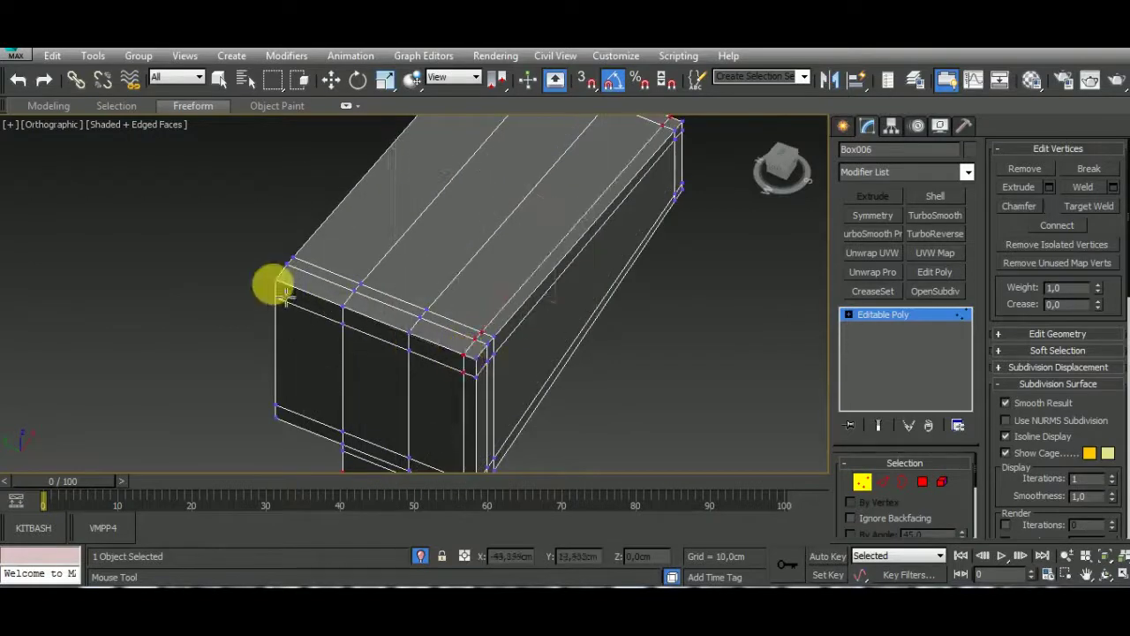
{"action": "mouse_move", "coordinate": [291, 287]}
{"action": "middle_mouse_down", "text": "alt"}
{"action": "mouse_move", "coordinate": [345, 315]}
{"action": "mouse_move", "coordinate": [494, 253]}
{"action": "mouse_move", "coordinate": [434, 286]}
{"action": "mouse_move", "coordinate": [350, 242]}
{"action": "mouse_move", "coordinate": [452, 353]}
{"action": "middle_mouse_up", "text": "alt"}
{"action": "scroll", "coordinate": [668, 373], "scroll_direction": "down", "scroll_amount": 3}
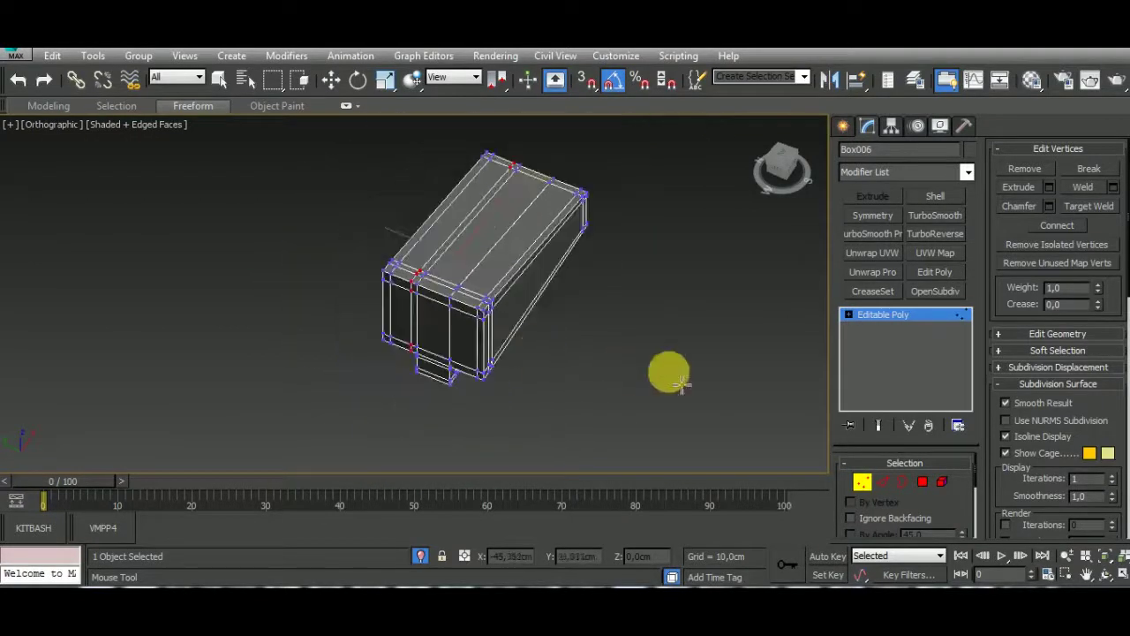
{"action": "middle_click_drag", "start_coordinate": [669, 374], "coordinate": [530, 220], "text": "alt"}
{"action": "scroll", "coordinate": [565, 243], "scroll_direction": "up", "scroll_amount": 4}
{"action": "scroll", "coordinate": [474, 345], "scroll_direction": "down", "scroll_amount": 4}
{"action": "mouse_move", "coordinate": [474, 345]}
{"action": "middle_mouse_down", "text": "alt"}
{"action": "mouse_move", "coordinate": [609, 424]}
{"action": "mouse_move", "coordinate": [674, 444]}
{"action": "mouse_move", "coordinate": [601, 302]}
{"action": "mouse_move", "coordinate": [467, 243]}
{"action": "middle_mouse_up", "text": "alt"}
{"action": "middle_click_drag", "start_coordinate": [499, 389], "coordinate": [327, 381], "text": "alt"}
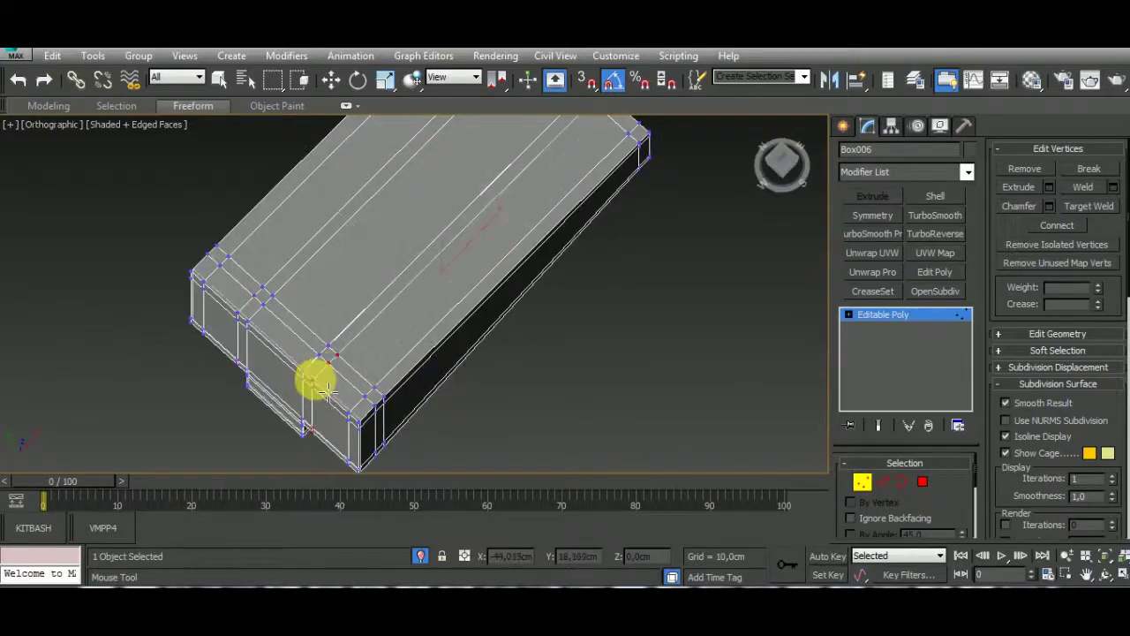
{"action": "mouse_move", "coordinate": [327, 389]}
{"action": "middle_mouse_down", "text": "alt"}
{"action": "mouse_move", "coordinate": [550, 291]}
{"action": "mouse_move", "coordinate": [595, 359]}
{"action": "middle_mouse_up", "text": "alt"}
{"action": "left_click", "coordinate": [895, 316]}
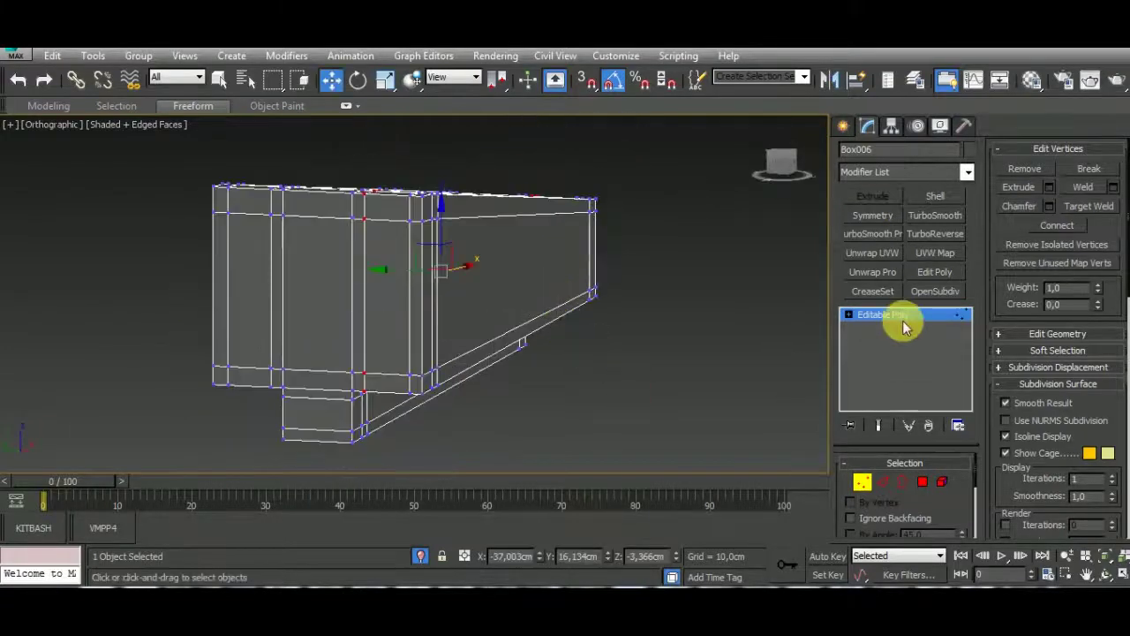
Add TurboSmooth to the wedge block with Iterations 2 and orbit to inspect it.
{"action": "left_click", "coordinate": [955, 217]}
{"action": "left_click", "coordinate": [958, 486]}
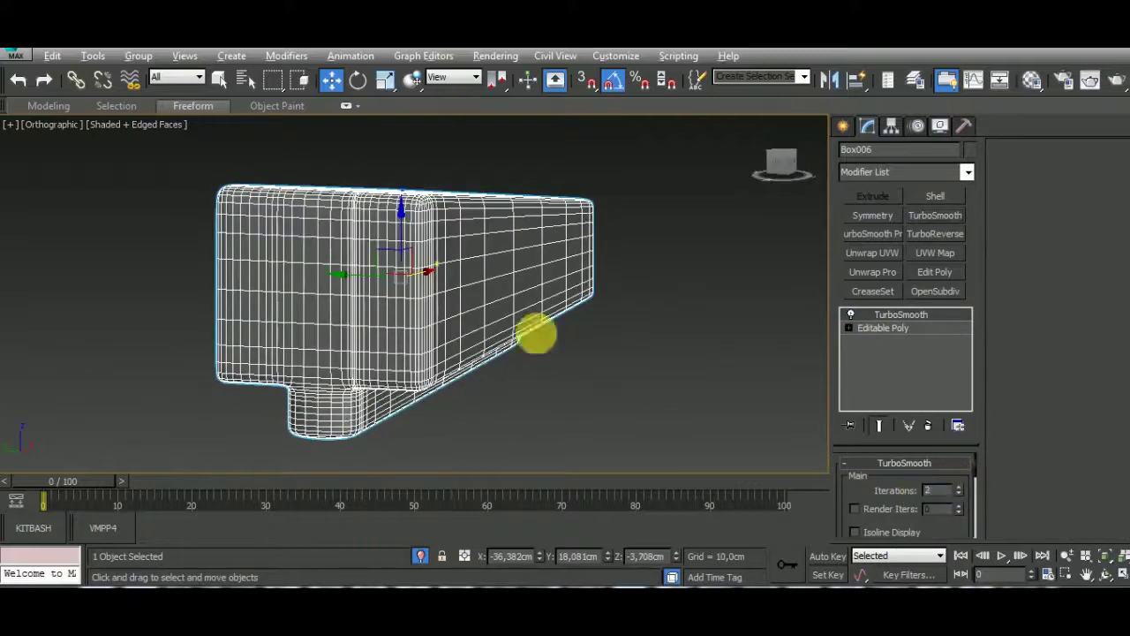
{"action": "middle_click_drag", "start_coordinate": [536, 334], "coordinate": [547, 294], "text": "alt"}
{"action": "mouse_move", "coordinate": [653, 379]}
{"action": "middle_mouse_down", "text": "alt"}
{"action": "mouse_move", "coordinate": [625, 419]}
{"action": "mouse_move", "coordinate": [625, 359]}
{"action": "mouse_move", "coordinate": [434, 379]}
{"action": "middle_mouse_up", "text": "alt"}
{"action": "scroll", "coordinate": [601, 382], "scroll_direction": "down", "scroll_amount": 3}
{"action": "scroll", "coordinate": [588, 320], "scroll_direction": "up", "scroll_amount": 3}
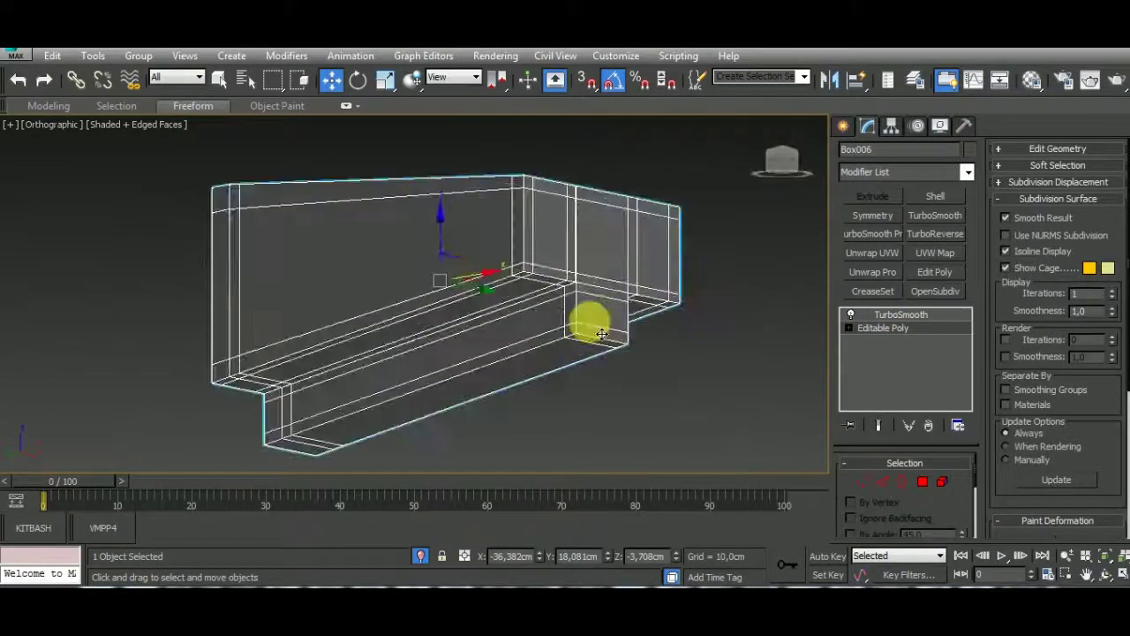
{"action": "scroll", "coordinate": [588, 320], "scroll_direction": "up", "scroll_amount": 2}
{"action": "mouse_move", "coordinate": [592, 362]}
{"action": "middle_mouse_down", "text": "alt"}
{"action": "mouse_move", "coordinate": [567, 371]}
{"action": "mouse_move", "coordinate": [580, 345]}
{"action": "middle_mouse_up", "text": "alt"}
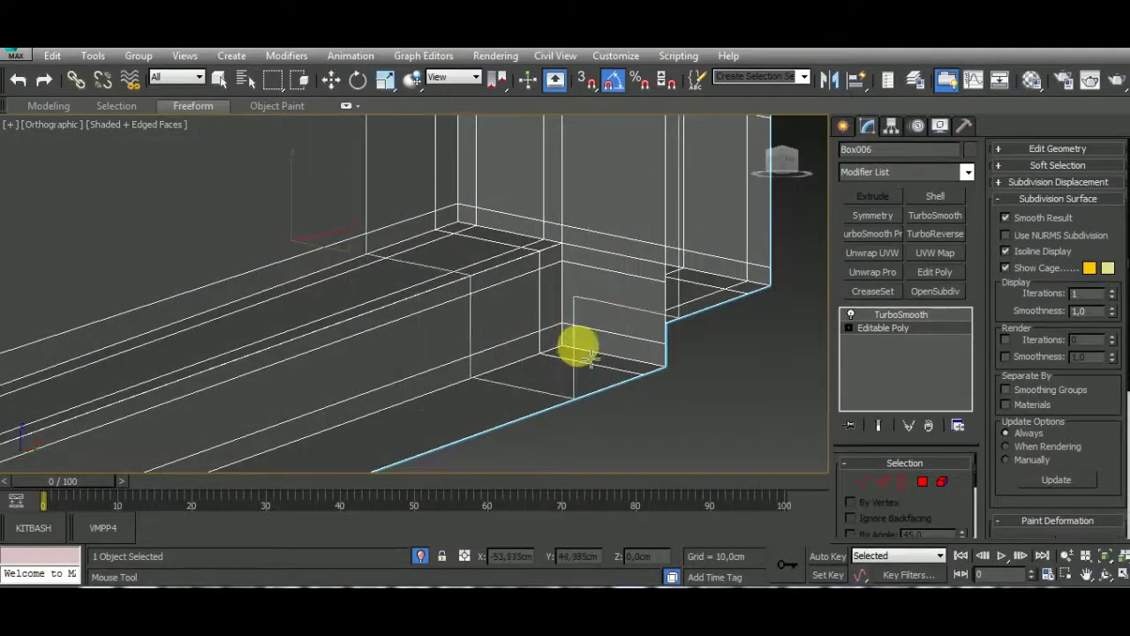
{"action": "mouse_move", "coordinate": [681, 424]}
{"action": "middle_mouse_down", "text": "alt"}
{"action": "mouse_move", "coordinate": [432, 401]}
{"action": "mouse_move", "coordinate": [696, 361]}
{"action": "middle_mouse_up", "text": "alt"}
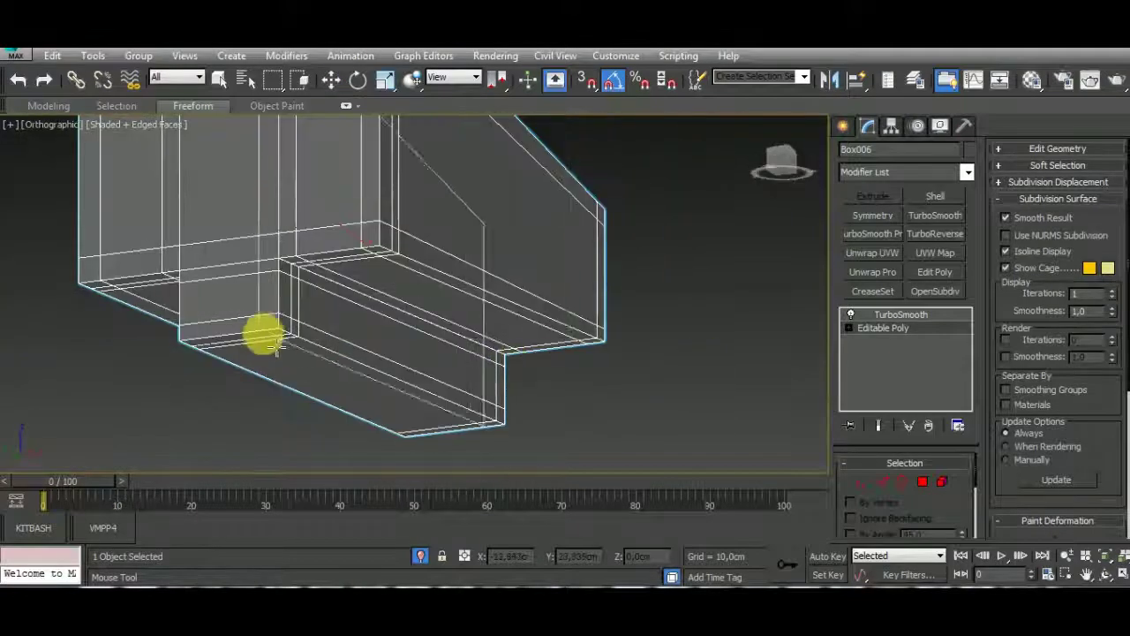
{"action": "mouse_move", "coordinate": [203, 346]}
{"action": "middle_mouse_down", "text": "alt"}
{"action": "mouse_move", "coordinate": [365, 391]}
{"action": "mouse_move", "coordinate": [290, 383]}
{"action": "mouse_move", "coordinate": [375, 393]}
{"action": "middle_mouse_up", "text": "alt"}
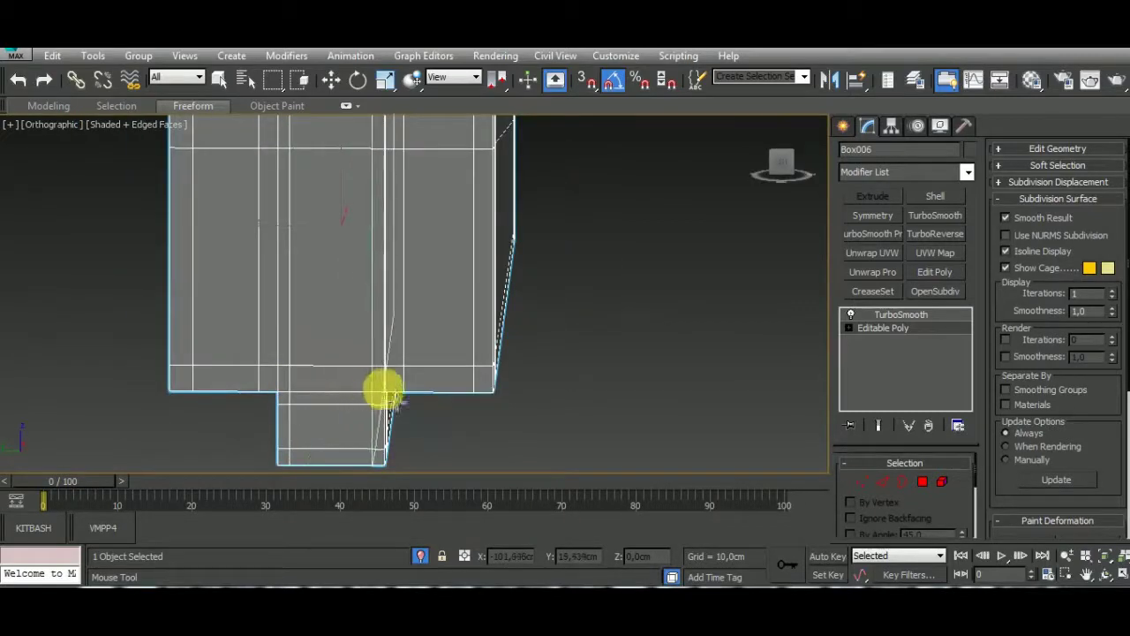
Show the smoothed result and switch the viewport to plain Shaded display.
{"action": "key", "text": "w"}
{"action": "left_click", "coordinate": [905, 315]}
{"action": "mouse_move", "coordinate": [619, 371]}
{"action": "middle_mouse_down", "text": "alt"}
{"action": "mouse_move", "coordinate": [555, 353]}
{"action": "mouse_move", "coordinate": [542, 378]}
{"action": "mouse_move", "coordinate": [97, 144]}
{"action": "middle_mouse_up", "text": "alt"}
{"action": "left_click", "coordinate": [156, 124]}
{"action": "left_click", "coordinate": [242, 237]}
{"action": "mouse_move", "coordinate": [242, 237]}
{"action": "middle_mouse_down", "text": "alt"}
{"action": "mouse_move", "coordinate": [524, 411]}
{"action": "mouse_move", "coordinate": [542, 330]}
{"action": "mouse_move", "coordinate": [480, 427]}
{"action": "middle_mouse_up", "text": "alt"}
{"action": "scroll", "coordinate": [480, 427], "scroll_direction": "down", "scroll_amount": 5}
{"action": "middle_click_drag", "start_coordinate": [506, 366], "coordinate": [424, 398], "text": "alt"}
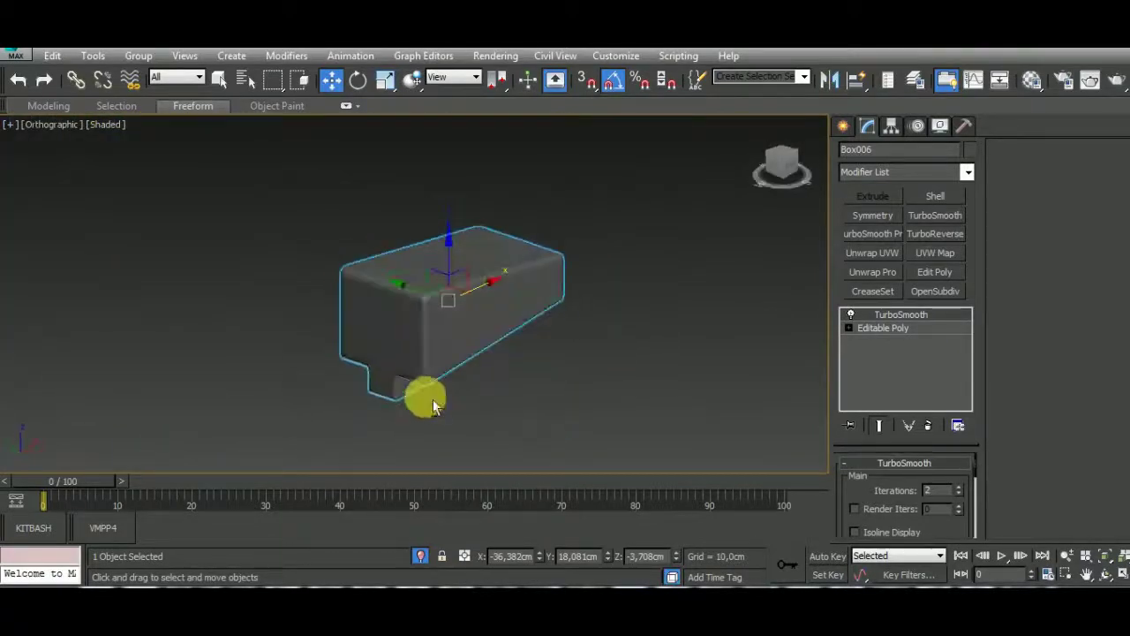
{"action": "scroll", "coordinate": [417, 388], "scroll_direction": "up", "scroll_amount": 5}
Turn on Edged Faces to see the mesh edges over the smoothed block.
{"action": "left_click", "coordinate": [111, 124]}
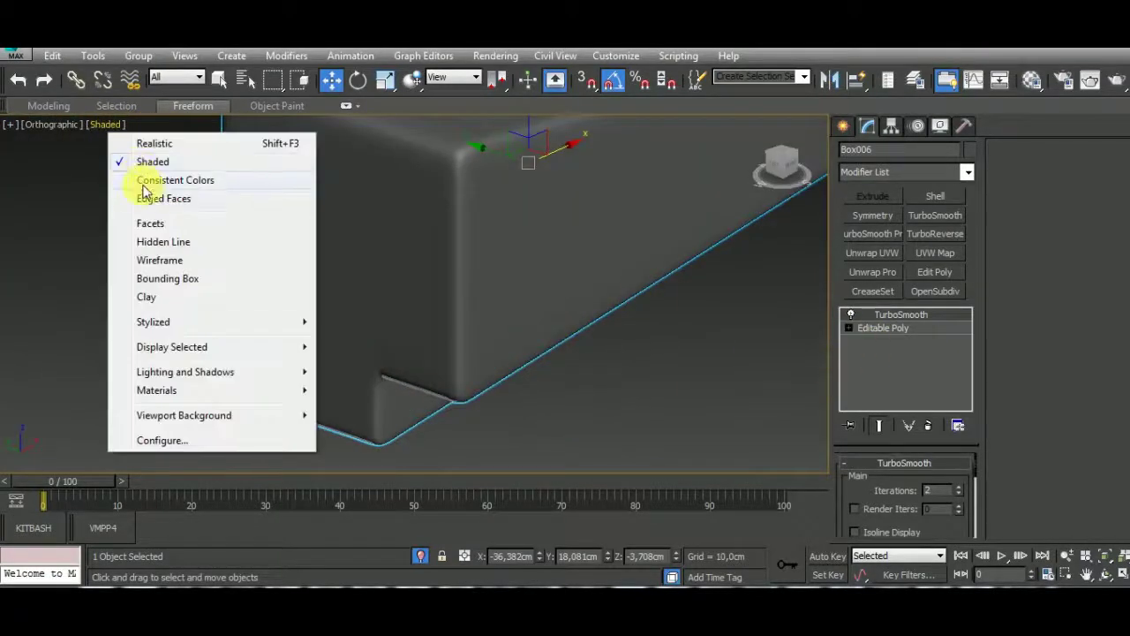
{"action": "left_click", "coordinate": [150, 197]}
{"action": "mouse_move", "coordinate": [625, 398]}
{"action": "middle_mouse_down", "text": "alt"}
{"action": "mouse_move", "coordinate": [583, 423]}
{"action": "mouse_move", "coordinate": [601, 361]}
{"action": "middle_mouse_up", "text": "alt"}
{"action": "scroll", "coordinate": [429, 297], "scroll_direction": "up", "scroll_amount": 3}
{"action": "scroll", "coordinate": [441, 308], "scroll_direction": "up", "scroll_amount": 2}
{"action": "scroll", "coordinate": [441, 308], "scroll_direction": "down", "scroll_amount": 3}
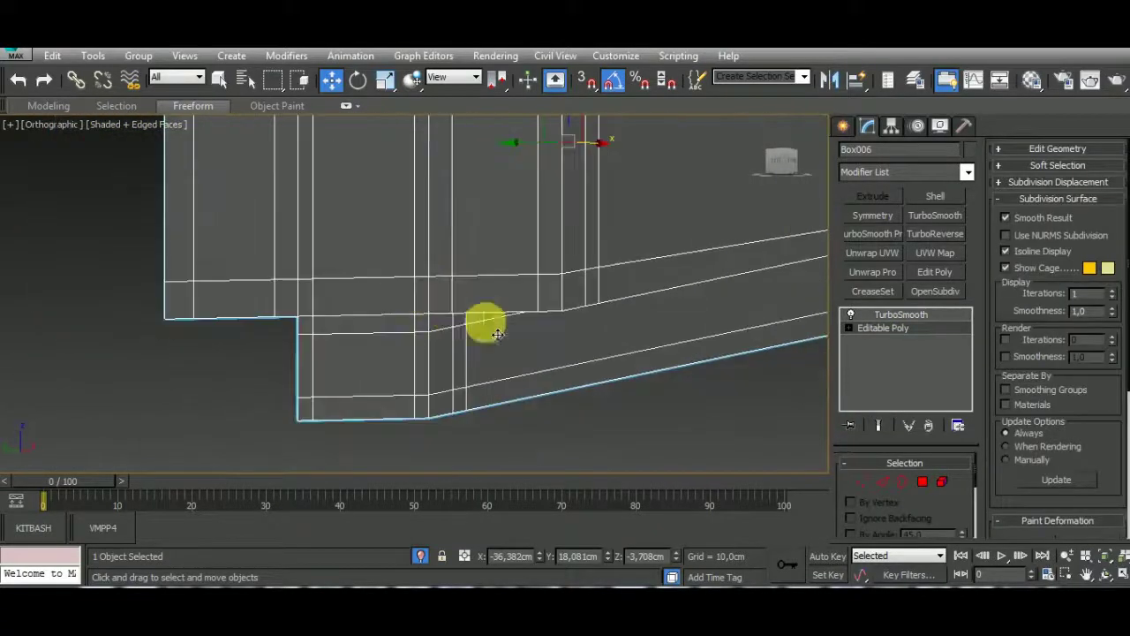
{"action": "middle_click_drag", "start_coordinate": [480, 323], "coordinate": [504, 270], "text": "alt"}
{"action": "scroll", "coordinate": [505, 362], "scroll_direction": "up", "scroll_amount": 2}
Select a support edge loop at Edge level, then view the smoothed result again.
{"action": "left_click", "coordinate": [882, 481]}
{"action": "left_click", "coordinate": [611, 238]}
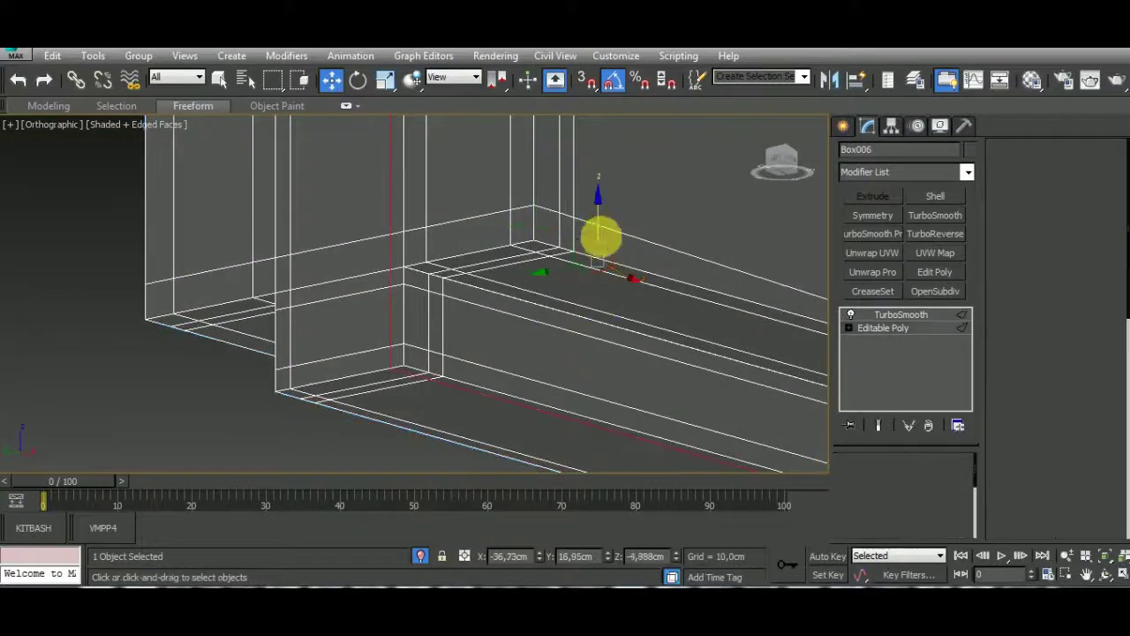
{"action": "mouse_move", "coordinate": [569, 281]}
{"action": "middle_mouse_down", "text": "alt"}
{"action": "mouse_move", "coordinate": [333, 295]}
{"action": "mouse_move", "coordinate": [661, 373]}
{"action": "mouse_move", "coordinate": [557, 433]}
{"action": "middle_mouse_up", "text": "alt"}
{"action": "left_click", "coordinate": [901, 314]}
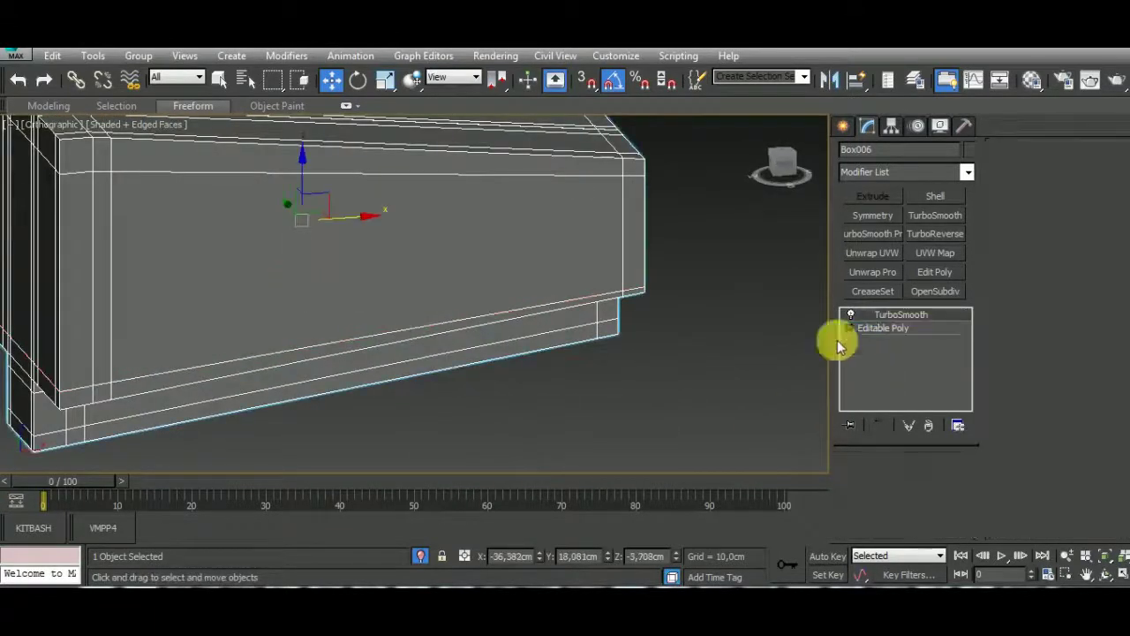
{"action": "mouse_move", "coordinate": [777, 335]}
{"action": "middle_mouse_down", "text": "alt"}
{"action": "mouse_move", "coordinate": [612, 323]}
{"action": "mouse_move", "coordinate": [530, 397]}
{"action": "middle_mouse_up", "text": "alt"}
Exit Isolate Selection so the whole cannon shows, and deselect the wedge.
{"action": "left_click", "coordinate": [422, 562]}
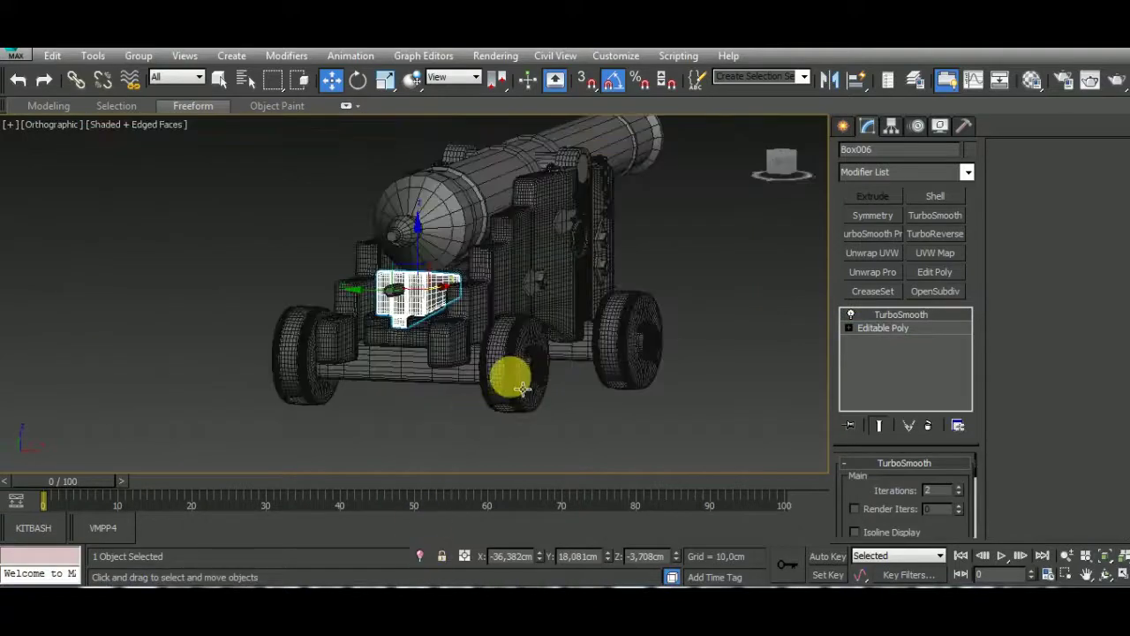
{"action": "left_click", "coordinate": [509, 377]}
{"action": "scroll", "coordinate": [411, 298], "scroll_direction": "up", "scroll_amount": 3}
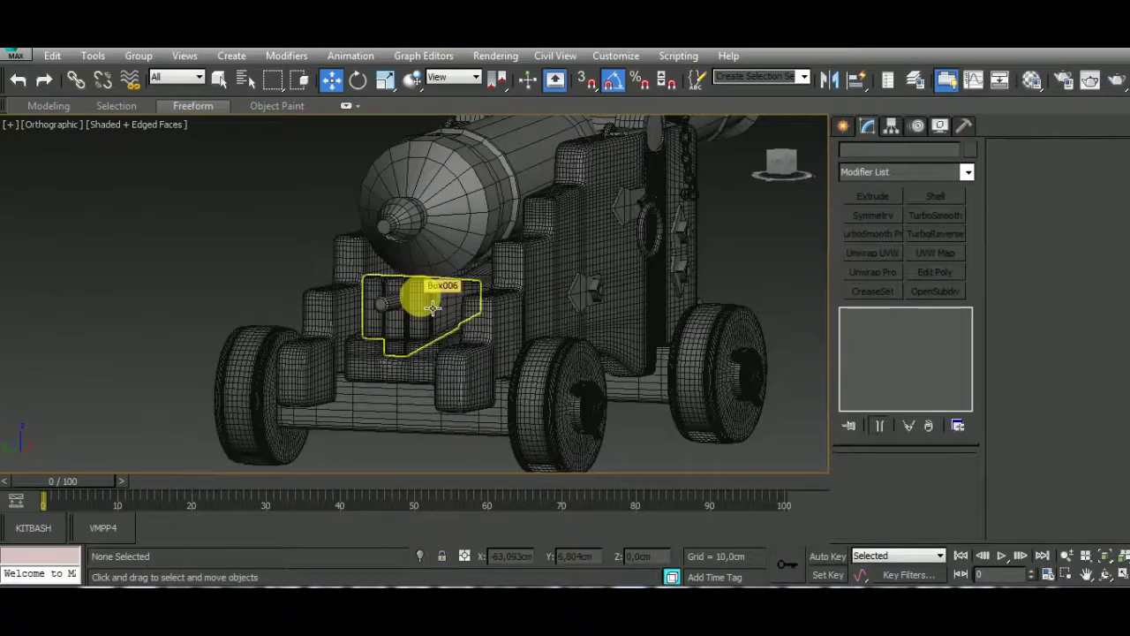
Select the barrel Cylinder007 and isolate it.
{"action": "mouse_move", "coordinate": [433, 306]}
{"action": "middle_mouse_down", "text": "alt"}
{"action": "mouse_move", "coordinate": [471, 275]}
{"action": "mouse_move", "coordinate": [625, 336]}
{"action": "mouse_move", "coordinate": [835, 378]}
{"action": "mouse_move", "coordinate": [504, 460]}
{"action": "middle_mouse_up", "text": "alt"}
{"action": "left_click", "coordinate": [471, 275]}
{"action": "left_click", "coordinate": [420, 557]}
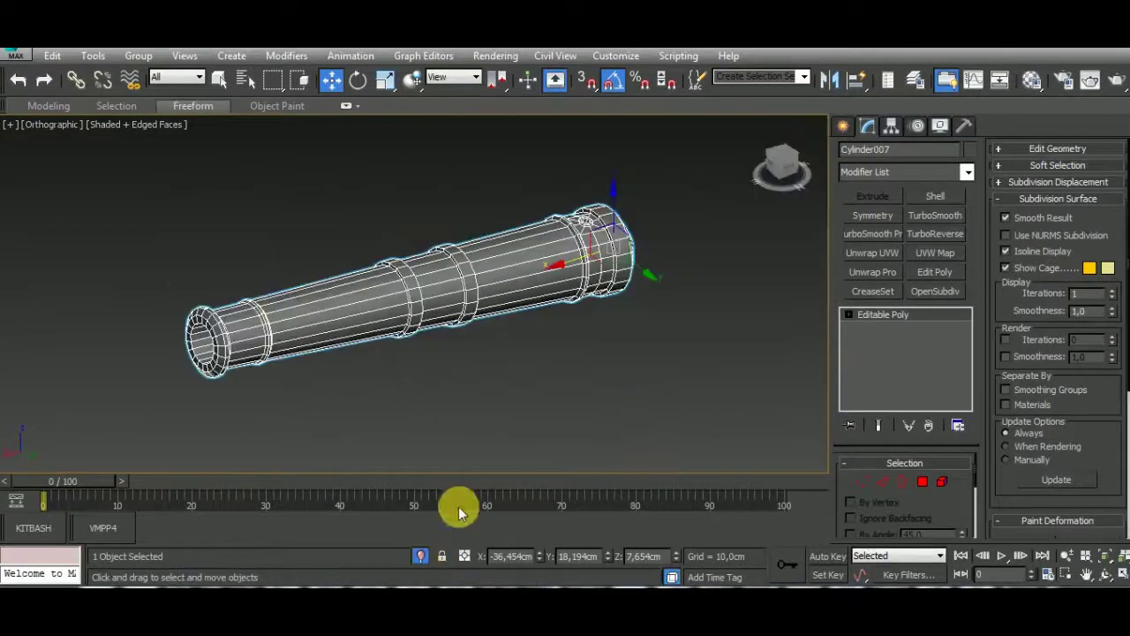
{"action": "mouse_move", "coordinate": [454, 504]}
{"action": "middle_mouse_down", "text": "alt"}
{"action": "mouse_move", "coordinate": [403, 336]}
{"action": "mouse_move", "coordinate": [403, 396]}
{"action": "mouse_move", "coordinate": [389, 360]}
{"action": "middle_mouse_up", "text": "alt"}
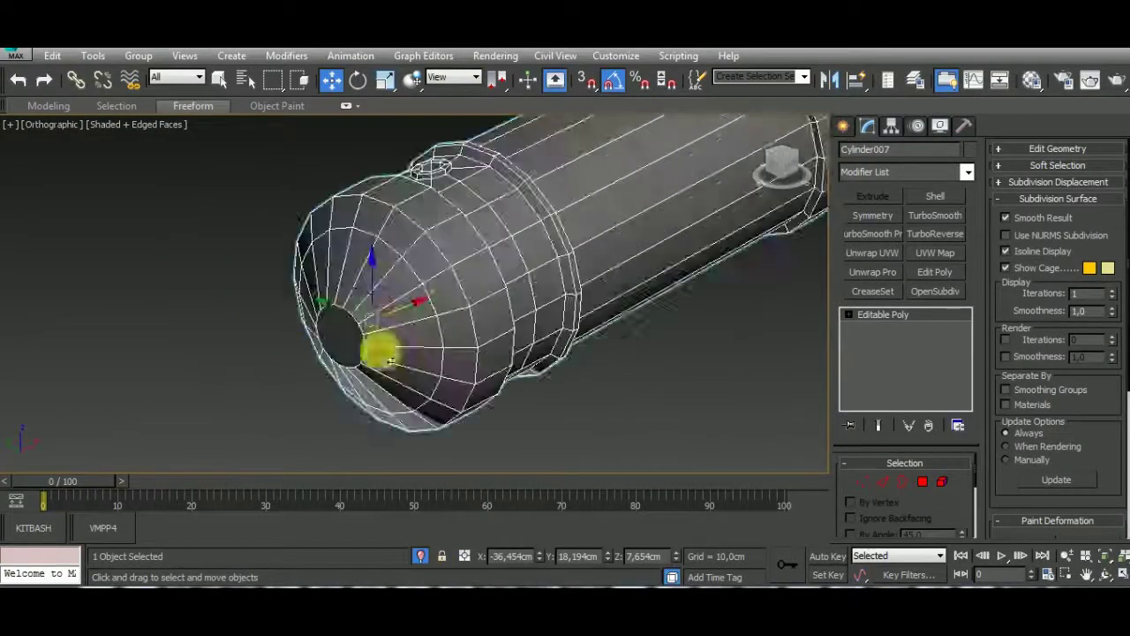
Collapse the muzzle cap polygon into a cone tip from the quad menu.
{"action": "left_click", "coordinate": [922, 482]}
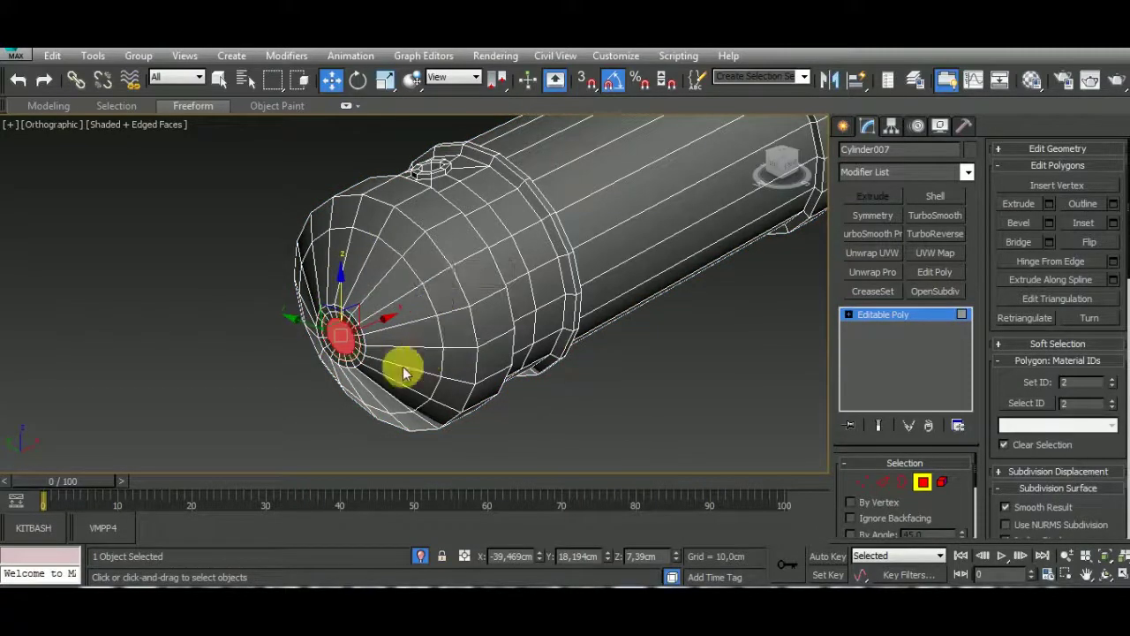
{"action": "right_click", "coordinate": [404, 372]}
{"action": "left_click", "coordinate": [373, 189]}
{"action": "middle_click_drag", "start_coordinate": [462, 345], "coordinate": [472, 375], "text": "alt"}
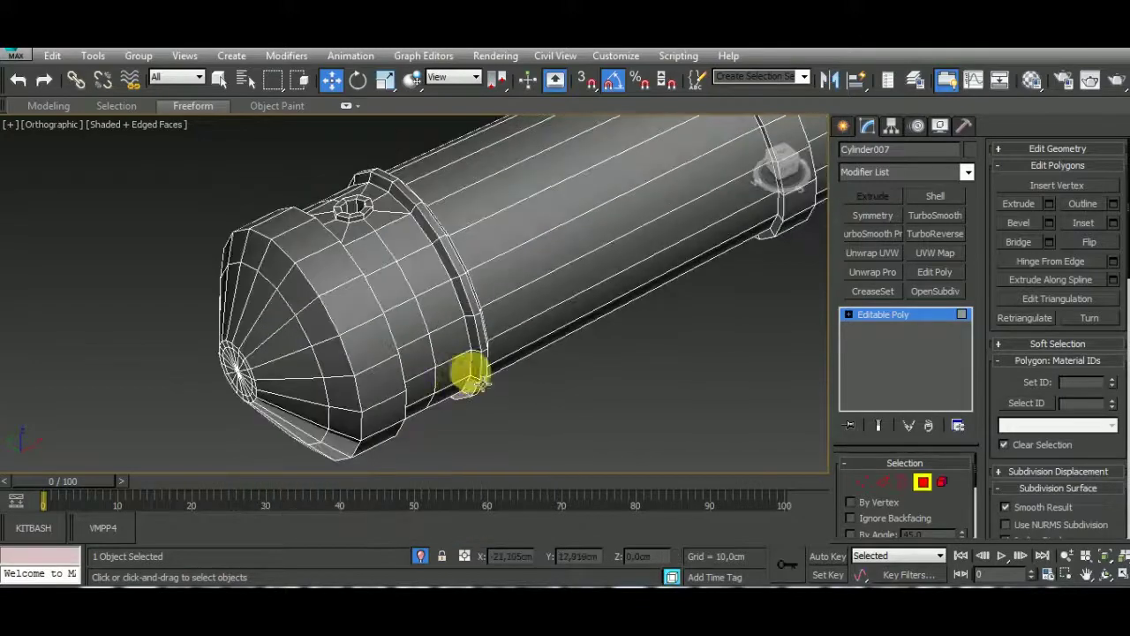
Switch to Edge level and select a full edge loop around the barrel.
{"action": "left_click", "coordinate": [901, 481]}
{"action": "key", "text": "2"}
{"action": "scroll", "coordinate": [371, 315], "scroll_direction": "up", "scroll_amount": 5}
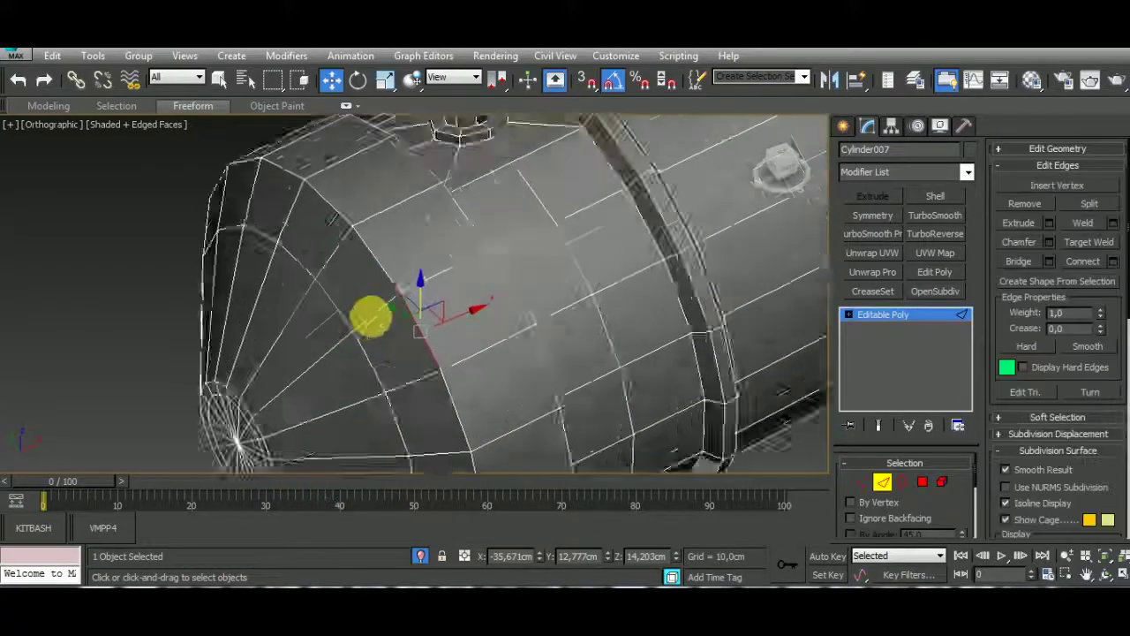
{"action": "scroll", "coordinate": [386, 303], "scroll_direction": "up", "scroll_amount": 3}
{"action": "double_click", "coordinate": [398, 298]}
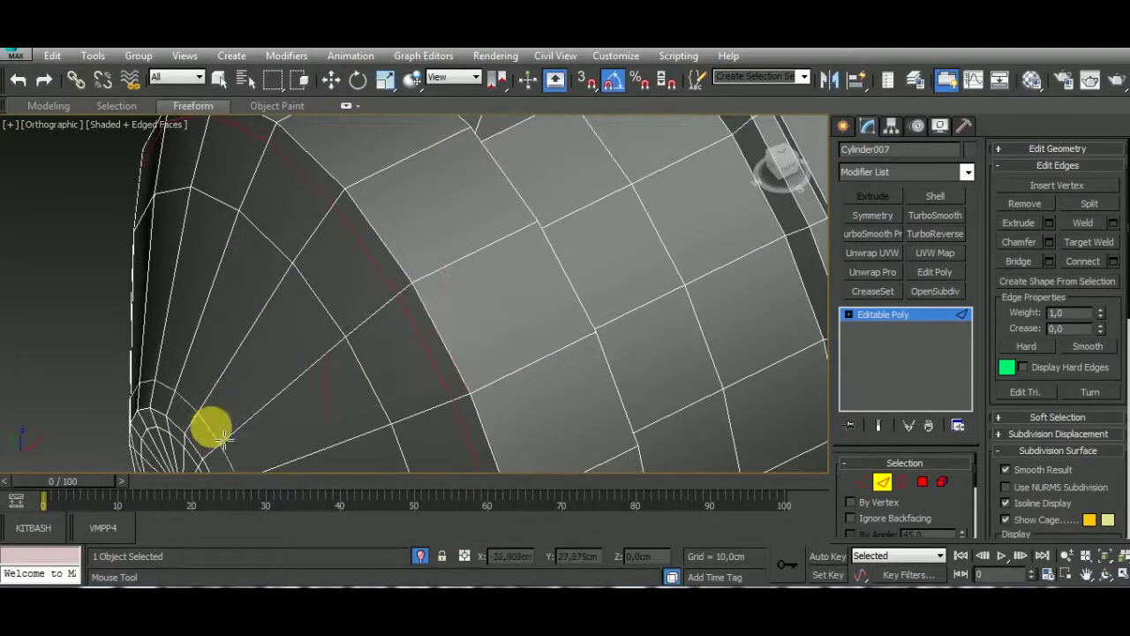
Connect new support edges around the vent hole on top of the barrel.
{"action": "mouse_move", "coordinate": [222, 437]}
{"action": "middle_mouse_down", "text": "alt"}
{"action": "mouse_move", "coordinate": [305, 312]}
{"action": "mouse_move", "coordinate": [248, 240]}
{"action": "middle_mouse_up", "text": "alt"}
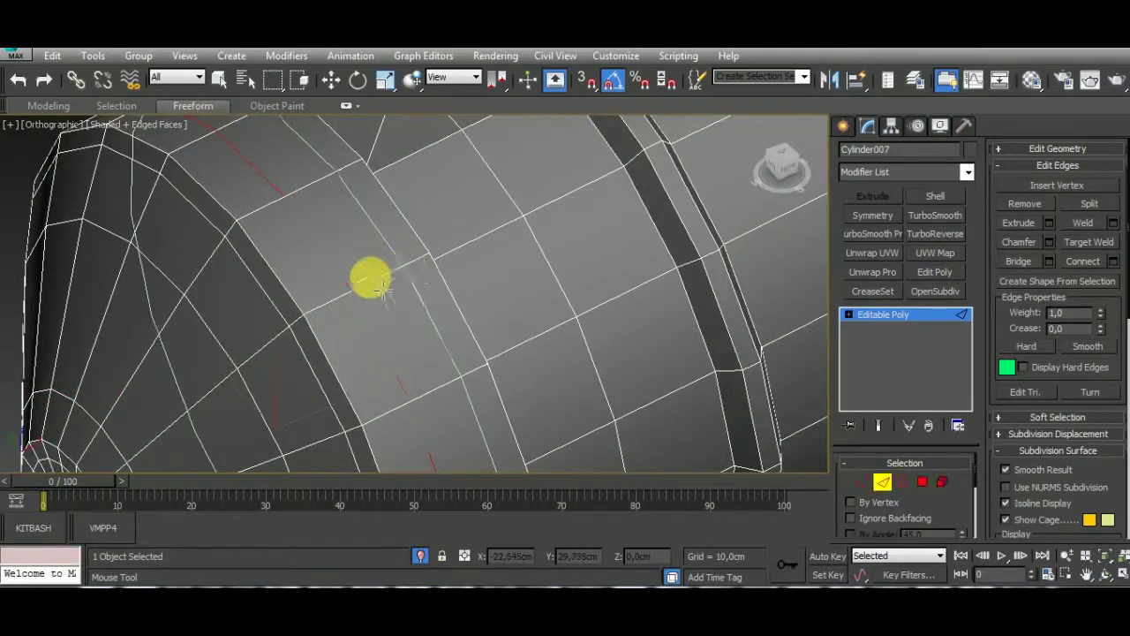
{"action": "scroll", "coordinate": [394, 292], "scroll_direction": "down", "scroll_amount": 5}
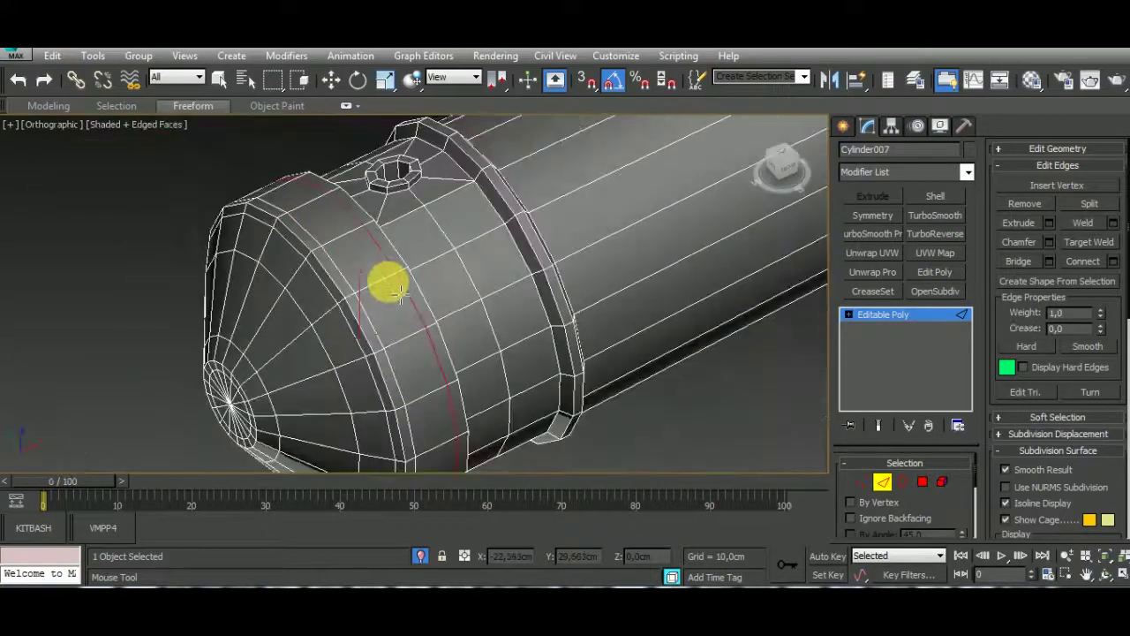
{"action": "mouse_move", "coordinate": [399, 294]}
{"action": "middle_mouse_down", "text": "alt"}
{"action": "mouse_move", "coordinate": [376, 332]}
{"action": "mouse_move", "coordinate": [335, 222]}
{"action": "mouse_move", "coordinate": [227, 306]}
{"action": "middle_mouse_up", "text": "alt"}
{"action": "scroll", "coordinate": [351, 233], "scroll_direction": "up", "scroll_amount": 5}
{"action": "scroll", "coordinate": [341, 252], "scroll_direction": "down", "scroll_amount": 2}
{"action": "middle_click_drag", "start_coordinate": [341, 253], "coordinate": [405, 247], "text": "alt"}
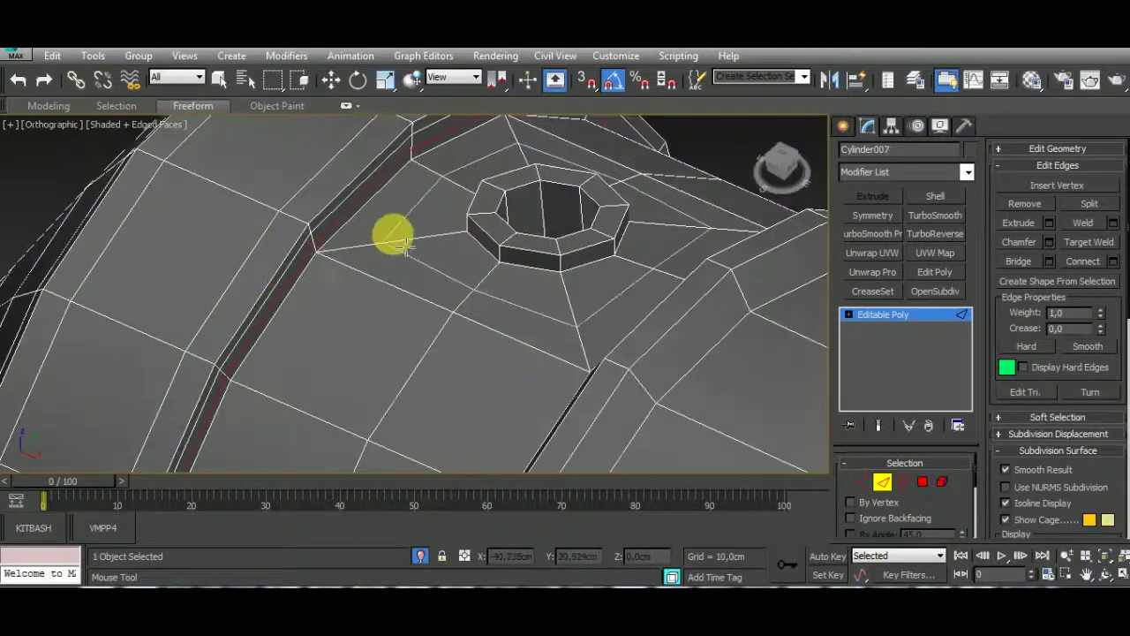
{"action": "scroll", "coordinate": [479, 244], "scroll_direction": "up", "scroll_amount": 3}
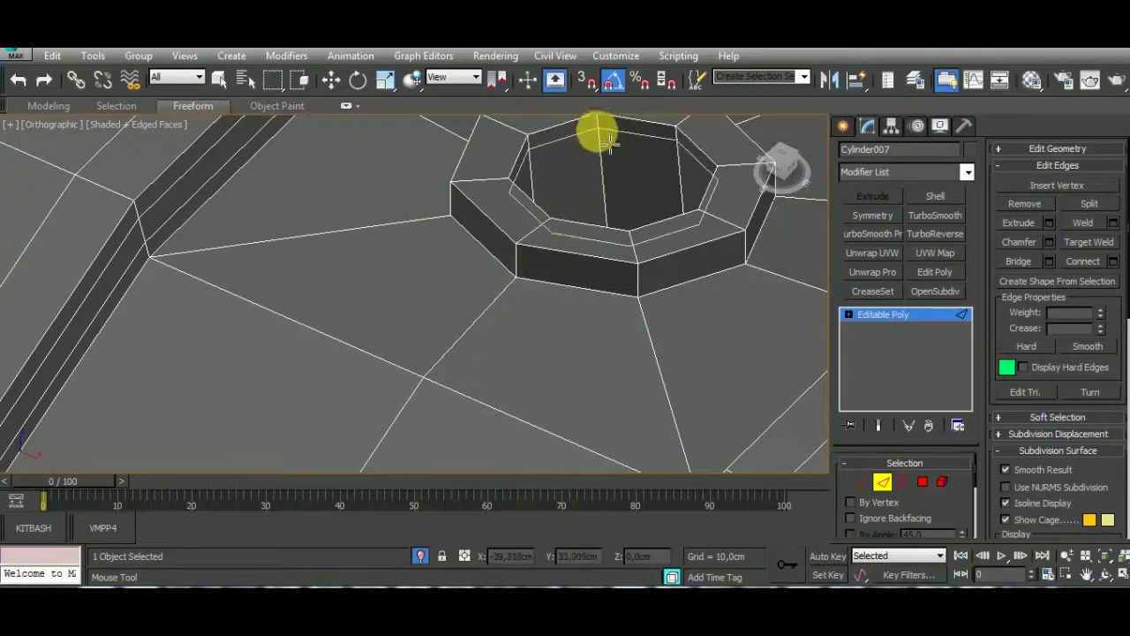
{"action": "scroll", "coordinate": [479, 260], "scroll_direction": "down", "scroll_amount": 3}
{"action": "mouse_move", "coordinate": [480, 259]}
{"action": "middle_mouse_down", "text": "alt"}
{"action": "mouse_move", "coordinate": [630, 391]}
{"action": "mouse_move", "coordinate": [712, 396]}
{"action": "mouse_move", "coordinate": [668, 351]}
{"action": "middle_mouse_up", "text": "alt"}
{"action": "key", "text": "w"}
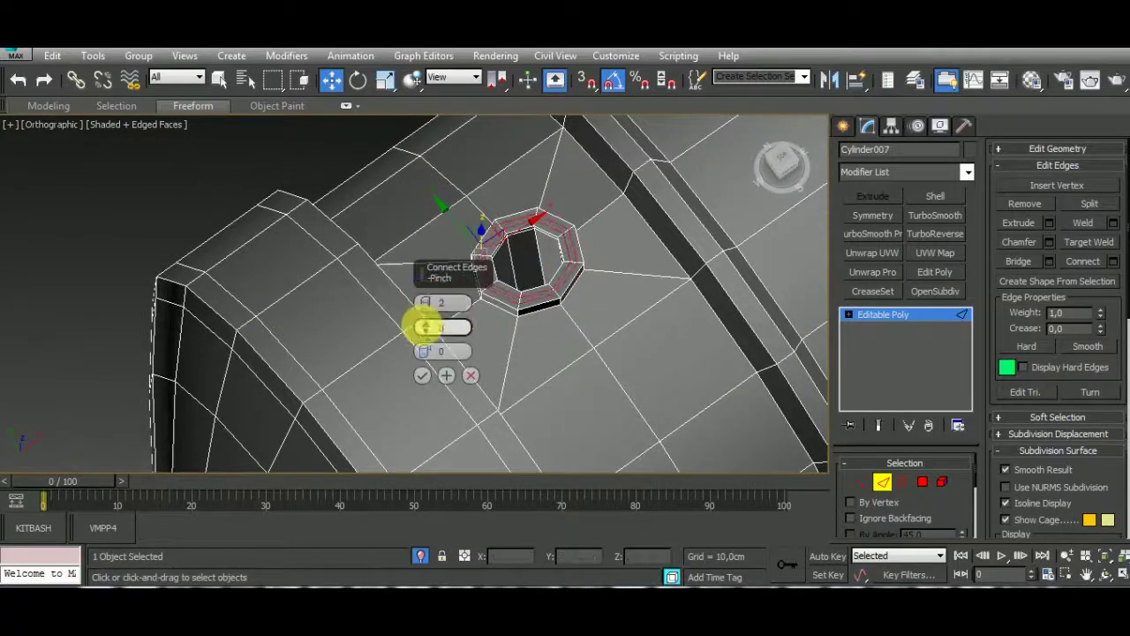
{"action": "type", "text": "30"}
{"action": "left_click", "coordinate": [422, 375]}
Add a second connecting loop around the vent hole, then apply TurboSmooth to the barrel.
{"action": "middle_click_drag", "start_coordinate": [422, 375], "coordinate": [547, 312], "text": "alt"}
{"action": "scroll", "coordinate": [548, 313], "scroll_direction": "up", "scroll_amount": 2}
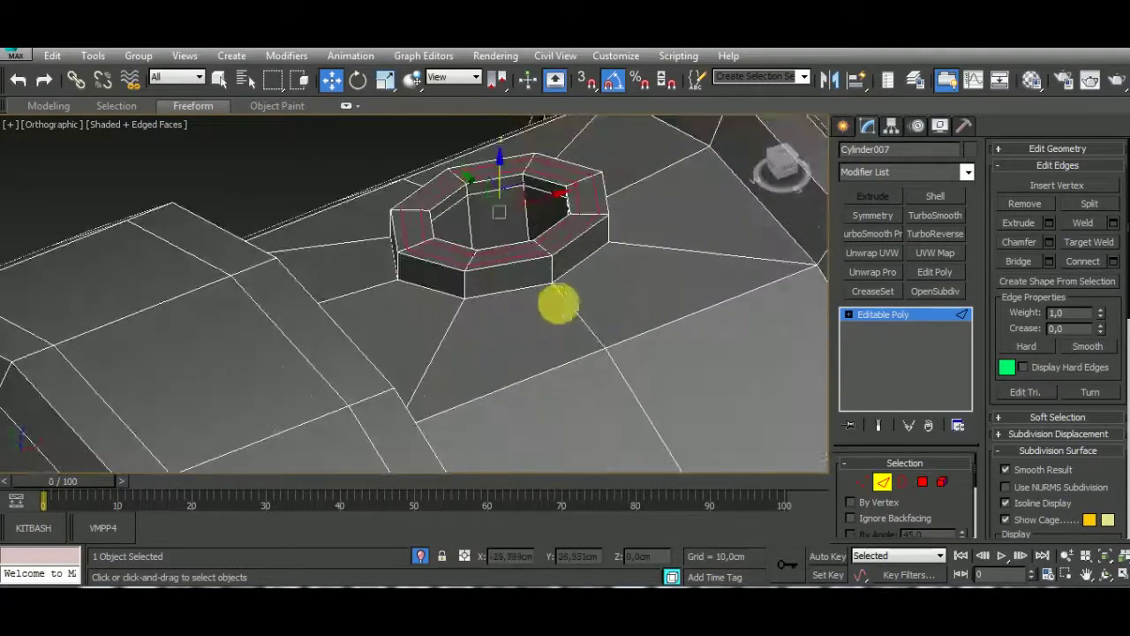
{"action": "key", "text": "ctrl+shift+e"}
{"action": "left_click", "coordinate": [427, 374]}
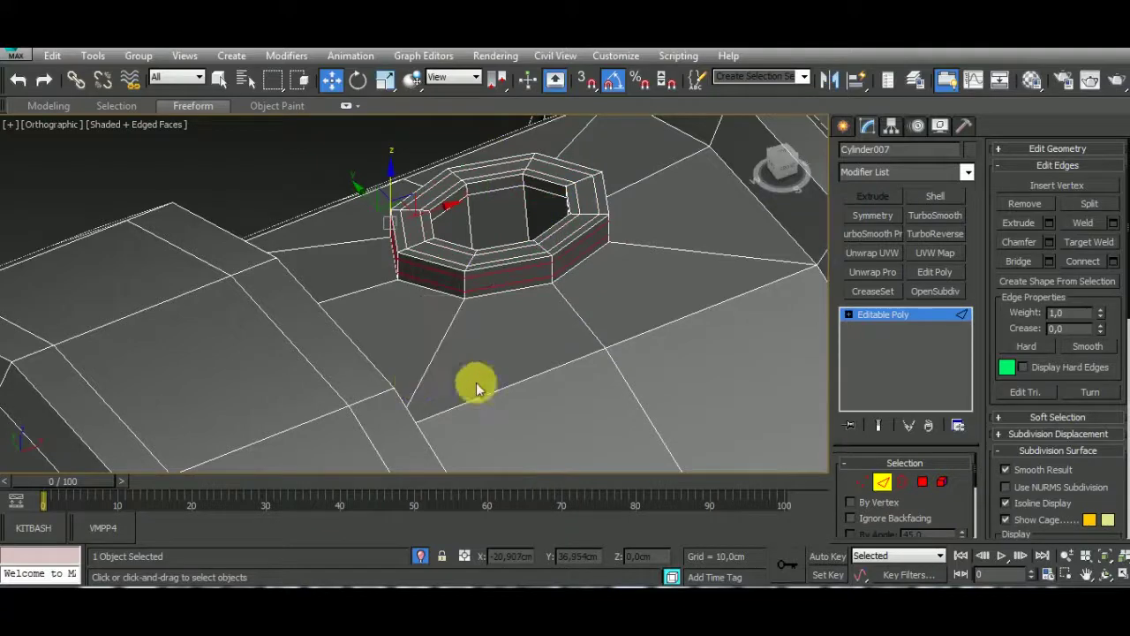
{"action": "left_click", "coordinate": [943, 219]}
Return to the barrel's Editable Poly base mesh and insert a Swift Loop along the first ring band.
{"action": "middle_click_drag", "start_coordinate": [630, 383], "coordinate": [600, 312], "text": "alt"}
{"action": "scroll", "coordinate": [599, 312], "scroll_direction": "down", "scroll_amount": 2}
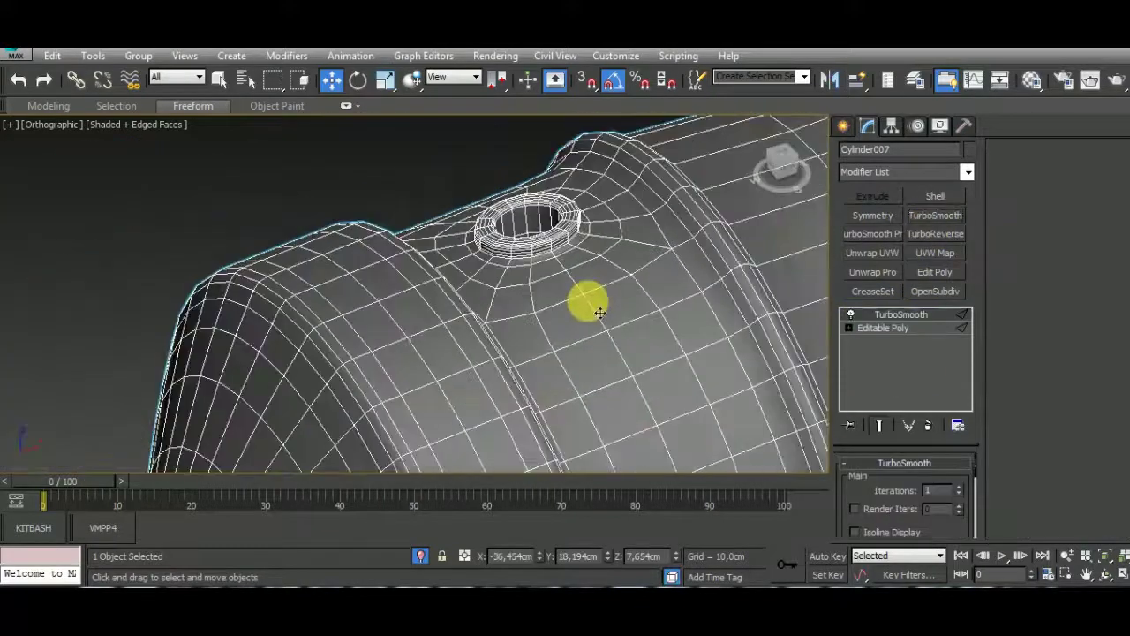
{"action": "left_click", "coordinate": [878, 327]}
{"action": "middle_click_drag", "start_coordinate": [668, 360], "coordinate": [648, 336], "text": "alt"}
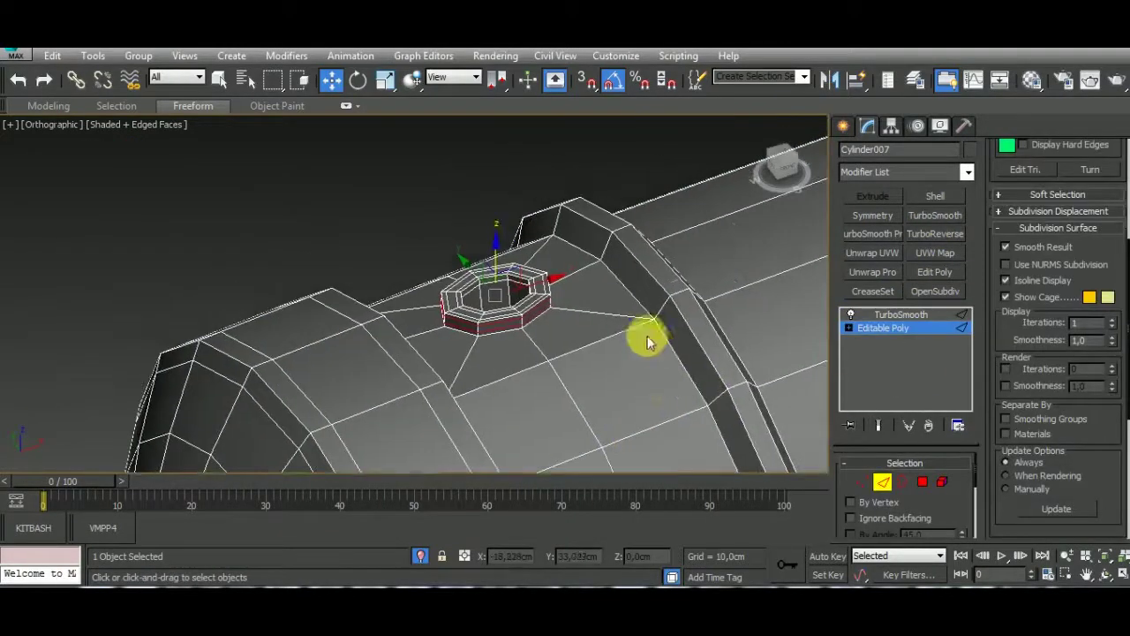
{"action": "left_click", "coordinate": [671, 327]}
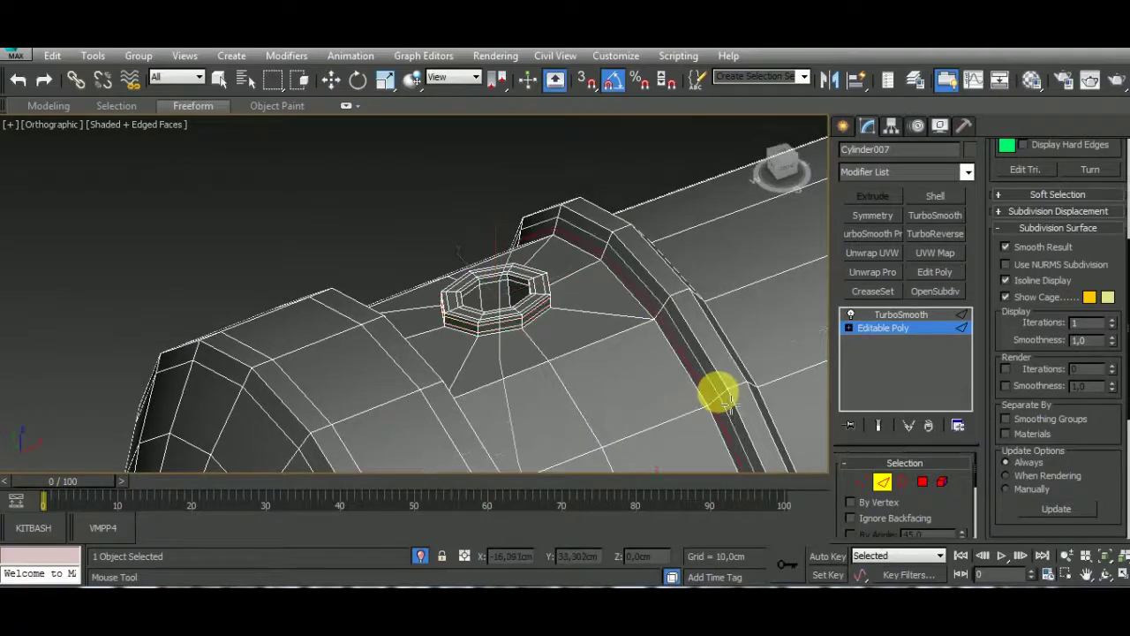
Add two more edge loops beside the dark ring band.
{"action": "scroll", "coordinate": [720, 398], "scroll_direction": "up", "scroll_amount": 3}
{"action": "scroll", "coordinate": [720, 376], "scroll_direction": "up", "scroll_amount": 3}
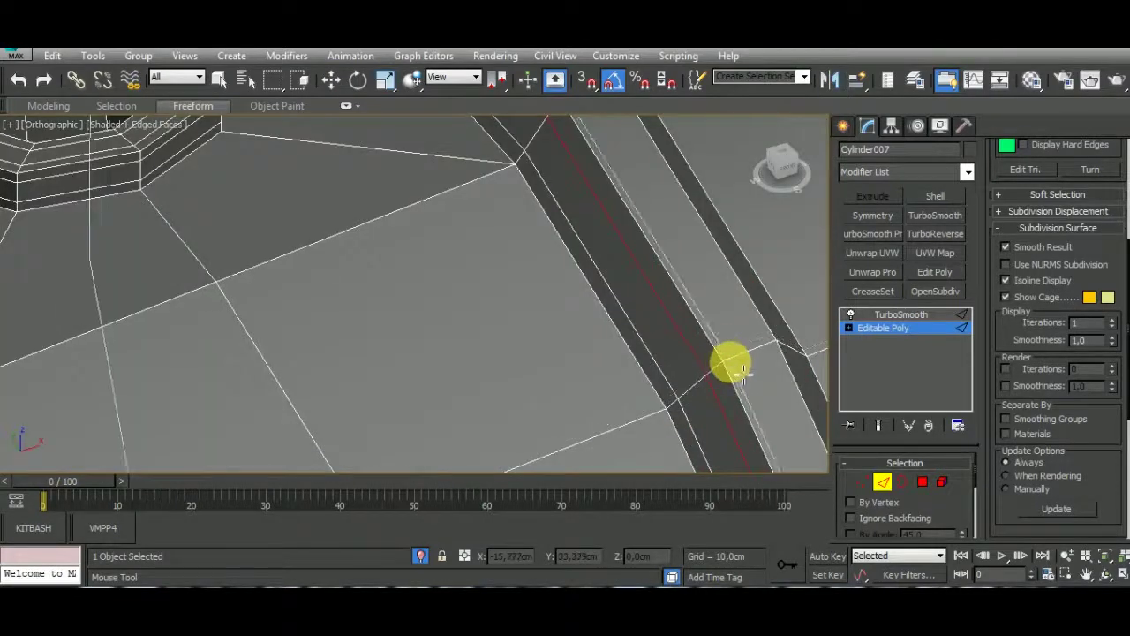
{"action": "scroll", "coordinate": [636, 295], "scroll_direction": "down", "scroll_amount": 5}
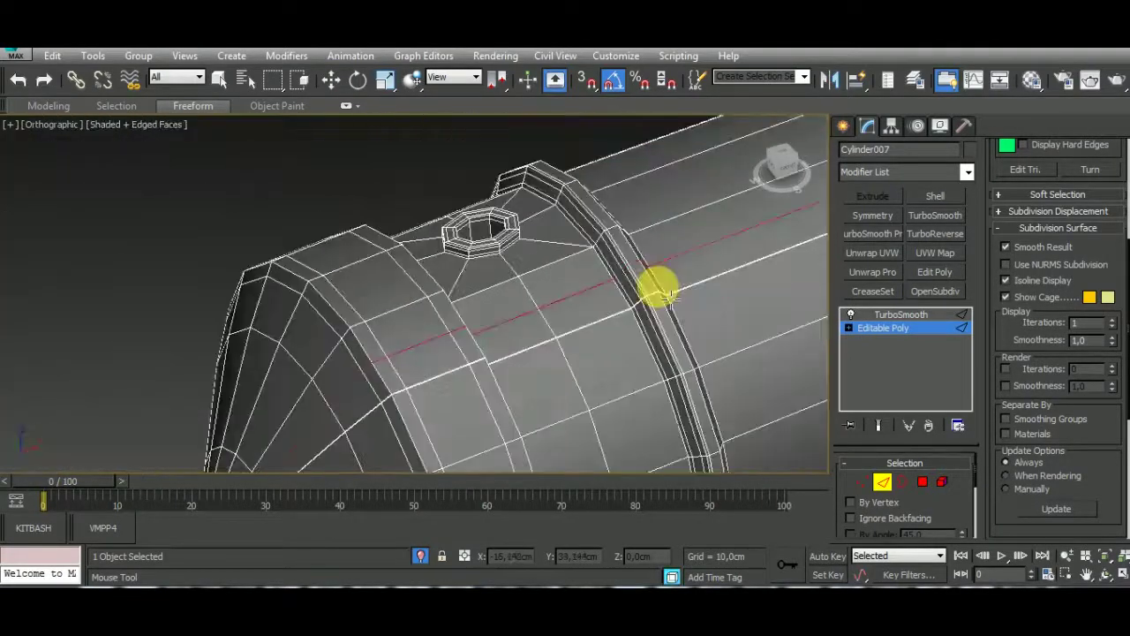
{"action": "scroll", "coordinate": [618, 371], "scroll_direction": "down", "scroll_amount": 5}
{"action": "scroll", "coordinate": [618, 362], "scroll_direction": "up", "scroll_amount": 5}
{"action": "scroll", "coordinate": [583, 300], "scroll_direction": "up", "scroll_amount": 3}
{"action": "scroll", "coordinate": [575, 327], "scroll_direction": "up", "scroll_amount": 3}
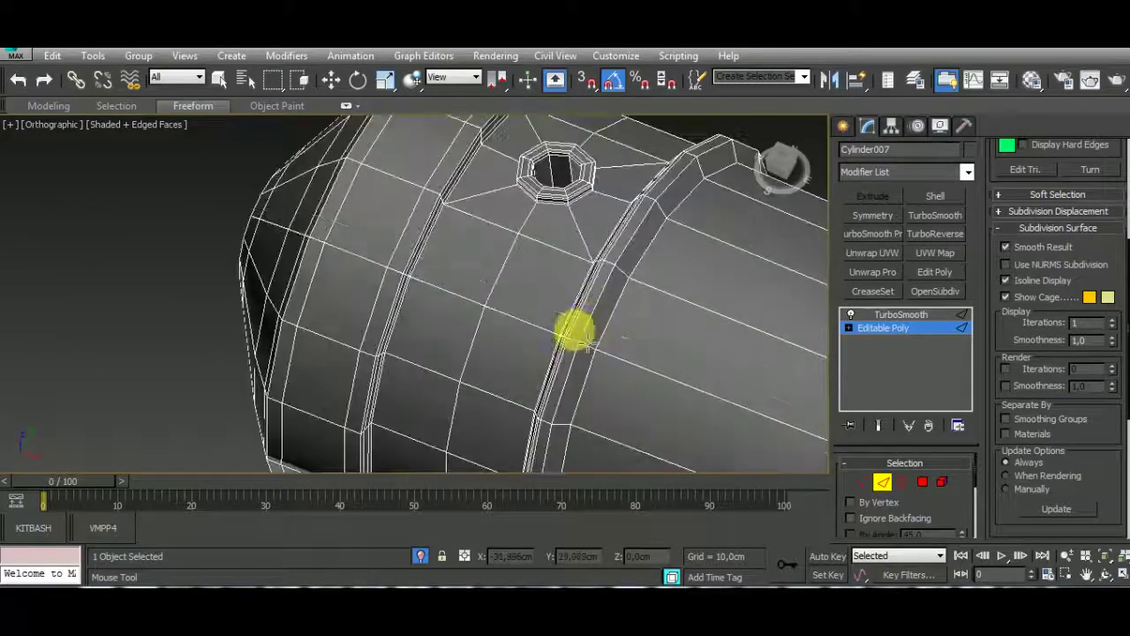
{"action": "scroll", "coordinate": [578, 389], "scroll_direction": "up", "scroll_amount": 3}
{"action": "left_click", "coordinate": [589, 376]}
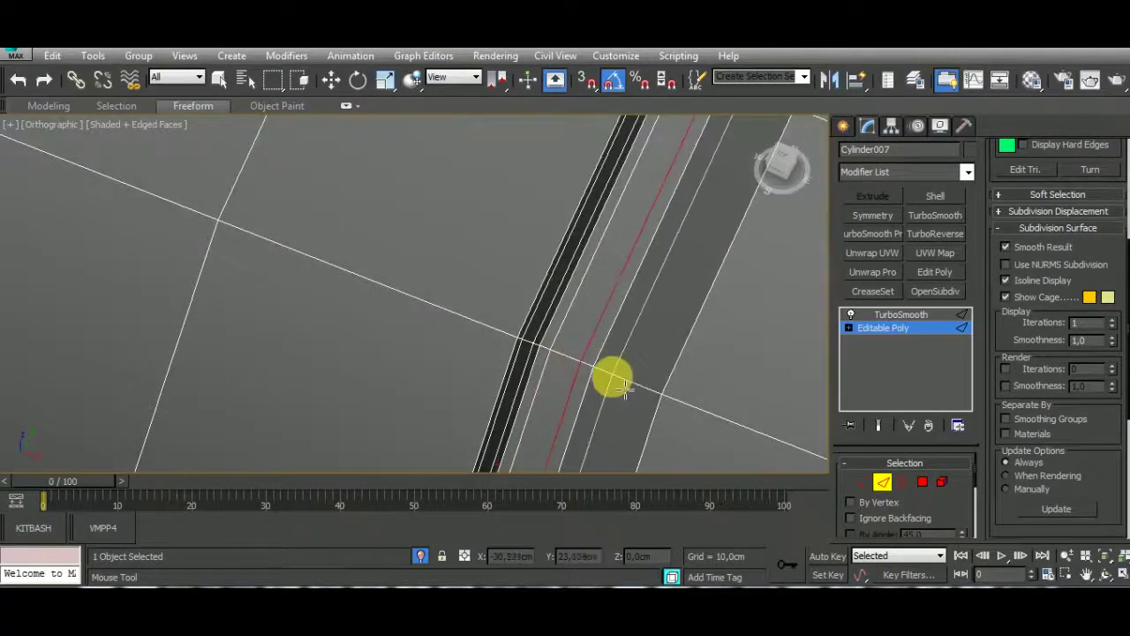
{"action": "left_click", "coordinate": [623, 383]}
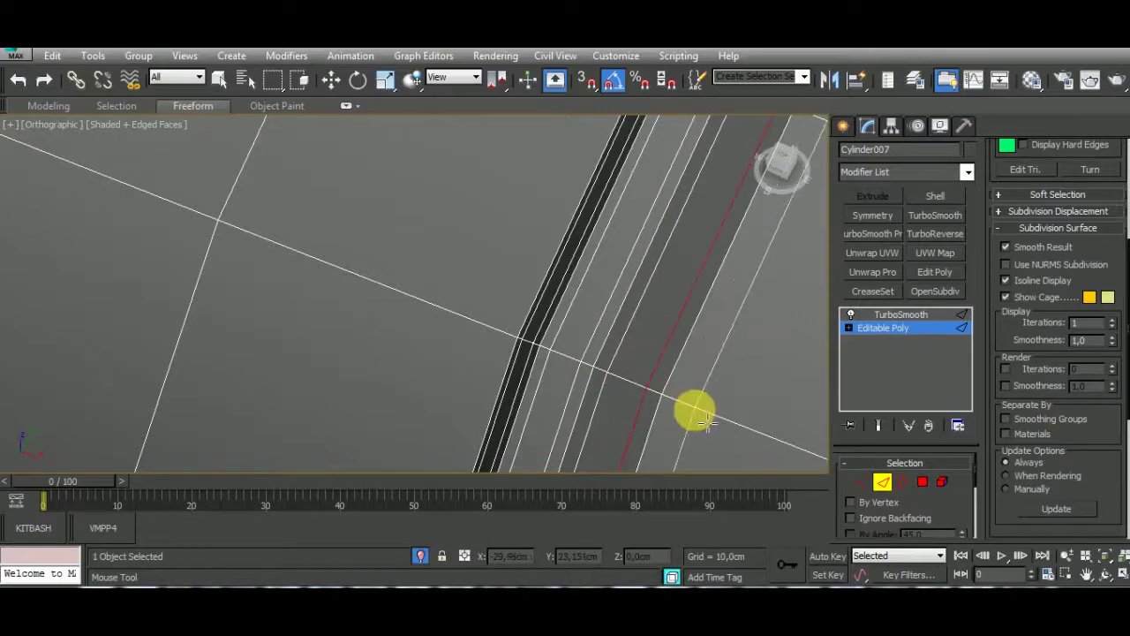
Insert an edge loop along the middle of the next ring band.
{"action": "scroll", "coordinate": [694, 404], "scroll_direction": "down", "scroll_amount": 3}
{"action": "scroll", "coordinate": [615, 294], "scroll_direction": "down", "scroll_amount": 3}
{"action": "mouse_move", "coordinate": [630, 300]}
{"action": "middle_mouse_down", "text": "alt"}
{"action": "mouse_move", "coordinate": [822, 341]}
{"action": "mouse_move", "coordinate": [669, 312]}
{"action": "mouse_move", "coordinate": [691, 424]}
{"action": "mouse_move", "coordinate": [634, 214]}
{"action": "mouse_move", "coordinate": [640, 232]}
{"action": "middle_mouse_up", "text": "alt"}
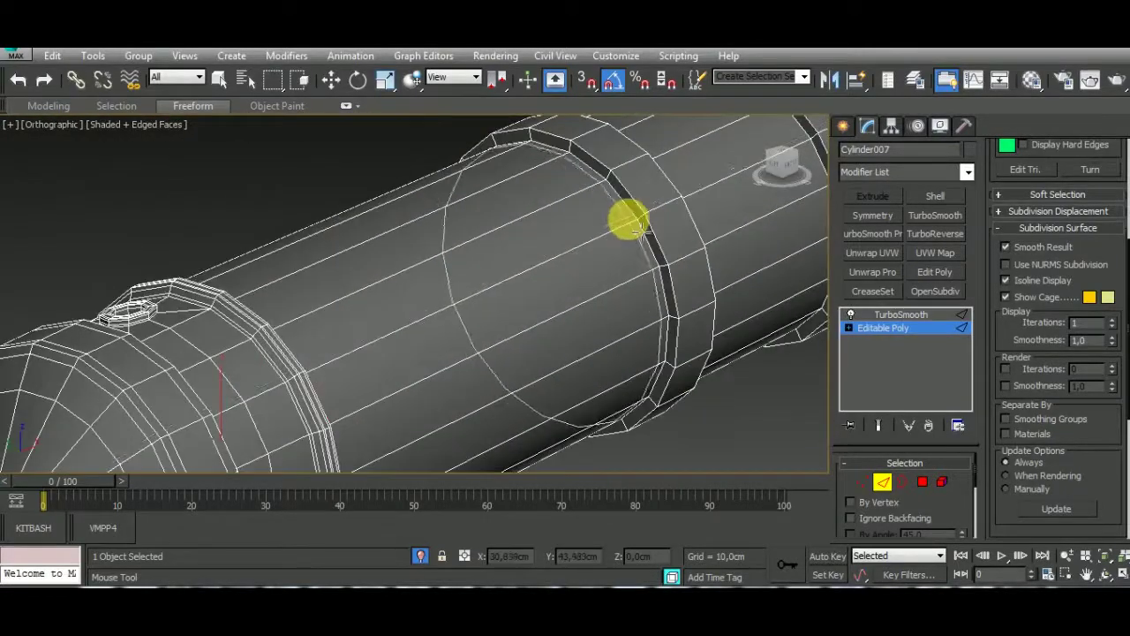
{"action": "scroll", "coordinate": [635, 227], "scroll_direction": "up", "scroll_amount": 3}
{"action": "scroll", "coordinate": [640, 225], "scroll_direction": "up", "scroll_amount": 2}
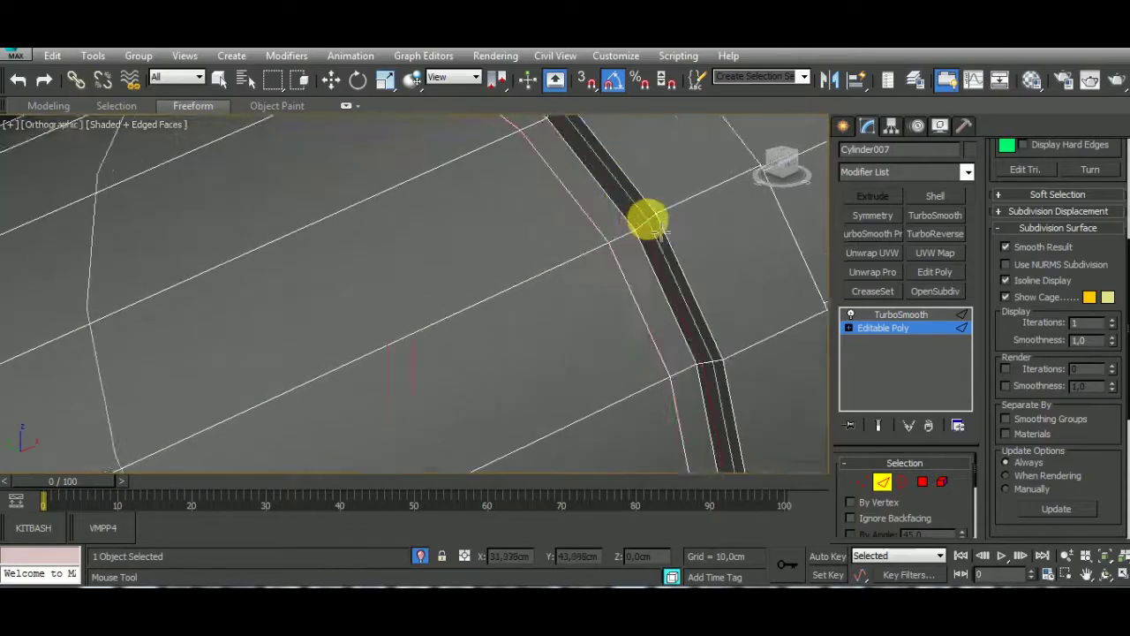
{"action": "mouse_move", "coordinate": [686, 217]}
{"action": "middle_mouse_down"}
{"action": "mouse_move", "coordinate": [749, 176]}
{"action": "mouse_move", "coordinate": [474, 378]}
{"action": "mouse_move", "coordinate": [574, 243]}
{"action": "mouse_move", "coordinate": [411, 306]}
{"action": "middle_mouse_up"}
{"action": "scroll", "coordinate": [576, 258], "scroll_direction": "down", "scroll_amount": 4}
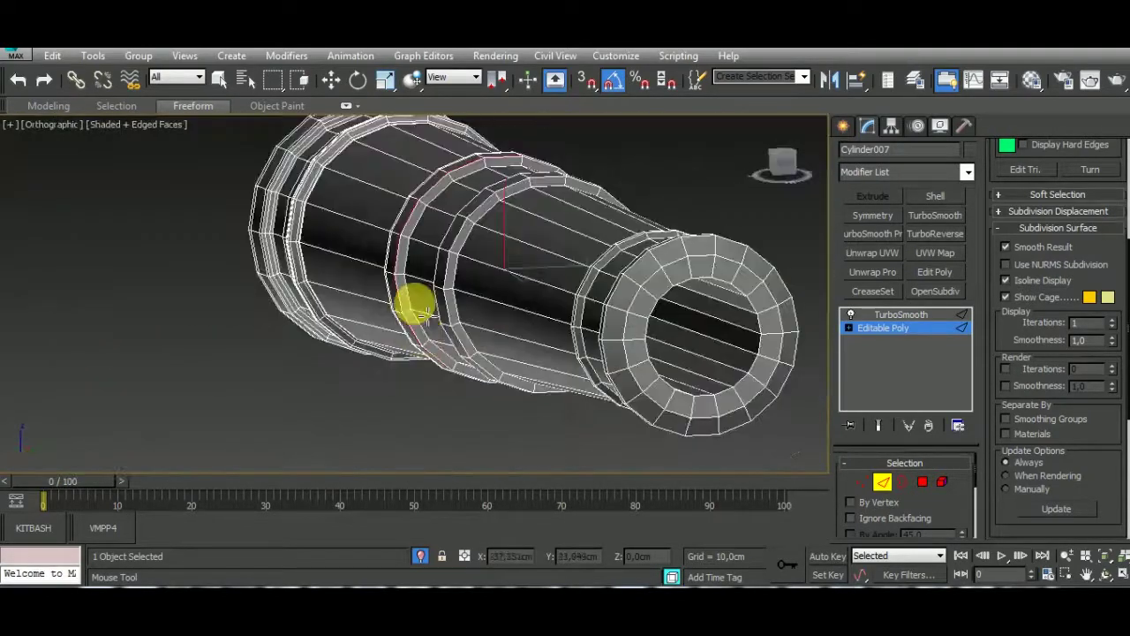
{"action": "scroll", "coordinate": [402, 228], "scroll_direction": "up", "scroll_amount": 4}
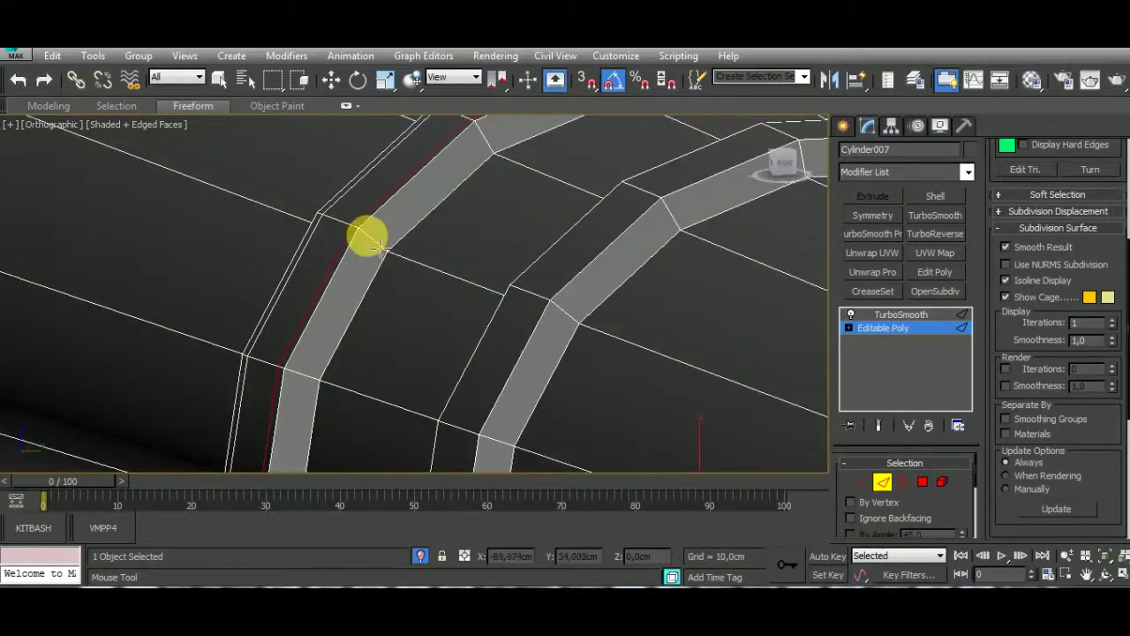
{"action": "left_click_drag", "start_coordinate": [400, 256], "coordinate": [384, 252]}
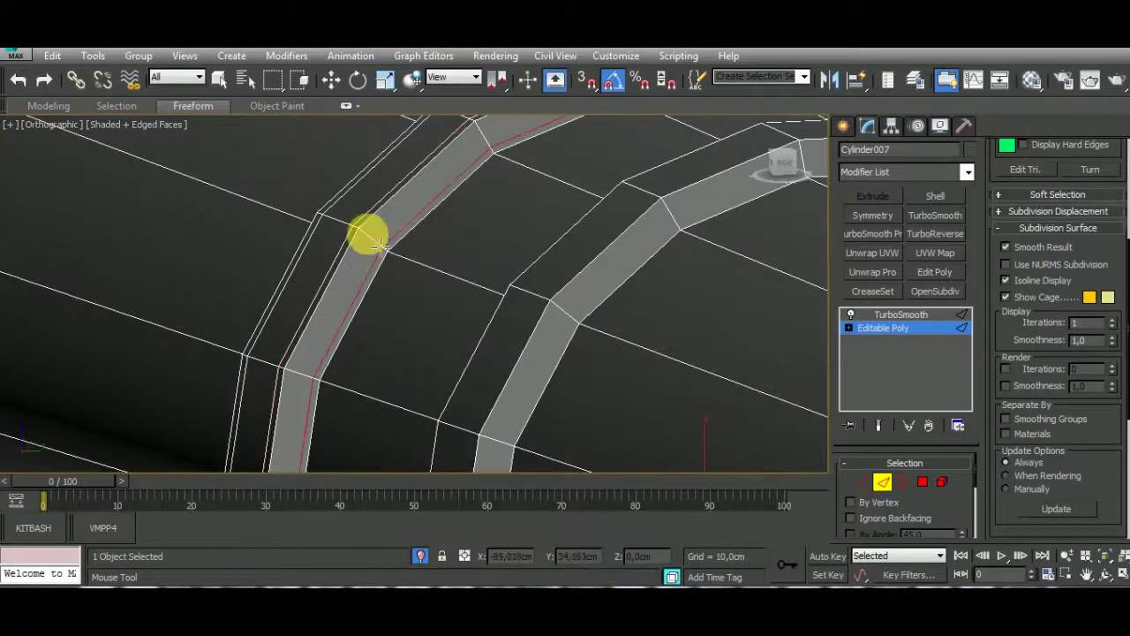
Add edge loops along the second ring and the right-hand ring.
{"action": "scroll", "coordinate": [429, 247], "scroll_direction": "down", "scroll_amount": 3}
{"action": "middle_click_drag", "start_coordinate": [429, 247], "coordinate": [504, 273], "text": "alt"}
{"action": "scroll", "coordinate": [505, 273], "scroll_direction": "up", "scroll_amount": 3}
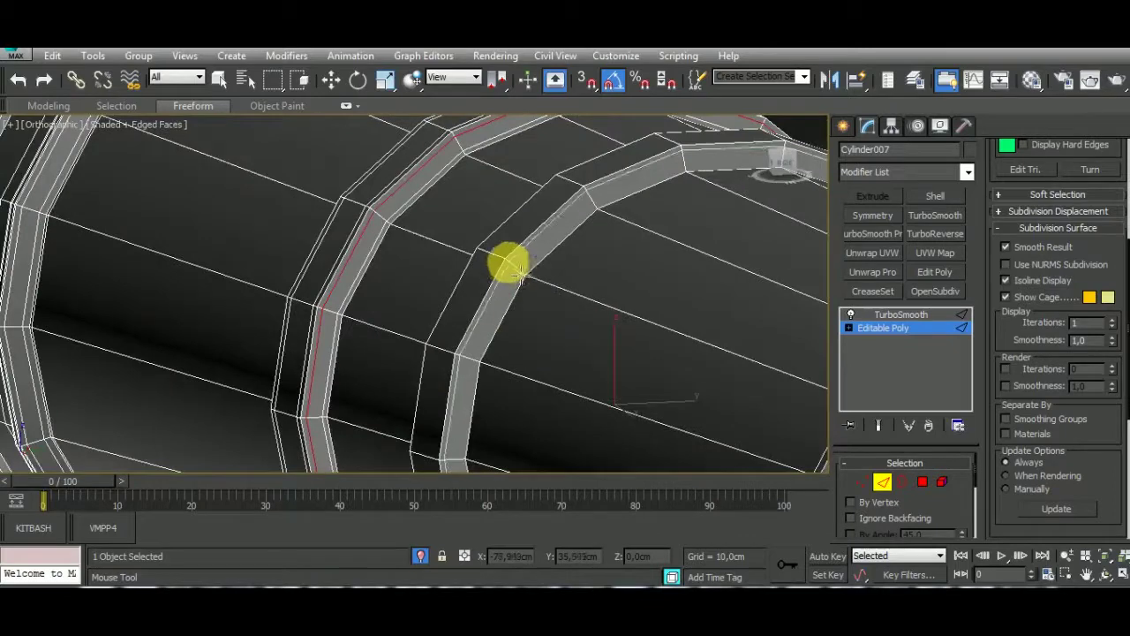
{"action": "left_click", "coordinate": [491, 258]}
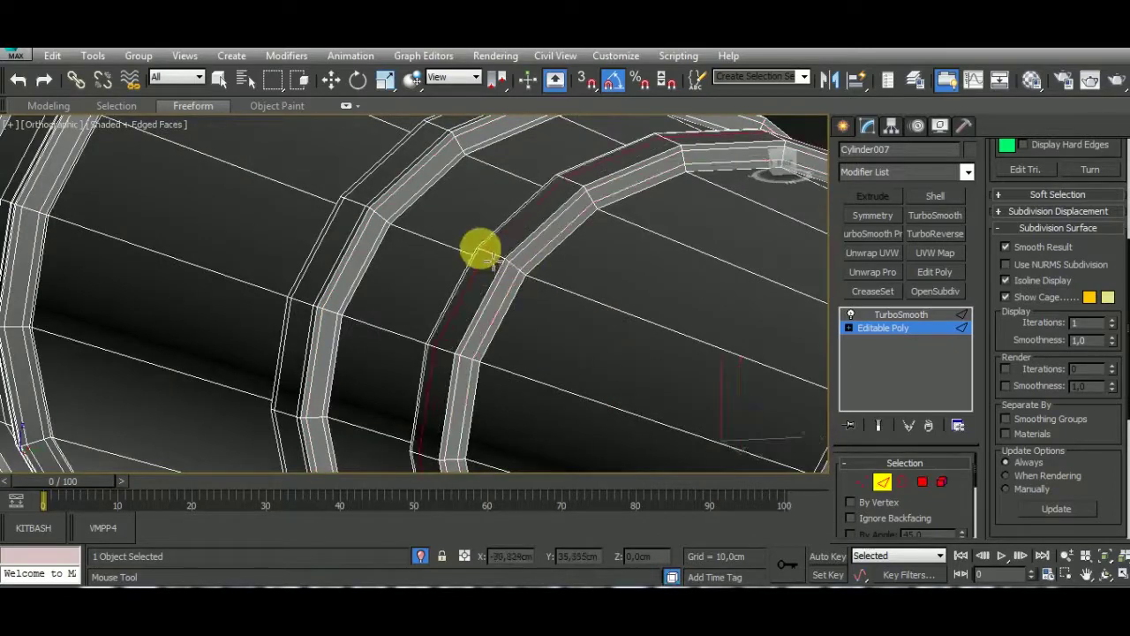
{"action": "scroll", "coordinate": [500, 265], "scroll_direction": "down", "scroll_amount": 3}
{"action": "middle_click_drag", "start_coordinate": [631, 391], "coordinate": [649, 272], "text": "alt"}
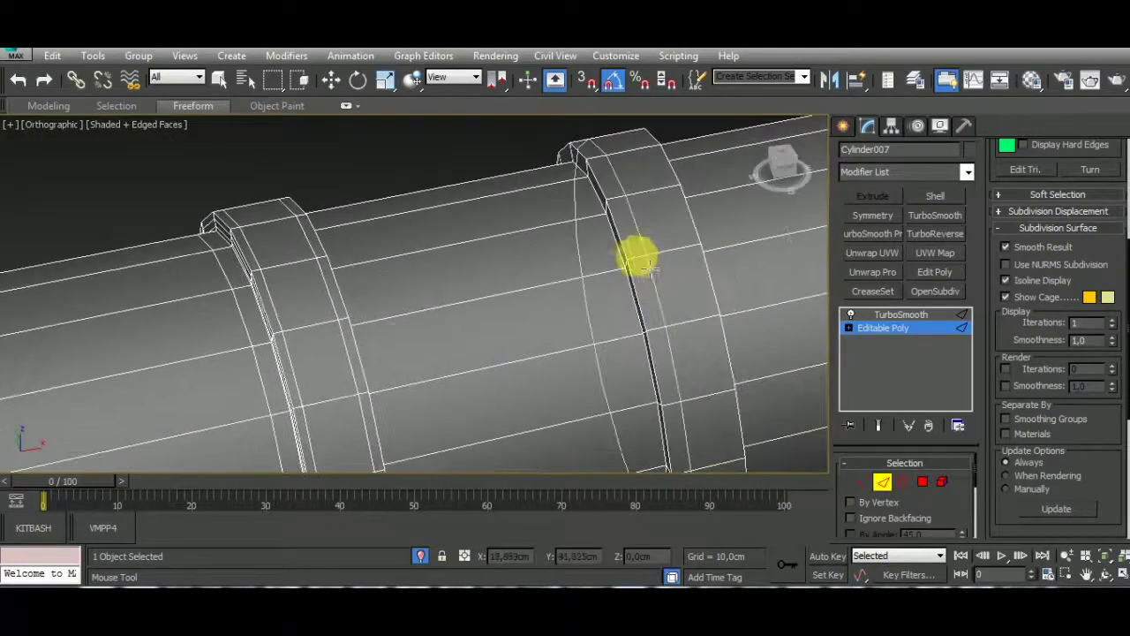
{"action": "left_click", "coordinate": [649, 268]}
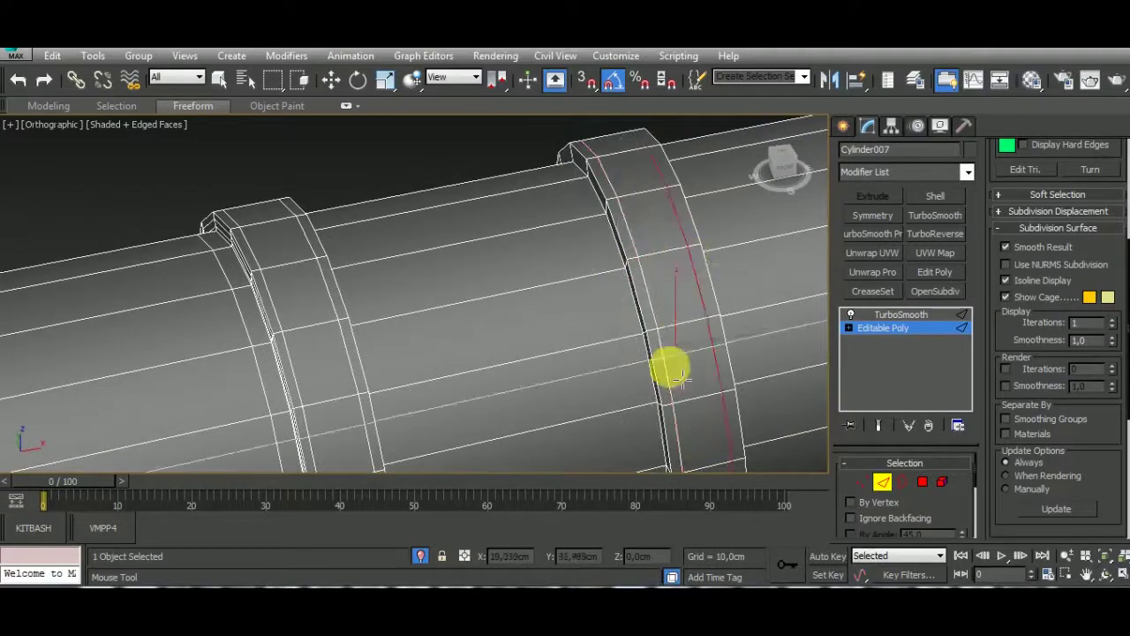
Orbit around the barrel to review the new support loops on both rings.
{"action": "scroll", "coordinate": [666, 366], "scroll_direction": "up", "scroll_amount": 3}
{"action": "mouse_move", "coordinate": [770, 299]}
{"action": "middle_mouse_down", "text": "alt"}
{"action": "mouse_move", "coordinate": [606, 303]}
{"action": "mouse_move", "coordinate": [636, 295]}
{"action": "mouse_move", "coordinate": [512, 437]}
{"action": "middle_mouse_up", "text": "alt"}
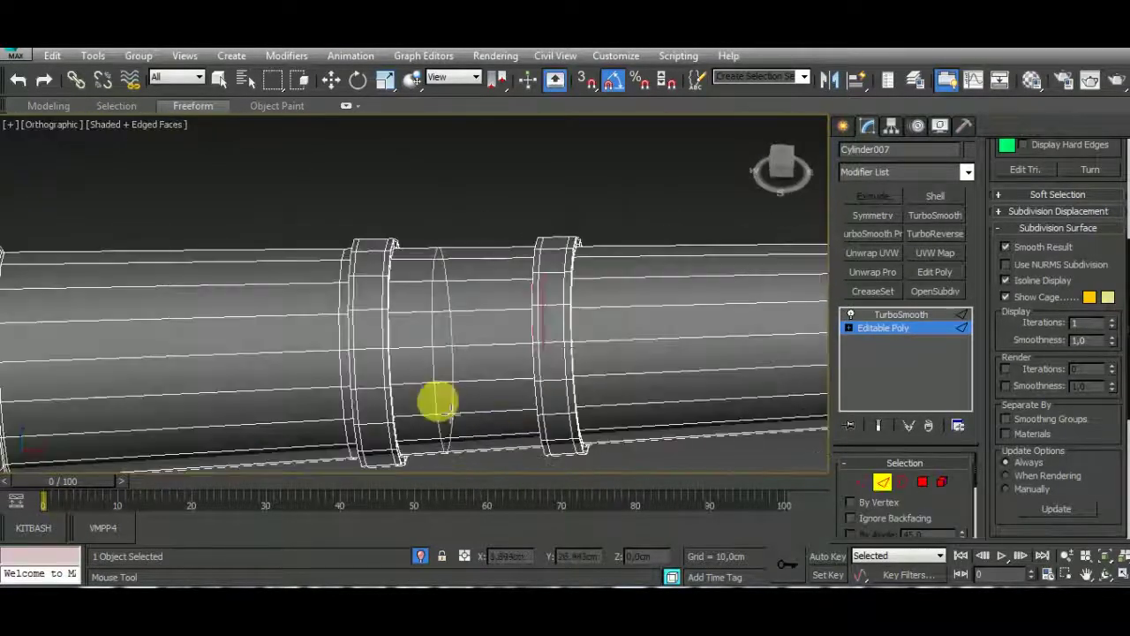
{"action": "middle_click_drag", "start_coordinate": [436, 399], "coordinate": [426, 351], "text": "alt"}
{"action": "mouse_move", "coordinate": [661, 323]}
{"action": "middle_mouse_down", "text": "alt"}
{"action": "mouse_move", "coordinate": [697, 203]}
{"action": "mouse_move", "coordinate": [662, 332]}
{"action": "mouse_move", "coordinate": [633, 235]}
{"action": "mouse_move", "coordinate": [618, 250]}
{"action": "mouse_move", "coordinate": [468, 266]}
{"action": "mouse_move", "coordinate": [762, 328]}
{"action": "middle_mouse_up", "text": "alt"}
{"action": "scroll", "coordinate": [626, 303], "scroll_direction": "up", "scroll_amount": 5}
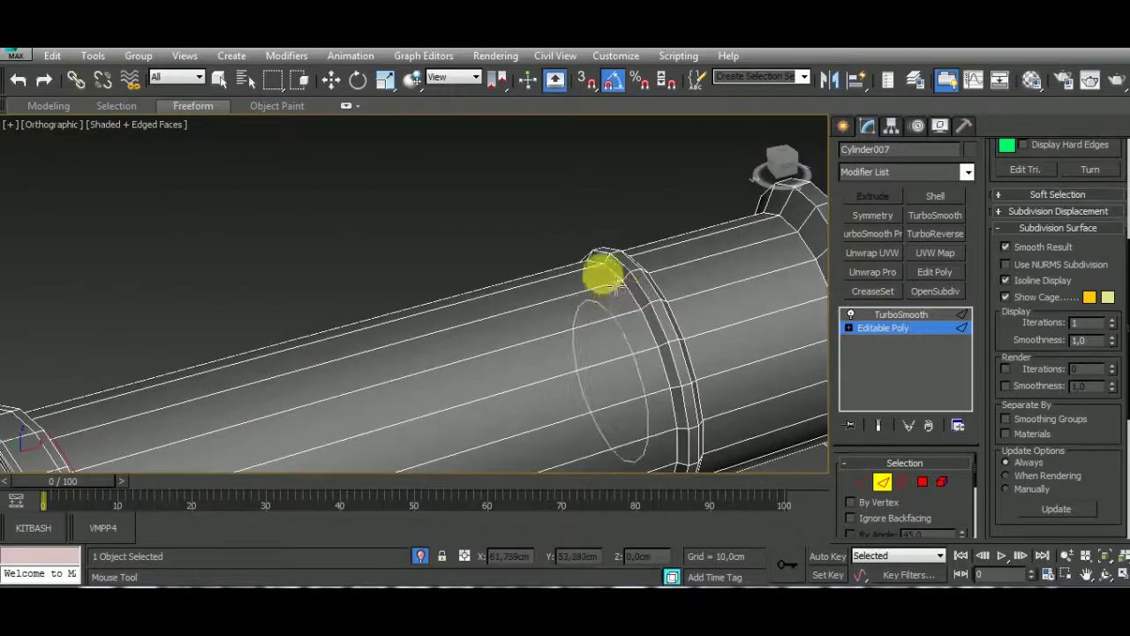
Connect two edge rings with two new loops each, committing each.
{"action": "key", "text": "w"}
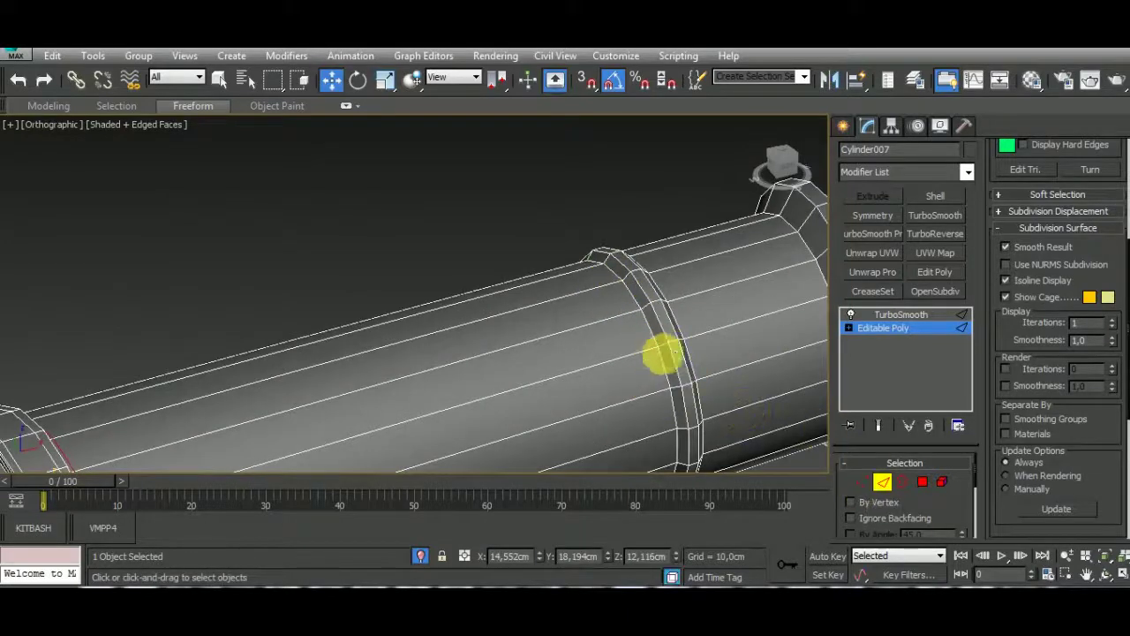
{"action": "key", "text": "ctrl+shift+e"}
{"action": "left_click", "coordinate": [423, 376]}
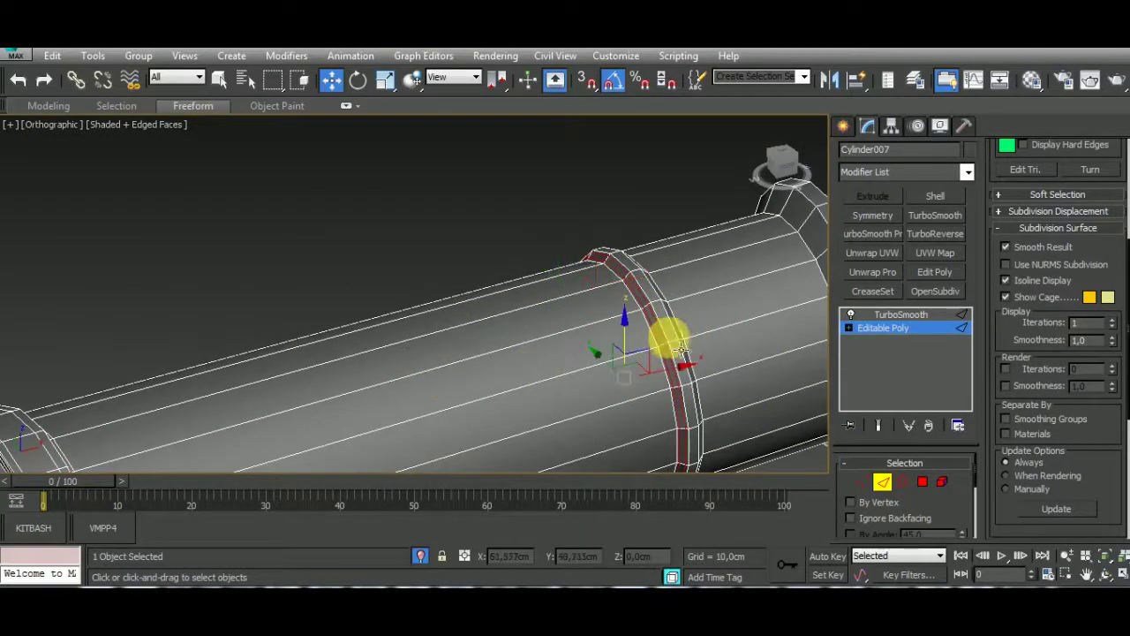
{"action": "middle_click_drag", "start_coordinate": [692, 409], "coordinate": [675, 399], "text": "alt"}
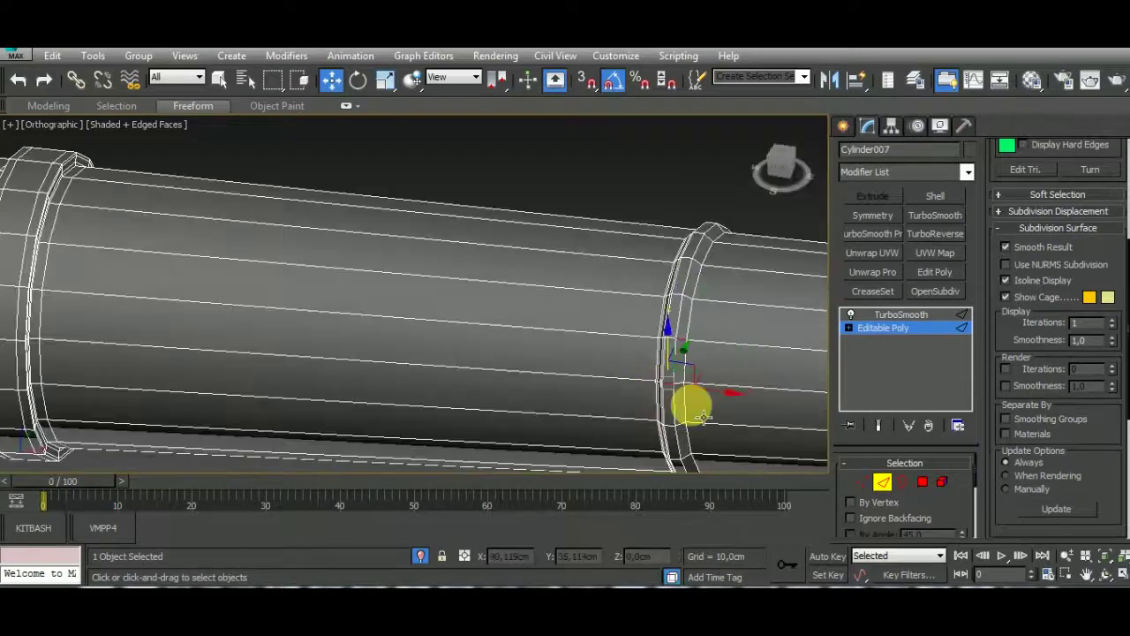
{"action": "key", "text": "ctrl+shift+e"}
{"action": "left_click", "coordinate": [423, 376]}
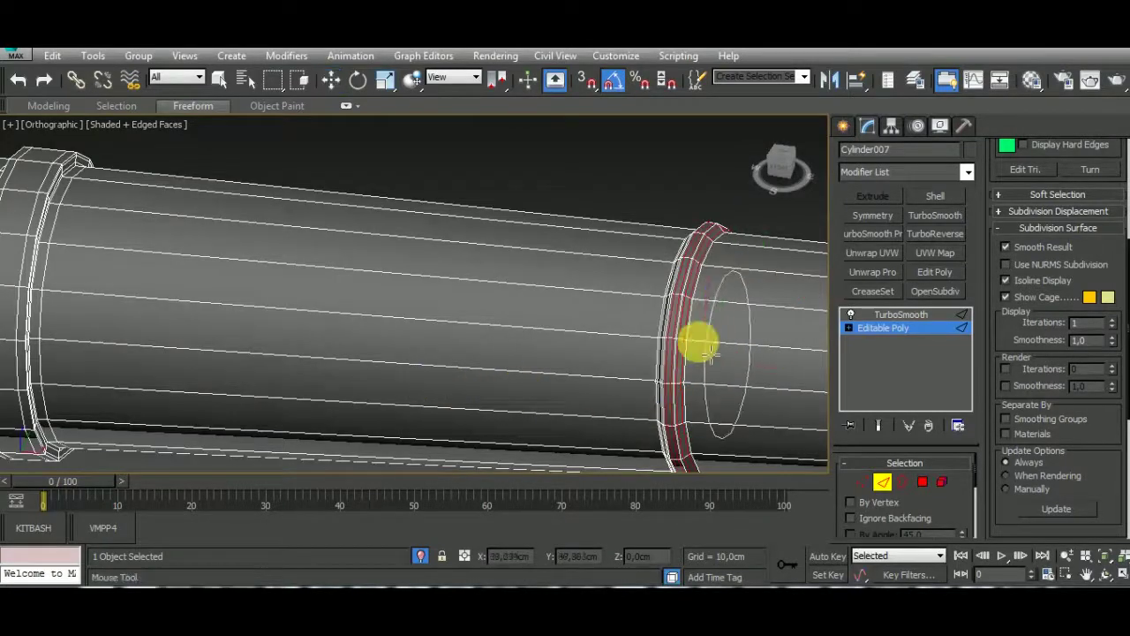
{"action": "mouse_move", "coordinate": [706, 349]}
{"action": "middle_mouse_down", "text": "alt"}
{"action": "mouse_move", "coordinate": [628, 320]}
{"action": "mouse_move", "coordinate": [733, 370]}
{"action": "mouse_move", "coordinate": [644, 351]}
{"action": "mouse_move", "coordinate": [722, 263]}
{"action": "middle_mouse_up", "text": "alt"}
{"action": "scroll", "coordinate": [644, 350], "scroll_direction": "down", "scroll_amount": 3}
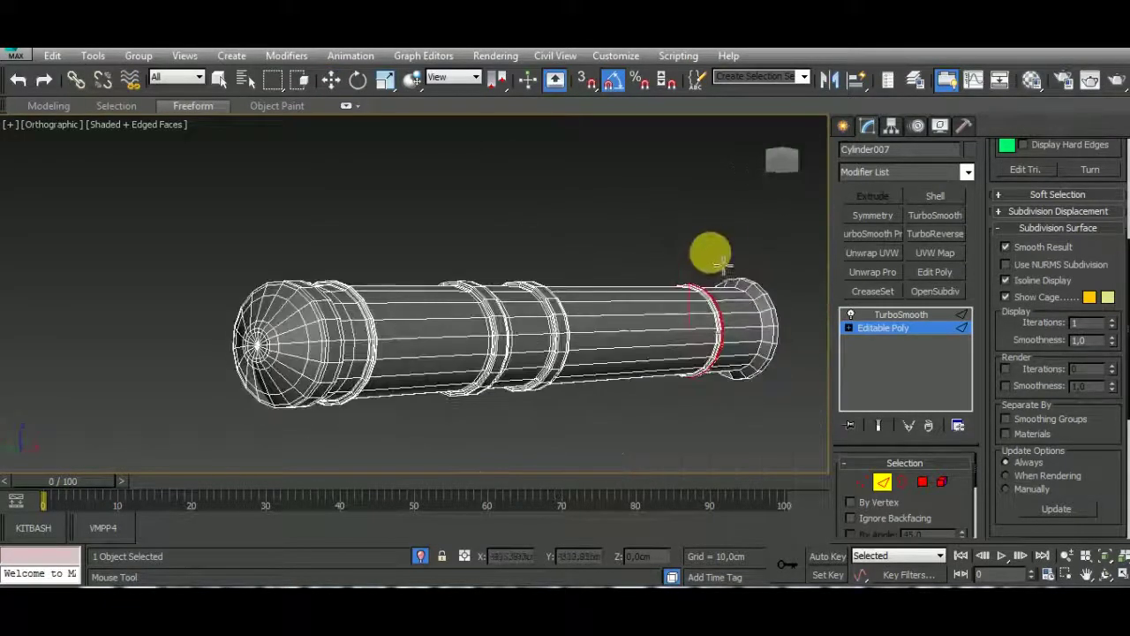
Ring-select an edge and Connect it with 2 segments, Pinch 78 and Slide 92.
{"action": "key", "text": "w"}
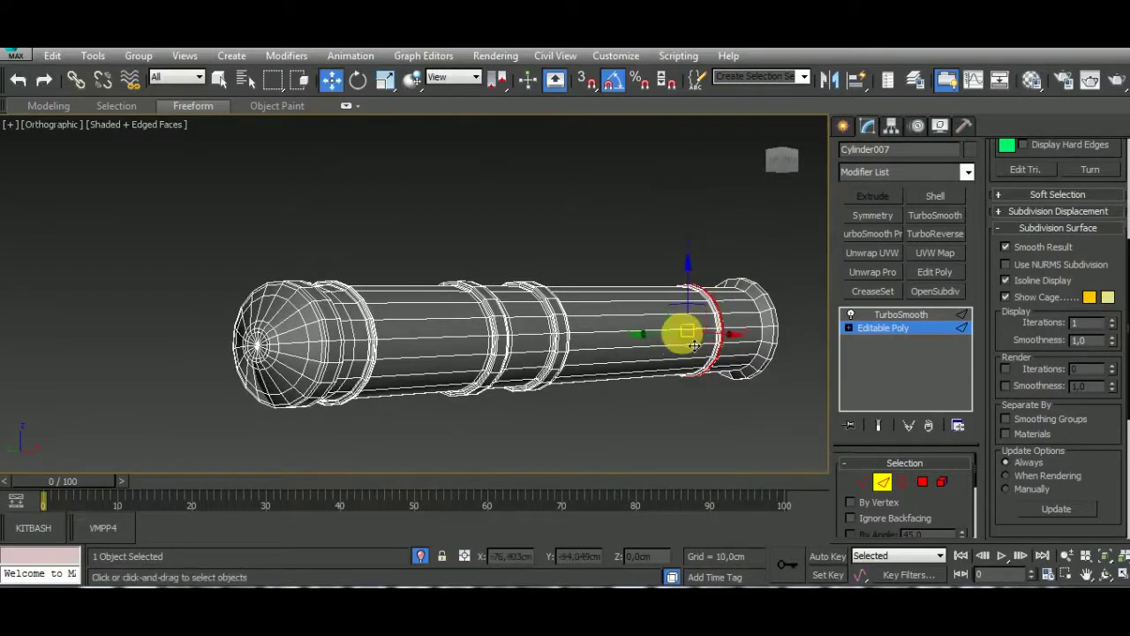
{"action": "key", "text": "alt+r"}
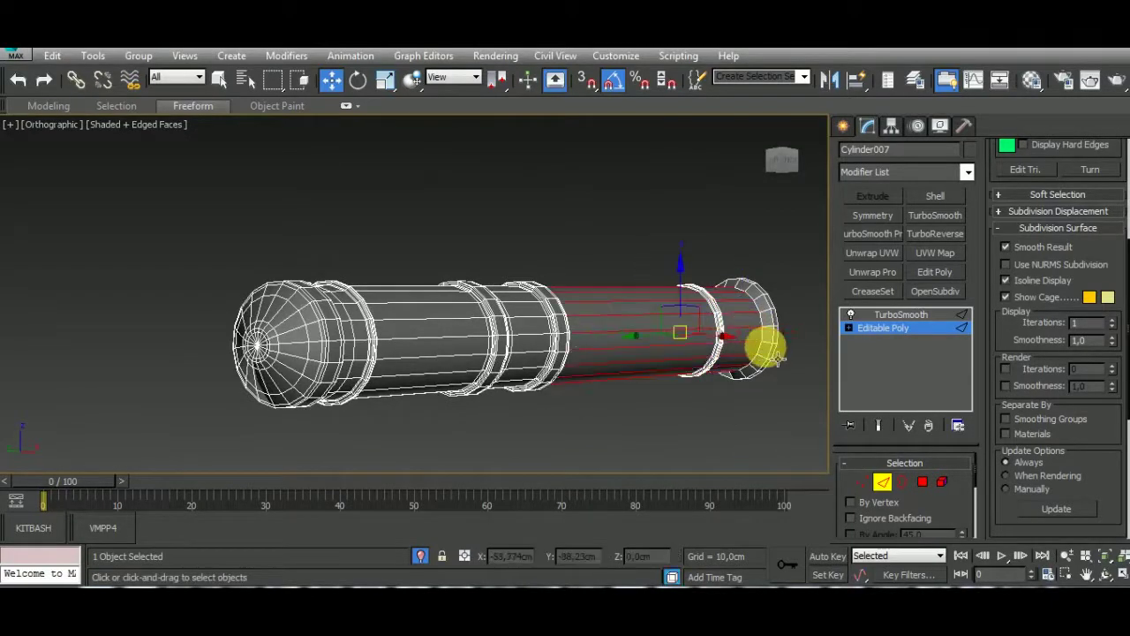
{"action": "key", "text": "ctrl+shift+e"}
{"action": "left_click_drag", "start_coordinate": [430, 305], "coordinate": [530, 291]}
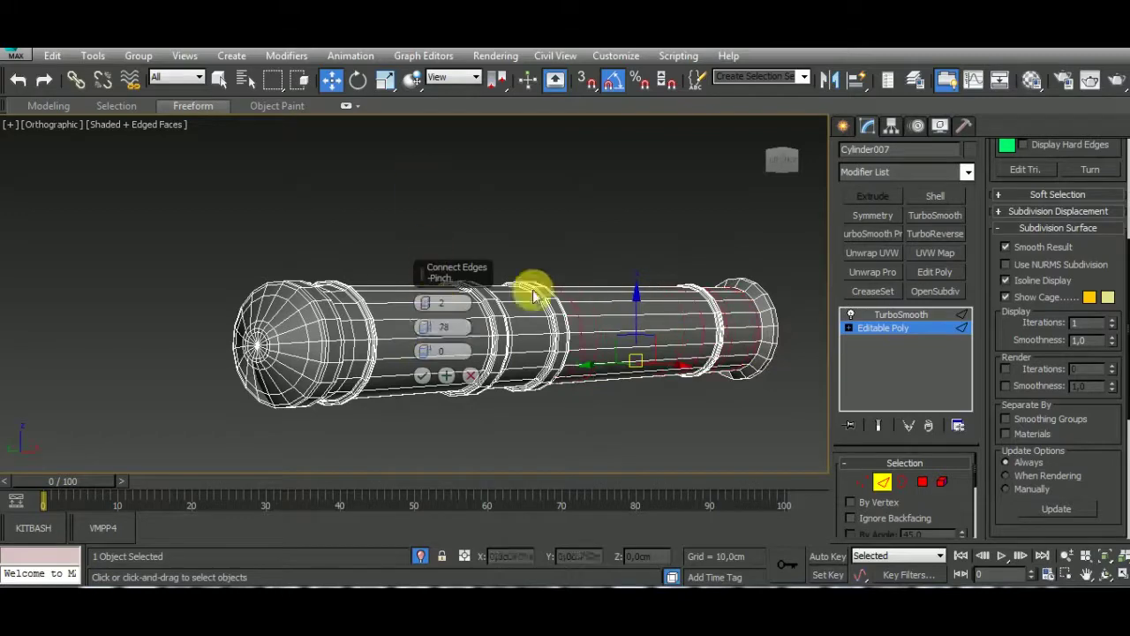
{"action": "middle_click_drag", "start_coordinate": [530, 290], "coordinate": [517, 444], "text": "alt"}
{"action": "scroll", "coordinate": [588, 398], "scroll_direction": "up", "scroll_amount": 3}
{"action": "scroll", "coordinate": [572, 369], "scroll_direction": "up", "scroll_amount": 4}
{"action": "scroll", "coordinate": [572, 369], "scroll_direction": "down", "scroll_amount": 4}
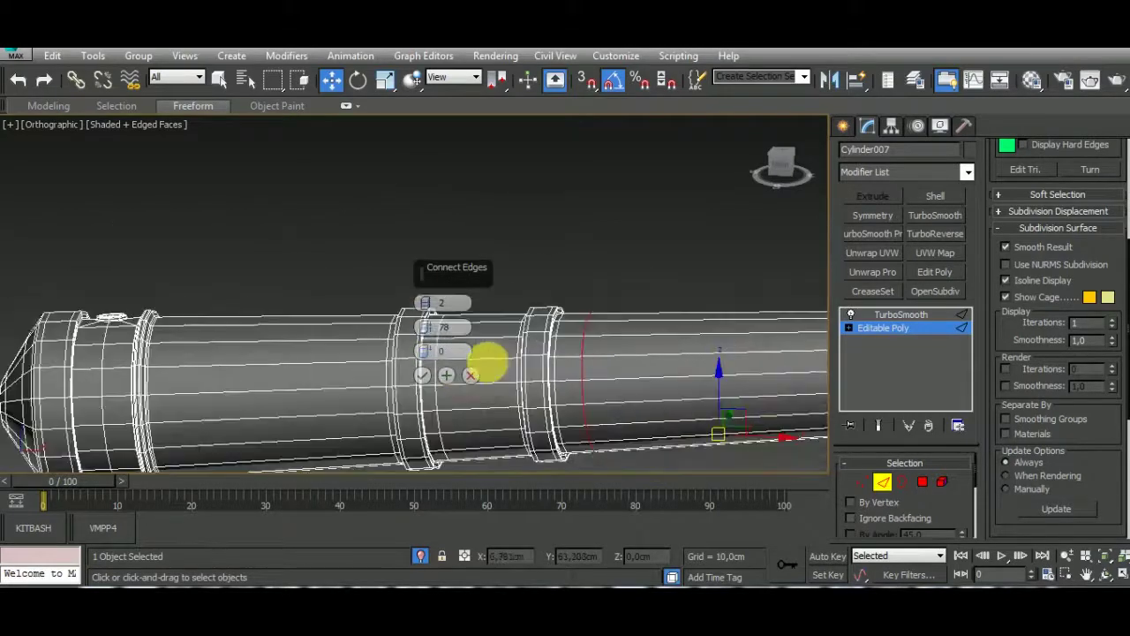
{"action": "left_click", "coordinate": [422, 374]}
Remove the selected edges from the Edit Edges rollout.
{"action": "scroll", "coordinate": [439, 330], "scroll_direction": "up", "scroll_amount": 3}
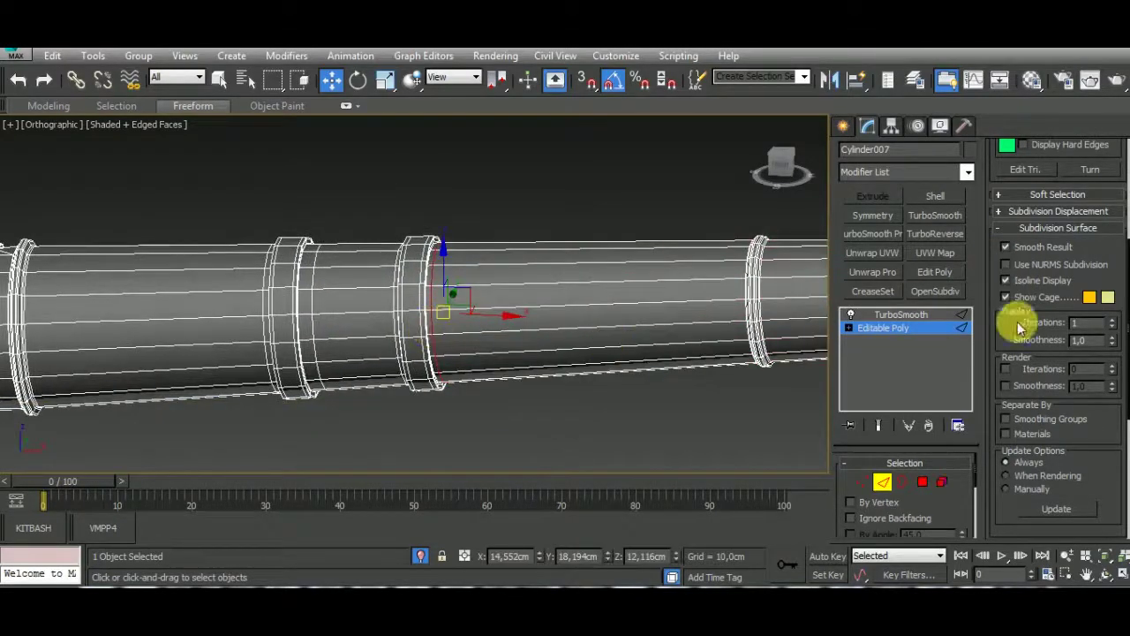
{"action": "left_click", "coordinate": [1108, 229]}
{"action": "scroll", "coordinate": [1072, 256], "scroll_direction": "up", "scroll_amount": 5}
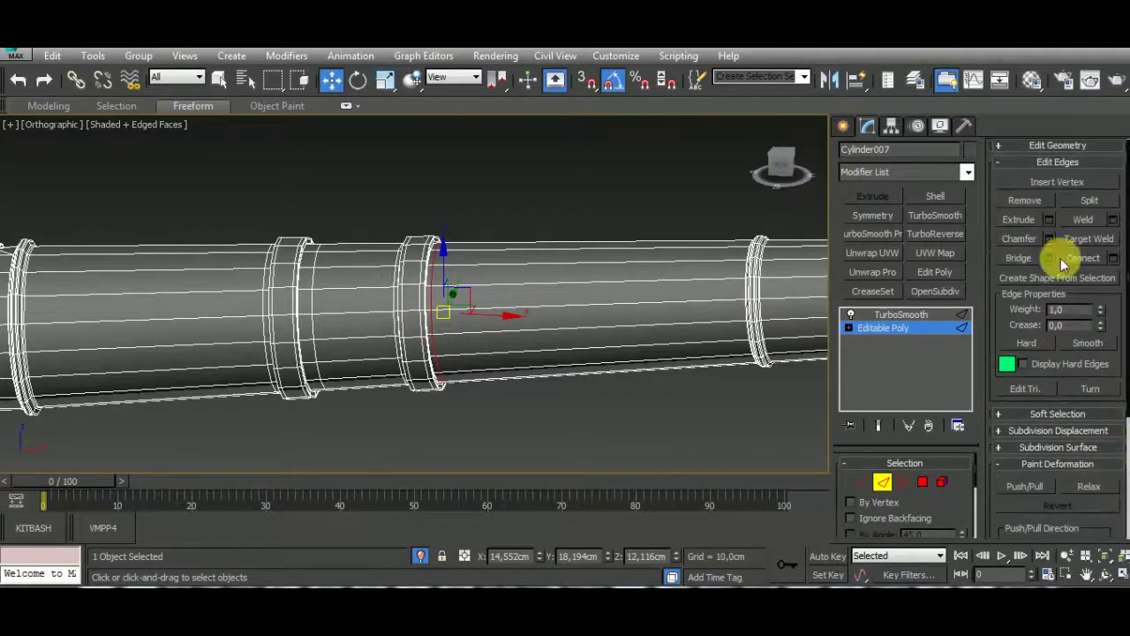
{"action": "left_click", "coordinate": [1024, 204]}
Select the edge ring near the muzzle and connect it with two new loops.
{"action": "middle_click_drag", "start_coordinate": [529, 335], "coordinate": [570, 345], "text": "alt"}
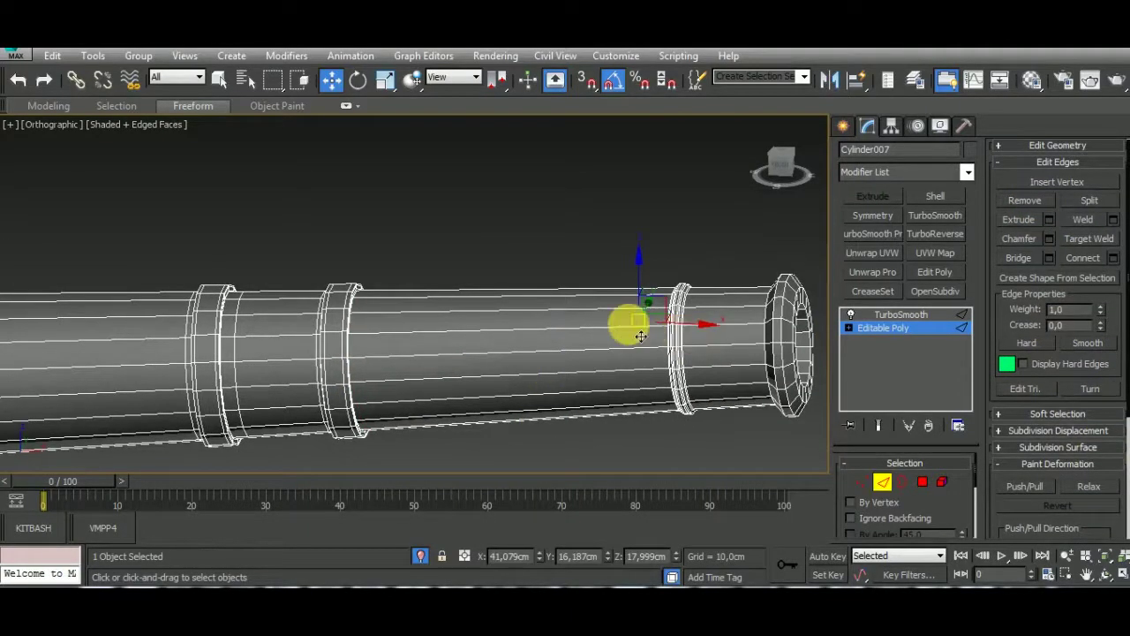
{"action": "left_click", "coordinate": [744, 340]}
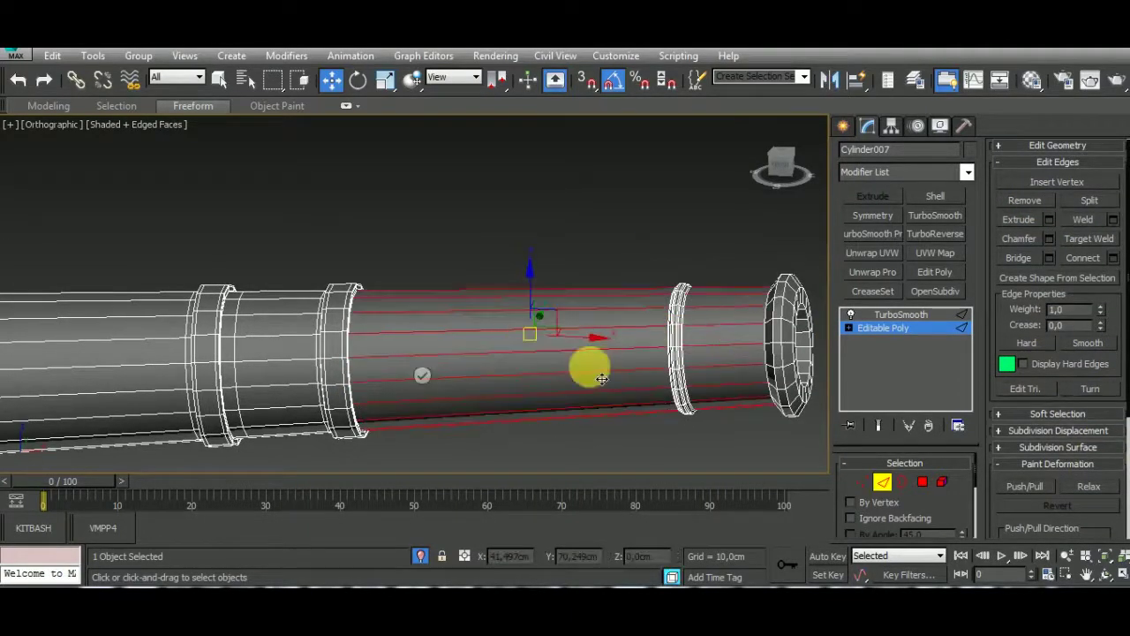
{"action": "key", "text": "ctrl+shift+e"}
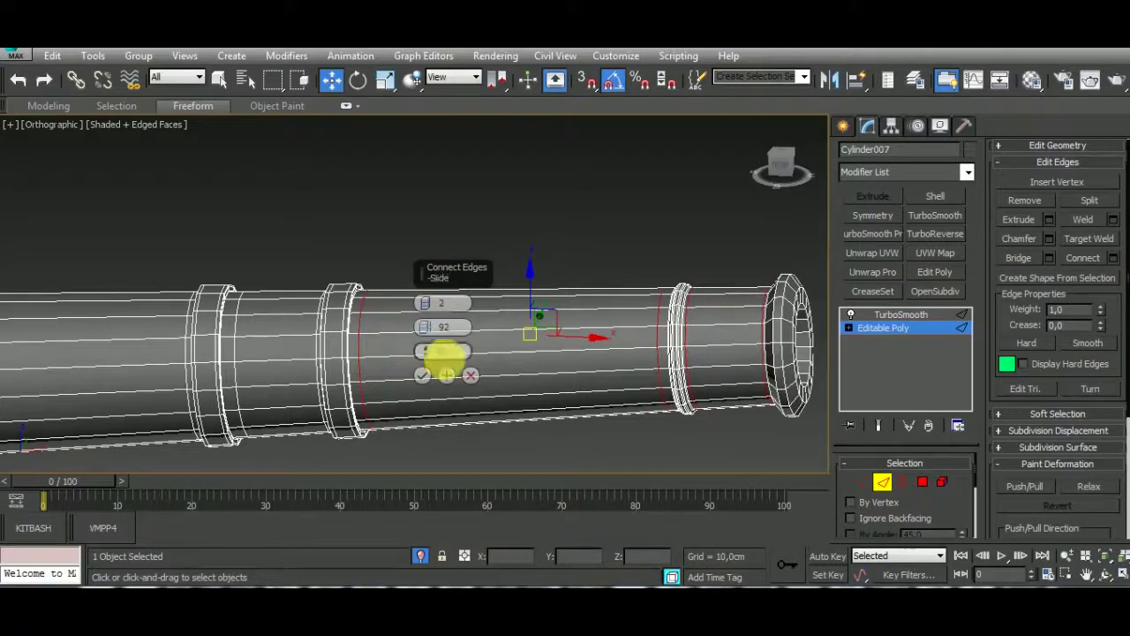
{"action": "left_click", "coordinate": [423, 374]}
{"action": "scroll", "coordinate": [745, 447], "scroll_direction": "up", "scroll_amount": 3}
{"action": "middle_click_drag", "start_coordinate": [732, 408], "coordinate": [539, 272], "text": "alt"}
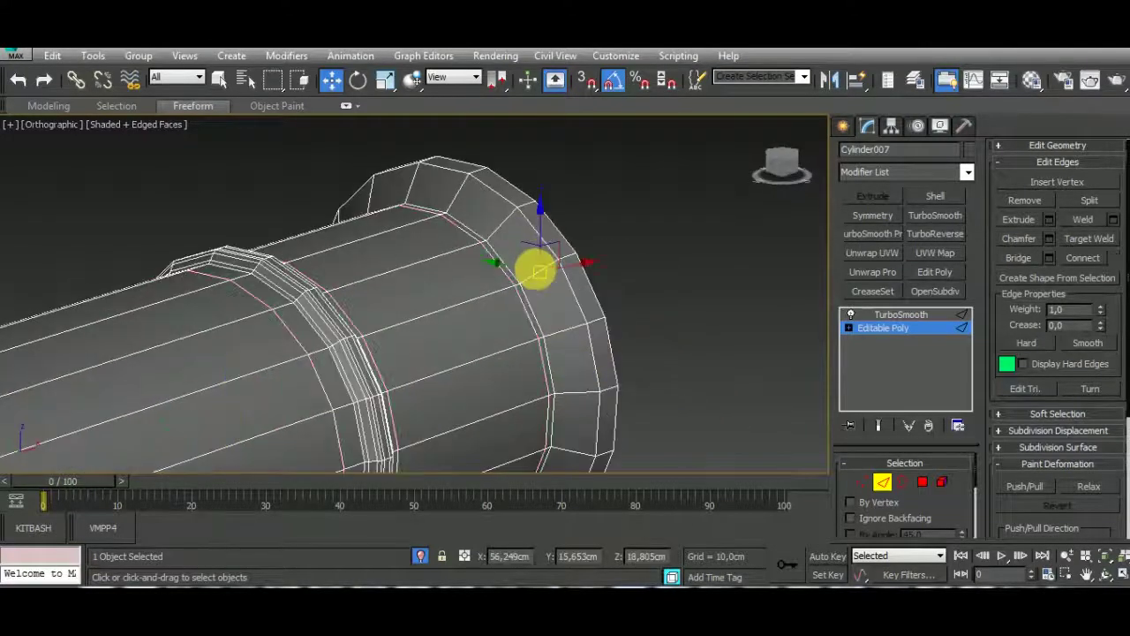
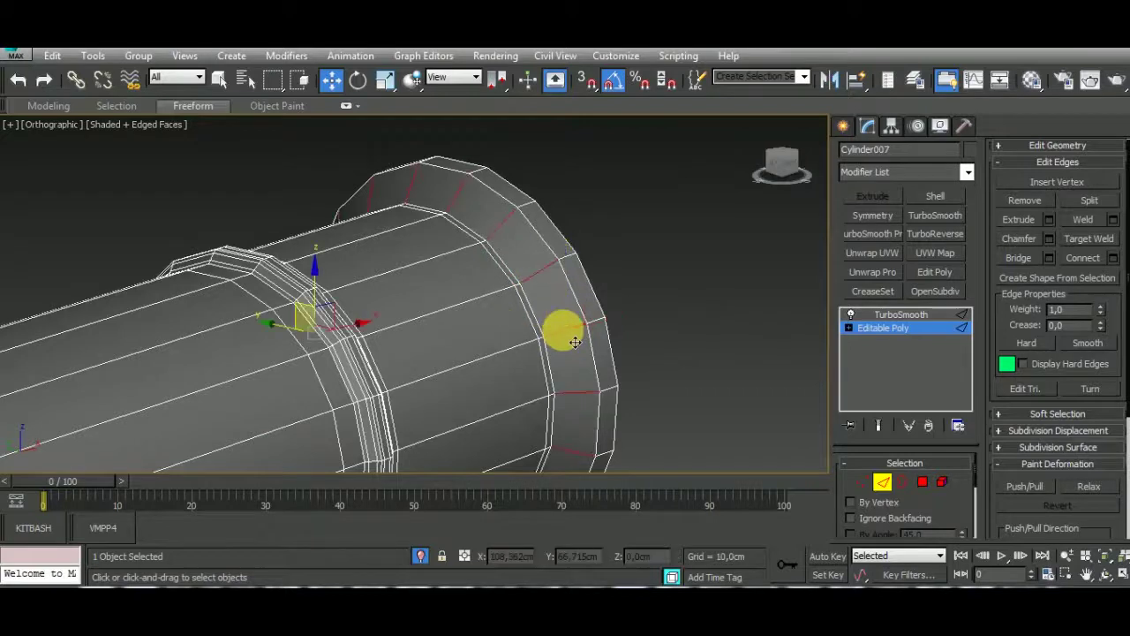
Pinch the 2 connecting segments to 64, tight against the muzzle ring, and confirm.
{"action": "left_click", "coordinate": [425, 327]}
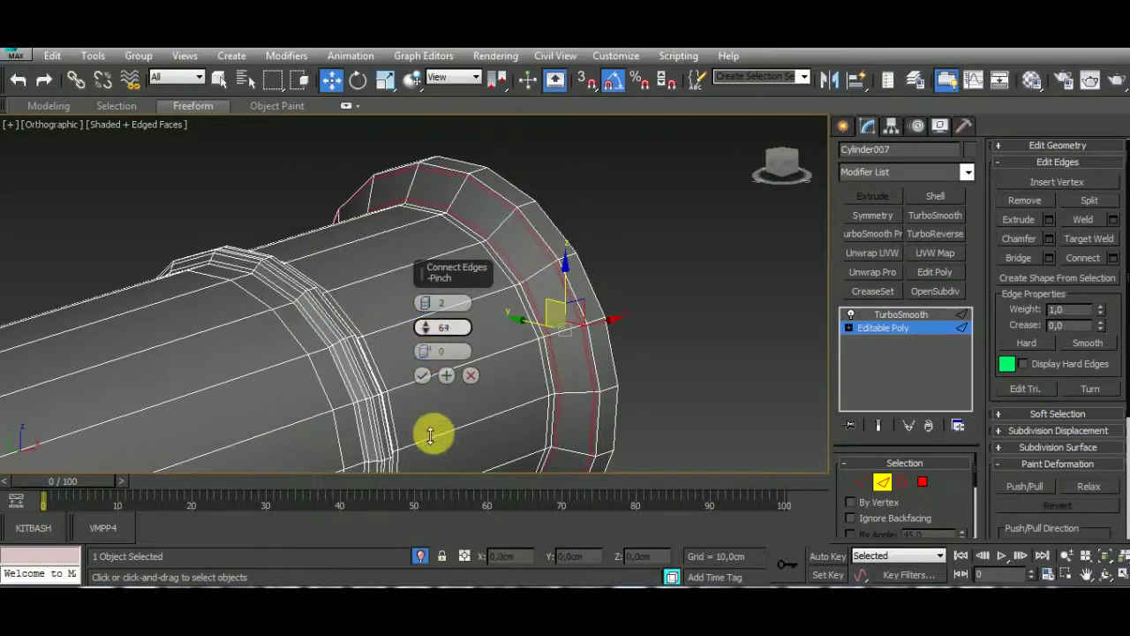
{"action": "left_click_drag", "start_coordinate": [430, 434], "coordinate": [606, 302]}
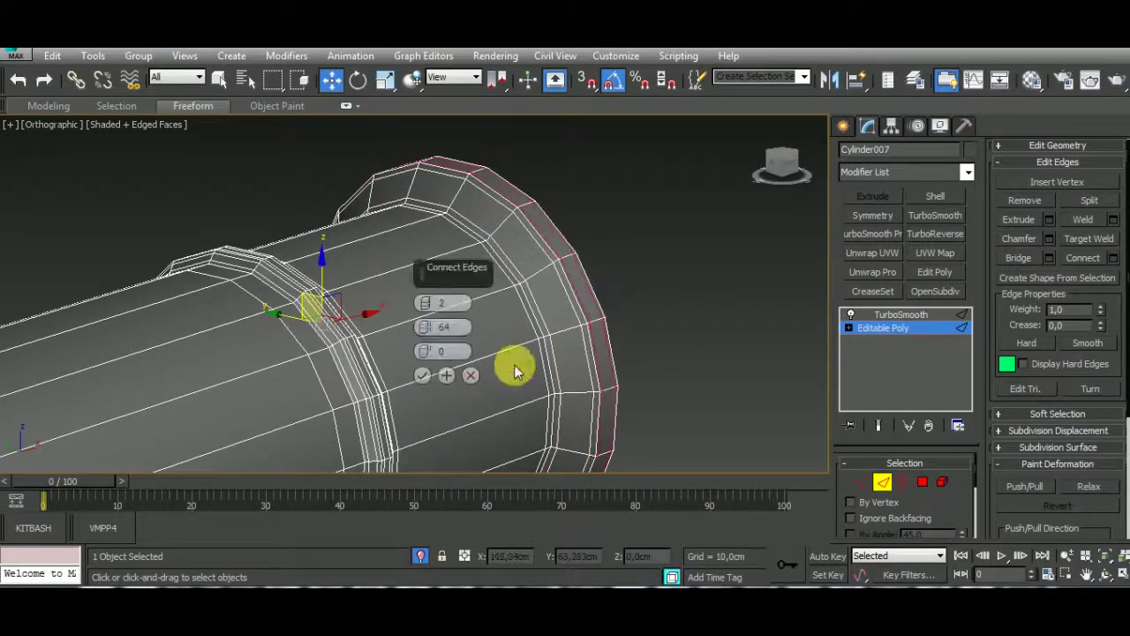
{"action": "left_click", "coordinate": [422, 374]}
{"action": "scroll", "coordinate": [618, 396], "scroll_direction": "down", "scroll_amount": 3}
Select the inner rim loop of the bore opening and connect support edges inside it.
{"action": "middle_click_drag", "start_coordinate": [618, 396], "coordinate": [450, 373], "text": "alt"}
{"action": "scroll", "coordinate": [489, 302], "scroll_direction": "up", "scroll_amount": 4}
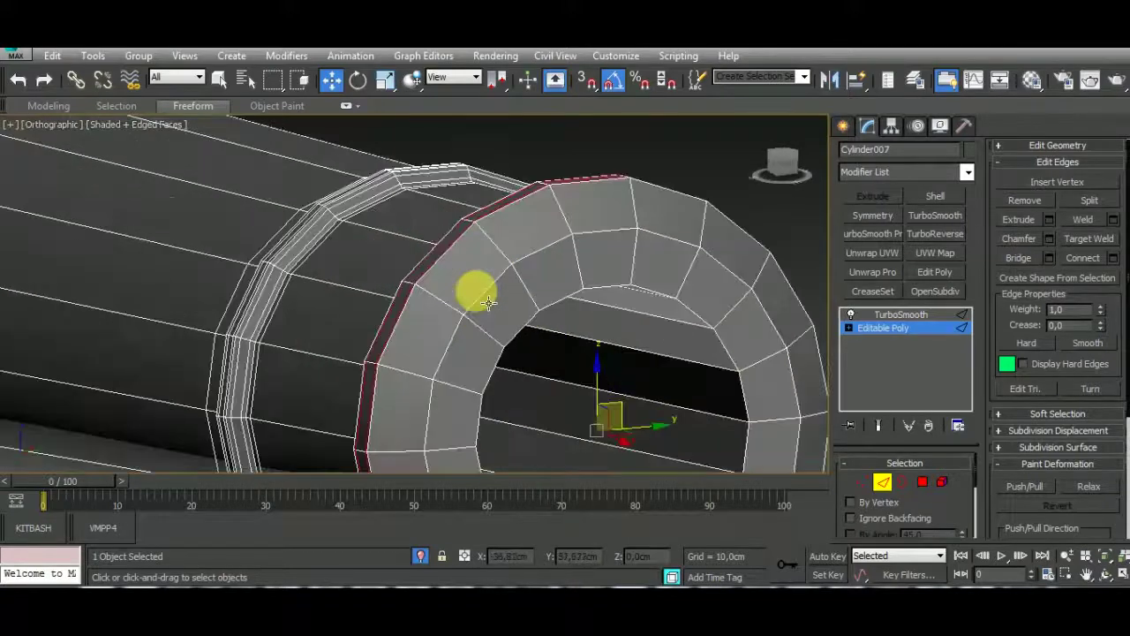
{"action": "scroll", "coordinate": [488, 303], "scroll_direction": "down", "scroll_amount": 3}
{"action": "middle_click_drag", "start_coordinate": [466, 291], "coordinate": [585, 377], "text": "alt"}
{"action": "double_click", "coordinate": [585, 378]}
{"action": "scroll", "coordinate": [474, 369], "scroll_direction": "up", "scroll_amount": 3}
{"action": "key", "text": "ctrl+shift+e"}
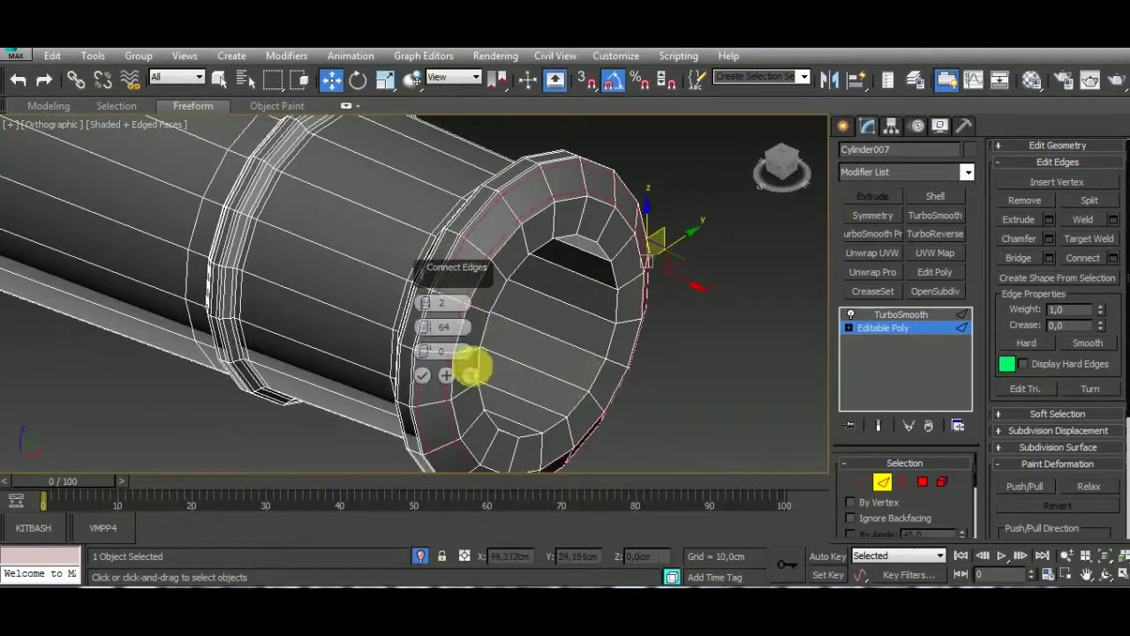
{"action": "left_click", "coordinate": [470, 374]}
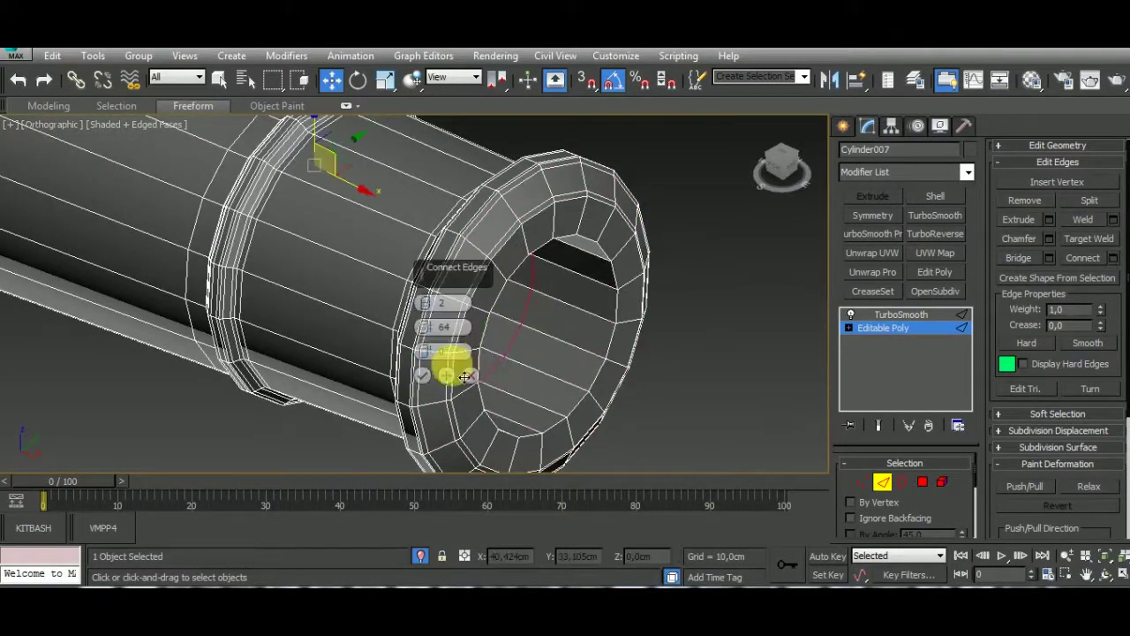
{"action": "left_click", "coordinate": [464, 377]}
{"action": "double_click", "coordinate": [468, 384]}
{"action": "key", "text": "ctrl+shift+e"}
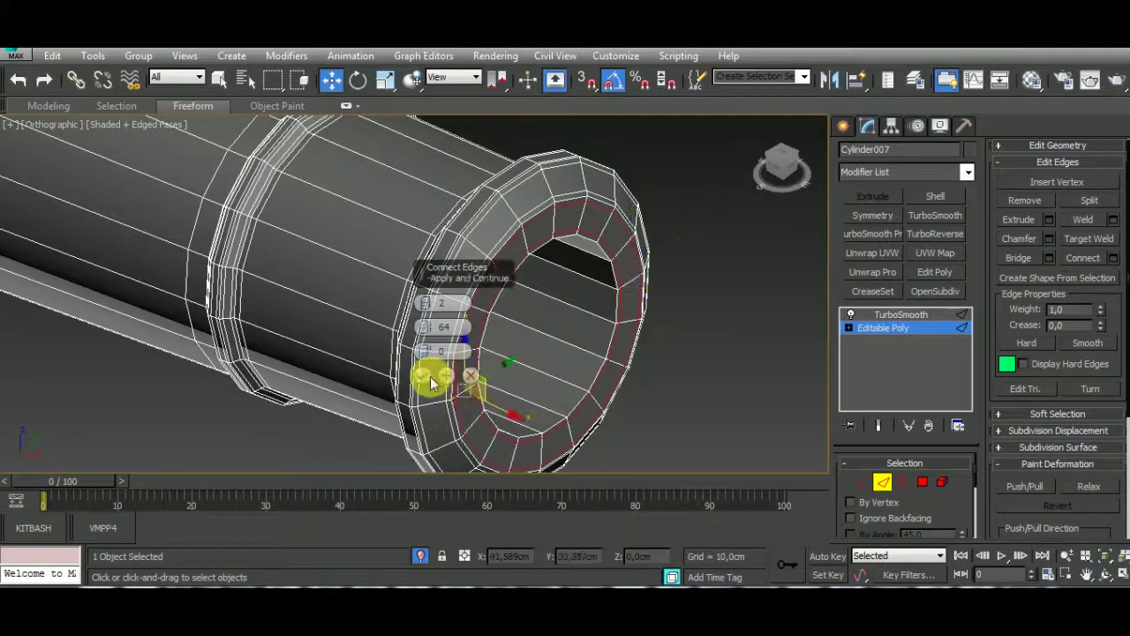
{"action": "left_click", "coordinate": [425, 378]}
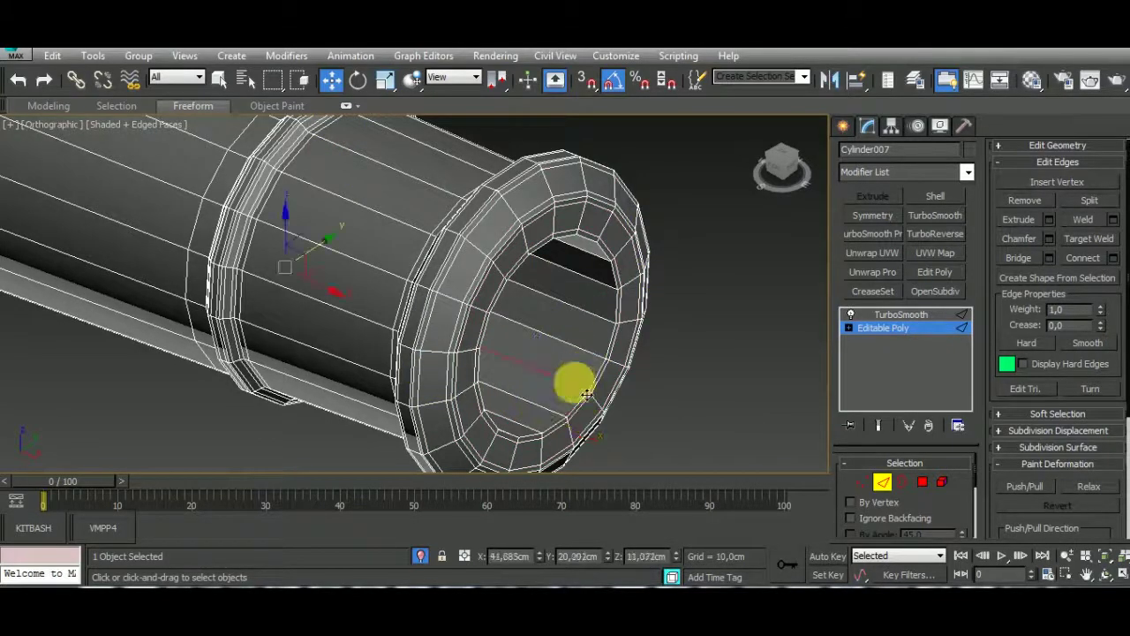
{"action": "scroll", "coordinate": [615, 373], "scroll_direction": "down", "scroll_amount": 5}
Leave edge editing on Cylinder007 and set its TurboSmooth iterations to 2.
{"action": "middle_click_drag", "start_coordinate": [688, 389], "coordinate": [709, 381], "text": "alt"}
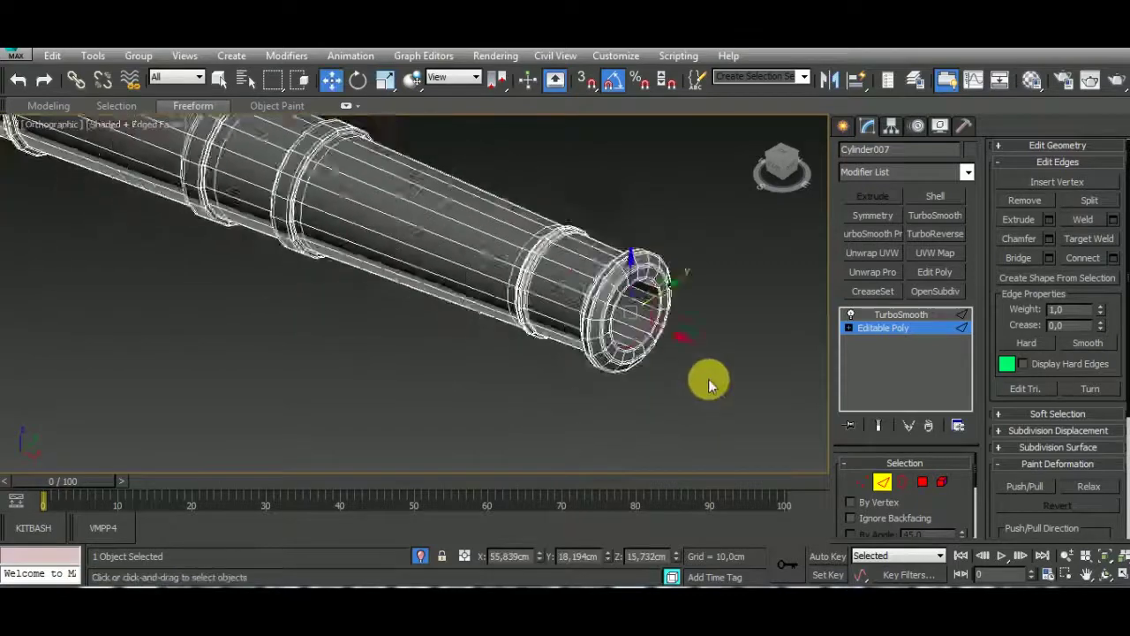
{"action": "scroll", "coordinate": [709, 381], "scroll_direction": "down", "scroll_amount": 2}
{"action": "key", "text": "w"}
{"action": "left_click", "coordinate": [882, 481]}
{"action": "left_click", "coordinate": [901, 314]}
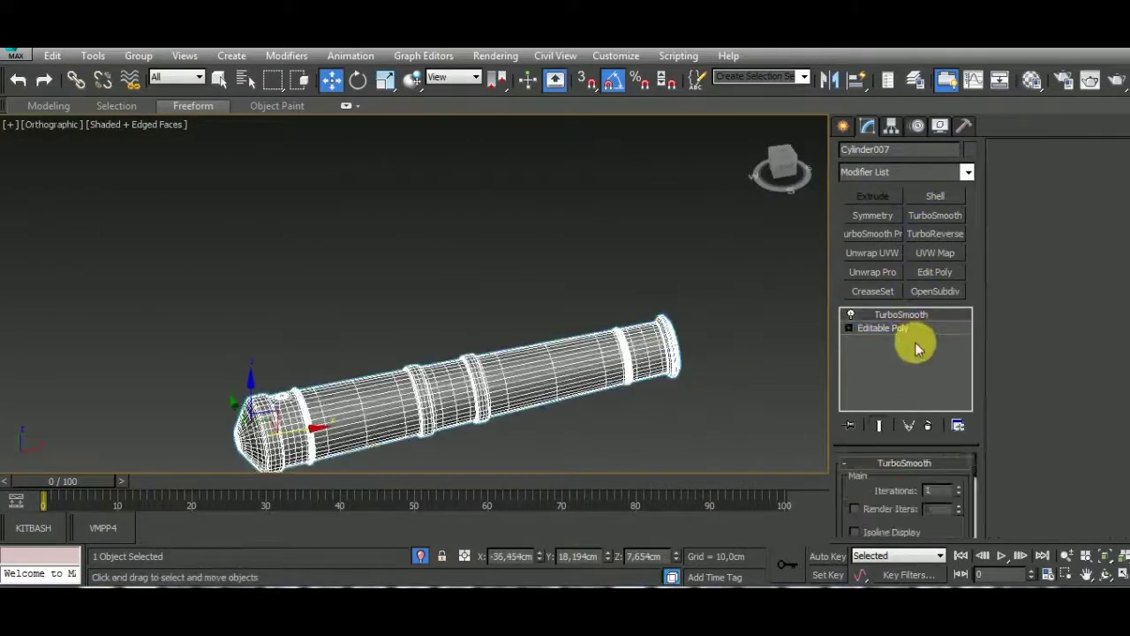
{"action": "left_click", "coordinate": [959, 488]}
Turn off Edged Faces and inspect the smoothed barrel until it lies nearly horizontal.
{"action": "middle_click_drag", "start_coordinate": [598, 397], "coordinate": [529, 336], "text": "alt"}
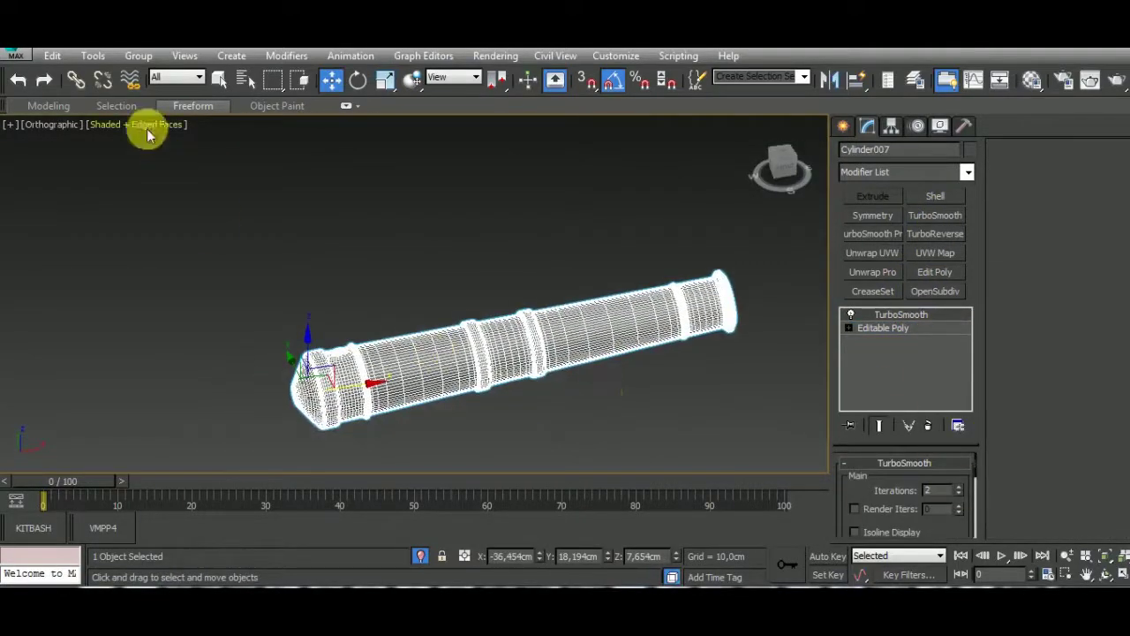
{"action": "left_click", "coordinate": [147, 125]}
{"action": "left_click", "coordinate": [189, 197]}
{"action": "middle_click_drag", "start_coordinate": [496, 472], "coordinate": [434, 368], "text": "alt"}
{"action": "scroll", "coordinate": [433, 368], "scroll_direction": "up", "scroll_amount": 4}
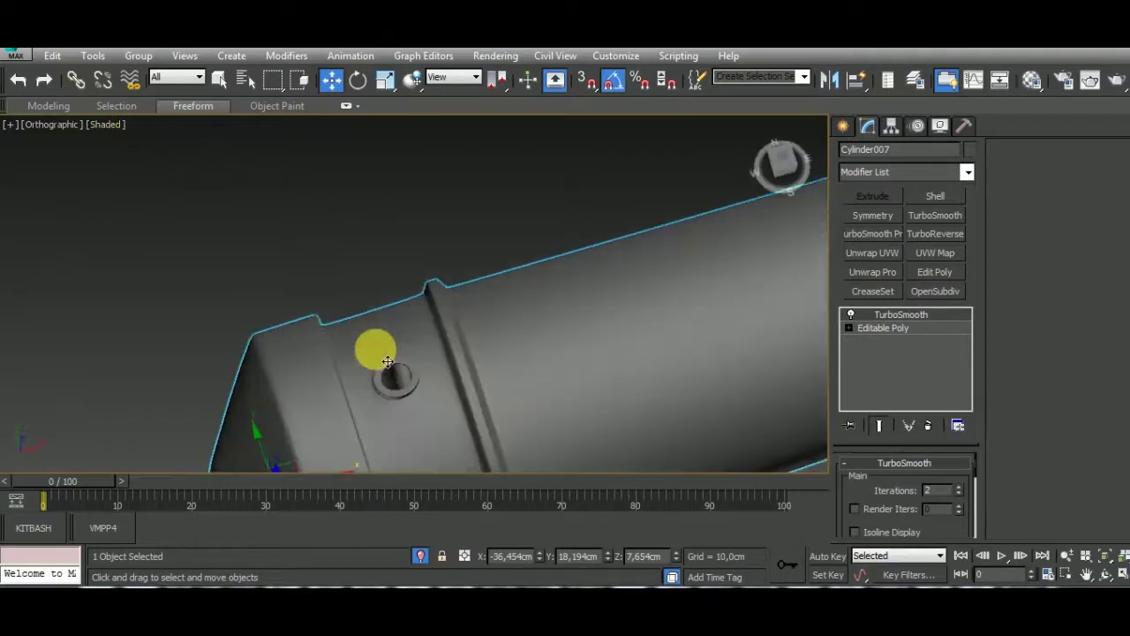
{"action": "scroll", "coordinate": [379, 353], "scroll_direction": "down", "scroll_amount": 4}
{"action": "middle_click_drag", "start_coordinate": [368, 330], "coordinate": [627, 320], "text": "alt"}
Exit isolation, turn Edged Faces back on, and select the small arched strap.
{"action": "left_click", "coordinate": [424, 549]}
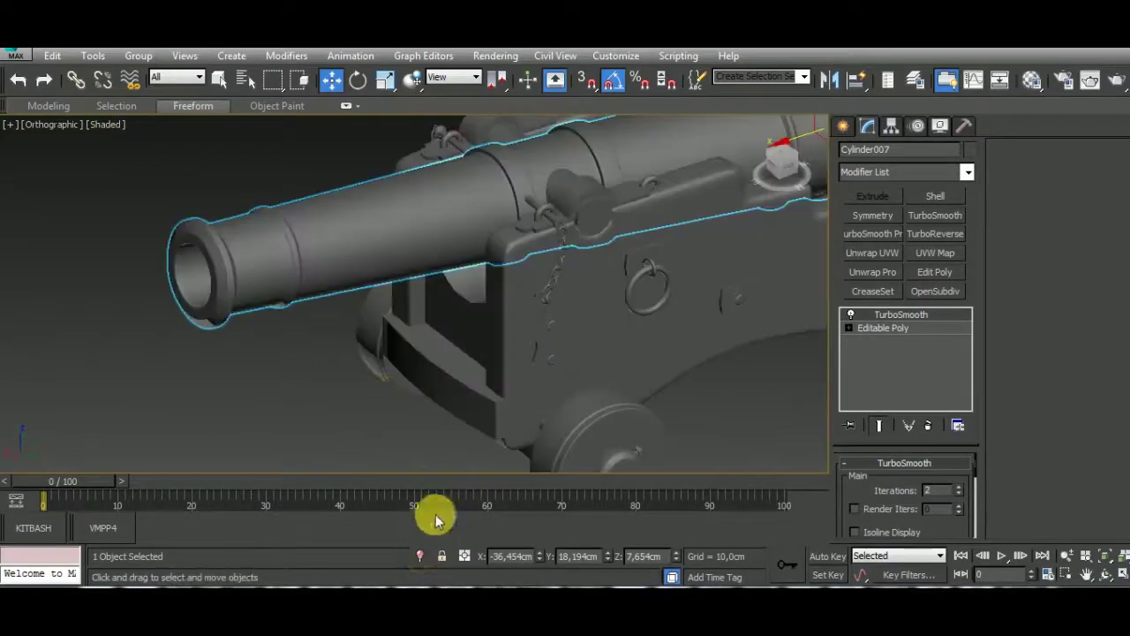
{"action": "scroll", "coordinate": [454, 295], "scroll_direction": "down", "scroll_amount": 6}
{"action": "left_click", "coordinate": [111, 125]}
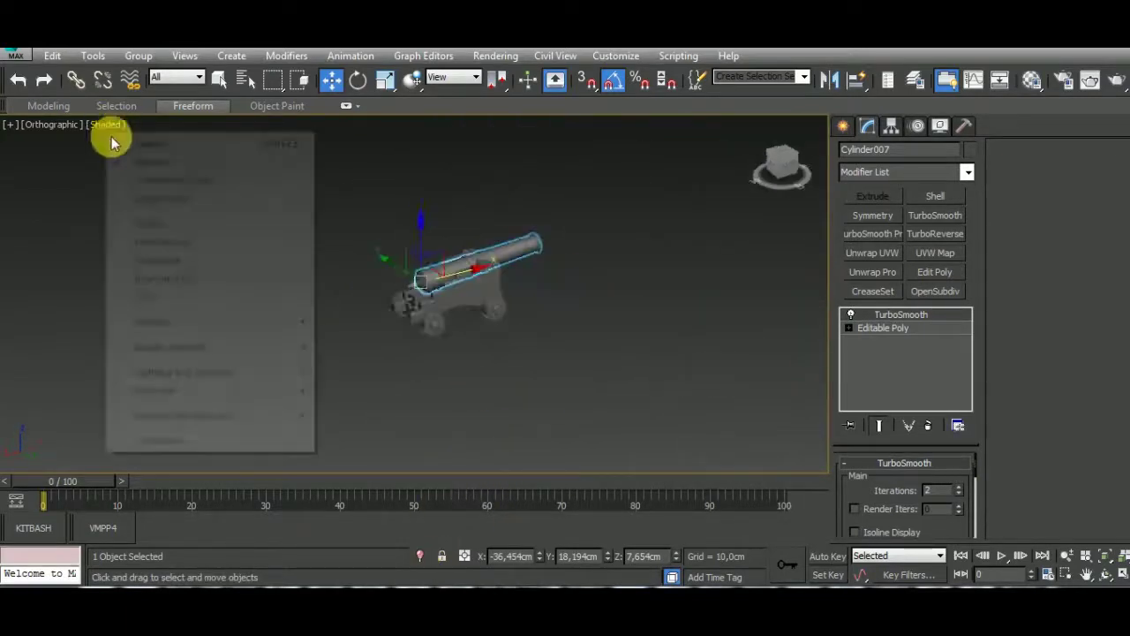
{"action": "left_click", "coordinate": [154, 197]}
{"action": "scroll", "coordinate": [454, 341], "scroll_direction": "up", "scroll_amount": 8}
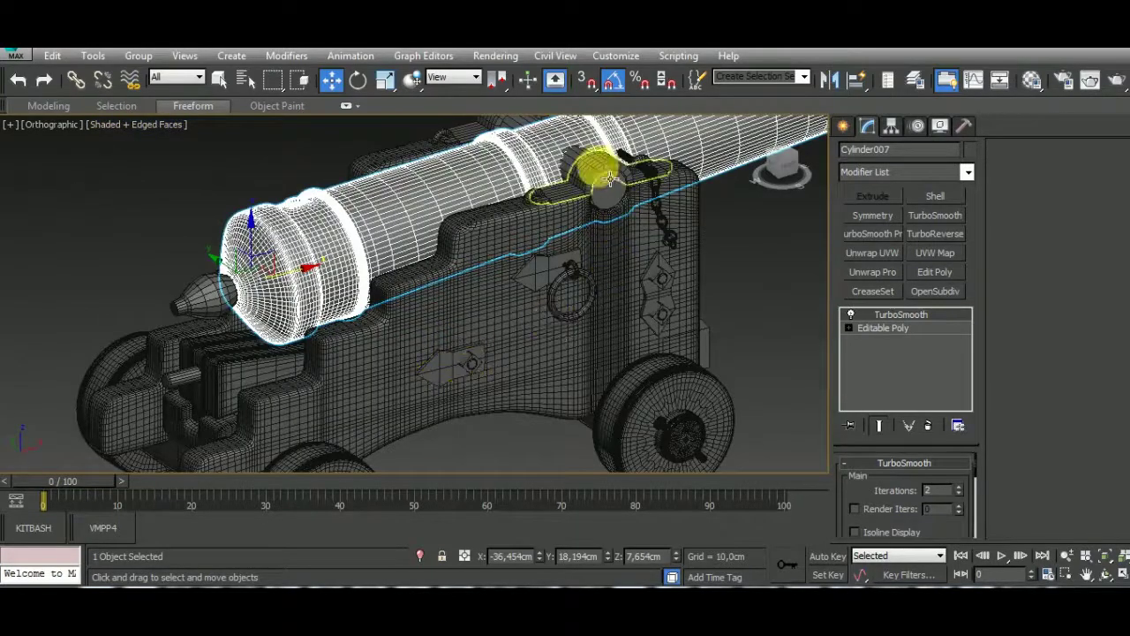
{"action": "left_click", "coordinate": [596, 171]}
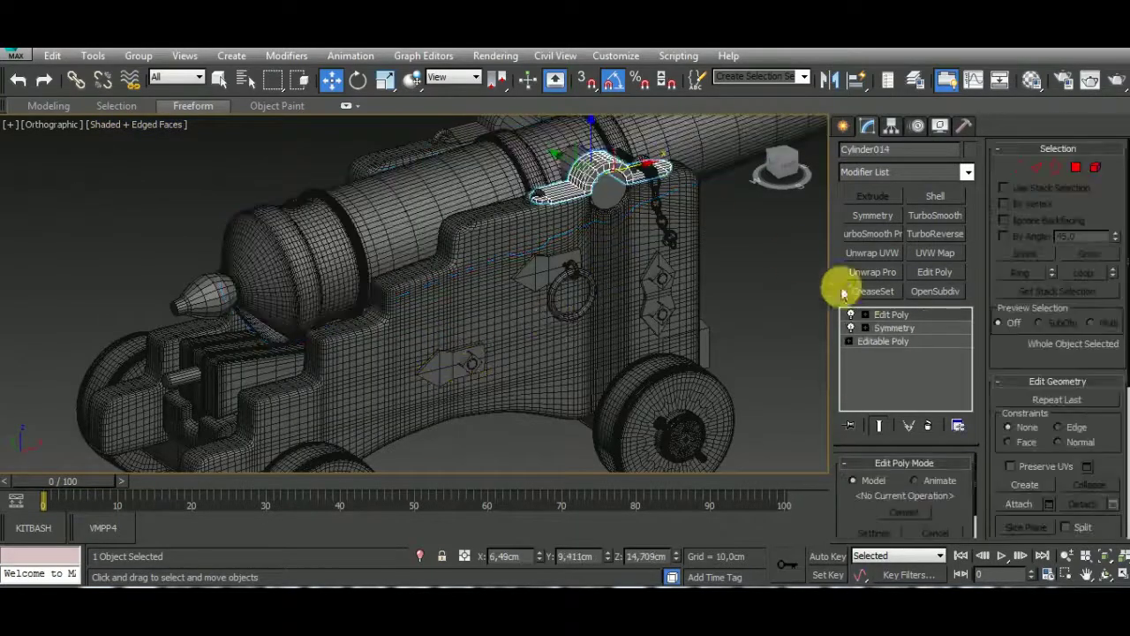
Collapse the strap's modifier stack to an editable poly and isolate it.
{"action": "right_click", "coordinate": [936, 320]}
{"action": "left_click", "coordinate": [972, 410]}
{"action": "left_click", "coordinate": [644, 379]}
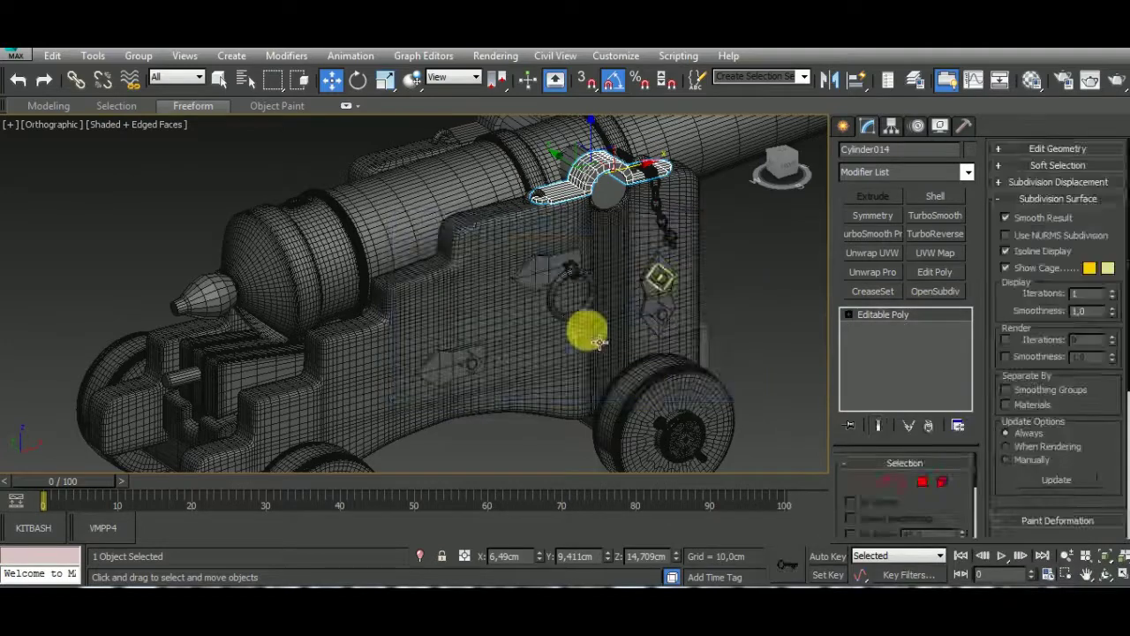
{"action": "left_click", "coordinate": [424, 555]}
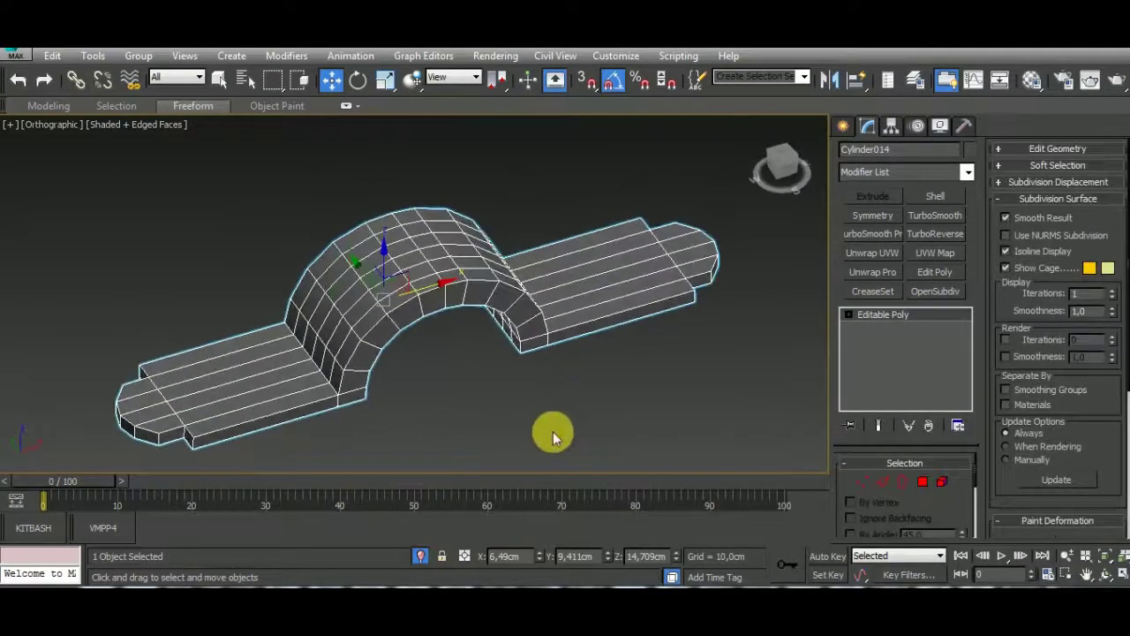
Remove an edge ring running around the strap's arch.
{"action": "left_click", "coordinate": [882, 483]}
{"action": "left_click", "coordinate": [428, 340]}
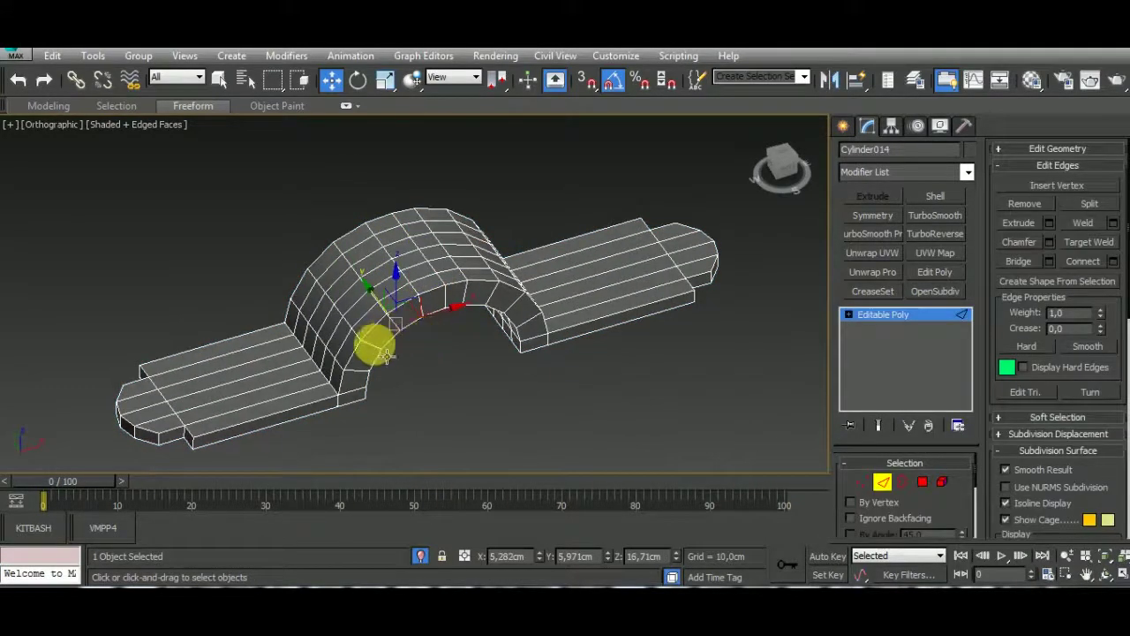
{"action": "left_click", "coordinate": [395, 362], "text": "shift"}
{"action": "mouse_move", "coordinate": [395, 368]}
{"action": "middle_mouse_down", "text": "alt"}
{"action": "mouse_move", "coordinate": [403, 303]}
{"action": "mouse_move", "coordinate": [383, 333]}
{"action": "middle_mouse_up", "text": "alt"}
{"action": "scroll", "coordinate": [383, 333], "scroll_direction": "up", "scroll_amount": 5}
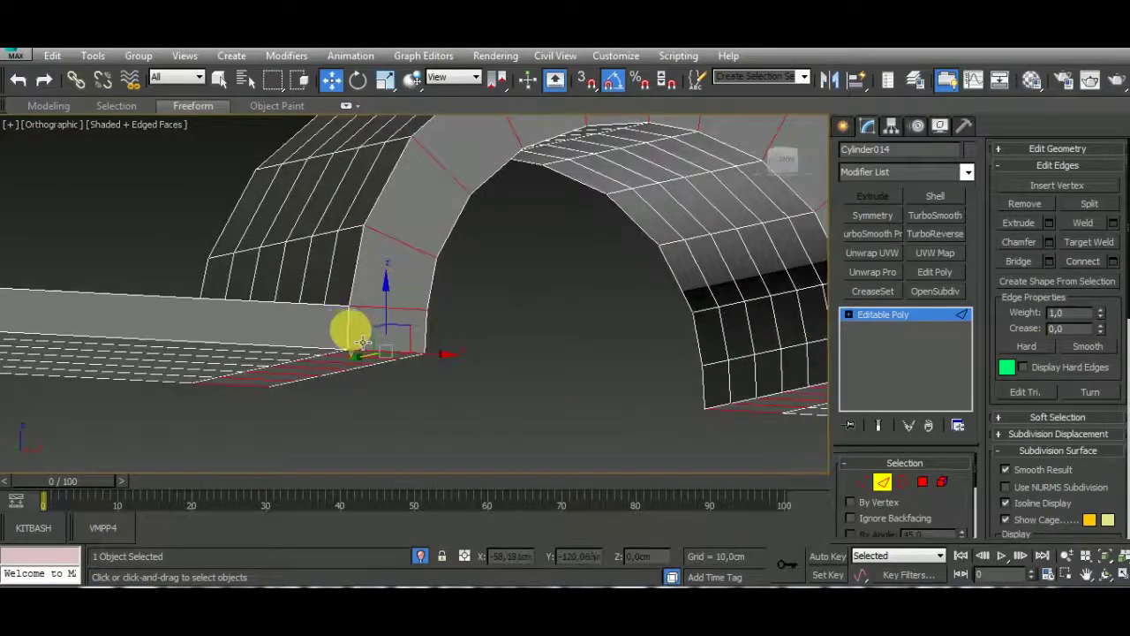
{"action": "scroll", "coordinate": [348, 328], "scroll_direction": "down", "scroll_amount": 4}
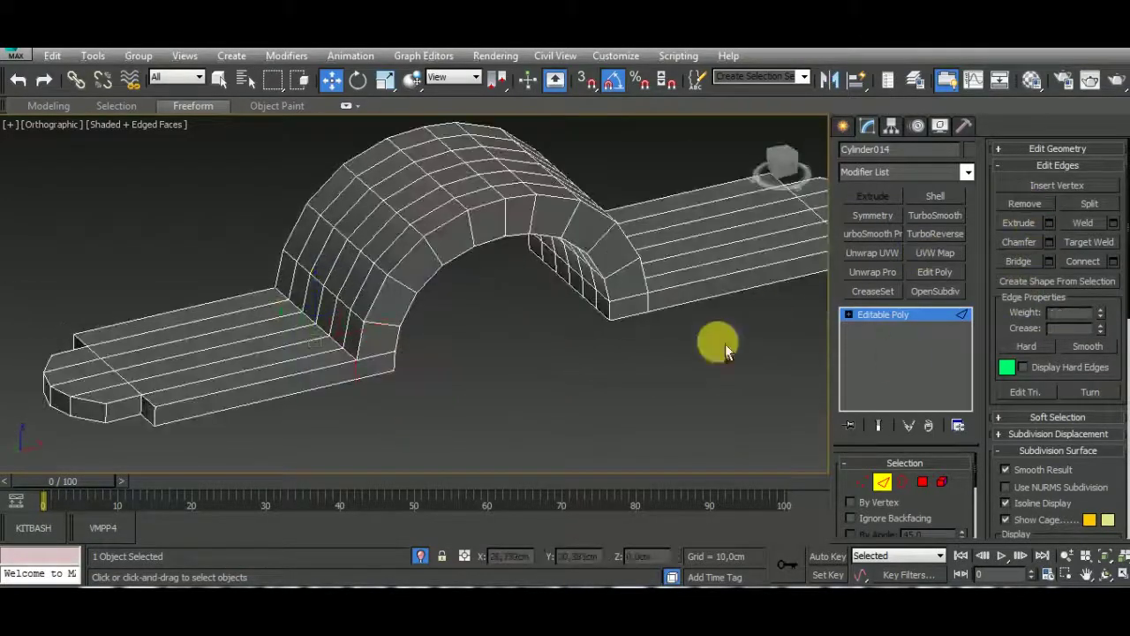
{"action": "middle_click_drag", "start_coordinate": [724, 350], "coordinate": [620, 354], "text": "alt"}
{"action": "left_click", "coordinate": [1022, 215]}
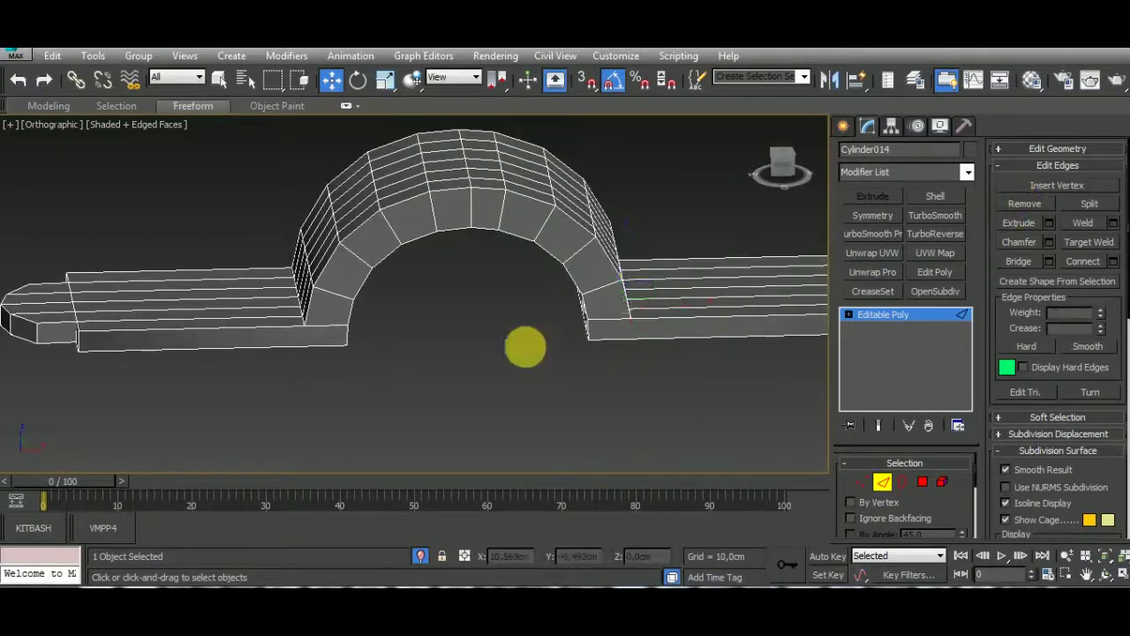
Connect 2 support edges, pinched to 40, across the strap's bottom edge loop.
{"action": "middle_click_drag", "start_coordinate": [525, 346], "coordinate": [525, 373], "text": "alt"}
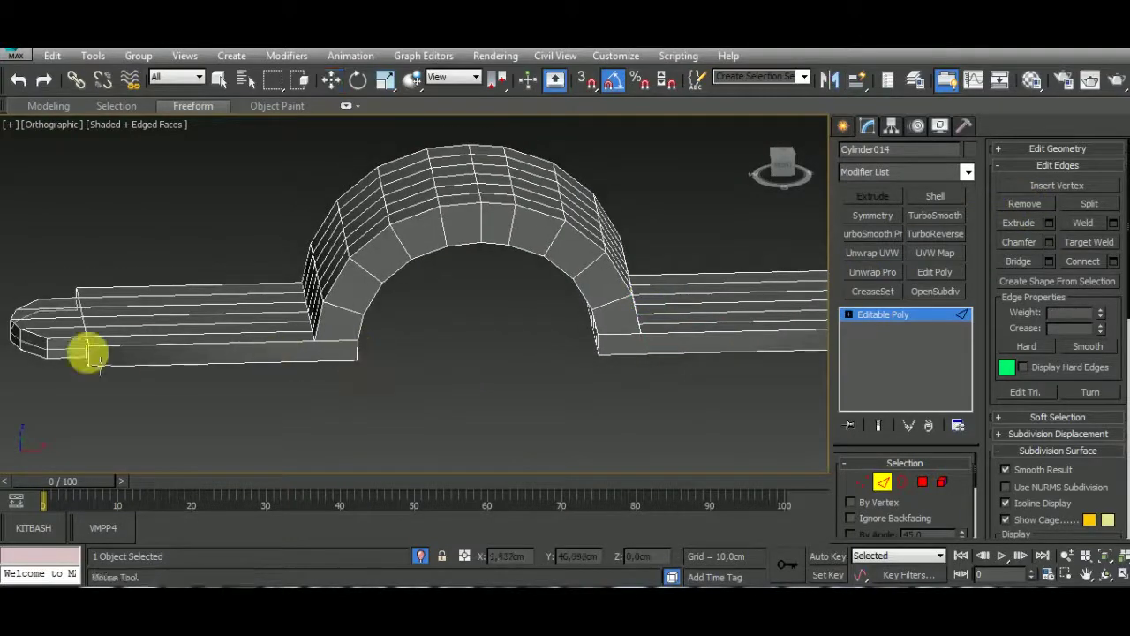
{"action": "middle_click_drag", "start_coordinate": [448, 422], "coordinate": [530, 427], "text": "alt"}
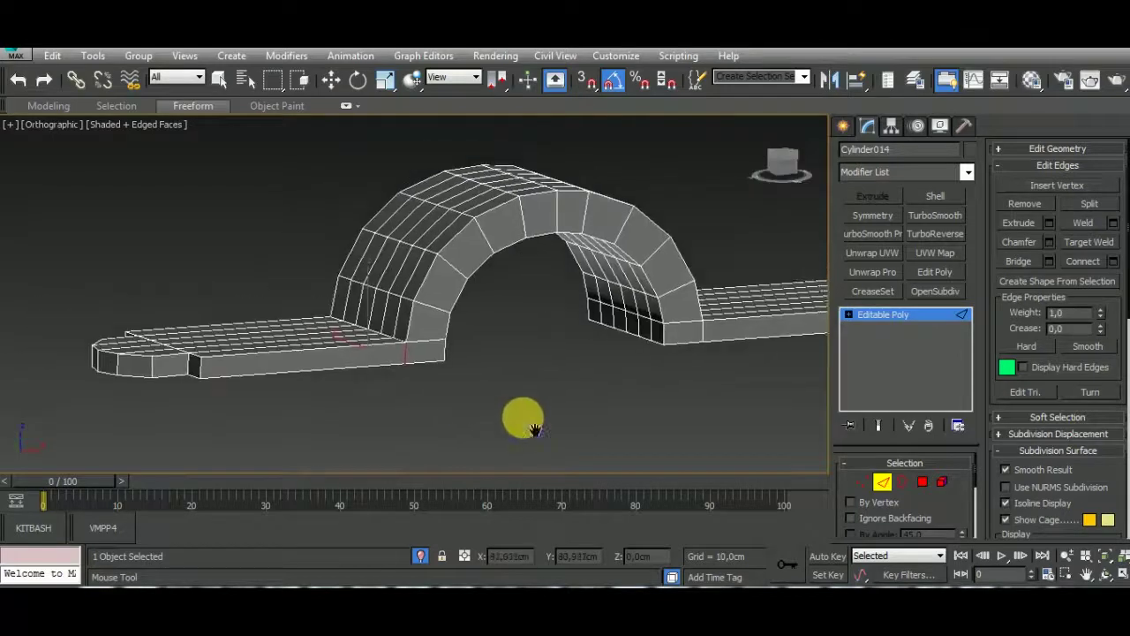
{"action": "key", "text": "w"}
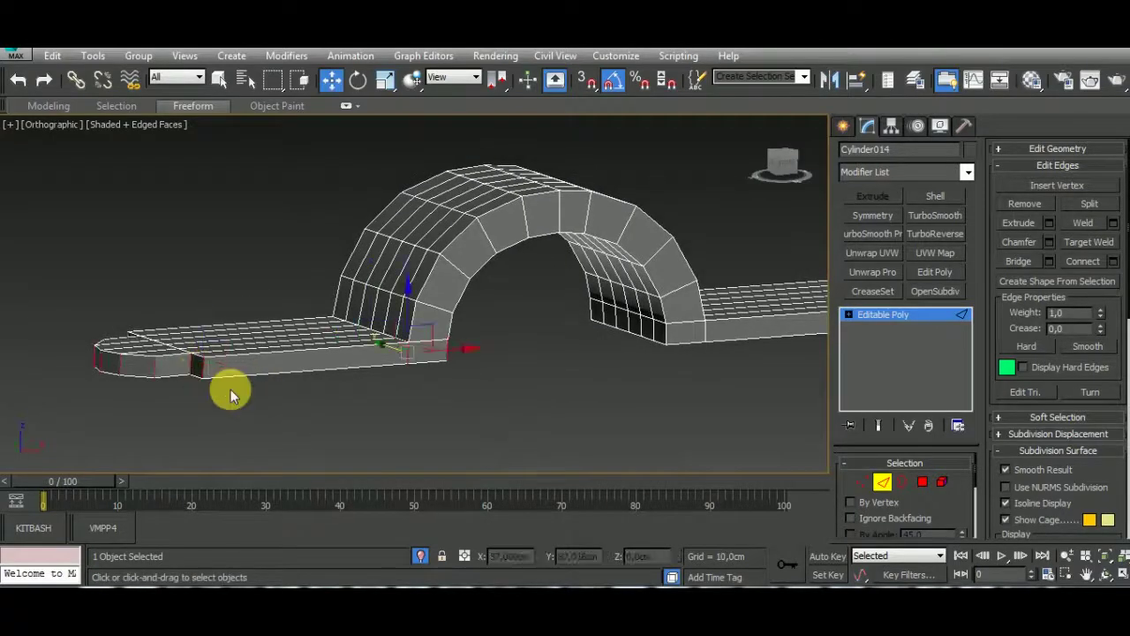
{"action": "double_click", "coordinate": [708, 338]}
{"action": "key", "text": "ctrl+shift+e"}
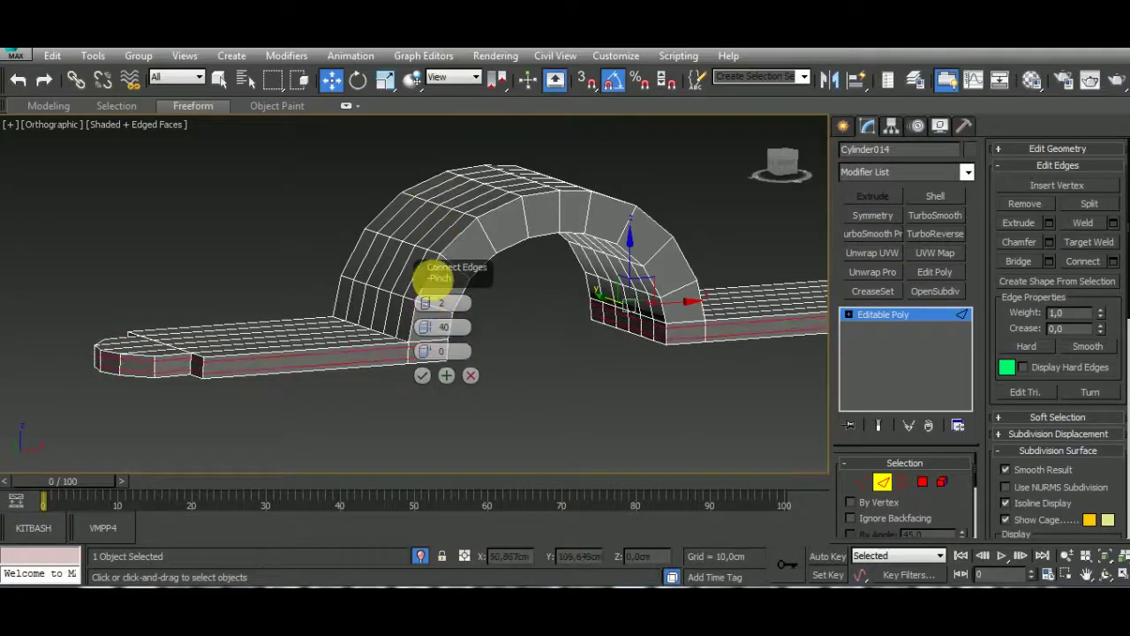
{"action": "left_click", "coordinate": [422, 376]}
Insert two SwiftLoop edge loops along the inner arch of the strap.
{"action": "middle_click_drag", "start_coordinate": [487, 348], "coordinate": [544, 410], "text": "alt"}
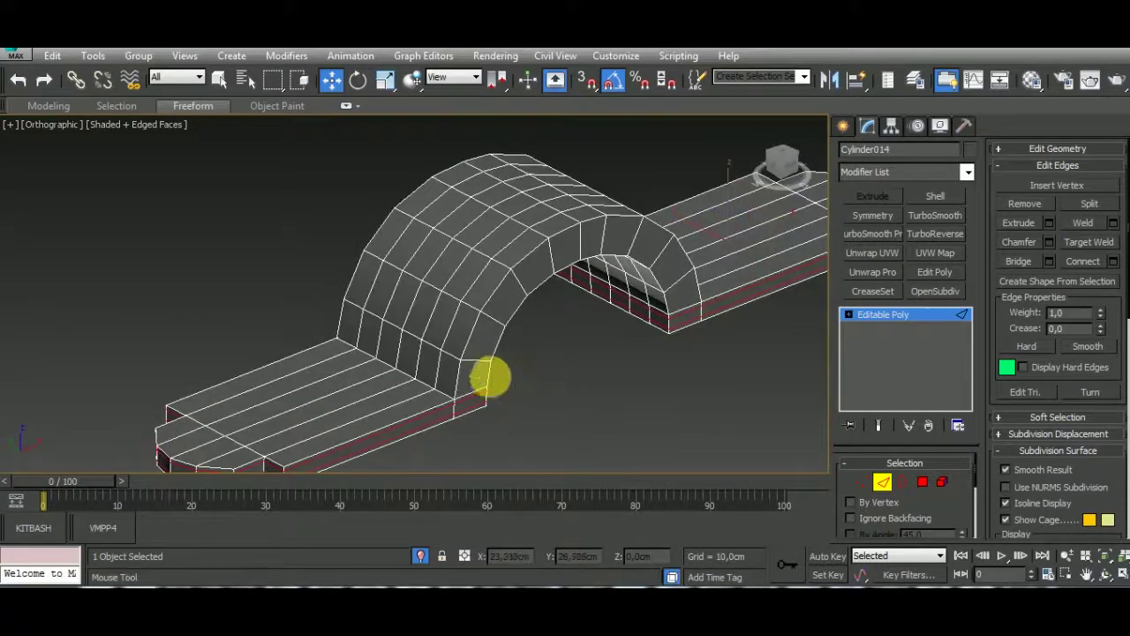
{"action": "key", "text": "shift+alt+w"}
{"action": "left_click", "coordinate": [483, 371]}
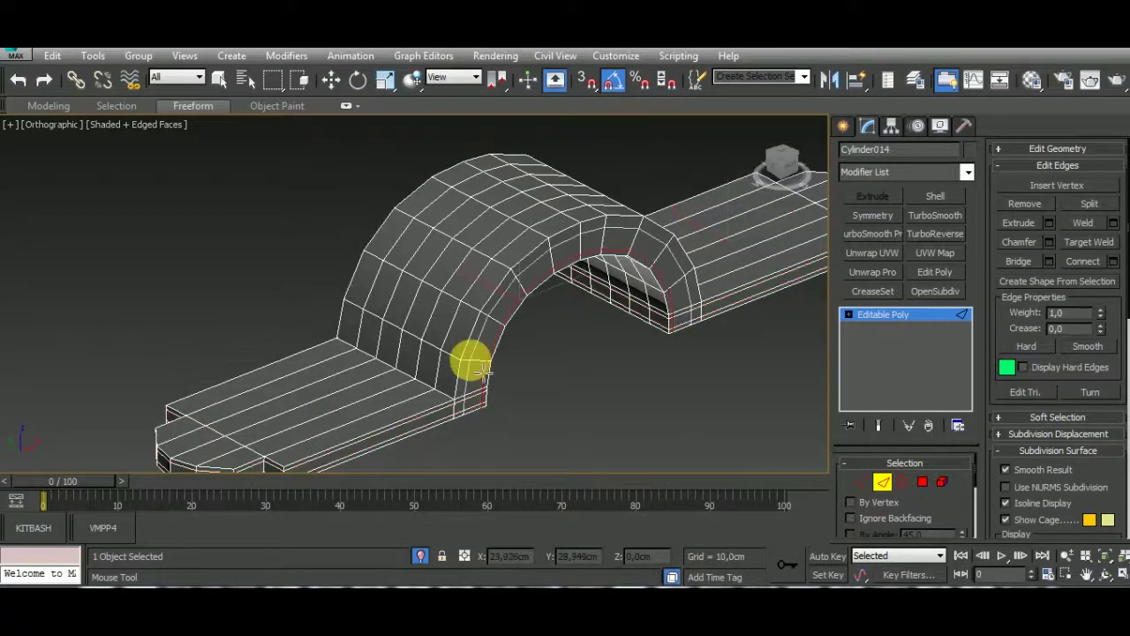
{"action": "left_click", "coordinate": [472, 352]}
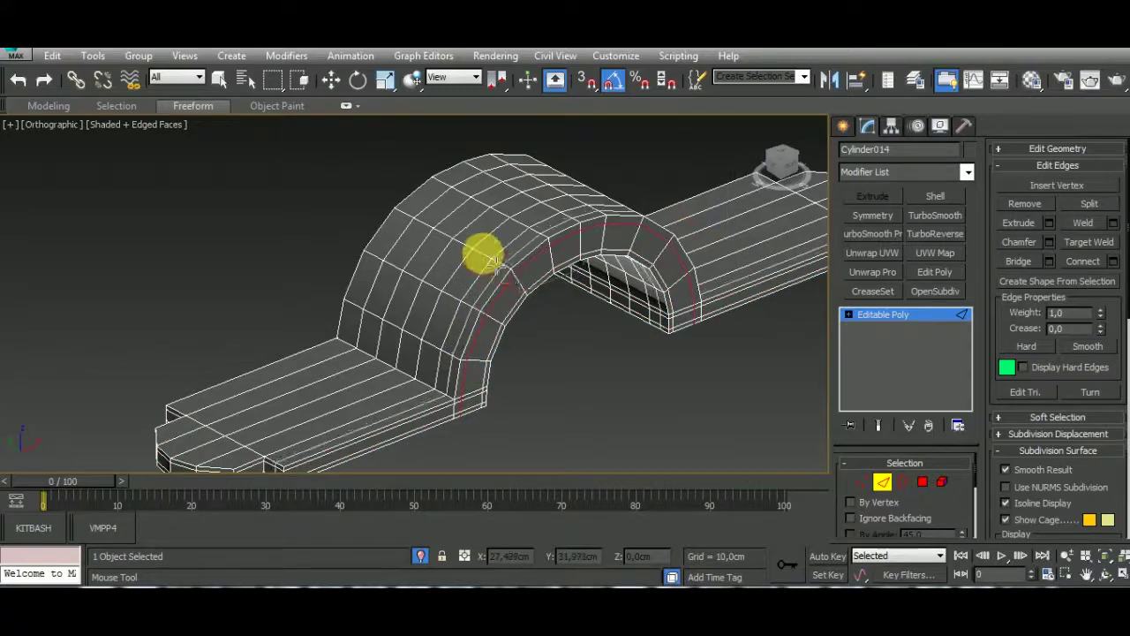
{"action": "scroll", "coordinate": [415, 212], "scroll_direction": "up", "scroll_amount": 5}
{"action": "middle_click_drag", "start_coordinate": [605, 424], "coordinate": [517, 432], "text": "alt"}
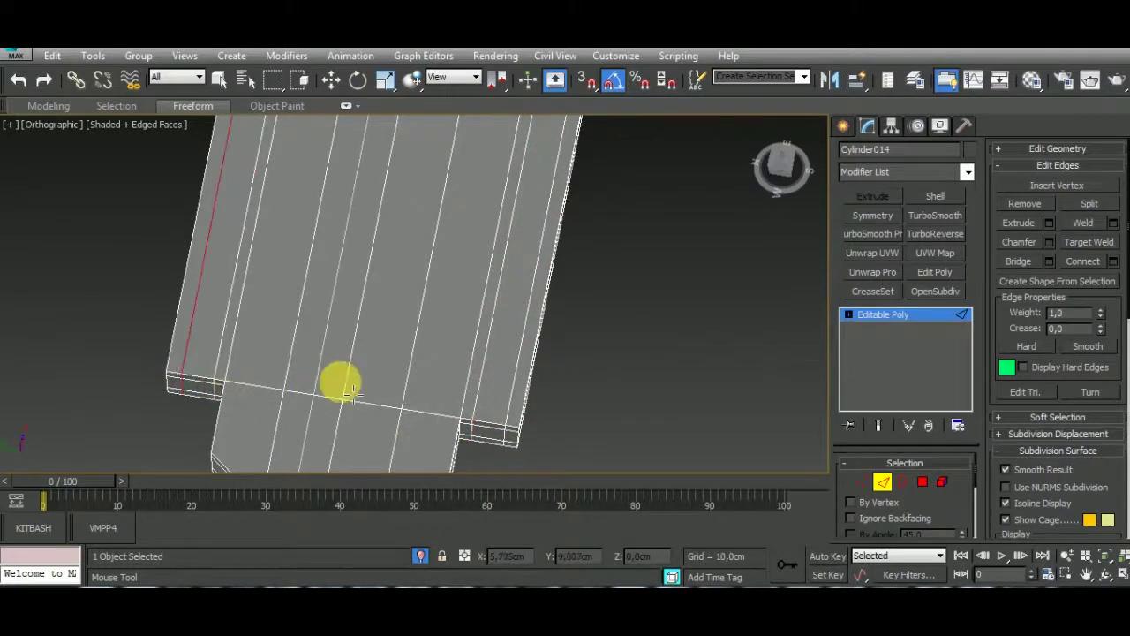
Add TurboSmooth to Cylinder014 and drop back to its Editable Poly level.
{"action": "scroll", "coordinate": [351, 388], "scroll_direction": "down", "scroll_amount": 5}
{"action": "mouse_move", "coordinate": [504, 391]}
{"action": "middle_mouse_down", "text": "alt"}
{"action": "mouse_move", "coordinate": [466, 360]}
{"action": "mouse_move", "coordinate": [433, 410]}
{"action": "middle_mouse_up", "text": "alt"}
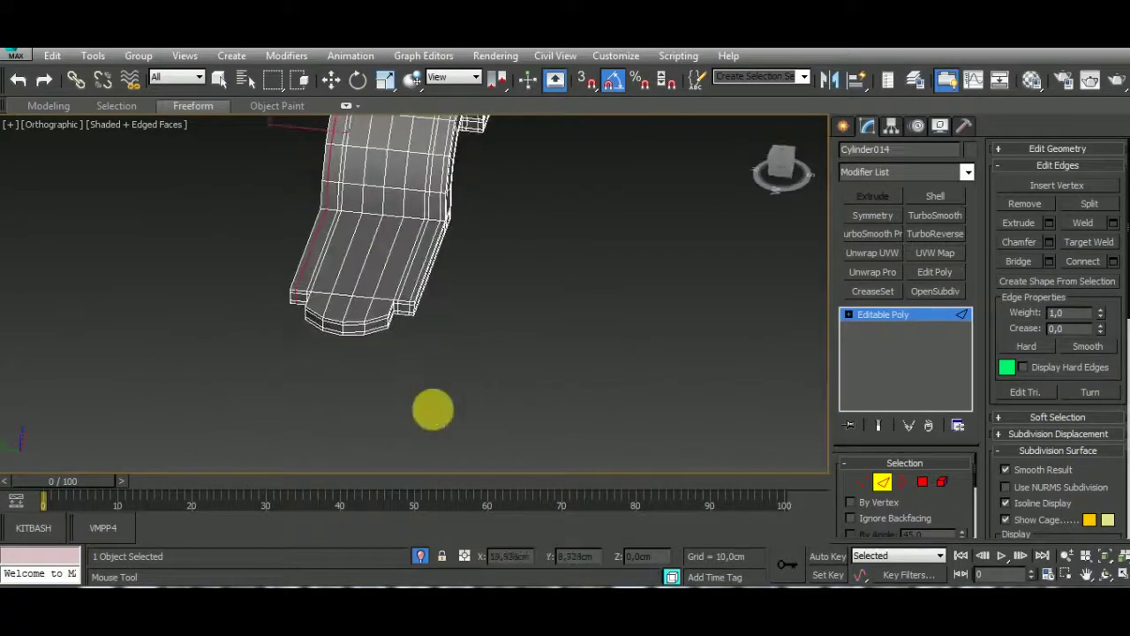
{"action": "left_click", "coordinate": [921, 222]}
{"action": "key", "text": "w"}
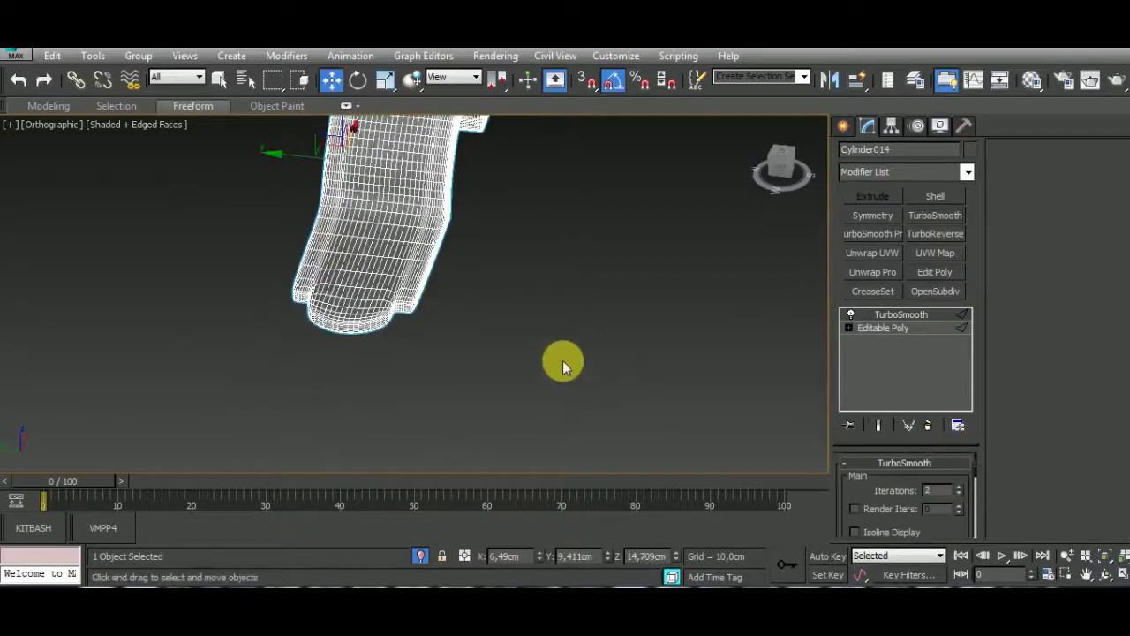
{"action": "left_click", "coordinate": [887, 328]}
Inspect the strap's arch from the side, hiding and then re-showing Edged Faces.
{"action": "scroll", "coordinate": [536, 342], "scroll_direction": "up", "scroll_amount": 2}
{"action": "scroll", "coordinate": [391, 371], "scroll_direction": "up", "scroll_amount": 2}
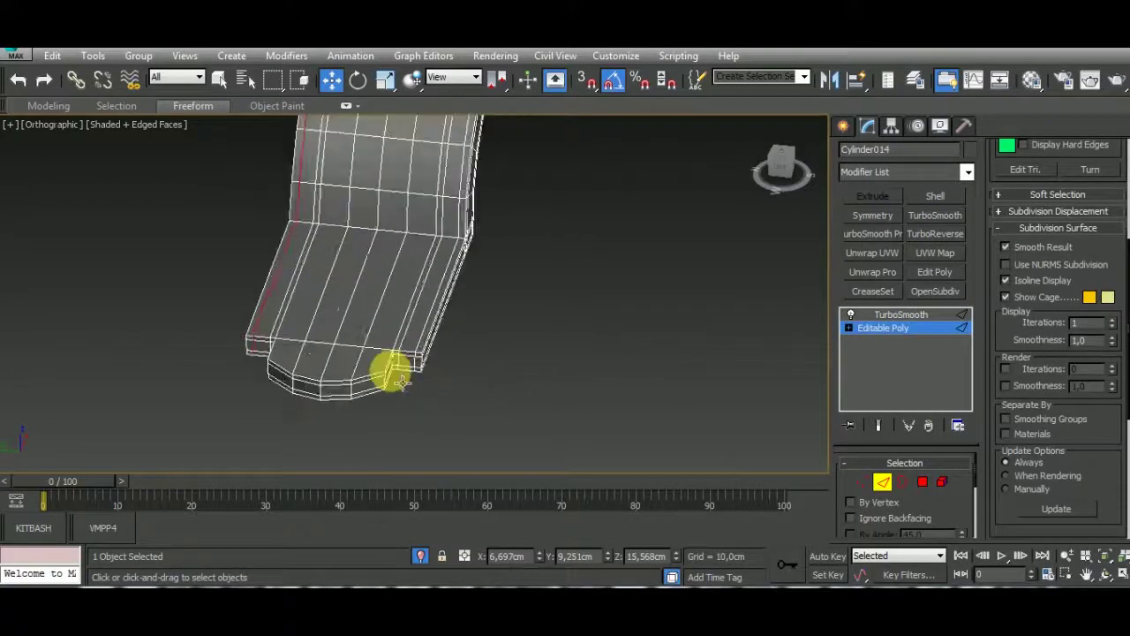
{"action": "scroll", "coordinate": [409, 378], "scroll_direction": "up", "scroll_amount": 3}
{"action": "middle_click_drag", "start_coordinate": [397, 366], "coordinate": [446, 356], "text": "alt"}
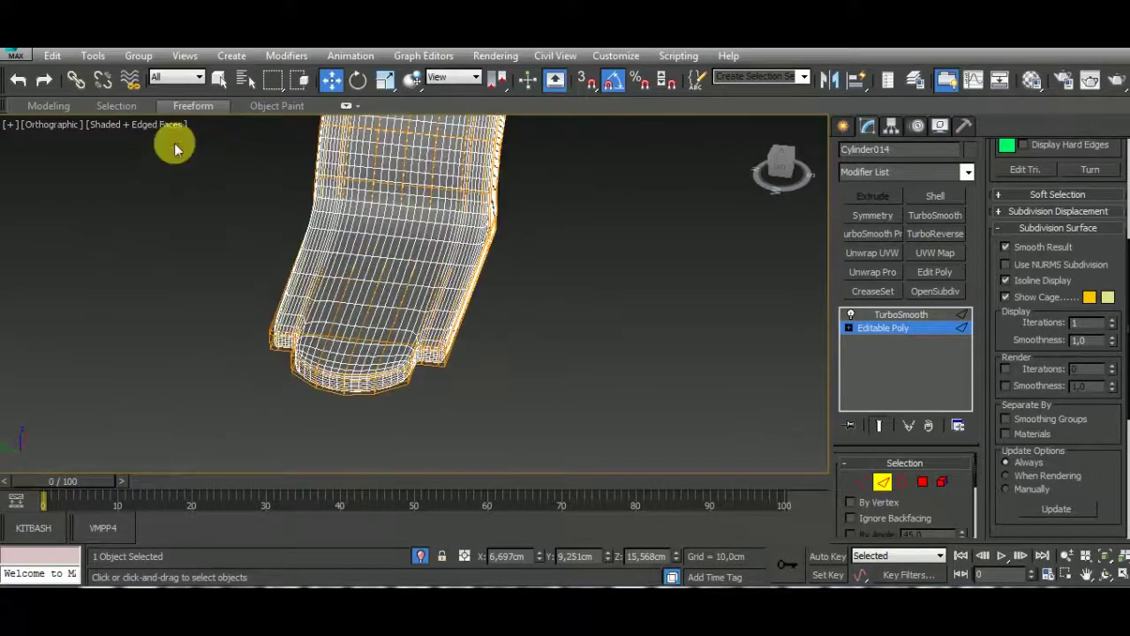
{"action": "left_click", "coordinate": [154, 125]}
{"action": "left_click", "coordinate": [171, 197]}
{"action": "mouse_move", "coordinate": [556, 394]}
{"action": "middle_mouse_down", "text": "alt"}
{"action": "mouse_move", "coordinate": [480, 442]}
{"action": "mouse_move", "coordinate": [392, 433]}
{"action": "middle_mouse_up", "text": "alt"}
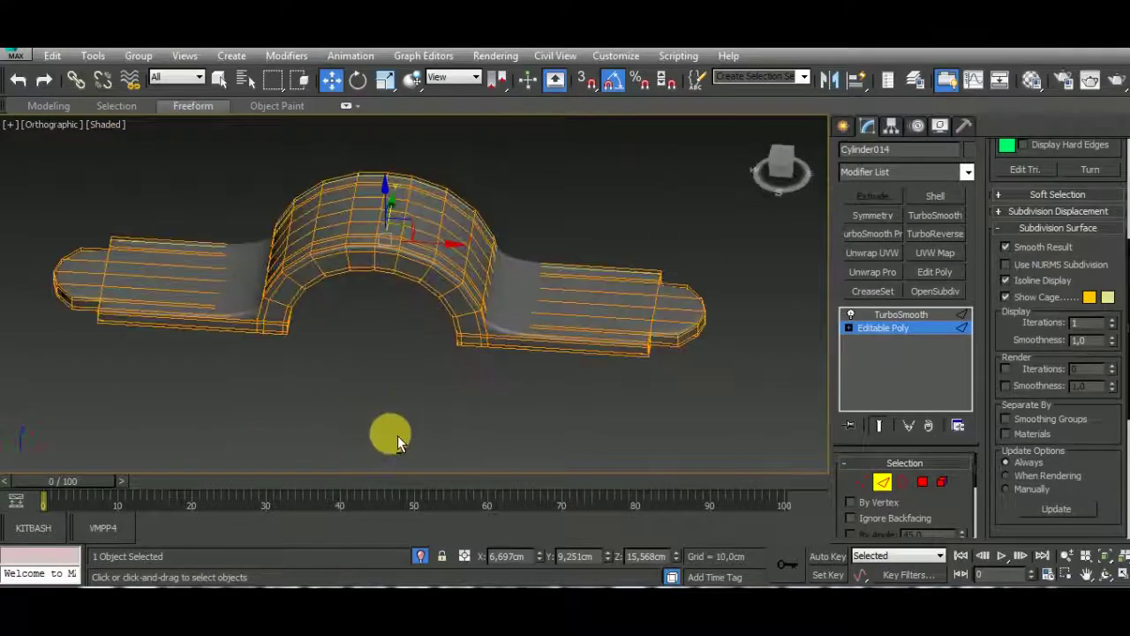
{"action": "scroll", "coordinate": [265, 303], "scroll_direction": "up", "scroll_amount": 3}
{"action": "scroll", "coordinate": [498, 379], "scroll_direction": "down", "scroll_amount": 2}
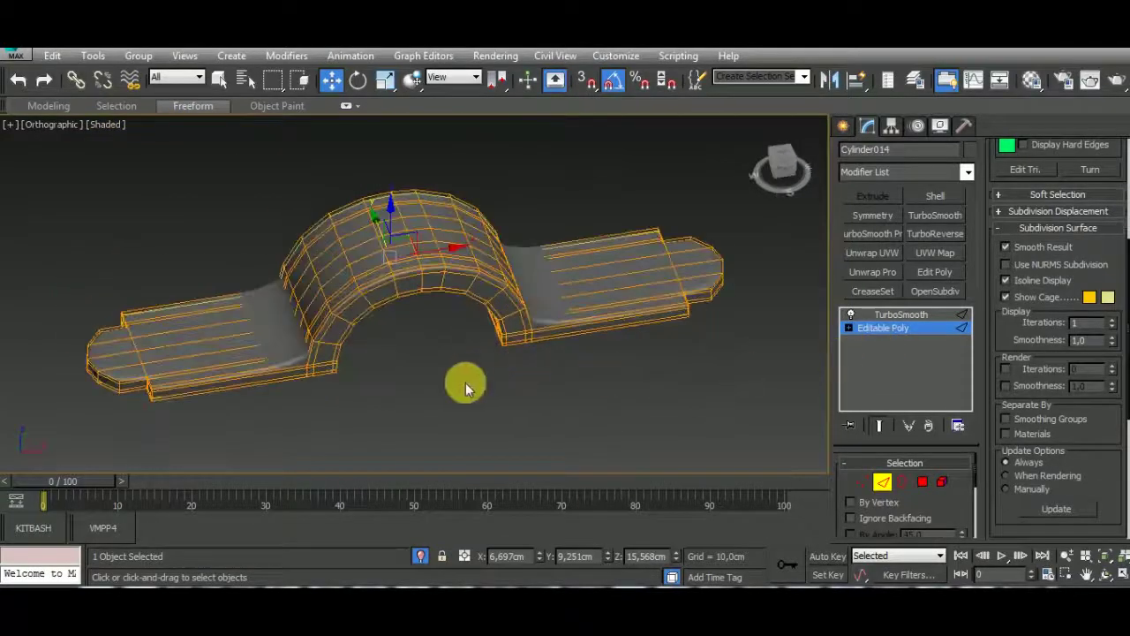
{"action": "left_click", "coordinate": [111, 125]}
{"action": "left_click", "coordinate": [156, 200]}
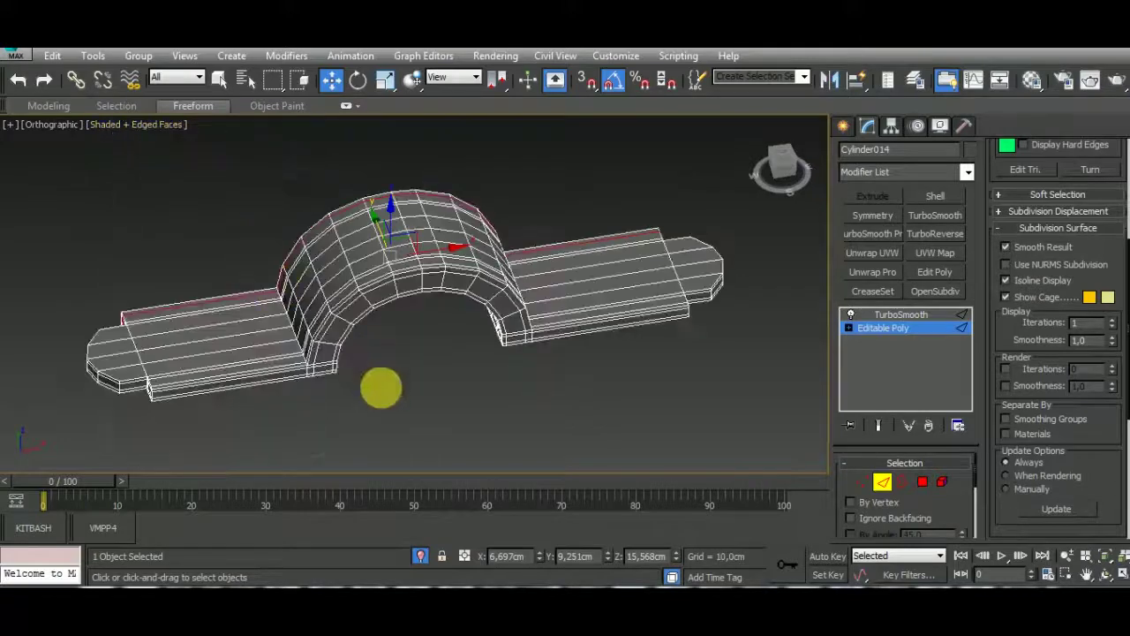
{"action": "scroll", "coordinate": [380, 387], "scroll_direction": "up", "scroll_amount": 2}
Insert swift support loops across the left and right slabs of the strap.
{"action": "double_click", "coordinate": [313, 386]}
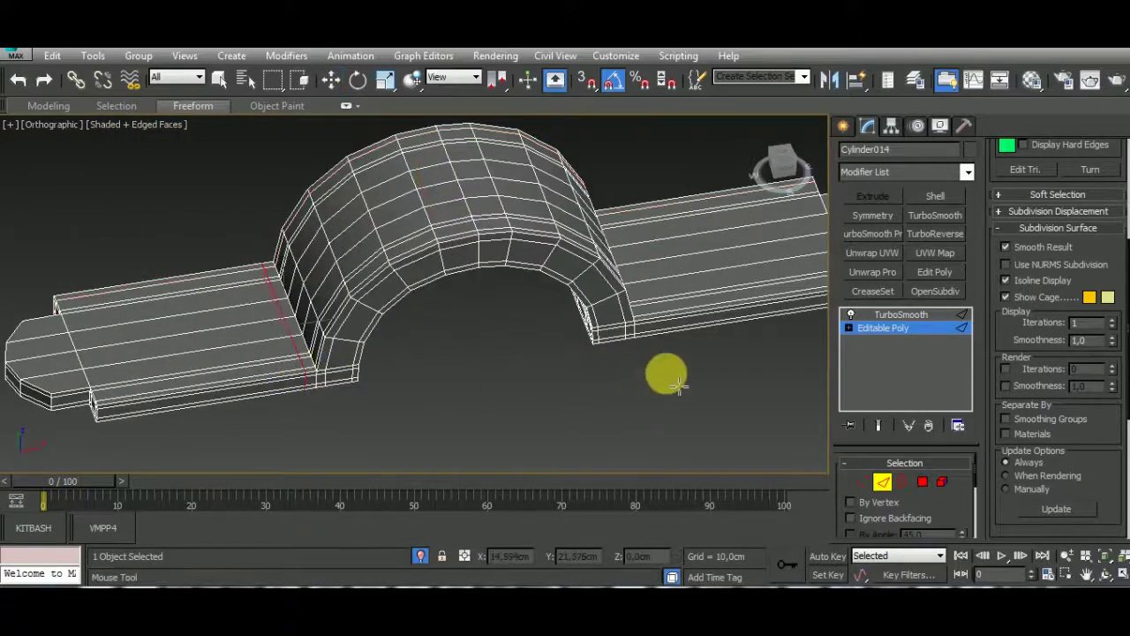
{"action": "double_click", "coordinate": [646, 326], "text": "ctrl"}
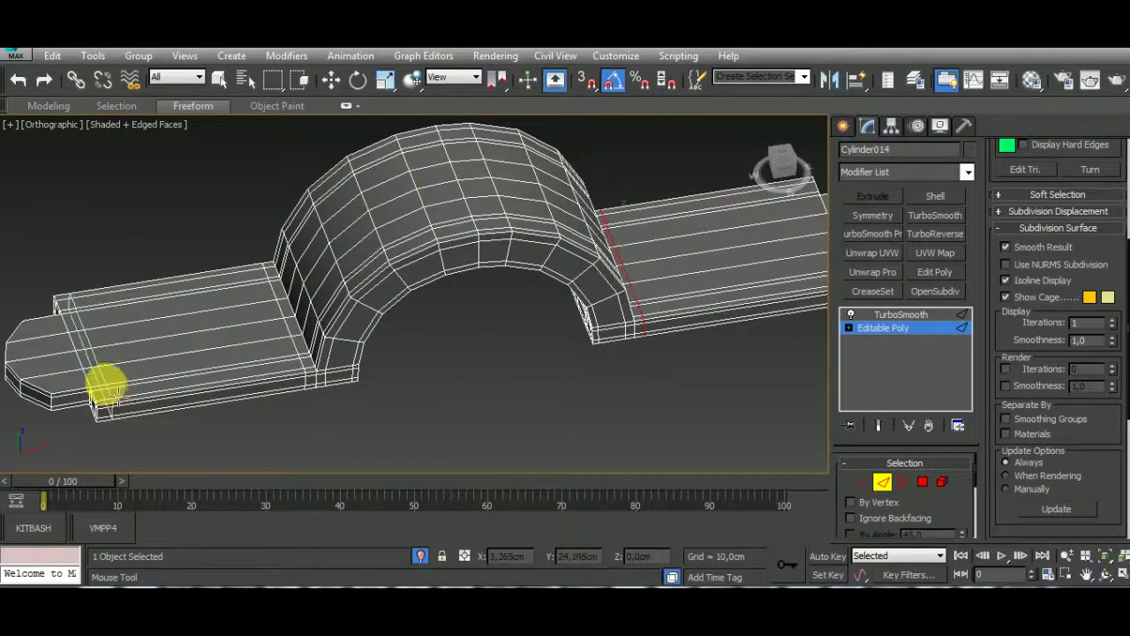
{"action": "scroll", "coordinate": [76, 389], "scroll_direction": "up", "scroll_amount": 3}
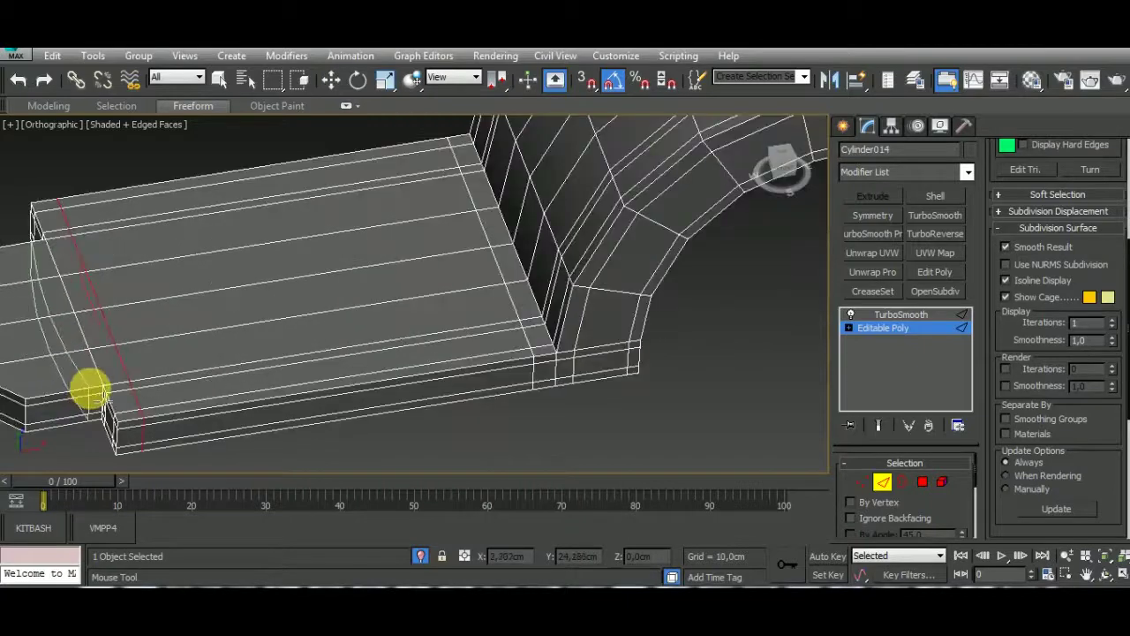
{"action": "middle_click_drag", "start_coordinate": [91, 389], "coordinate": [106, 374]}
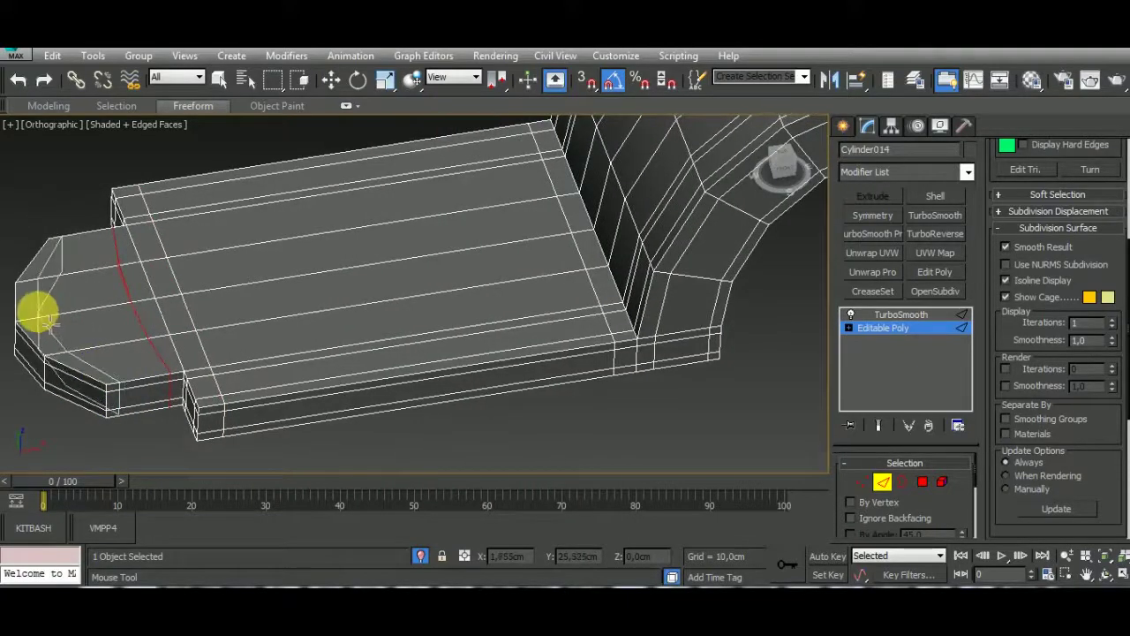
{"action": "mouse_move", "coordinate": [42, 323]}
{"action": "middle_mouse_down"}
{"action": "mouse_move", "coordinate": [476, 457]}
{"action": "mouse_move", "coordinate": [242, 384]}
{"action": "mouse_move", "coordinate": [200, 383]}
{"action": "mouse_move", "coordinate": [536, 381]}
{"action": "middle_mouse_up"}
{"action": "scroll", "coordinate": [636, 240], "scroll_direction": "up", "scroll_amount": 3}
{"action": "scroll", "coordinate": [529, 424], "scroll_direction": "down", "scroll_amount": 1}
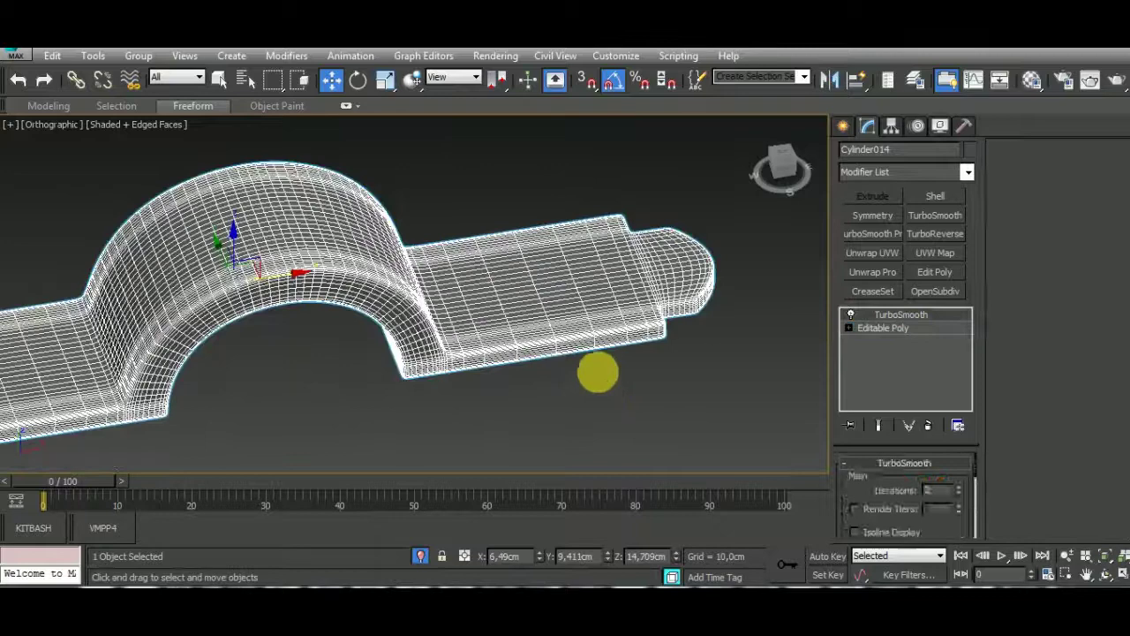
{"action": "scroll", "coordinate": [598, 372], "scroll_direction": "down", "scroll_amount": 3}
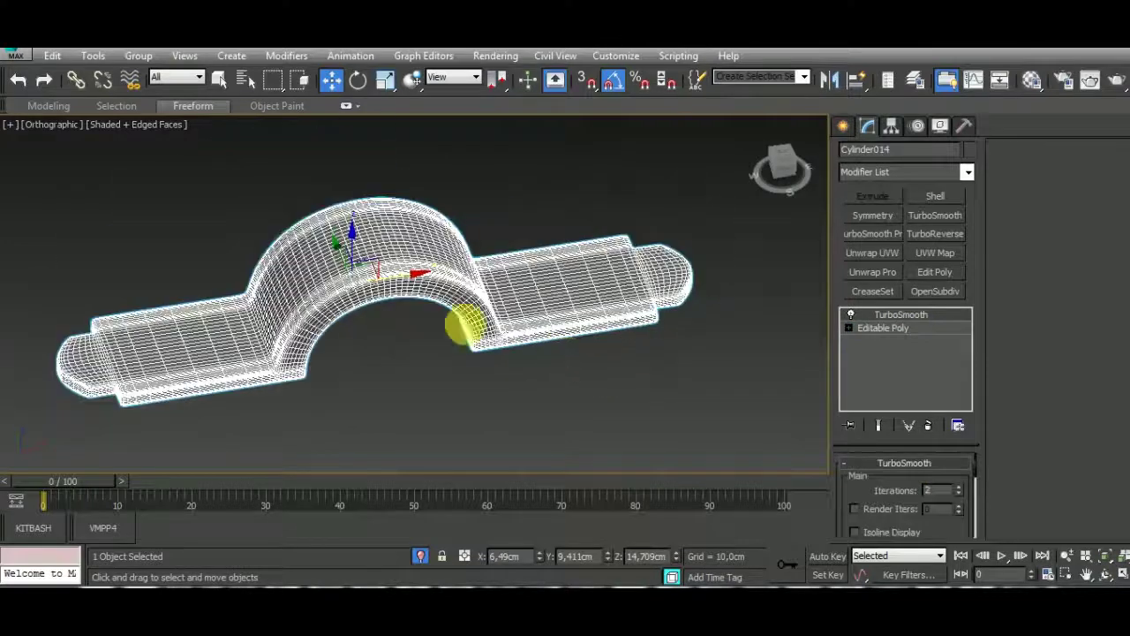
Hide Edged Faces, review the smoothed strap, and exit isolation.
{"action": "left_click", "coordinate": [145, 123]}
{"action": "left_click", "coordinate": [200, 199]}
{"action": "mouse_move", "coordinate": [528, 323]}
{"action": "middle_mouse_down", "text": "alt"}
{"action": "mouse_move", "coordinate": [506, 282]}
{"action": "mouse_move", "coordinate": [468, 384]}
{"action": "mouse_move", "coordinate": [583, 442]}
{"action": "mouse_move", "coordinate": [650, 456]}
{"action": "middle_mouse_up", "text": "alt"}
{"action": "left_click", "coordinate": [420, 555]}
Show Edged Faces and shift-clone the strap as Cylinder068 on the barrel's opposite side.
{"action": "left_click", "coordinate": [115, 125]}
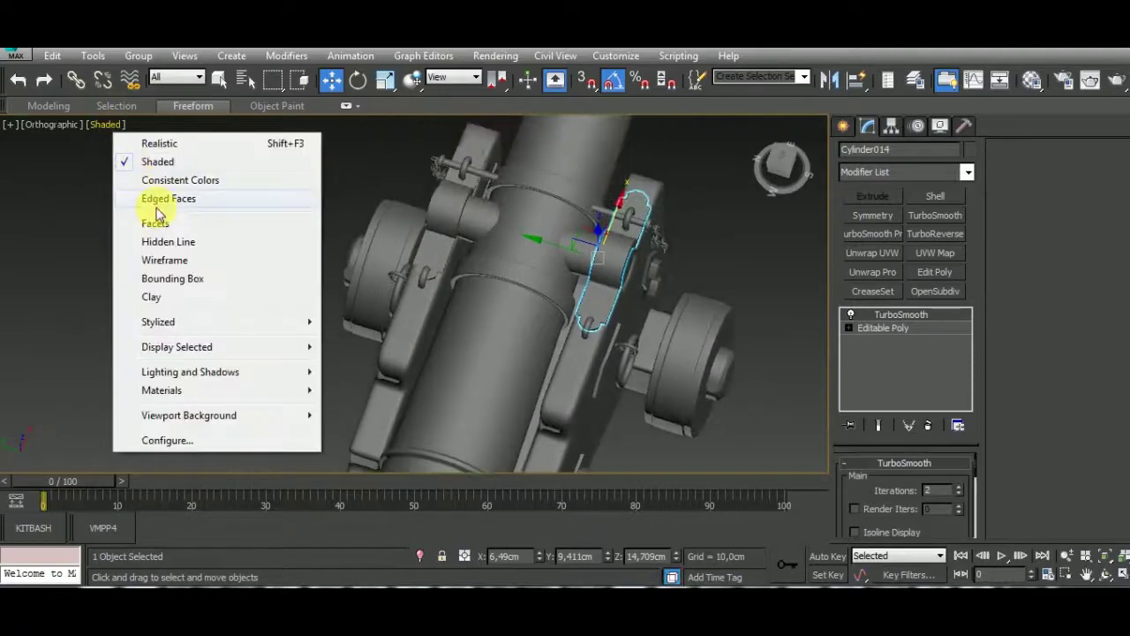
{"action": "left_click", "coordinate": [147, 199]}
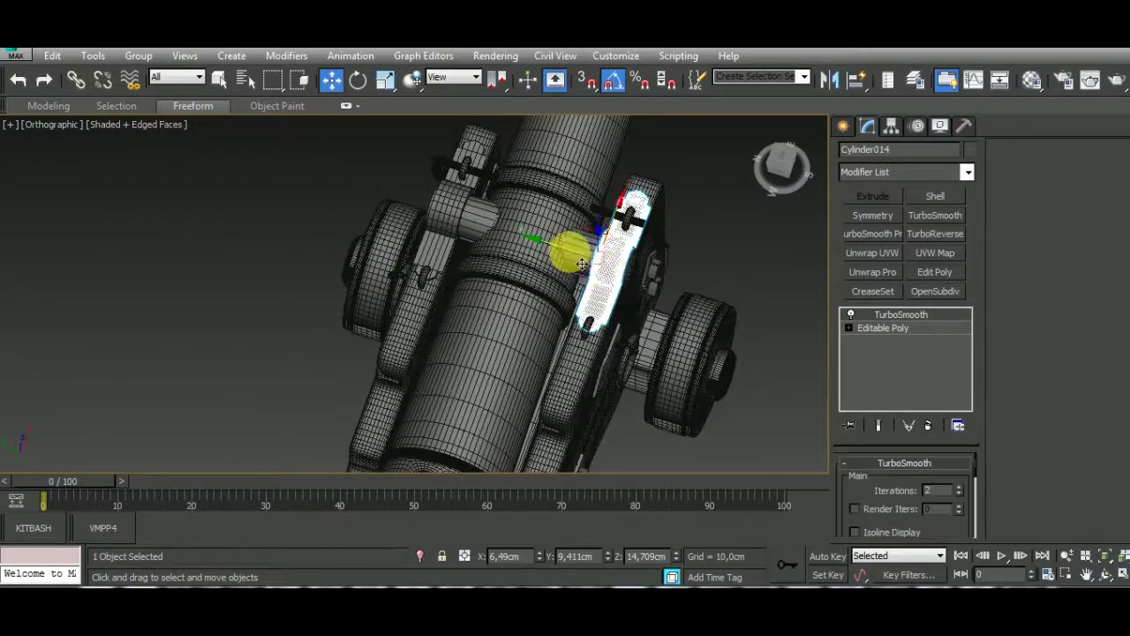
{"action": "left_click_drag", "start_coordinate": [560, 252], "coordinate": [353, 193]}
{"action": "left_click", "coordinate": [547, 383]}
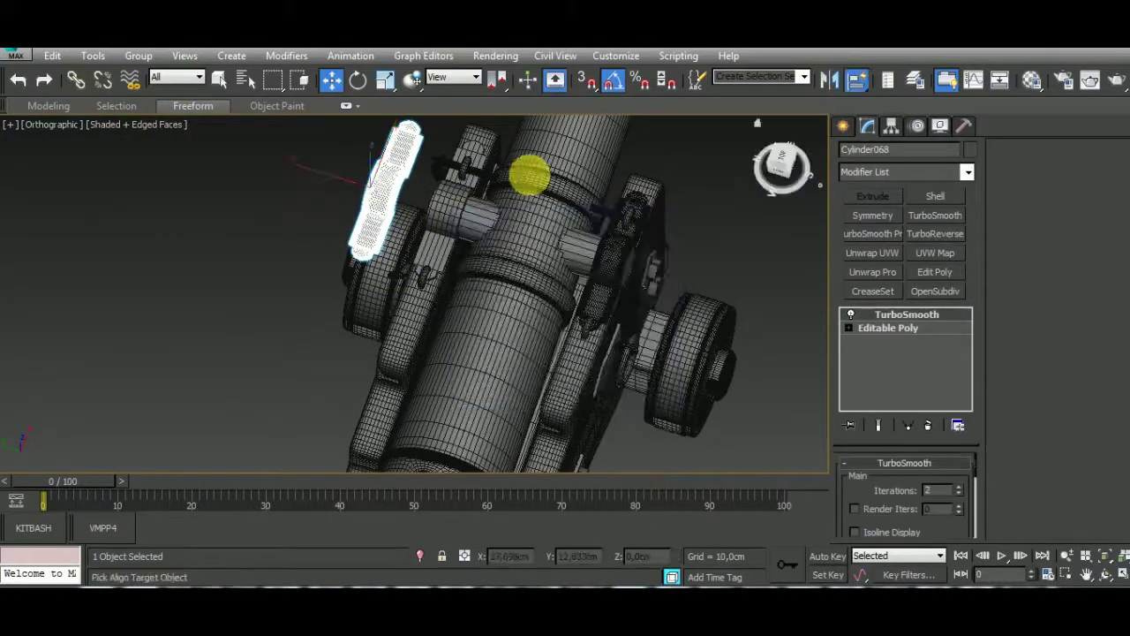
{"action": "left_click_drag", "start_coordinate": [530, 171], "coordinate": [472, 229]}
Select Box004, the curved block beside the front wheel.
{"action": "left_click", "coordinate": [453, 280]}
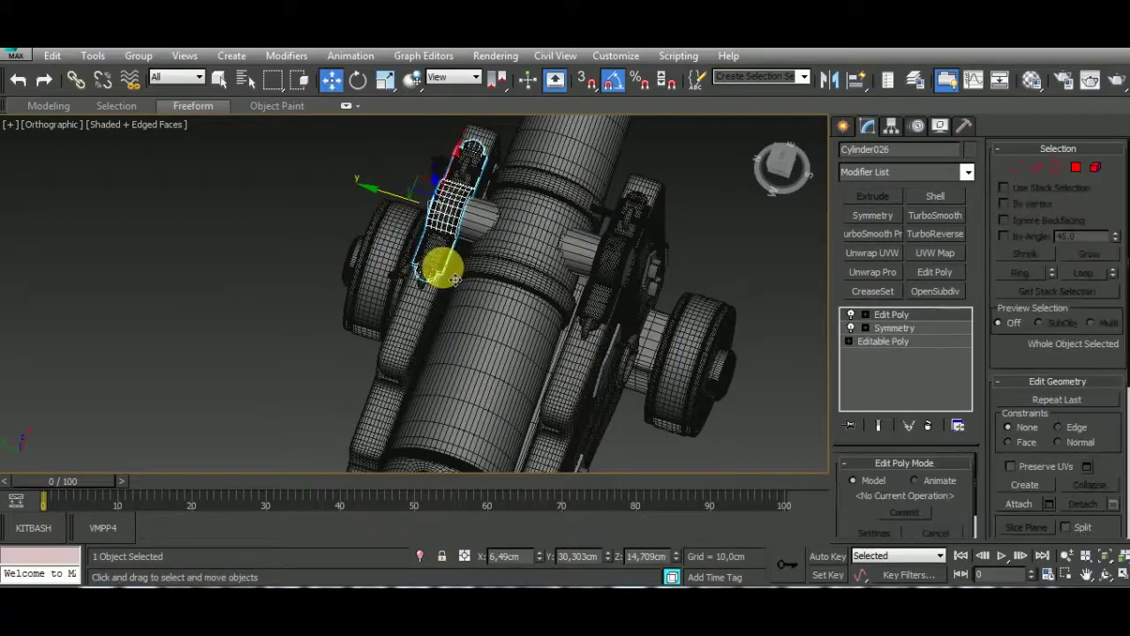
{"action": "key", "text": "ctrl+z"}
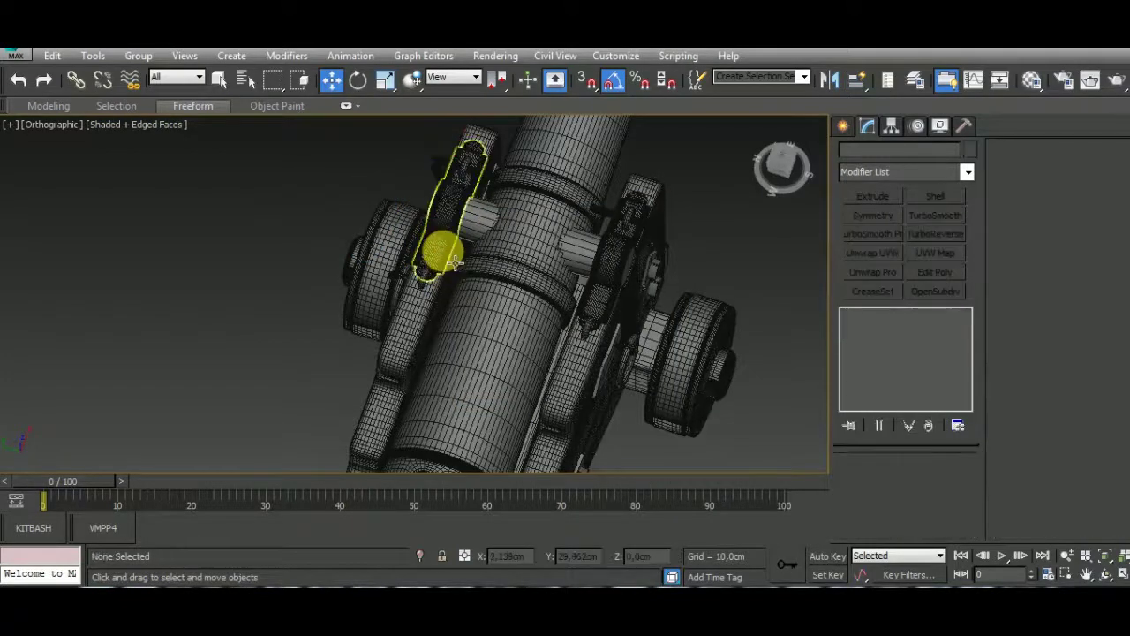
{"action": "mouse_move", "coordinate": [719, 371]}
{"action": "middle_mouse_down", "text": "alt"}
{"action": "mouse_move", "coordinate": [626, 353]}
{"action": "mouse_move", "coordinate": [664, 271]}
{"action": "middle_mouse_up", "text": "alt"}
{"action": "scroll", "coordinate": [663, 270], "scroll_direction": "down", "scroll_amount": 3}
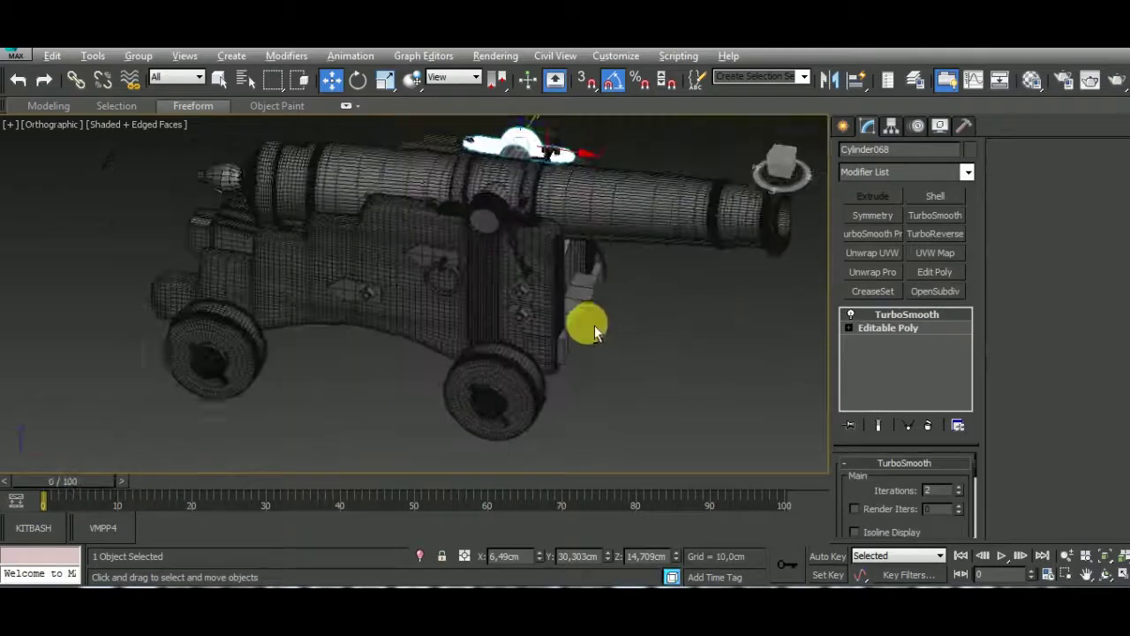
{"action": "left_click", "coordinate": [563, 372]}
Isolate Box004 and insert support loops around its front face and near its left end.
{"action": "left_click", "coordinate": [419, 555]}
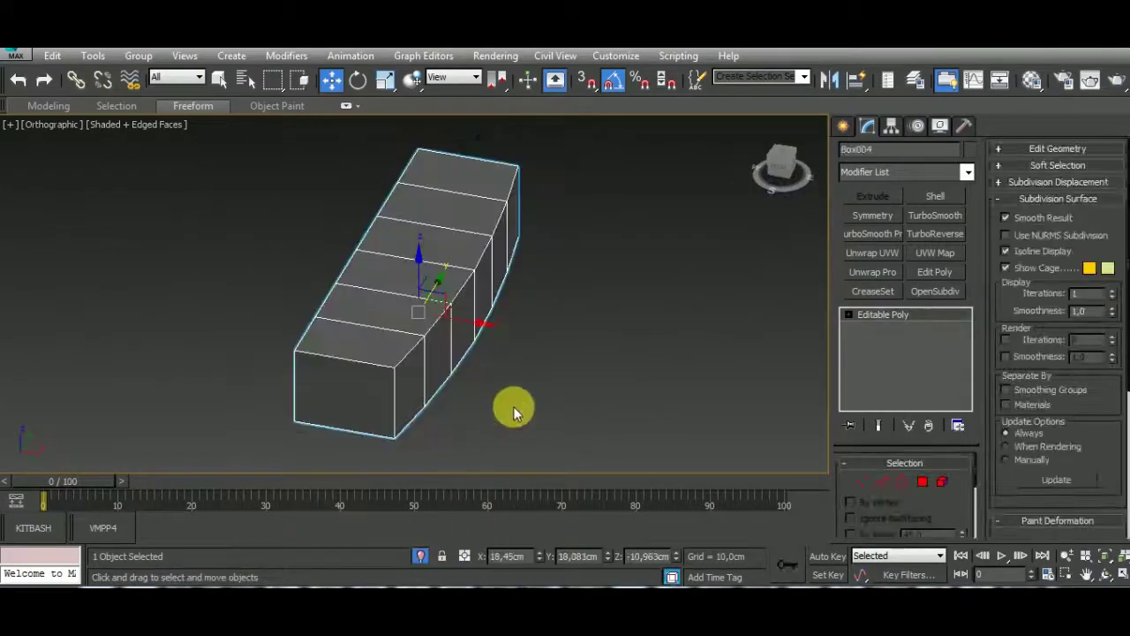
{"action": "left_click", "coordinate": [399, 399]}
{"action": "left_click_drag", "start_coordinate": [399, 398], "coordinate": [422, 381]}
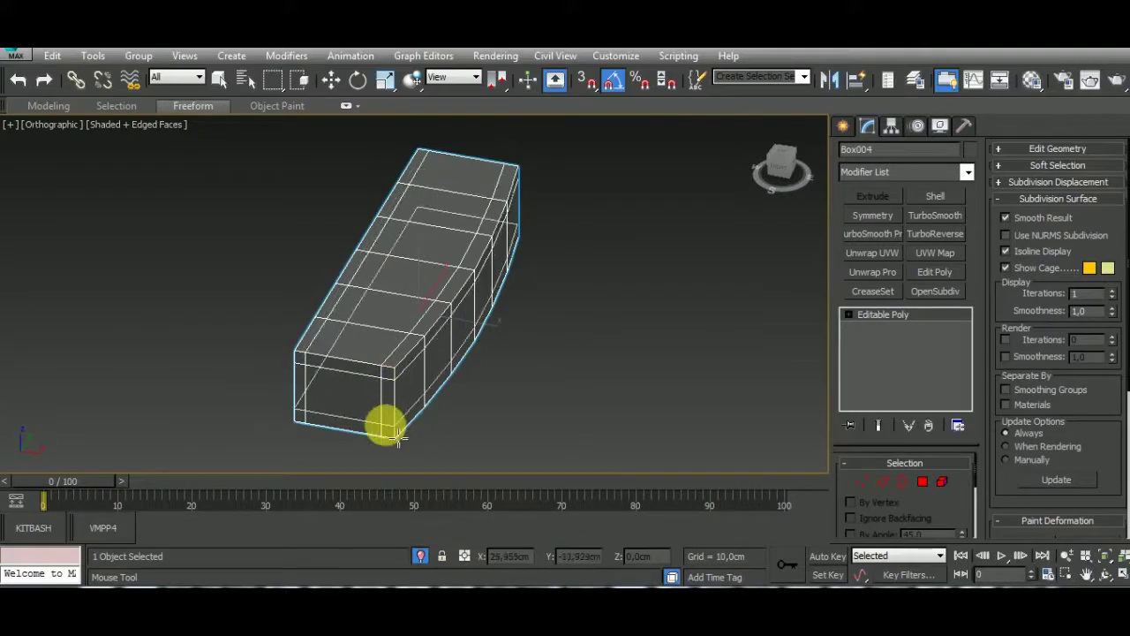
{"action": "mouse_move", "coordinate": [412, 378]}
{"action": "middle_mouse_down", "text": "alt"}
{"action": "mouse_move", "coordinate": [539, 202]}
{"action": "mouse_move", "coordinate": [442, 397]}
{"action": "mouse_move", "coordinate": [342, 381]}
{"action": "middle_mouse_up", "text": "alt"}
{"action": "mouse_move", "coordinate": [252, 352]}
{"action": "middle_mouse_down", "text": "alt"}
{"action": "mouse_move", "coordinate": [623, 295]}
{"action": "mouse_move", "coordinate": [250, 355]}
{"action": "middle_mouse_up", "text": "alt"}
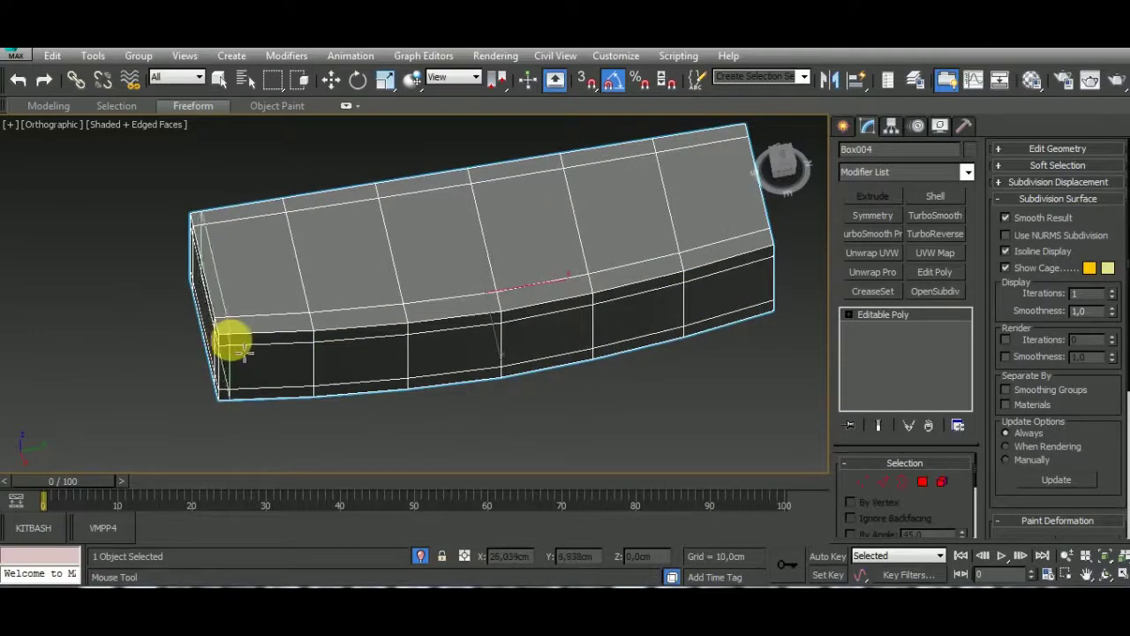
{"action": "left_click", "coordinate": [233, 344]}
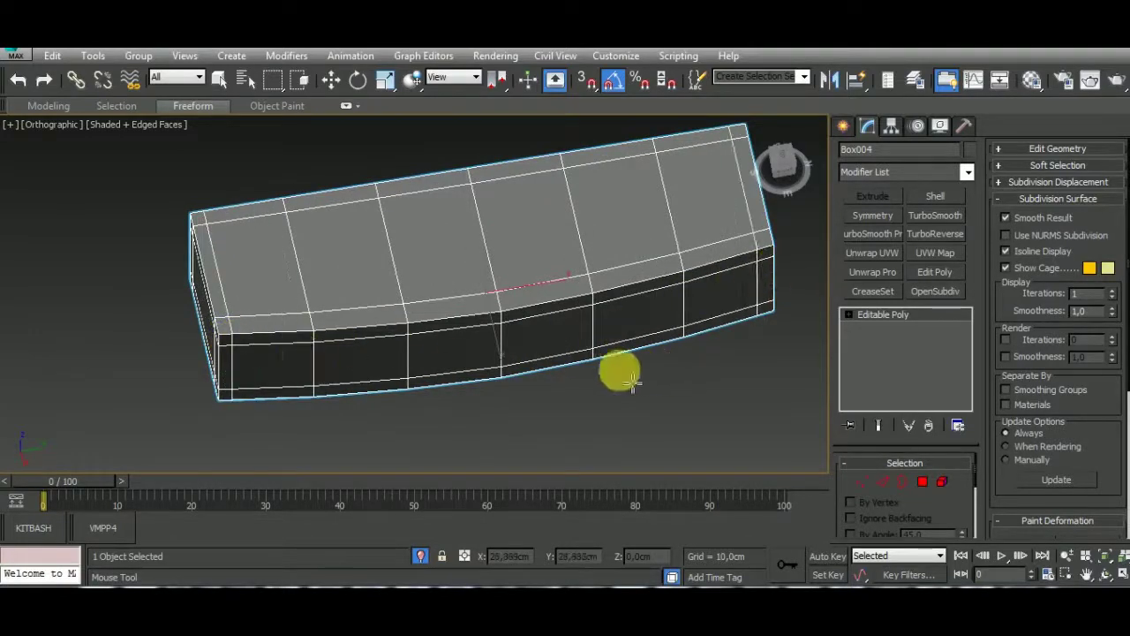
{"action": "mouse_move", "coordinate": [629, 381]}
{"action": "middle_mouse_down", "text": "alt"}
{"action": "mouse_move", "coordinate": [715, 302]}
{"action": "mouse_move", "coordinate": [650, 300]}
{"action": "middle_mouse_up", "text": "alt"}
Apply TurboSmooth at 2 iterations to Box004, exit isolation, and select Box003.
{"action": "left_click", "coordinate": [939, 219]}
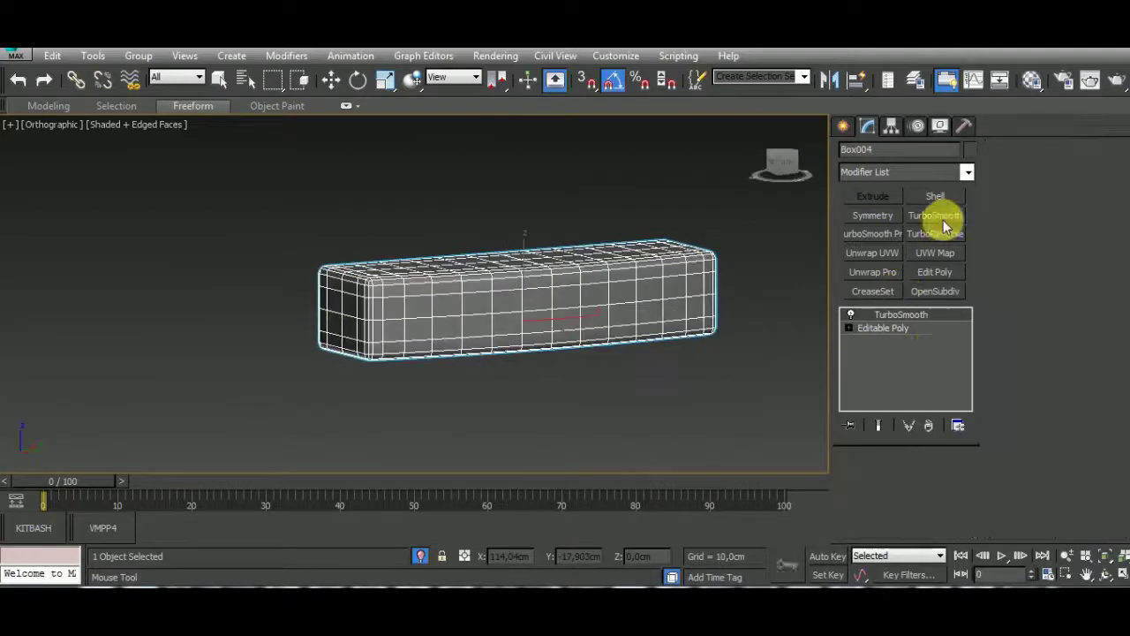
{"action": "left_click", "coordinate": [959, 488]}
{"action": "left_click", "coordinate": [436, 560]}
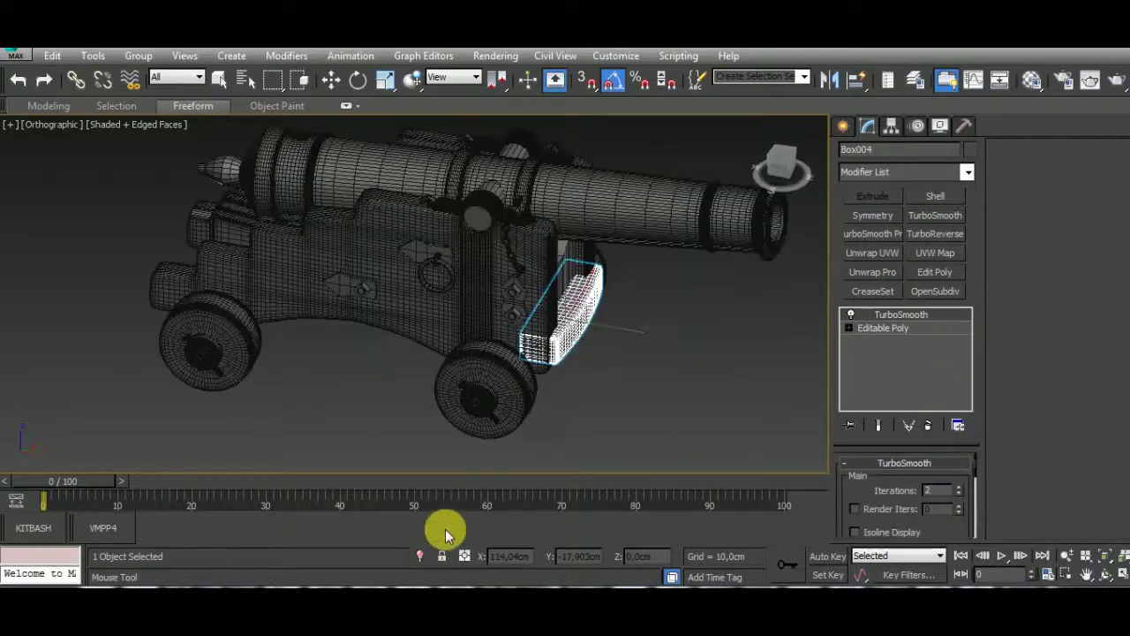
{"action": "key", "text": "w"}
{"action": "middle_click_drag", "start_coordinate": [536, 360], "coordinate": [560, 259], "text": "alt"}
{"action": "left_click", "coordinate": [560, 259]}
Isolate Box003 and connect new edges across its vertical edges.
{"action": "left_click", "coordinate": [420, 558]}
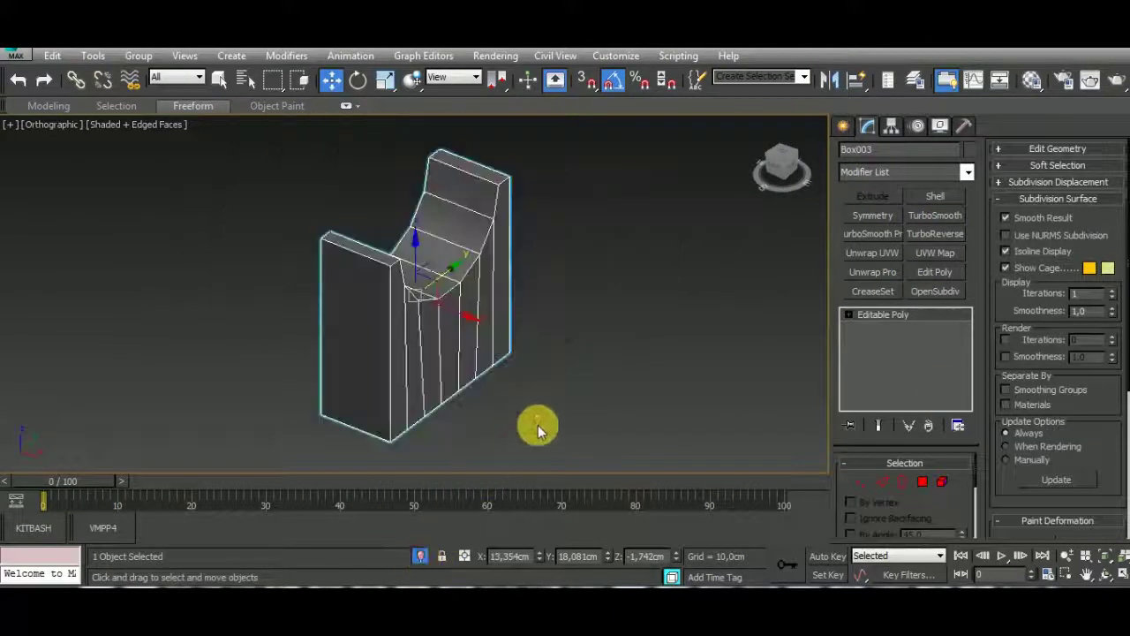
{"action": "left_click", "coordinate": [882, 481]}
{"action": "left_click", "coordinate": [434, 304]}
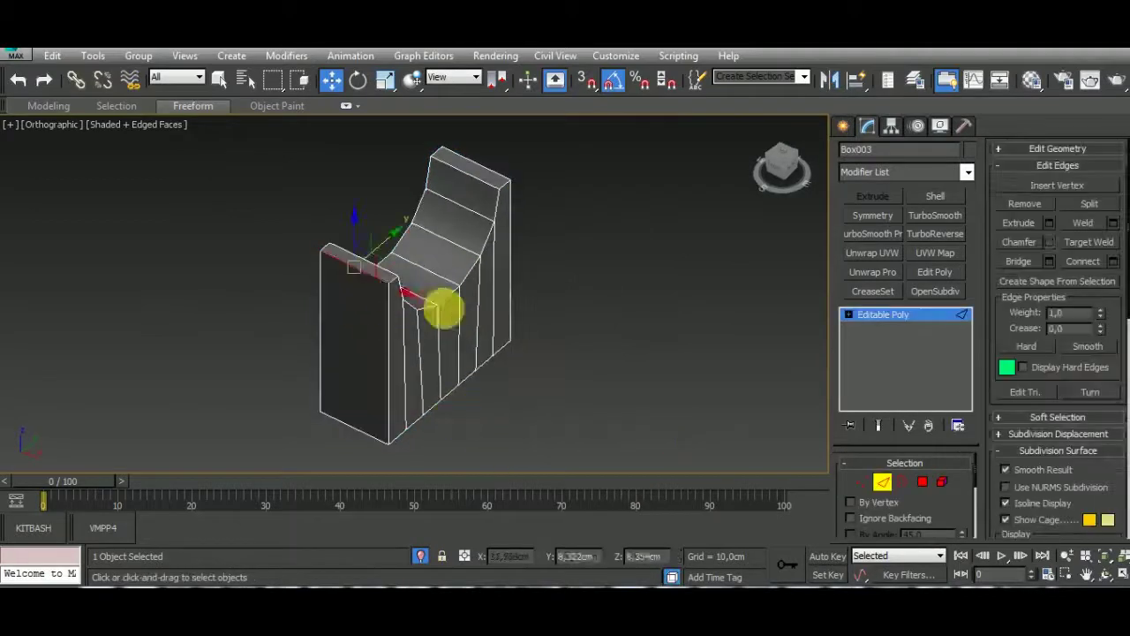
{"action": "key", "text": "ctrl+shift+e"}
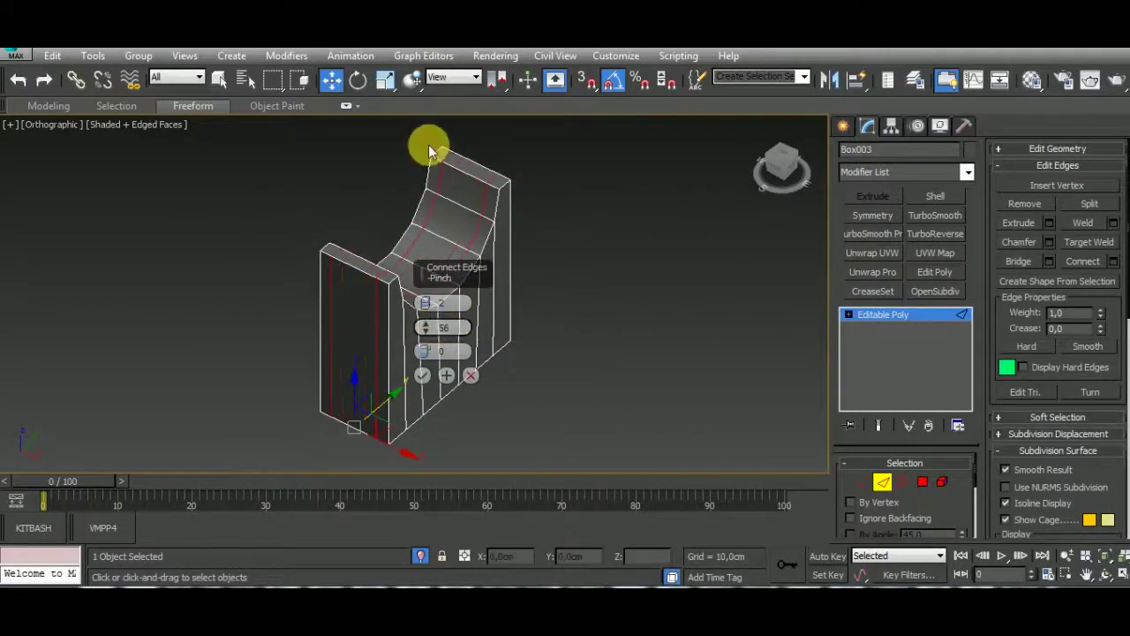
{"action": "left_click", "coordinate": [422, 372]}
{"action": "left_click", "coordinate": [422, 376]}
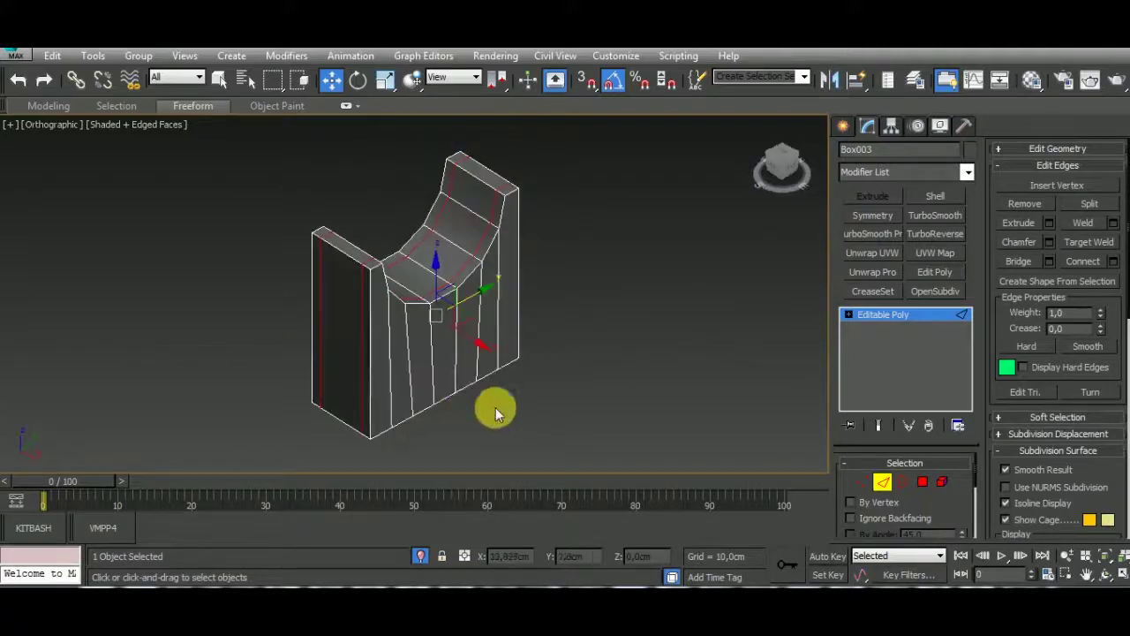
Connect two support edge loops, pinched to 69, across the front face's vertical edges.
{"action": "left_click", "coordinate": [378, 434]}
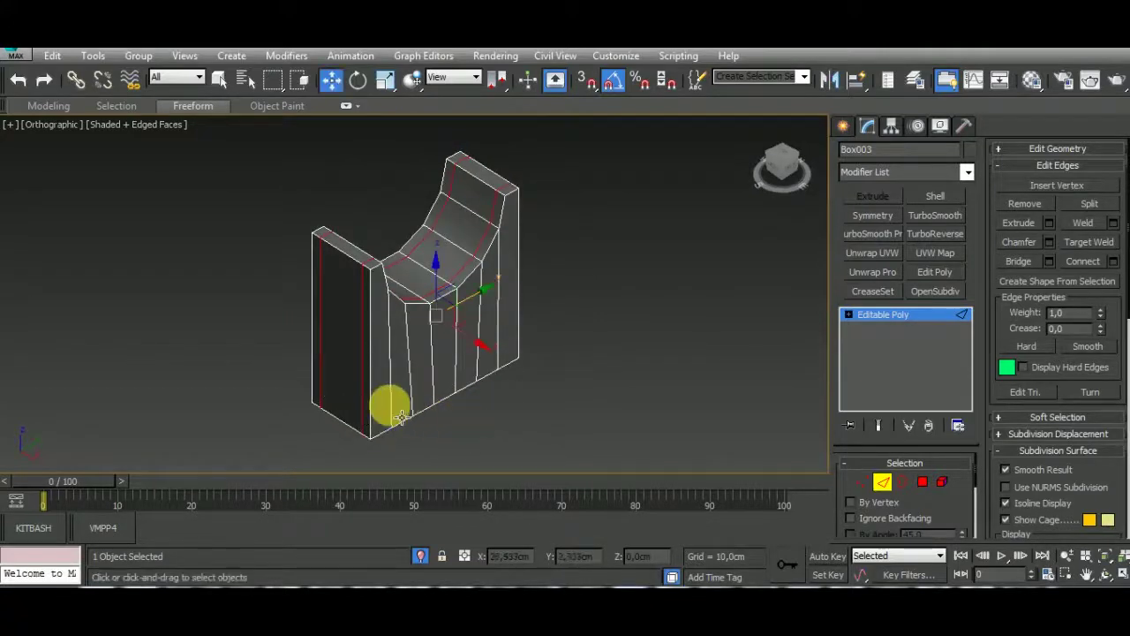
{"action": "left_click", "coordinate": [378, 418], "text": "shift"}
{"action": "key", "text": "w"}
{"action": "middle_click_drag", "start_coordinate": [377, 419], "coordinate": [605, 425], "text": "alt"}
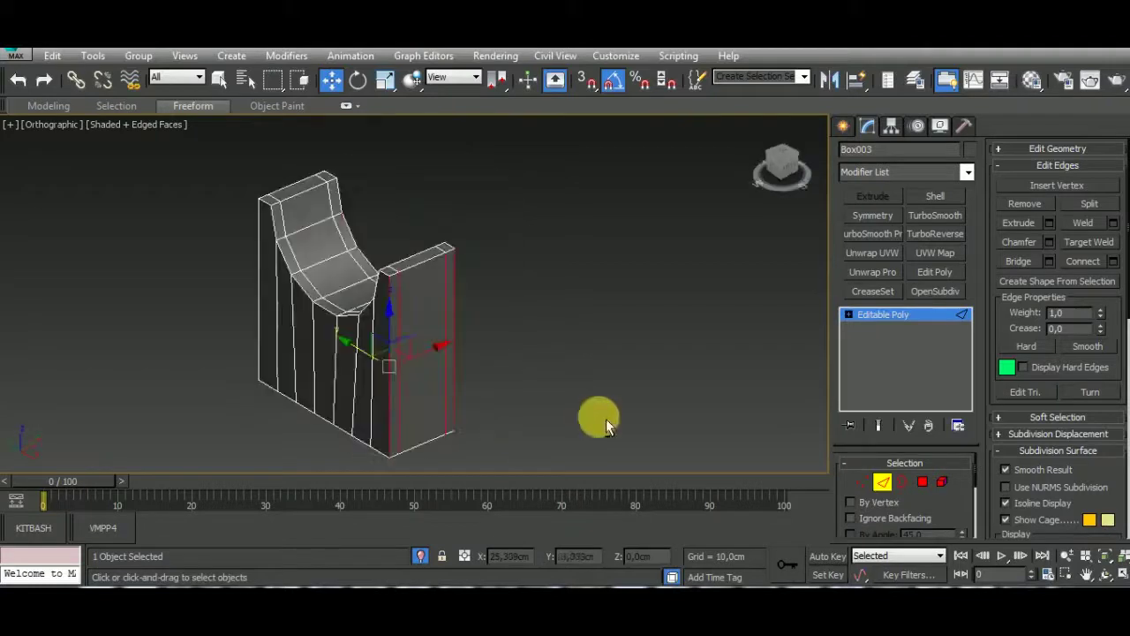
{"action": "mouse_move", "coordinate": [379, 411]}
{"action": "middle_mouse_down", "text": "alt"}
{"action": "mouse_move", "coordinate": [365, 429]}
{"action": "mouse_move", "coordinate": [476, 421]}
{"action": "mouse_move", "coordinate": [462, 429]}
{"action": "mouse_move", "coordinate": [403, 403]}
{"action": "middle_mouse_up", "text": "alt"}
{"action": "key", "text": "ctrl+shift+e"}
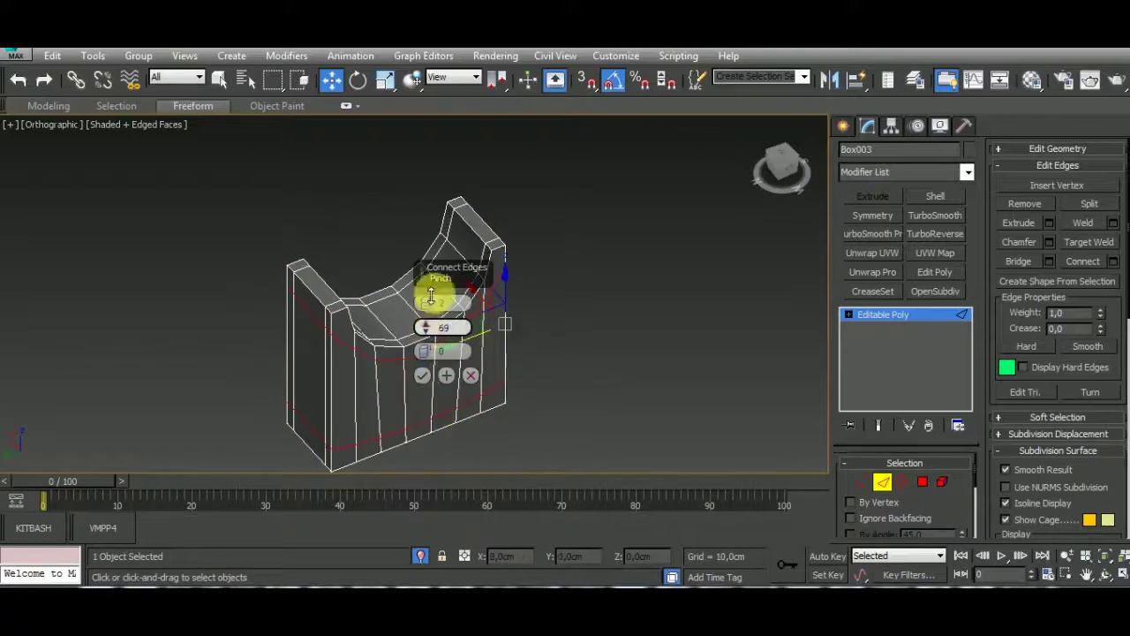
{"action": "left_click", "coordinate": [422, 376]}
Add a TurboSmooth modifier to Box003 and return to its base Editable Poly.
{"action": "mouse_move", "coordinate": [480, 391]}
{"action": "middle_mouse_down", "text": "alt"}
{"action": "mouse_move", "coordinate": [537, 260]}
{"action": "mouse_move", "coordinate": [536, 401]}
{"action": "middle_mouse_up", "text": "alt"}
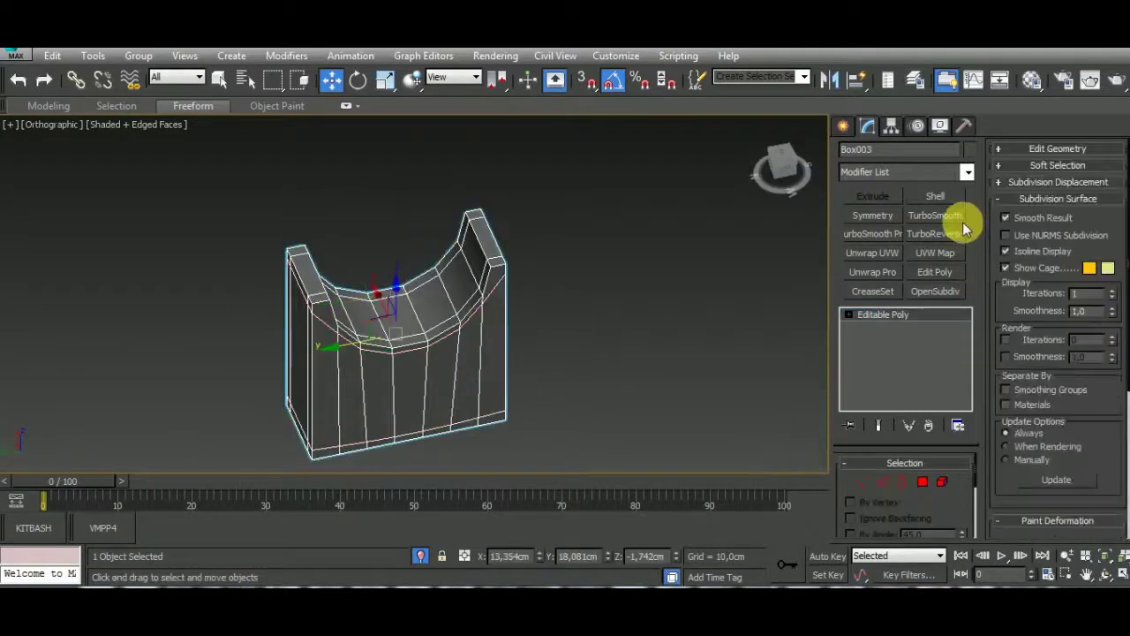
{"action": "left_click", "coordinate": [935, 215]}
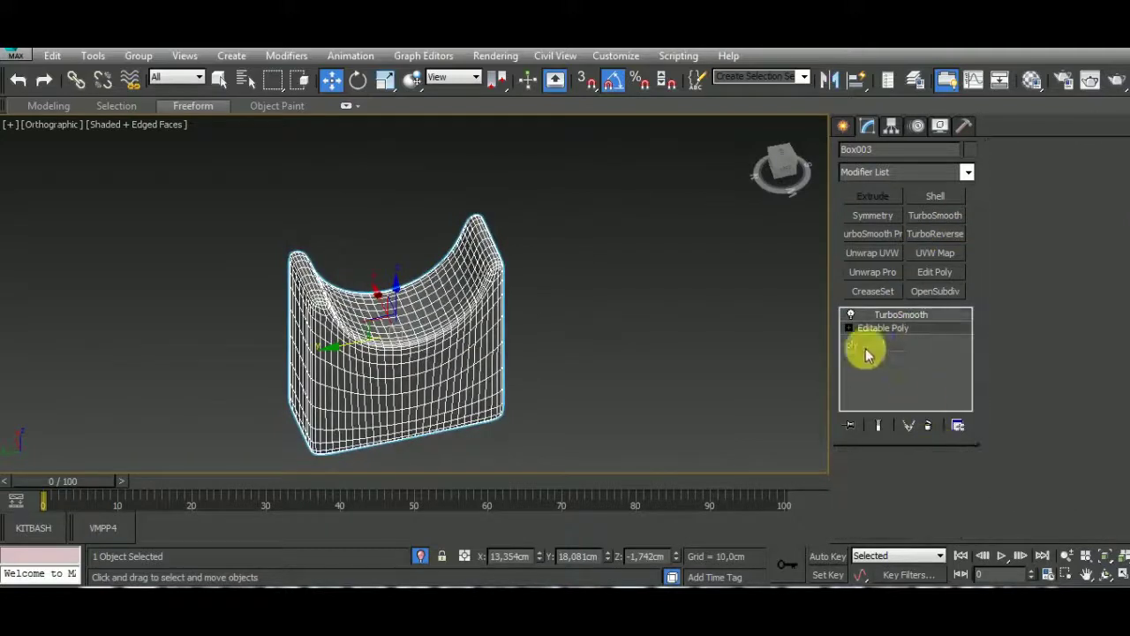
{"action": "left_click", "coordinate": [883, 328]}
{"action": "scroll", "coordinate": [498, 337], "scroll_direction": "up", "scroll_amount": 2}
{"action": "mouse_move", "coordinate": [501, 336]}
{"action": "middle_mouse_down"}
{"action": "mouse_move", "coordinate": [556, 328]}
{"action": "mouse_move", "coordinate": [588, 368]}
{"action": "mouse_move", "coordinate": [575, 310]}
{"action": "mouse_move", "coordinate": [540, 358]}
{"action": "mouse_move", "coordinate": [497, 260]}
{"action": "mouse_move", "coordinate": [497, 461]}
{"action": "mouse_move", "coordinate": [668, 397]}
{"action": "middle_mouse_up"}
Select the block's inner edge loop and left upright edge, then nudge a corner vertex down.
{"action": "left_click", "coordinate": [883, 481]}
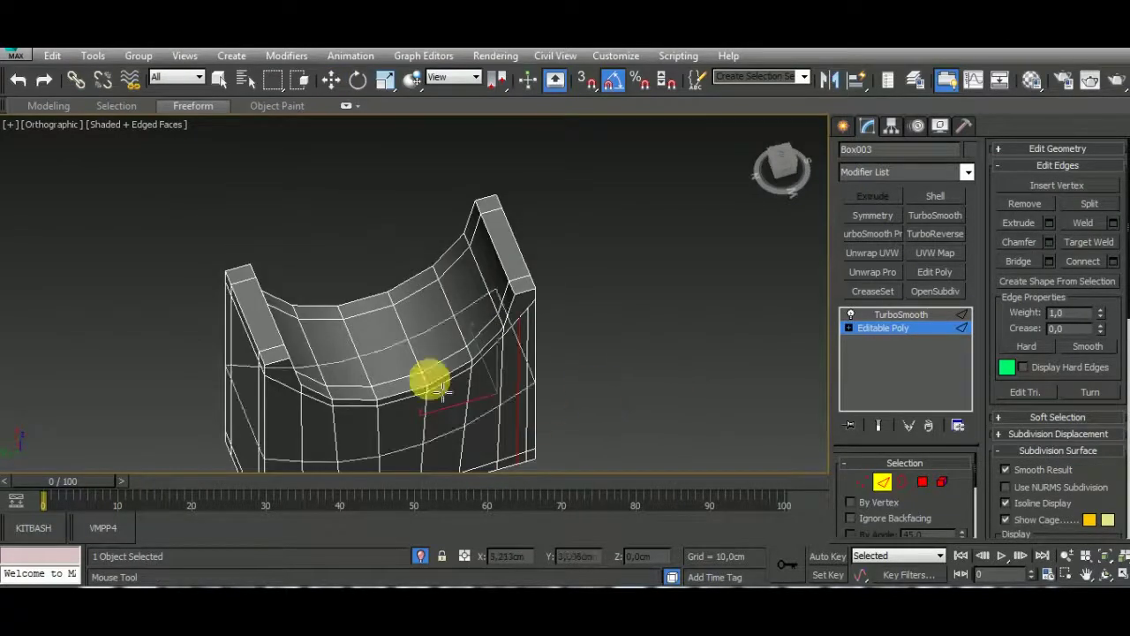
{"action": "middle_click_drag", "start_coordinate": [265, 366], "coordinate": [309, 335], "text": "alt"}
{"action": "double_click", "coordinate": [291, 325]}
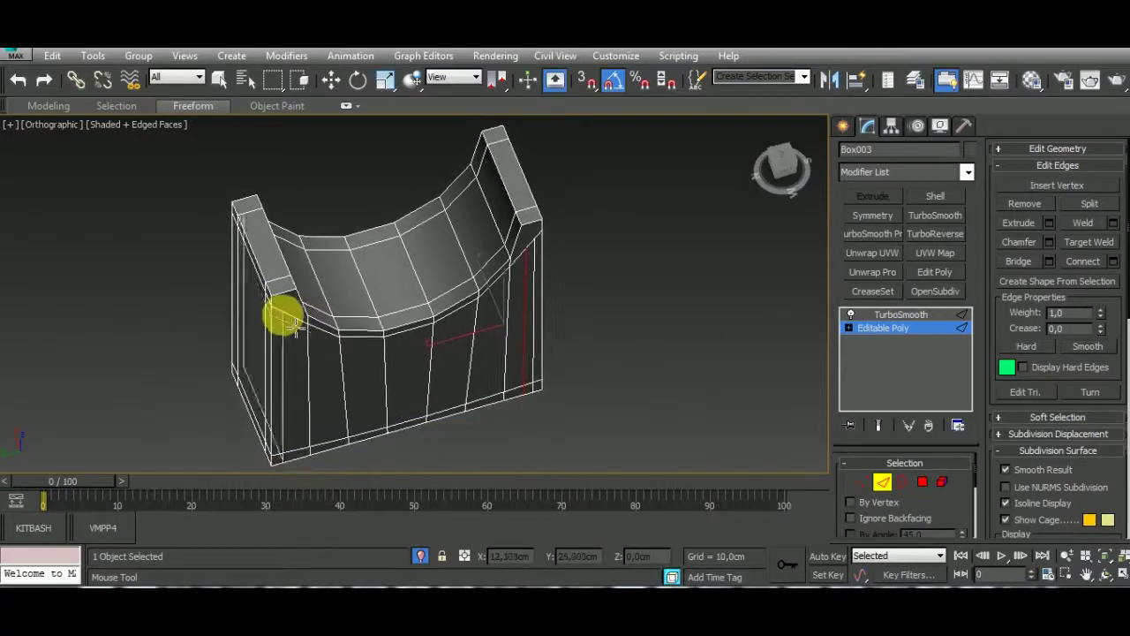
{"action": "mouse_move", "coordinate": [300, 322]}
{"action": "middle_mouse_down", "text": "alt"}
{"action": "mouse_move", "coordinate": [336, 379]}
{"action": "mouse_move", "coordinate": [330, 340]}
{"action": "mouse_move", "coordinate": [320, 373]}
{"action": "mouse_move", "coordinate": [281, 300]}
{"action": "middle_mouse_up", "text": "alt"}
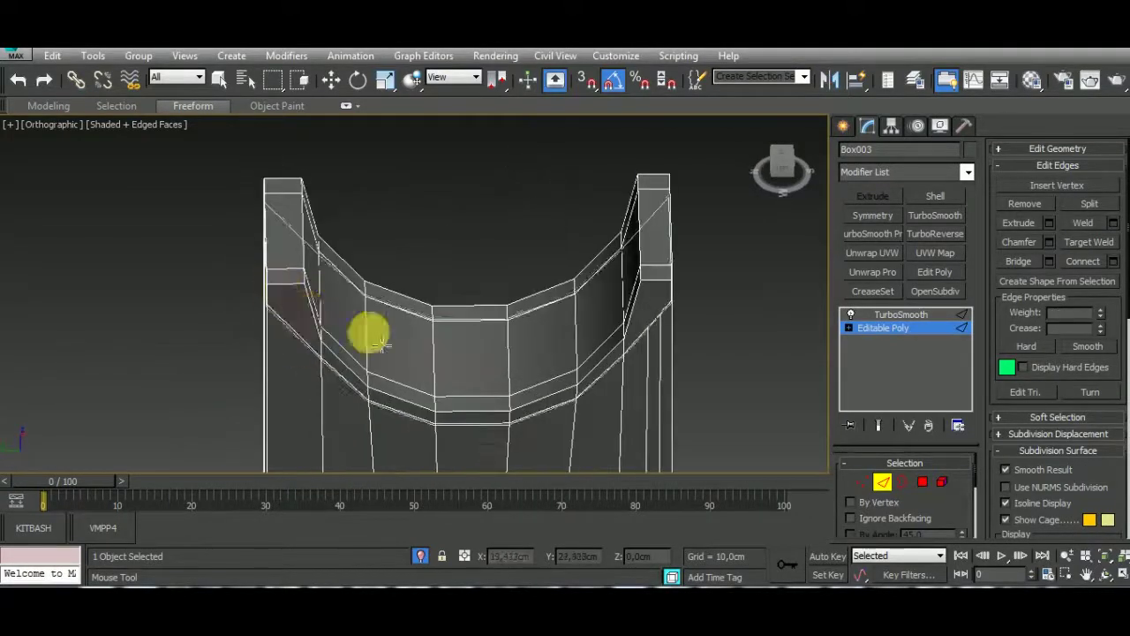
{"action": "mouse_move", "coordinate": [368, 328]}
{"action": "middle_mouse_down", "text": "alt"}
{"action": "mouse_move", "coordinate": [397, 141]}
{"action": "mouse_move", "coordinate": [325, 340]}
{"action": "middle_mouse_up", "text": "alt"}
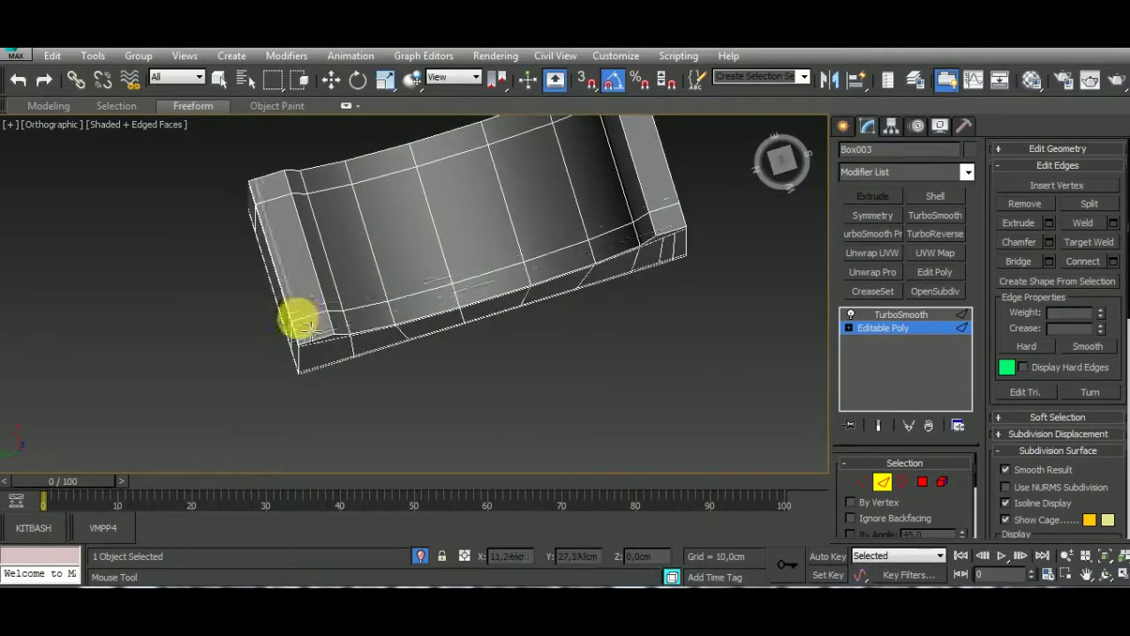
{"action": "mouse_move", "coordinate": [351, 382]}
{"action": "middle_mouse_down", "text": "alt"}
{"action": "mouse_move", "coordinate": [353, 315]}
{"action": "mouse_move", "coordinate": [404, 126]}
{"action": "mouse_move", "coordinate": [378, 419]}
{"action": "middle_mouse_up", "text": "alt"}
{"action": "left_click", "coordinate": [378, 418]}
{"action": "key", "text": "w"}
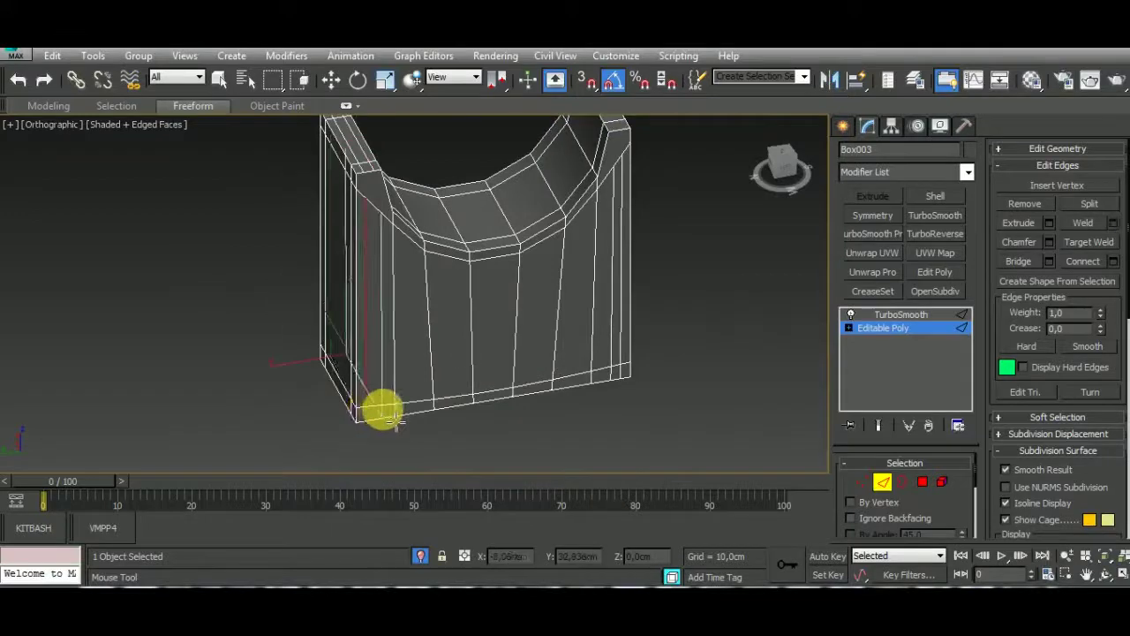
{"action": "left_click", "coordinate": [862, 484]}
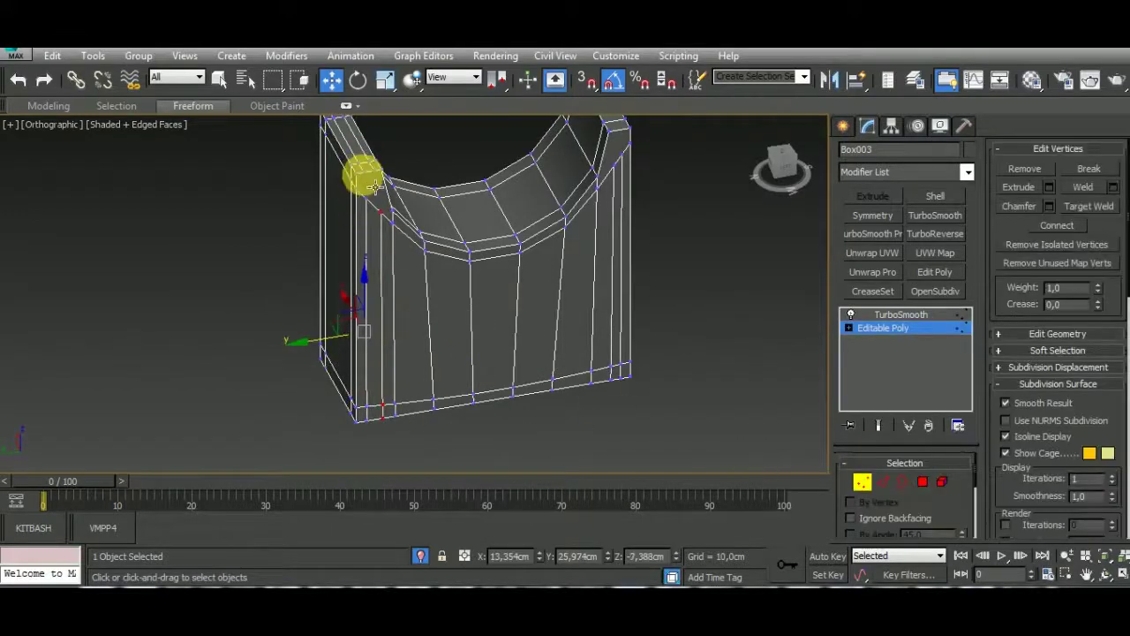
{"action": "left_click_drag", "start_coordinate": [371, 212], "coordinate": [373, 263]}
Connect the first upright's corner vertices with a new edge.
{"action": "right_click", "coordinate": [373, 262]}
{"action": "left_click", "coordinate": [374, 261]}
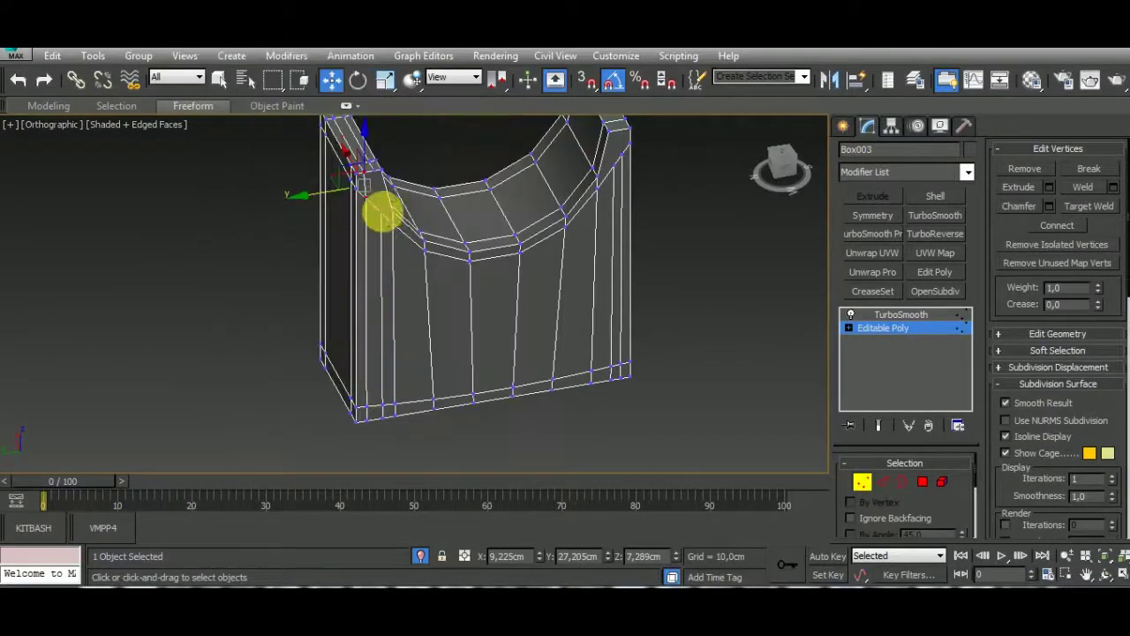
{"action": "right_click", "coordinate": [442, 263]}
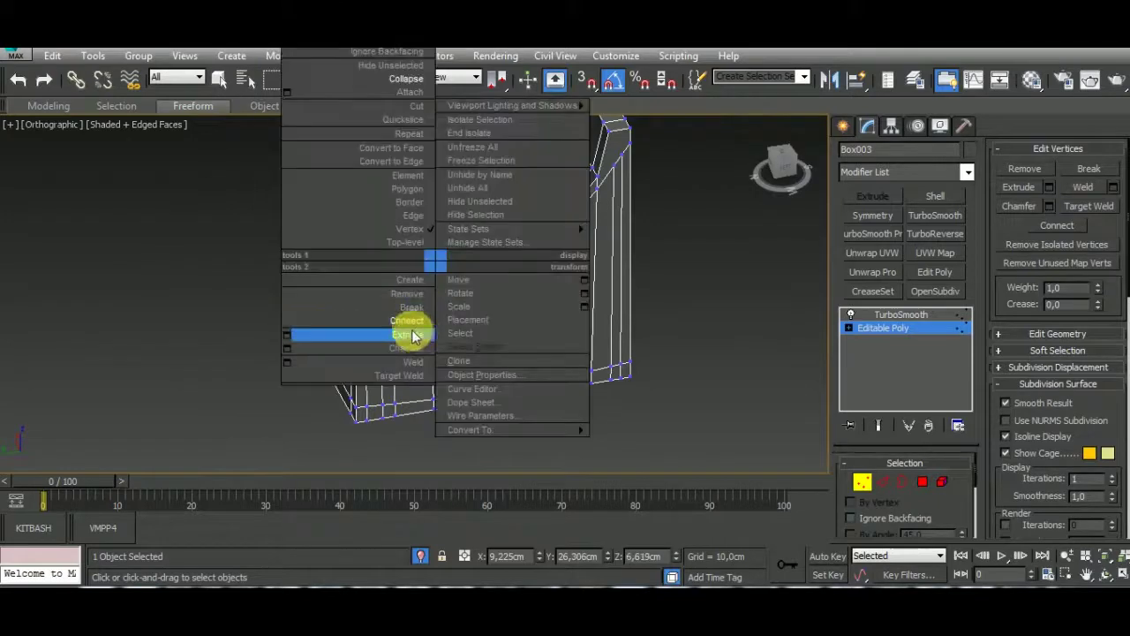
{"action": "left_click", "coordinate": [404, 327]}
{"action": "mouse_move", "coordinate": [613, 371]}
{"action": "middle_mouse_down", "text": "alt"}
{"action": "mouse_move", "coordinate": [492, 285]}
{"action": "mouse_move", "coordinate": [504, 265]}
{"action": "middle_mouse_up", "text": "alt"}
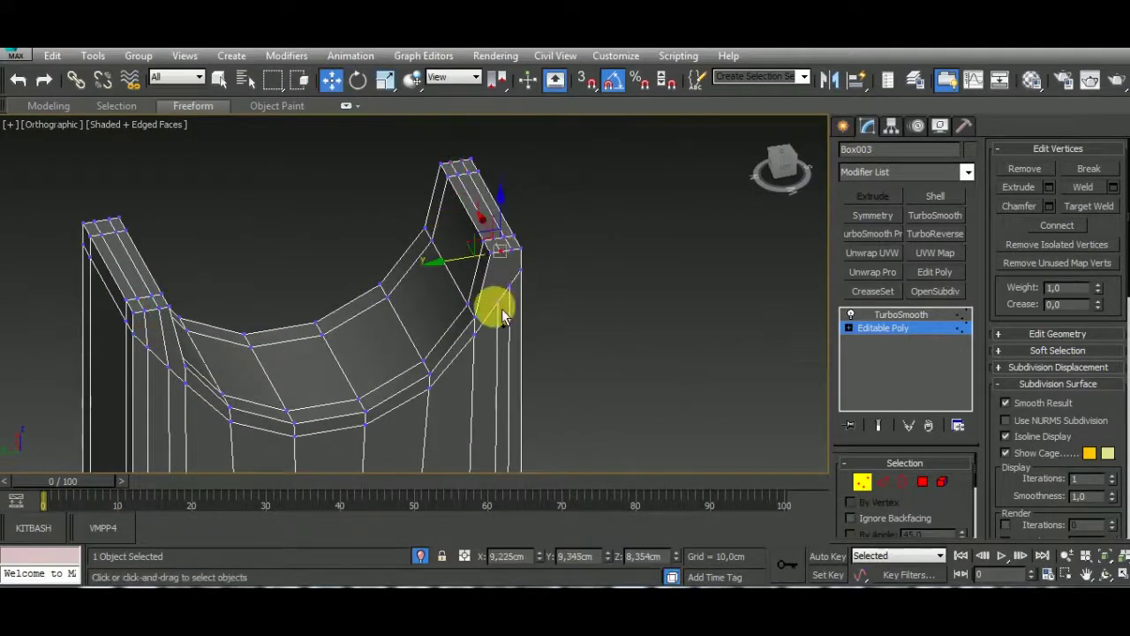
{"action": "right_click", "coordinate": [499, 346]}
{"action": "left_click", "coordinate": [488, 412]}
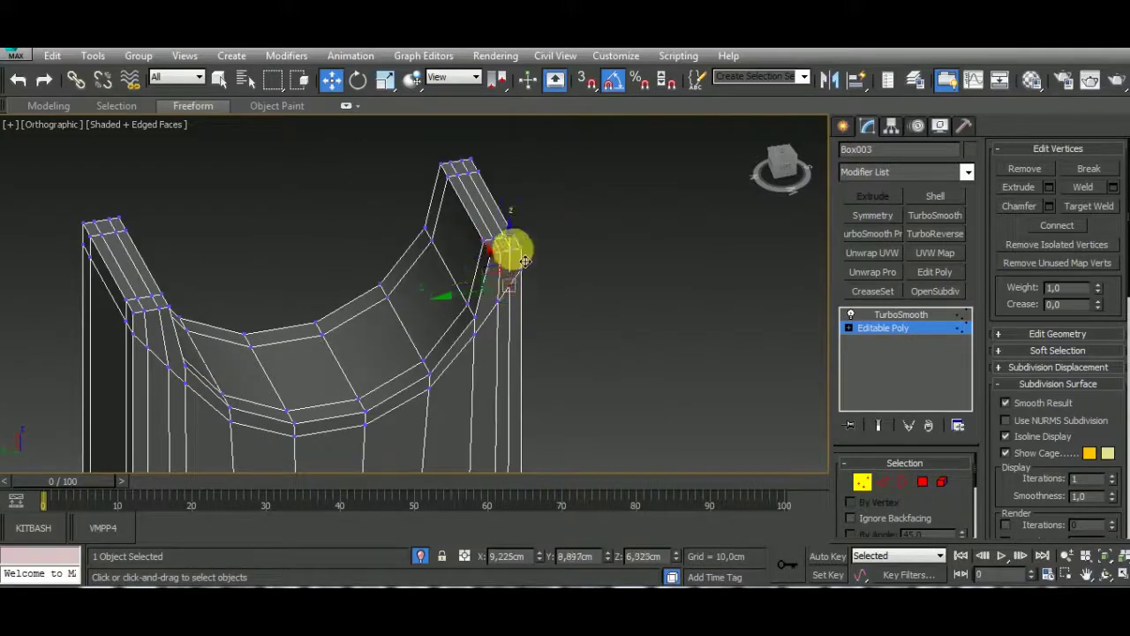
Connect the right upright's corner vertices and move them down slightly.
{"action": "right_click", "coordinate": [548, 309]}
{"action": "left_click", "coordinate": [265, 353]}
{"action": "middle_click_drag", "start_coordinate": [265, 353], "coordinate": [519, 337]}
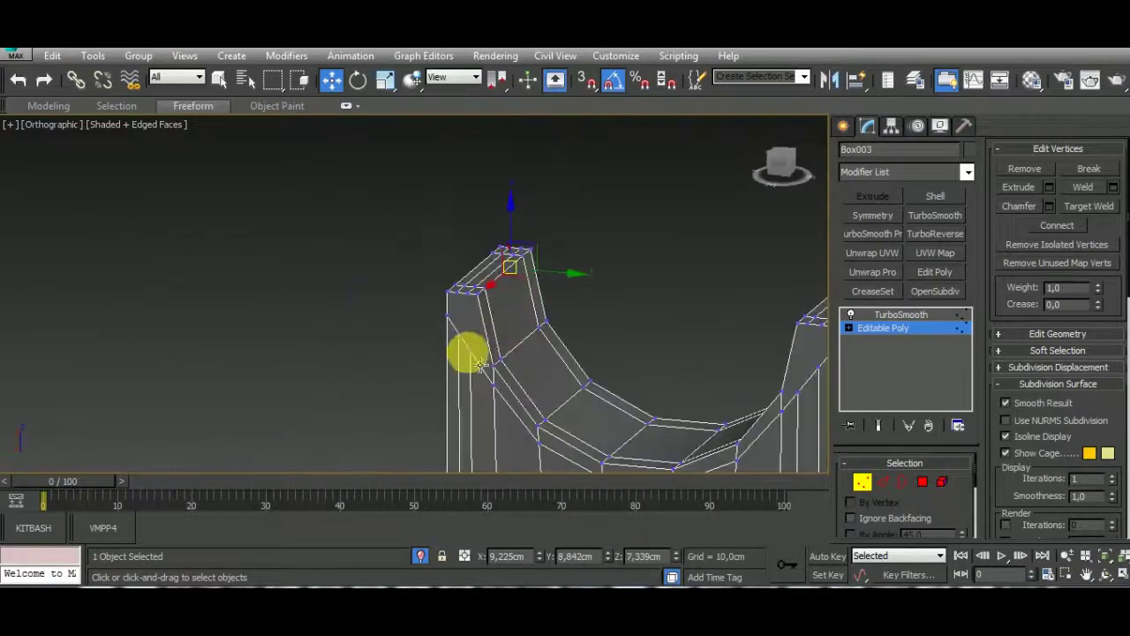
{"action": "right_click", "coordinate": [481, 303]}
{"action": "left_click", "coordinate": [492, 365]}
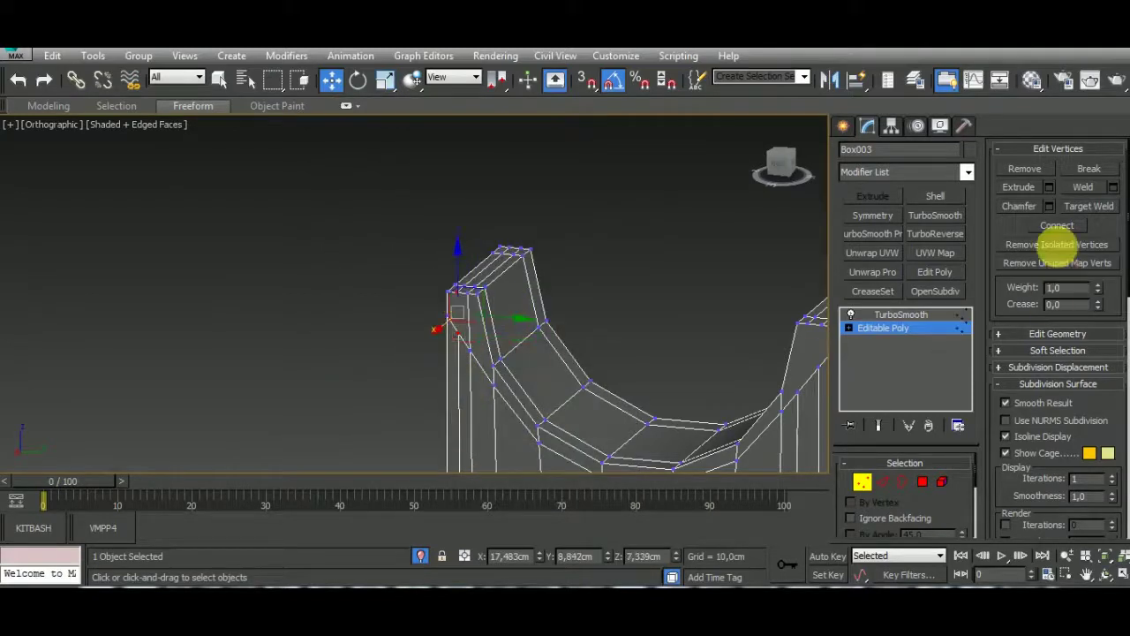
{"action": "middle_click_drag", "start_coordinate": [638, 389], "coordinate": [551, 282]}
{"action": "left_click_drag", "start_coordinate": [556, 305], "coordinate": [962, 298]}
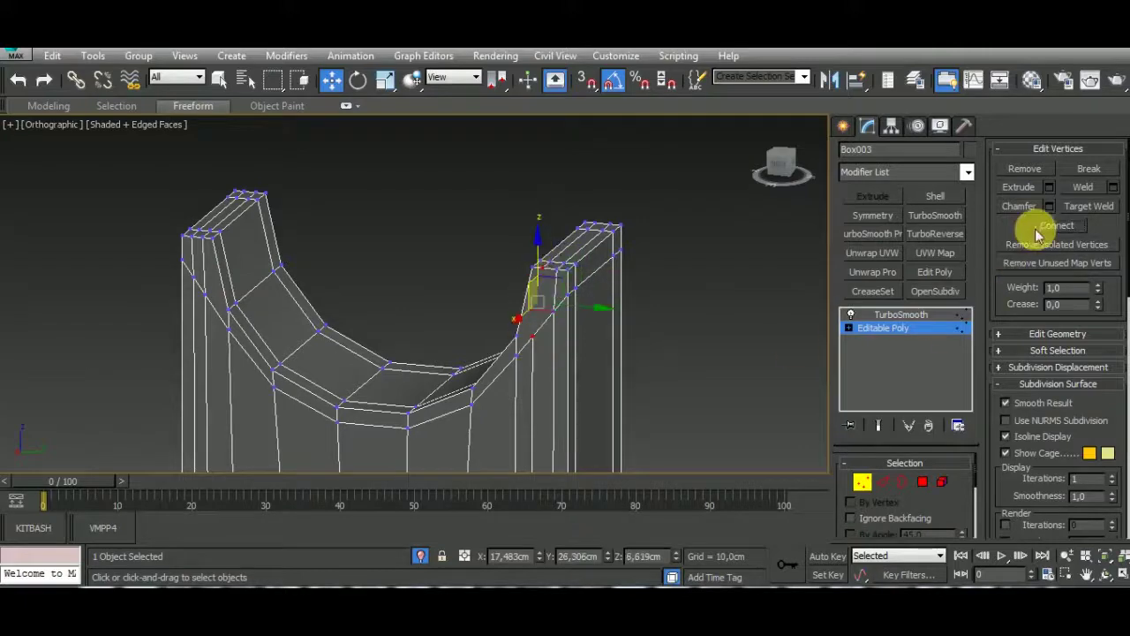
Return to the 2-iteration TurboSmooth result and end isolation to show the full cannon.
{"action": "left_click", "coordinate": [910, 315]}
{"action": "mouse_move", "coordinate": [805, 390]}
{"action": "middle_mouse_down", "text": "alt"}
{"action": "mouse_move", "coordinate": [663, 353]}
{"action": "mouse_move", "coordinate": [465, 416]}
{"action": "mouse_move", "coordinate": [486, 388]}
{"action": "middle_mouse_up", "text": "alt"}
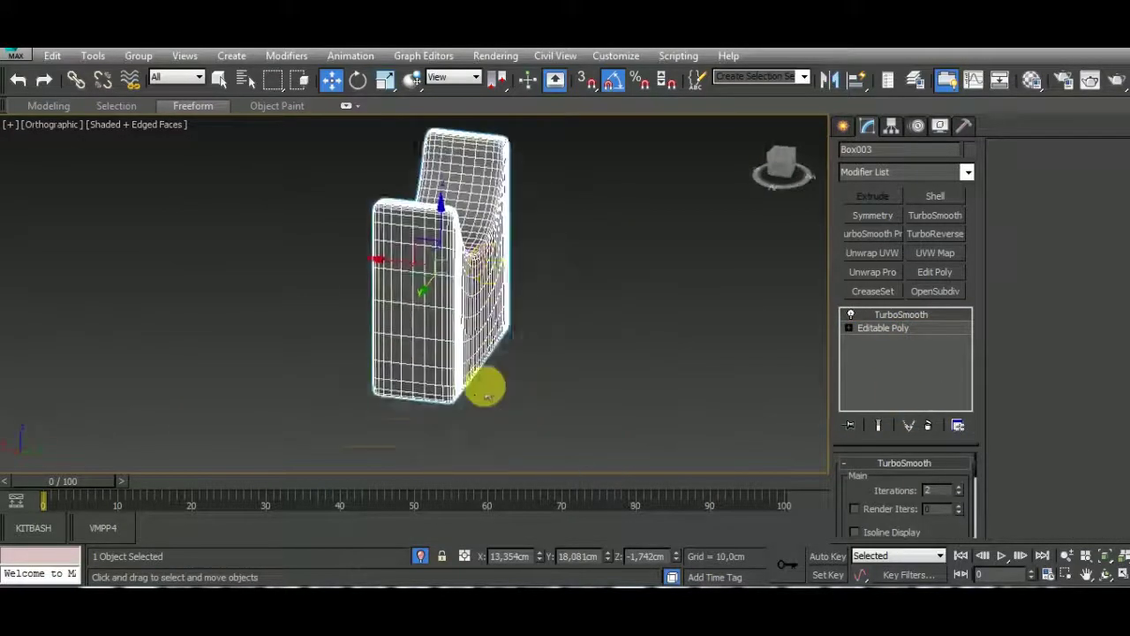
{"action": "left_click", "coordinate": [420, 555]}
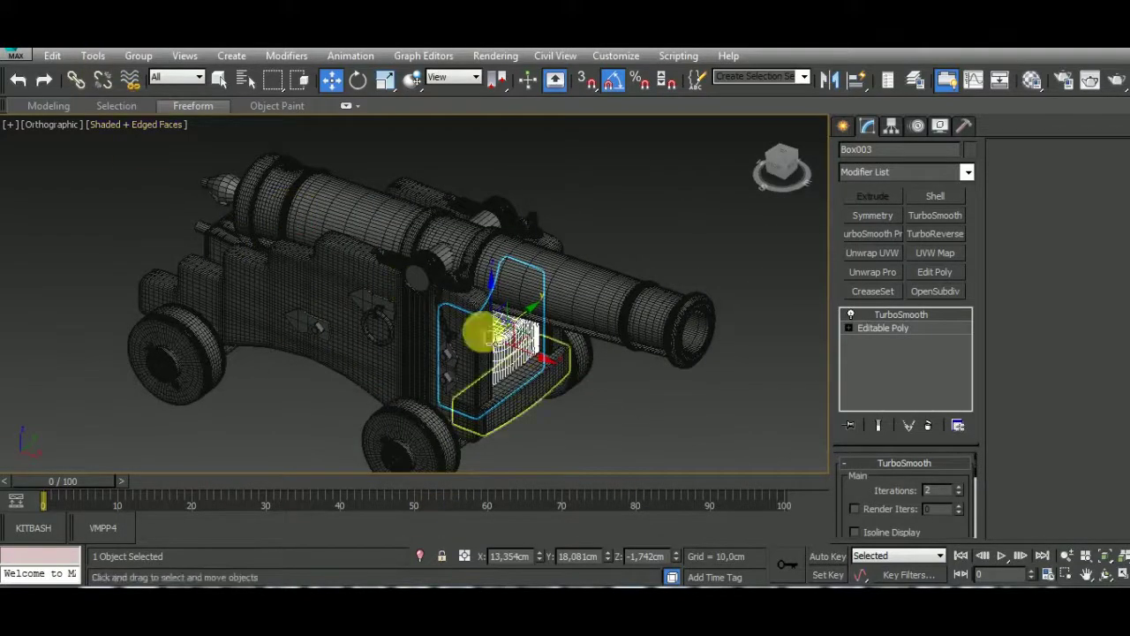
Select Cylinder013, isolate it, and pick its end-cap polygons.
{"action": "left_click", "coordinate": [456, 260]}
{"action": "key", "text": "z"}
{"action": "left_click", "coordinate": [922, 481]}
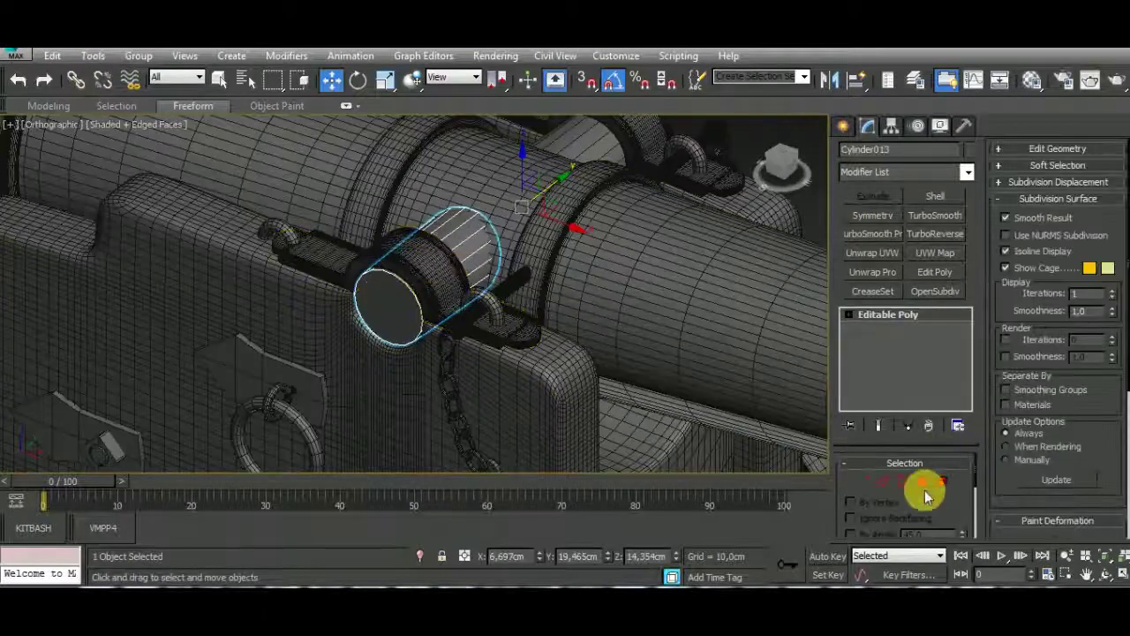
{"action": "left_click", "coordinate": [403, 318]}
{"action": "left_click", "coordinate": [420, 555]}
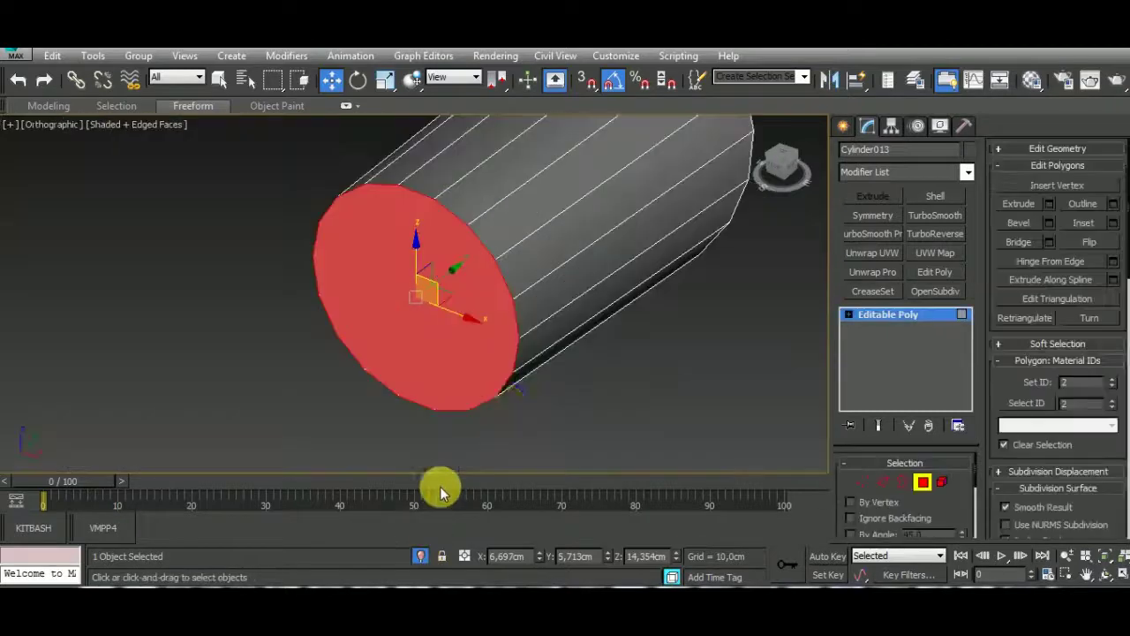
{"action": "middle_click_drag", "start_coordinate": [471, 410], "coordinate": [747, 445], "text": "alt"}
Inset the end cap twice and collapse it to a single centre point.
{"action": "left_click", "coordinate": [1113, 222]}
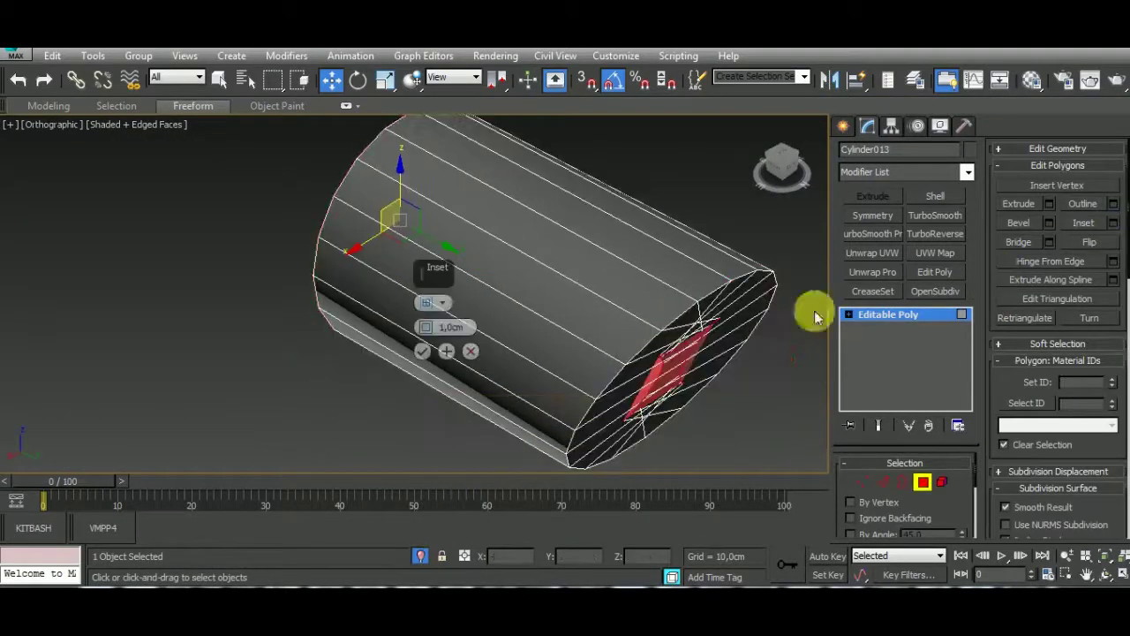
{"action": "left_click_drag", "start_coordinate": [430, 334], "coordinate": [427, 323]}
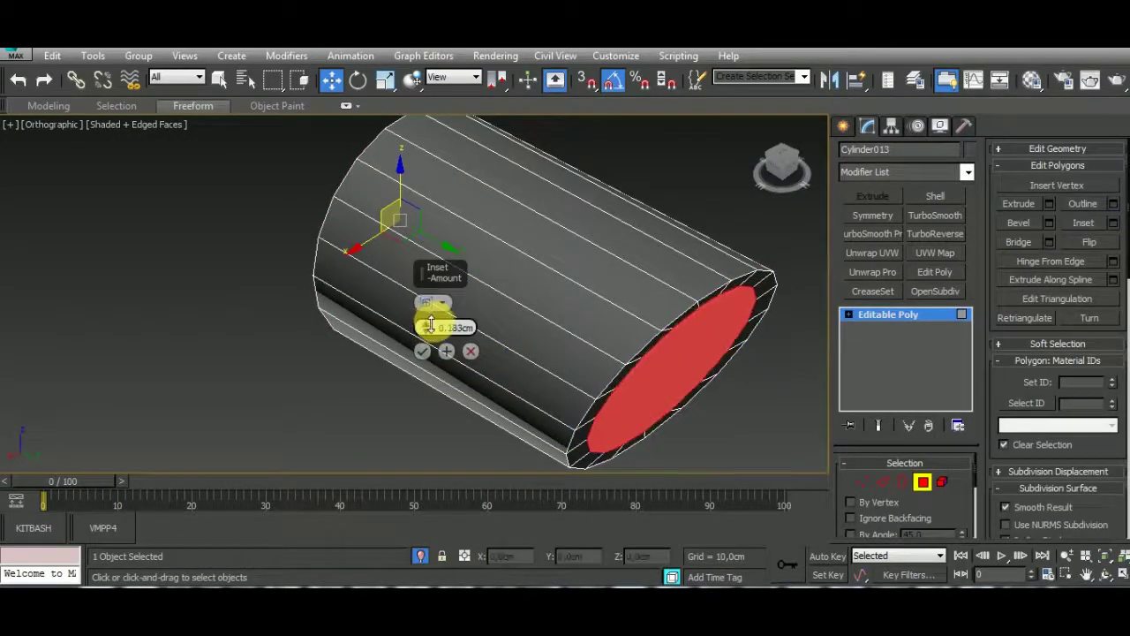
{"action": "left_click", "coordinate": [446, 350]}
{"action": "left_click", "coordinate": [422, 350]}
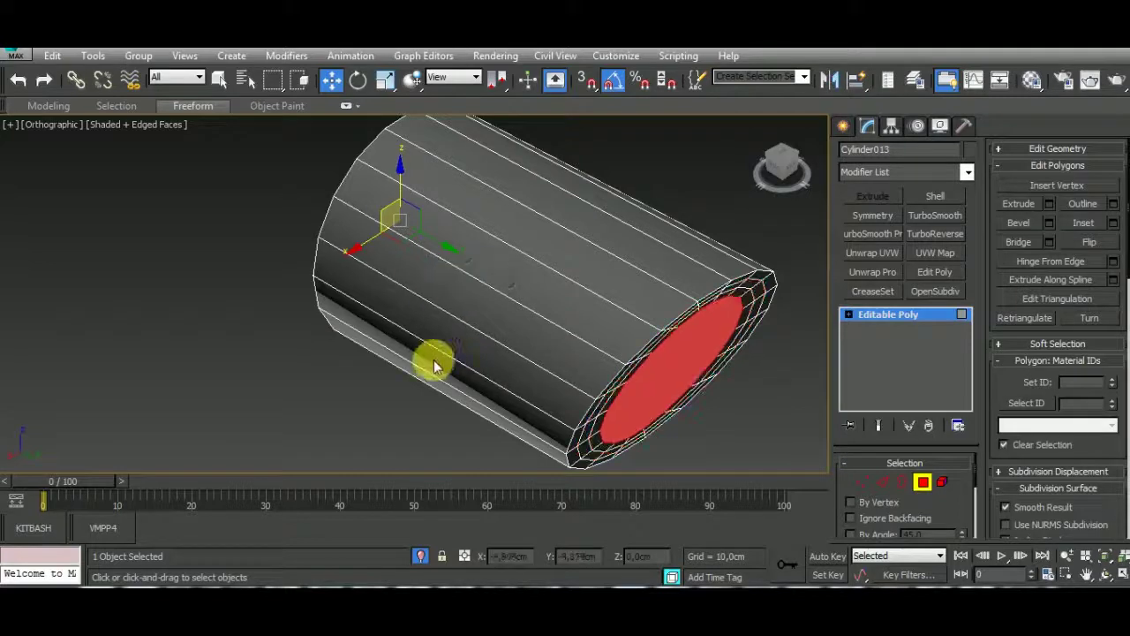
{"action": "right_click", "coordinate": [459, 351]}
{"action": "left_click", "coordinate": [427, 159]}
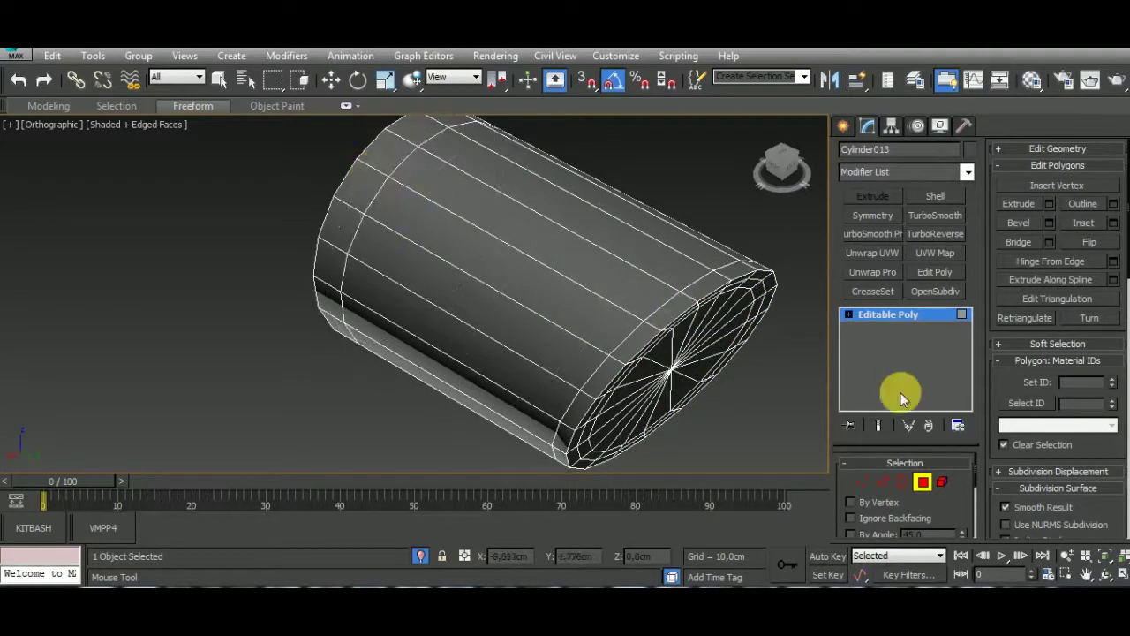
Add TurboSmooth at 2 iterations to Cylinder013 and show the whole cannon again.
{"action": "left_click", "coordinate": [883, 334]}
{"action": "left_click", "coordinate": [936, 216]}
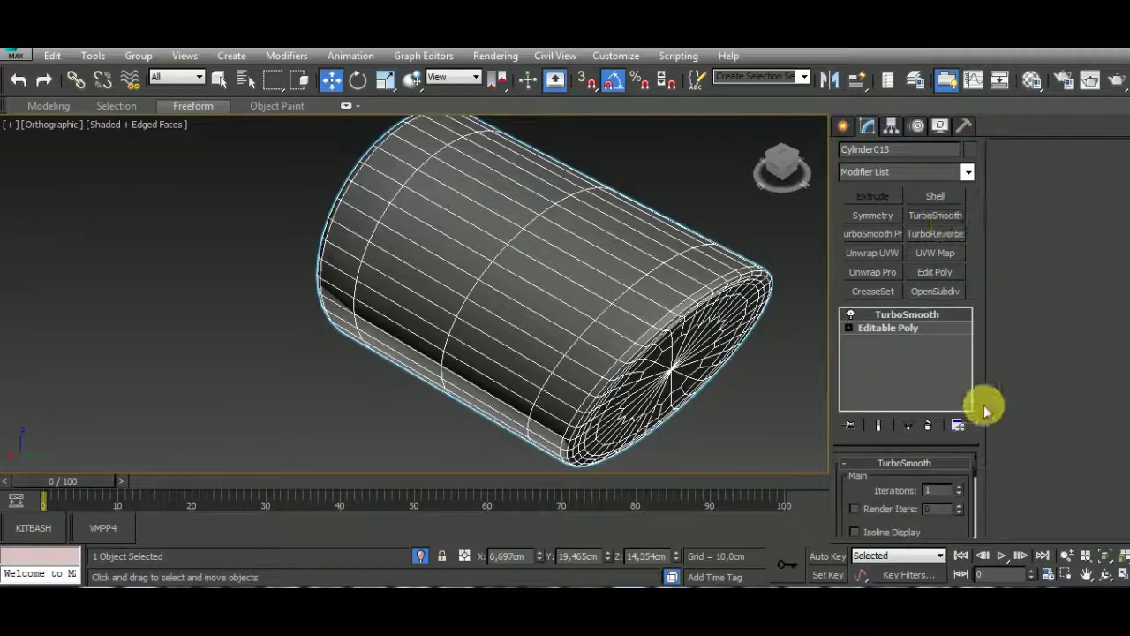
{"action": "left_click", "coordinate": [415, 558]}
{"action": "mouse_move", "coordinate": [576, 391]}
{"action": "middle_mouse_down", "text": "alt"}
{"action": "mouse_move", "coordinate": [412, 408]}
{"action": "mouse_move", "coordinate": [548, 386]}
{"action": "mouse_move", "coordinate": [625, 316]}
{"action": "middle_mouse_up", "text": "alt"}
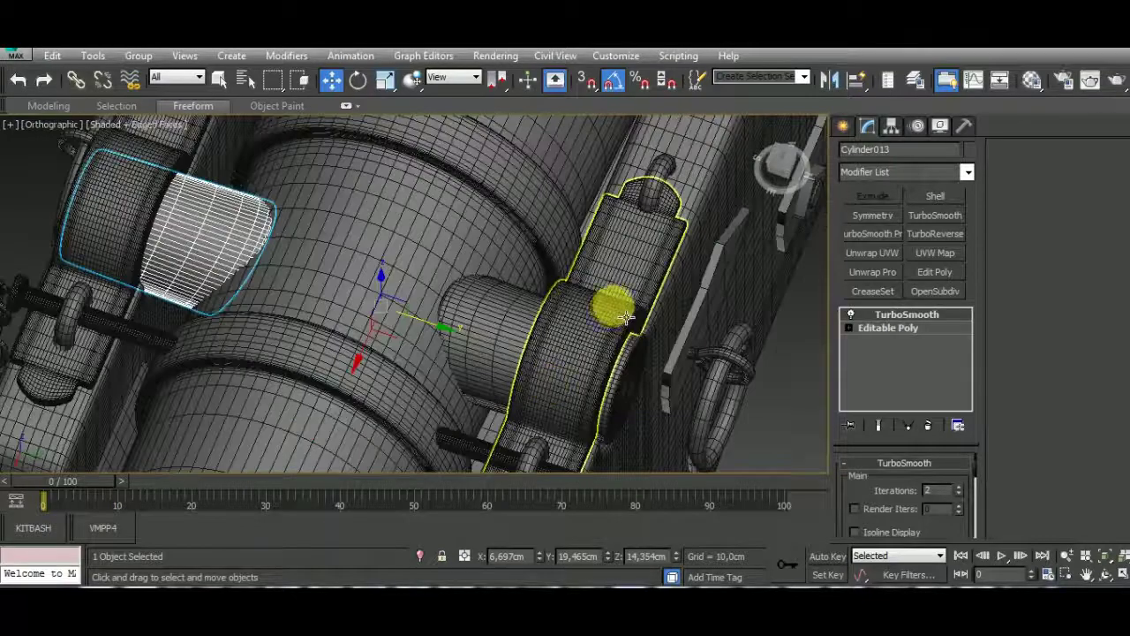
{"action": "scroll", "coordinate": [625, 316], "scroll_direction": "down", "scroll_amount": 5}
{"action": "middle_click_drag", "start_coordinate": [605, 433], "coordinate": [812, 370], "text": "alt"}
Select the rear knob Cylinder008, isolate it, and pick its end-cap polygon.
{"action": "left_click", "coordinate": [742, 439]}
{"action": "scroll", "coordinate": [748, 397], "scroll_direction": "down", "scroll_amount": 5}
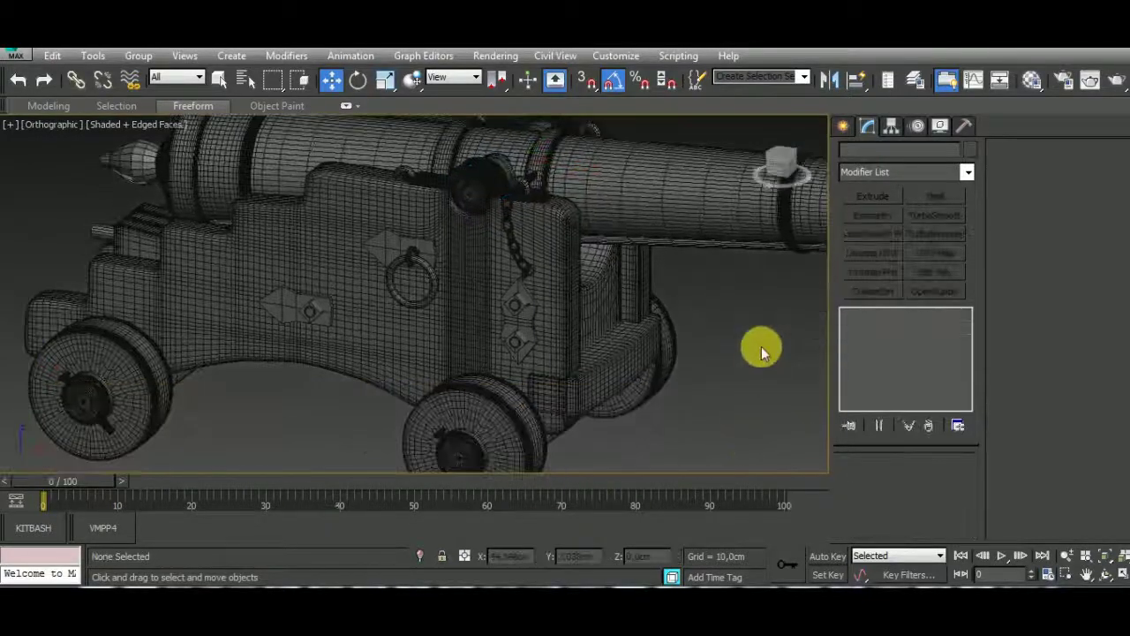
{"action": "middle_click_drag", "start_coordinate": [756, 345], "coordinate": [309, 197], "text": "alt"}
{"action": "left_click", "coordinate": [308, 197]}
{"action": "middle_click_drag", "start_coordinate": [441, 391], "coordinate": [485, 514], "text": "alt"}
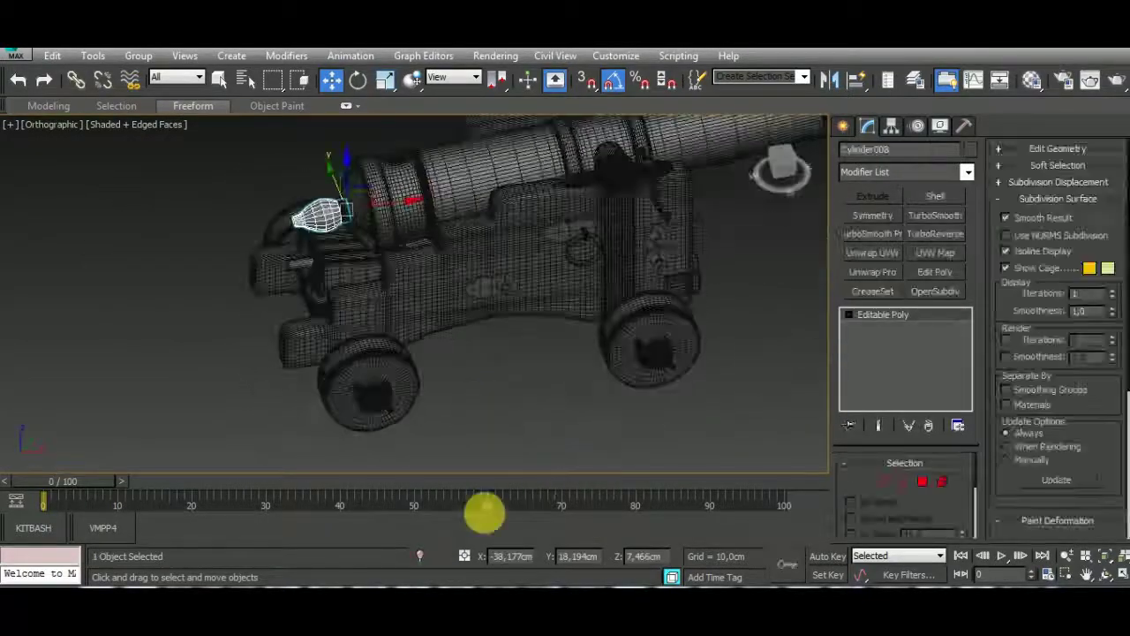
{"action": "left_click", "coordinate": [420, 555]}
{"action": "scroll", "coordinate": [380, 350], "scroll_direction": "up", "scroll_amount": 2}
{"action": "left_click", "coordinate": [925, 486]}
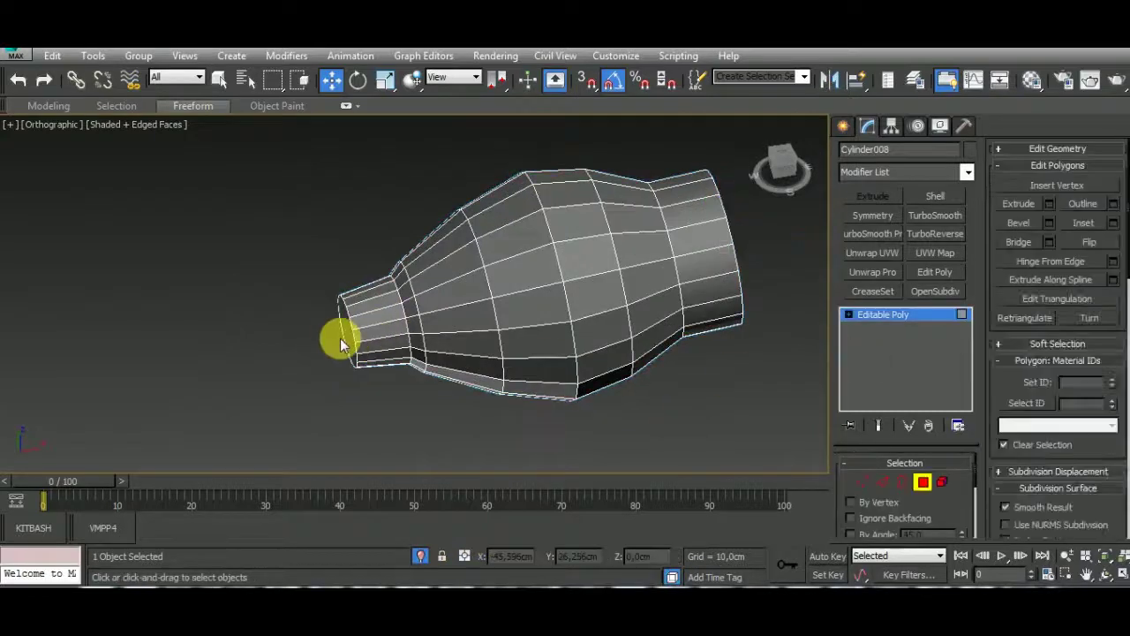
{"action": "left_click", "coordinate": [338, 334]}
Inset the knob's end-cap polygon and bring the rest of the scene back.
{"action": "mouse_move", "coordinate": [565, 383]}
{"action": "middle_mouse_down", "text": "alt"}
{"action": "mouse_move", "coordinate": [593, 374]}
{"action": "mouse_move", "coordinate": [528, 400]}
{"action": "middle_mouse_up", "text": "alt"}
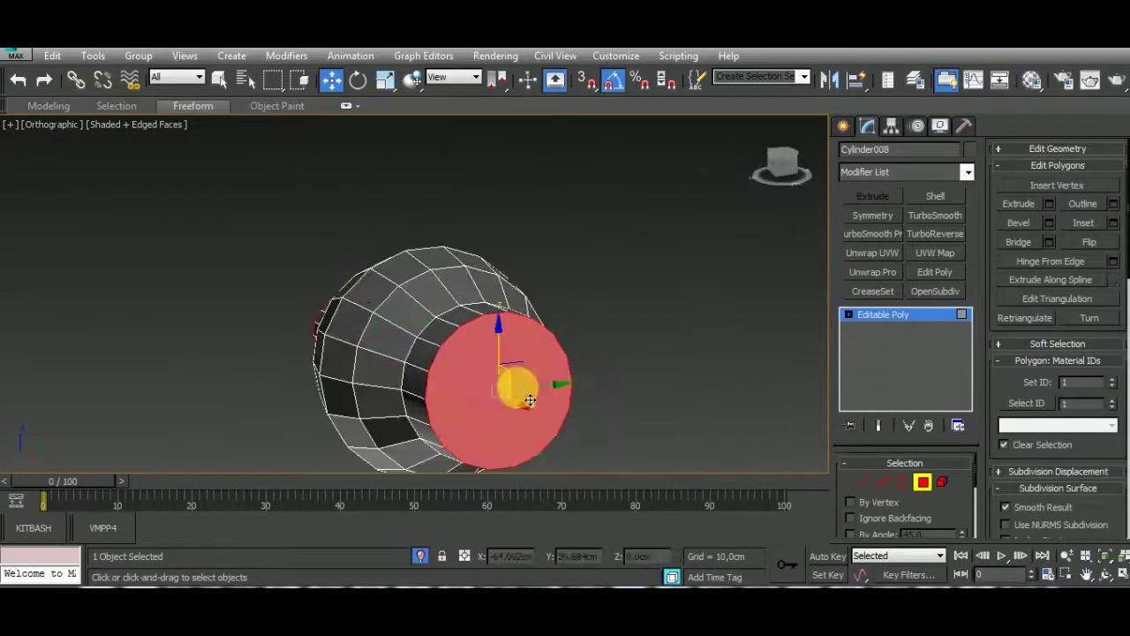
{"action": "left_click", "coordinate": [1113, 223]}
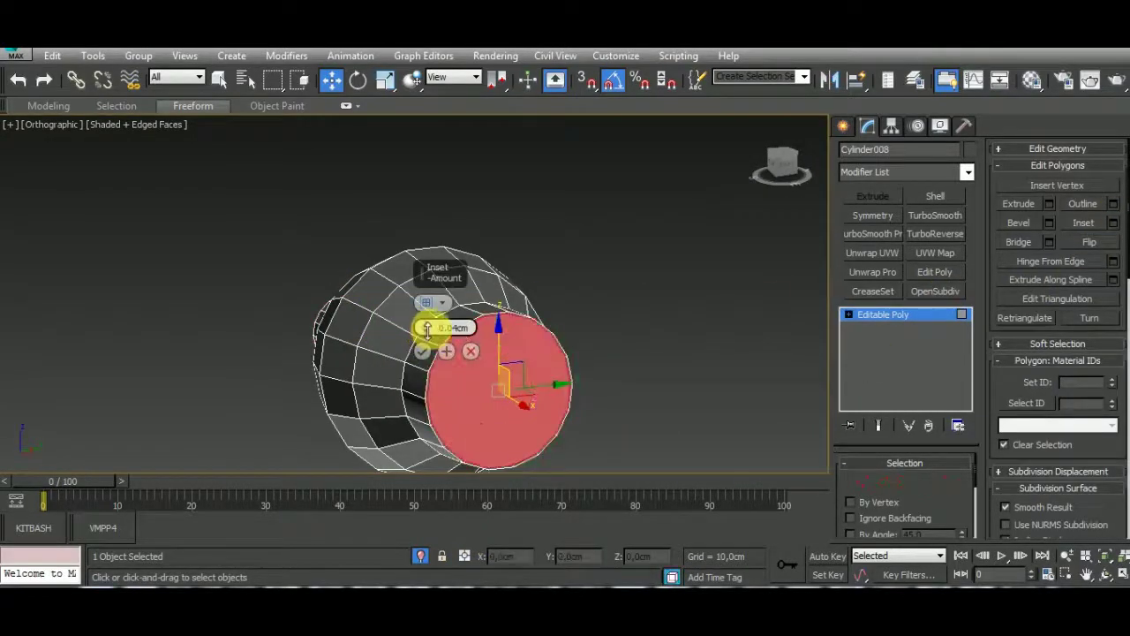
{"action": "left_click", "coordinate": [423, 351]}
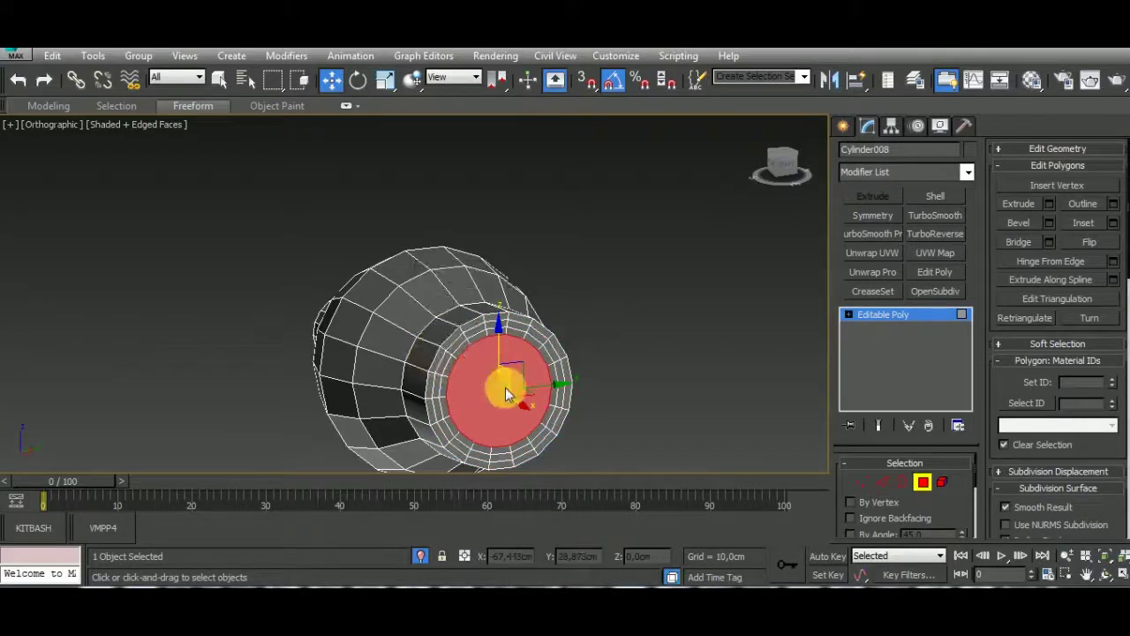
{"action": "right_click", "coordinate": [500, 383]}
{"action": "left_click", "coordinate": [510, 254]}
{"action": "mouse_move", "coordinate": [542, 290]}
{"action": "middle_mouse_down", "text": "alt"}
{"action": "mouse_move", "coordinate": [644, 306]}
{"action": "mouse_move", "coordinate": [545, 352]}
{"action": "middle_mouse_up", "text": "alt"}
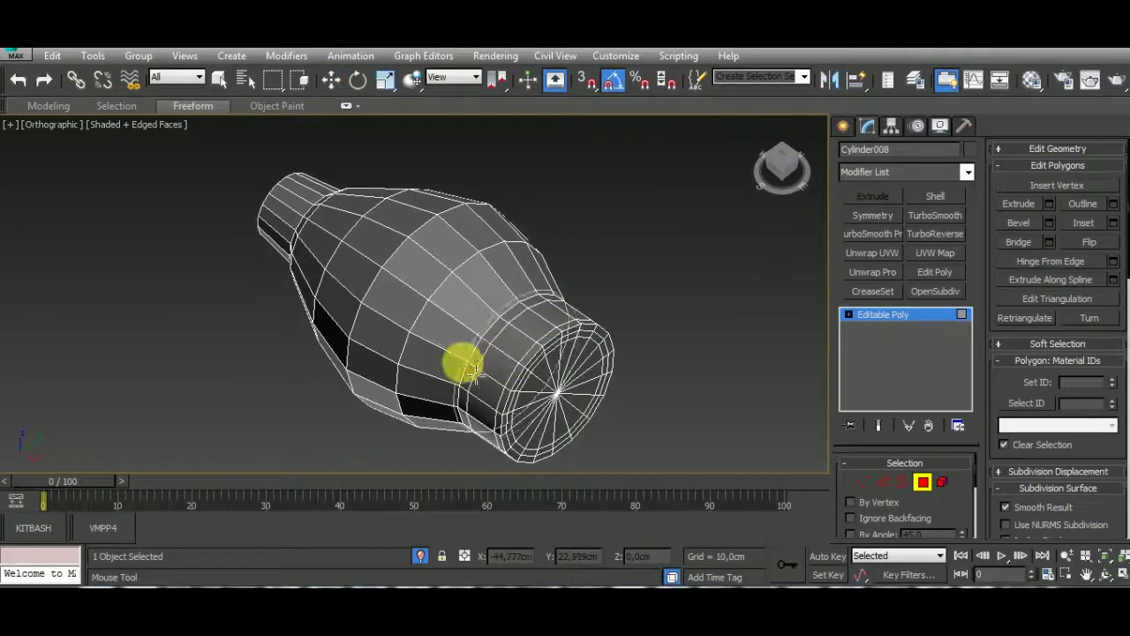
{"action": "mouse_move", "coordinate": [462, 361]}
{"action": "middle_mouse_down", "text": "alt"}
{"action": "mouse_move", "coordinate": [668, 315]}
{"action": "mouse_move", "coordinate": [275, 338]}
{"action": "middle_mouse_up", "text": "alt"}
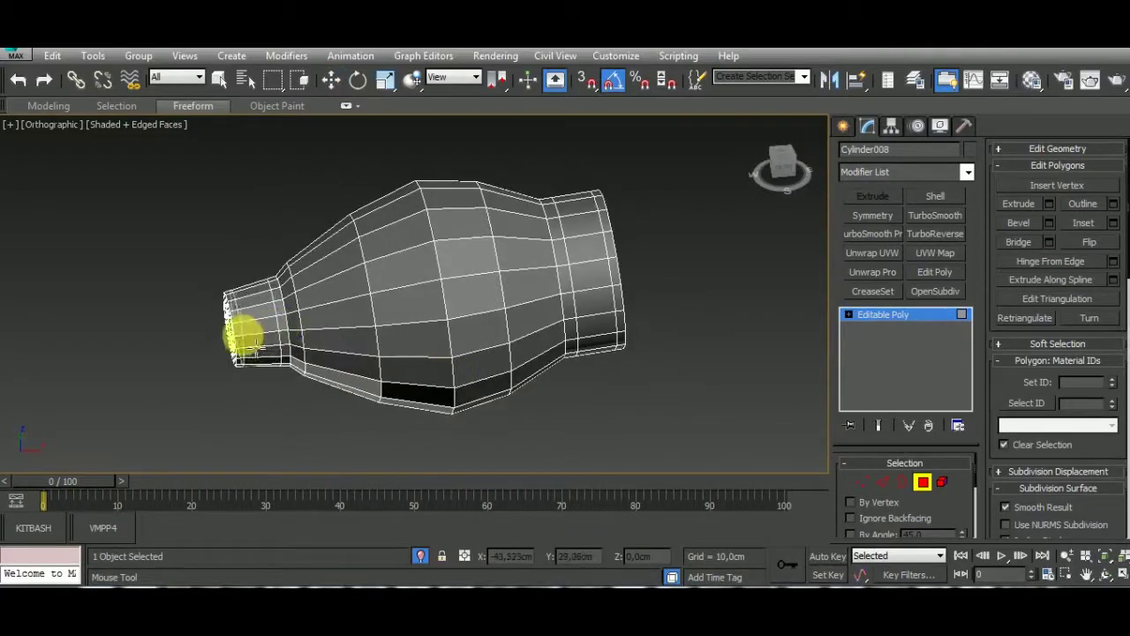
{"action": "mouse_move", "coordinate": [383, 391]}
{"action": "middle_mouse_down", "text": "alt"}
{"action": "mouse_move", "coordinate": [504, 362]}
{"action": "mouse_move", "coordinate": [550, 412]}
{"action": "mouse_move", "coordinate": [671, 404]}
{"action": "middle_mouse_up", "text": "alt"}
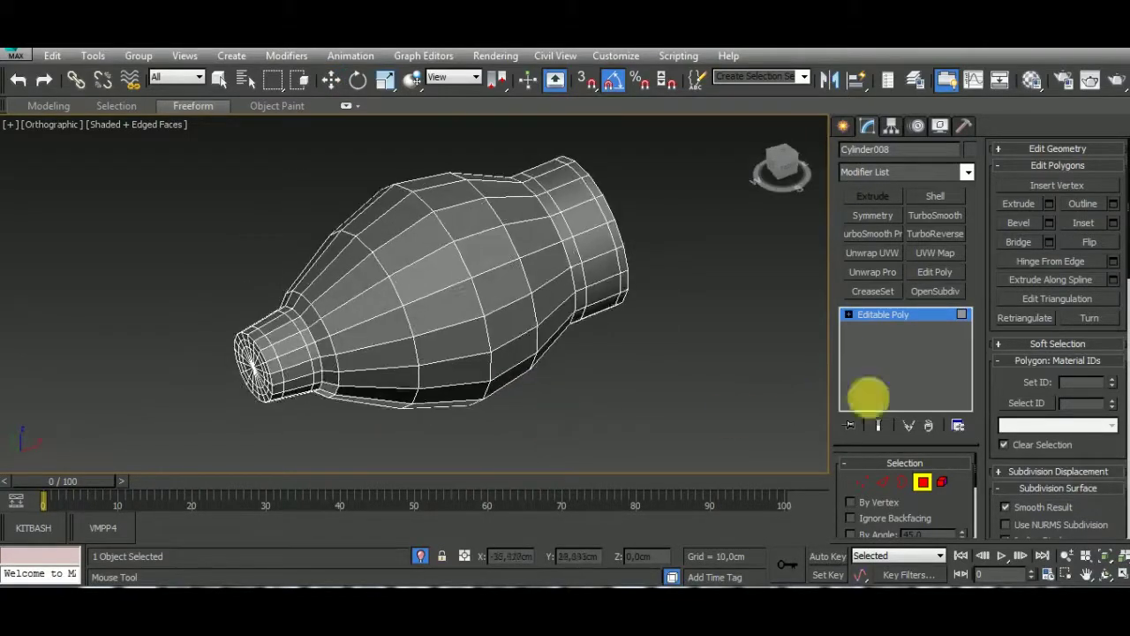
{"action": "mouse_move", "coordinate": [645, 312]}
{"action": "middle_mouse_down", "text": "alt"}
{"action": "mouse_move", "coordinate": [581, 374]}
{"action": "mouse_move", "coordinate": [706, 371]}
{"action": "middle_mouse_up", "text": "alt"}
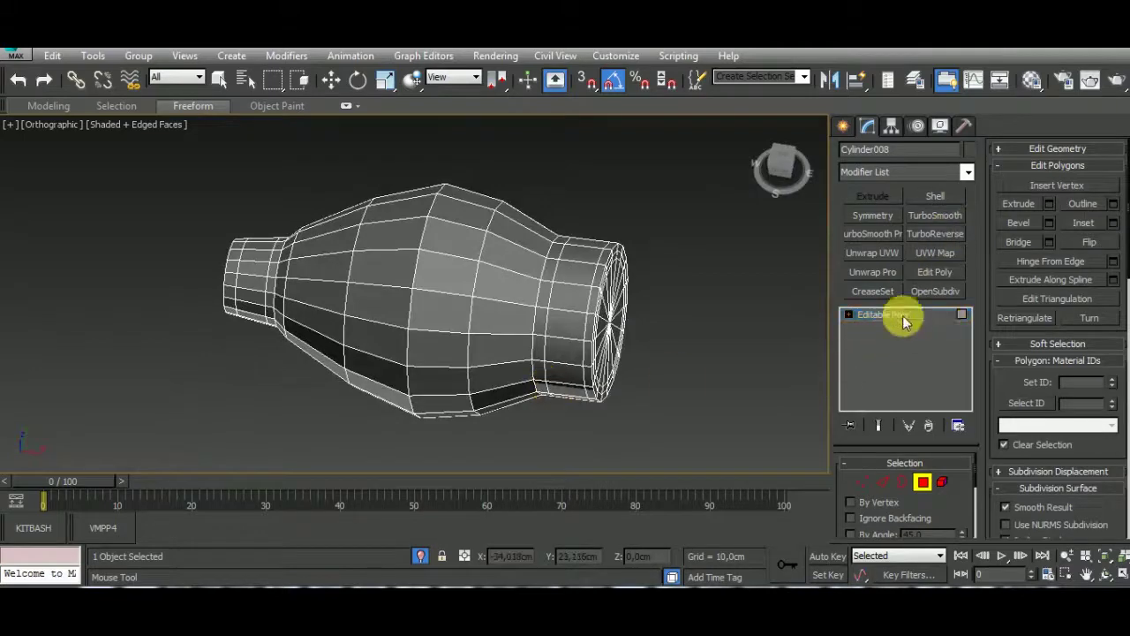
Give the knob a TurboSmooth modifier at 2 iterations.
{"action": "left_click", "coordinate": [935, 215]}
{"action": "left_click", "coordinate": [958, 486]}
{"action": "key", "text": "w"}
{"action": "middle_click_drag", "start_coordinate": [656, 398], "coordinate": [482, 500], "text": "alt"}
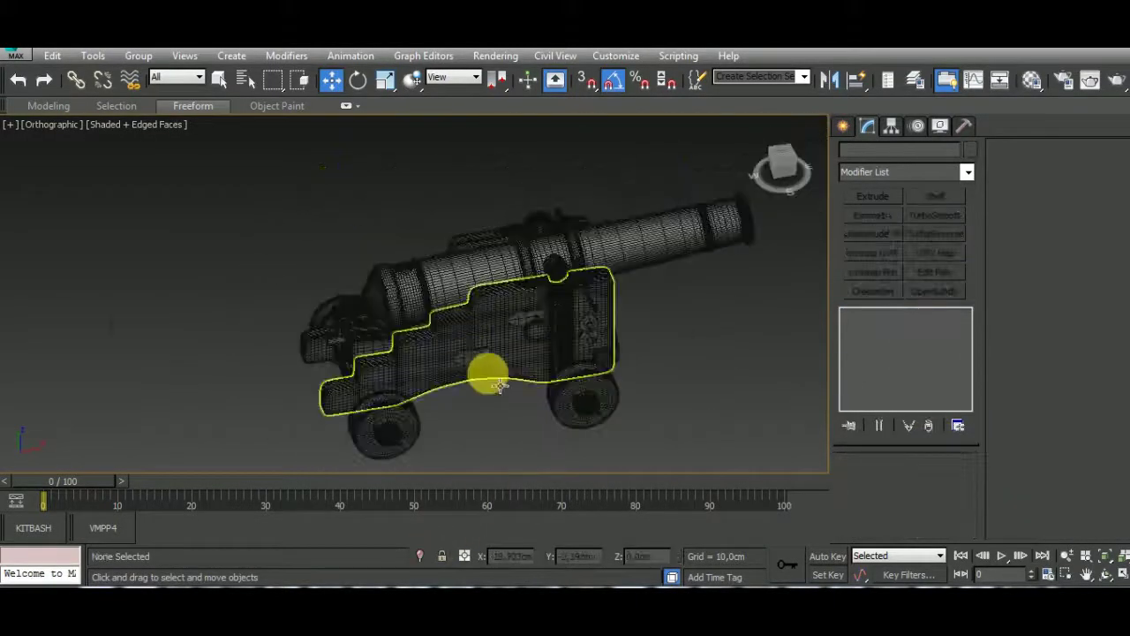
Isolate Plane005 and convert it to Editable Poly from the viewport menu.
{"action": "scroll", "coordinate": [499, 386], "scroll_direction": "up", "scroll_amount": 6}
{"action": "left_click", "coordinate": [429, 311]}
{"action": "left_click", "coordinate": [412, 553]}
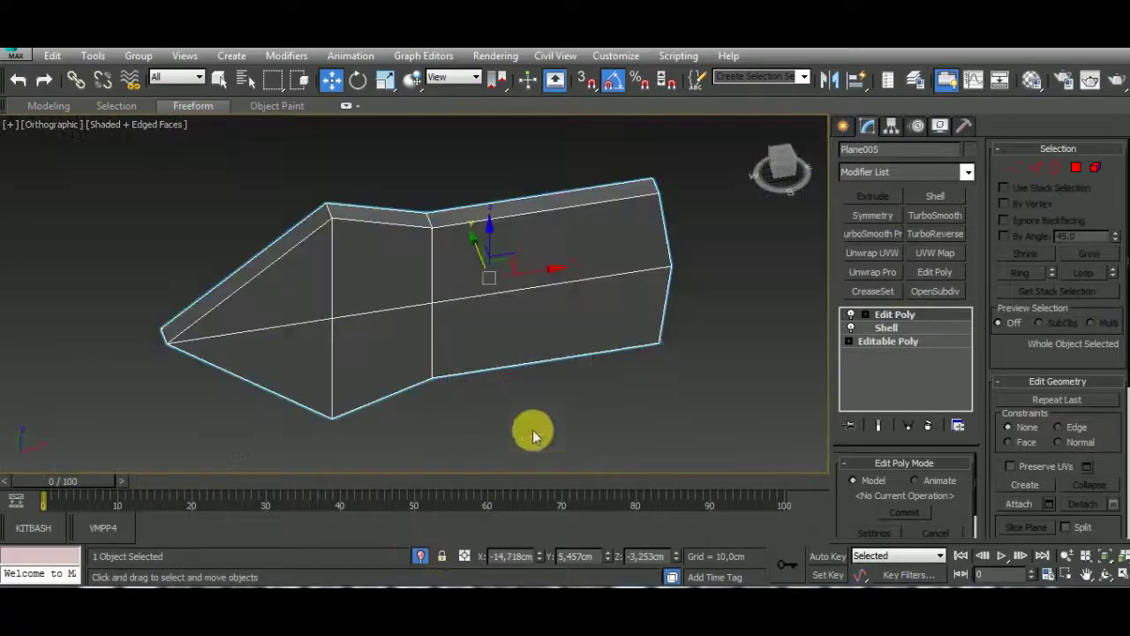
{"action": "right_click", "coordinate": [614, 293]}
{"action": "left_click", "coordinate": [786, 458]}
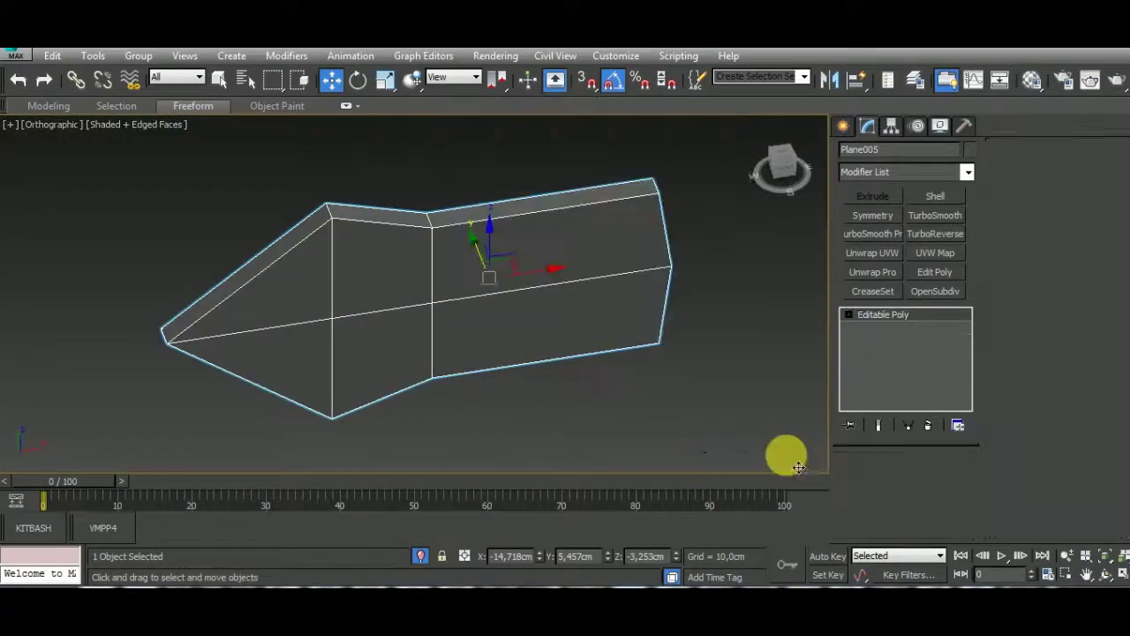
Orbit and zoom around Plane005 to inspect the thick pointed panel.
{"action": "middle_click_drag", "start_coordinate": [570, 364], "coordinate": [514, 371], "text": "alt"}
{"action": "middle_click_drag", "start_coordinate": [317, 375], "coordinate": [278, 411], "text": "alt"}
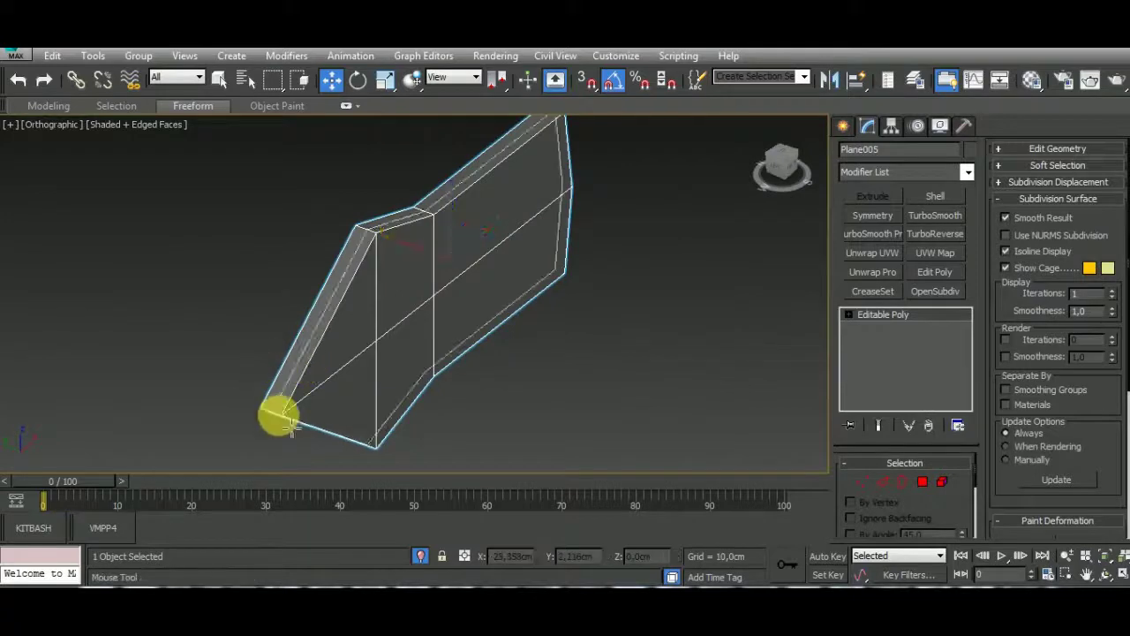
{"action": "scroll", "coordinate": [278, 411], "scroll_direction": "up", "scroll_amount": 2}
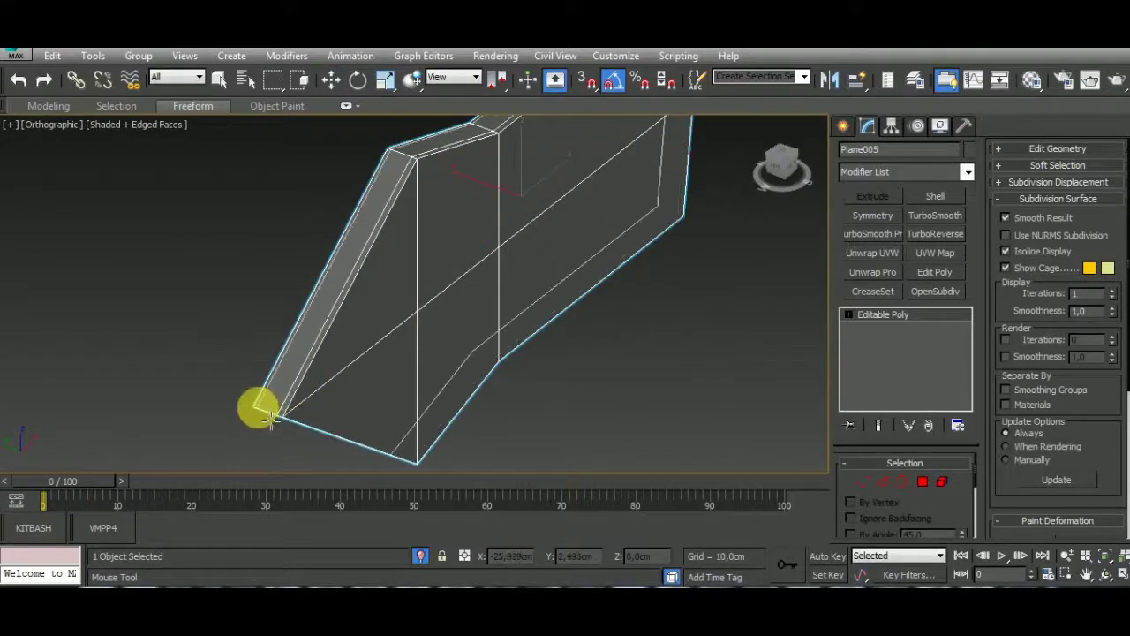
{"action": "middle_click_drag", "start_coordinate": [272, 418], "coordinate": [379, 386], "text": "alt"}
{"action": "scroll", "coordinate": [379, 386], "scroll_direction": "down", "scroll_amount": 3}
{"action": "mouse_move", "coordinate": [485, 273]}
{"action": "middle_mouse_down", "text": "alt"}
{"action": "mouse_move", "coordinate": [400, 433]}
{"action": "mouse_move", "coordinate": [504, 371]}
{"action": "middle_mouse_up", "text": "alt"}
{"action": "scroll", "coordinate": [510, 377], "scroll_direction": "down", "scroll_amount": 2}
{"action": "scroll", "coordinate": [540, 354], "scroll_direction": "up", "scroll_amount": 4}
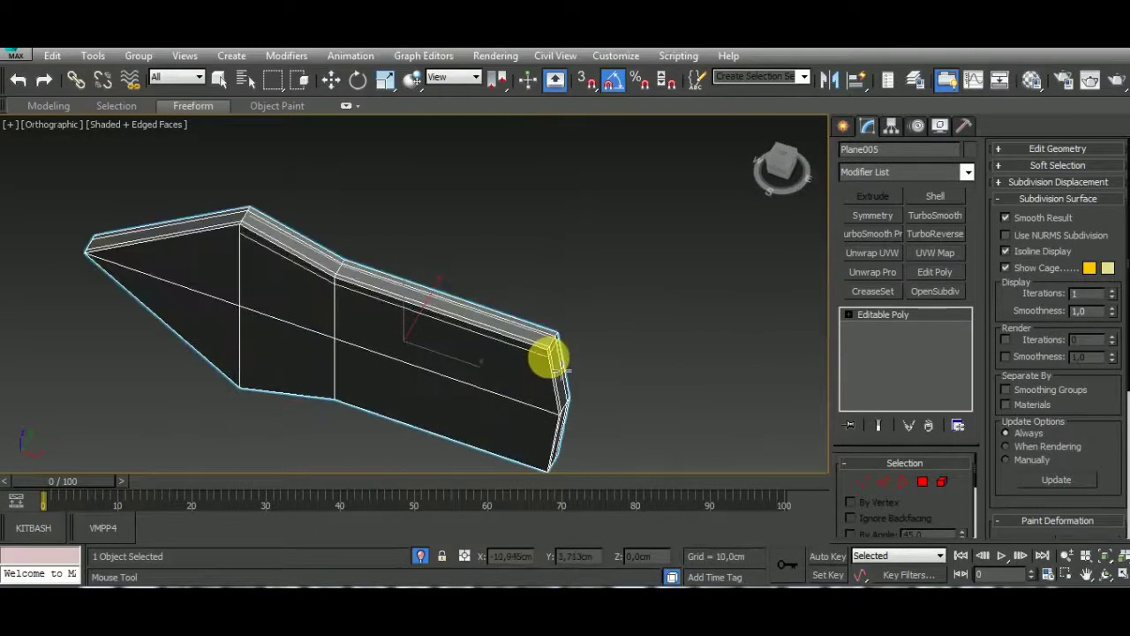
{"action": "mouse_move", "coordinate": [633, 448]}
{"action": "middle_mouse_down"}
{"action": "mouse_move", "coordinate": [591, 378]}
{"action": "mouse_move", "coordinate": [484, 315]}
{"action": "middle_mouse_up"}
{"action": "scroll", "coordinate": [186, 274], "scroll_direction": "up", "scroll_amount": 3}
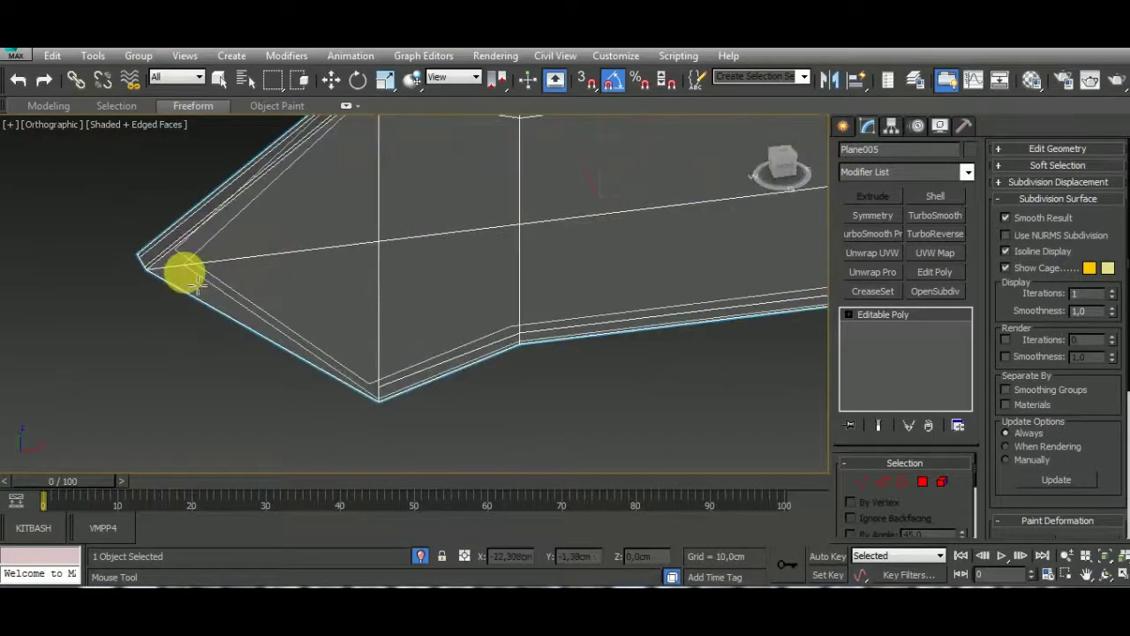
{"action": "scroll", "coordinate": [161, 262], "scroll_direction": "down", "scroll_amount": 5}
{"action": "mouse_move", "coordinate": [442, 309]}
{"action": "middle_mouse_down", "text": "alt"}
{"action": "mouse_move", "coordinate": [717, 344]}
{"action": "mouse_move", "coordinate": [699, 356]}
{"action": "mouse_move", "coordinate": [548, 350]}
{"action": "mouse_move", "coordinate": [673, 309]}
{"action": "mouse_move", "coordinate": [459, 379]}
{"action": "mouse_move", "coordinate": [684, 367]}
{"action": "middle_mouse_up", "text": "alt"}
Reposition the plate's vertices with the Move tool.
{"action": "left_click", "coordinate": [862, 481]}
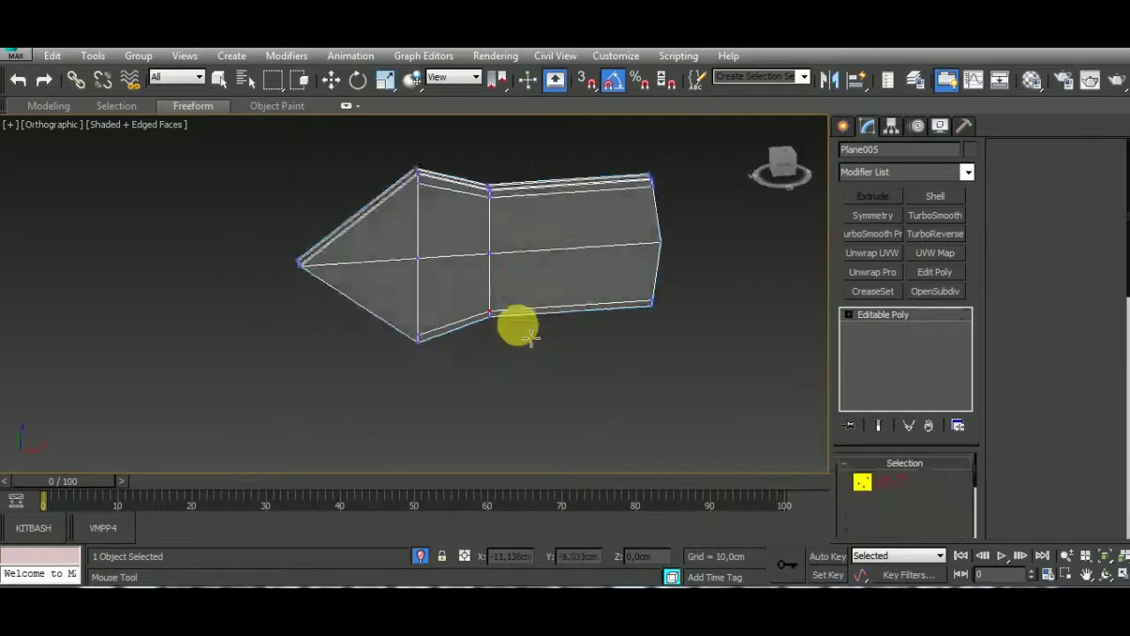
{"action": "middle_click_drag", "start_coordinate": [517, 323], "coordinate": [523, 328], "text": "alt"}
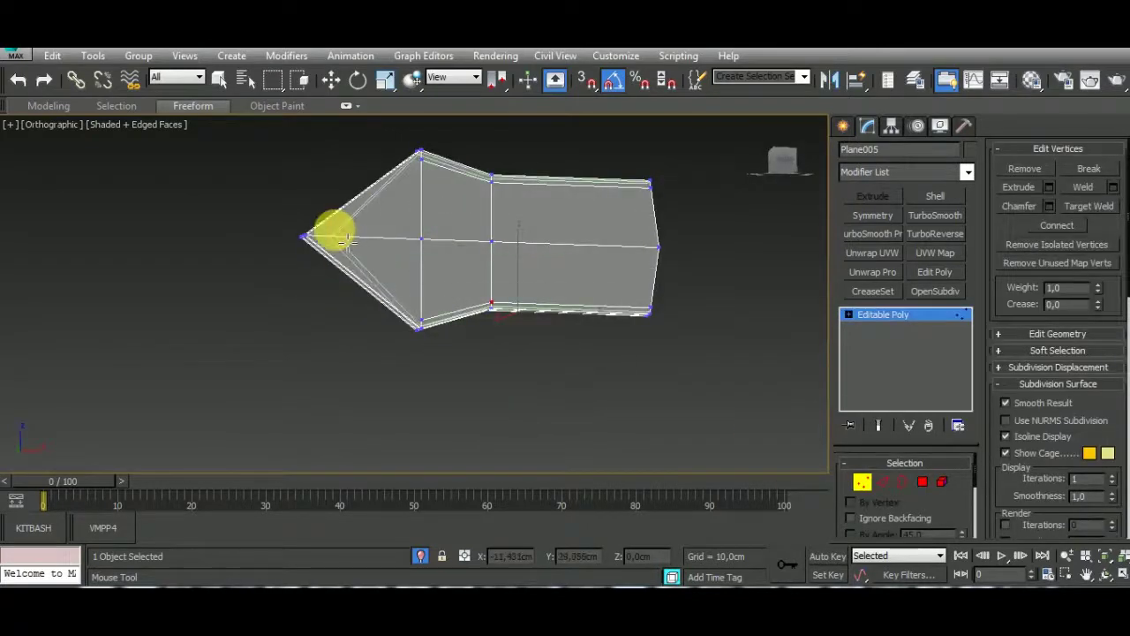
{"action": "scroll", "coordinate": [310, 237], "scroll_direction": "up", "scroll_amount": 3}
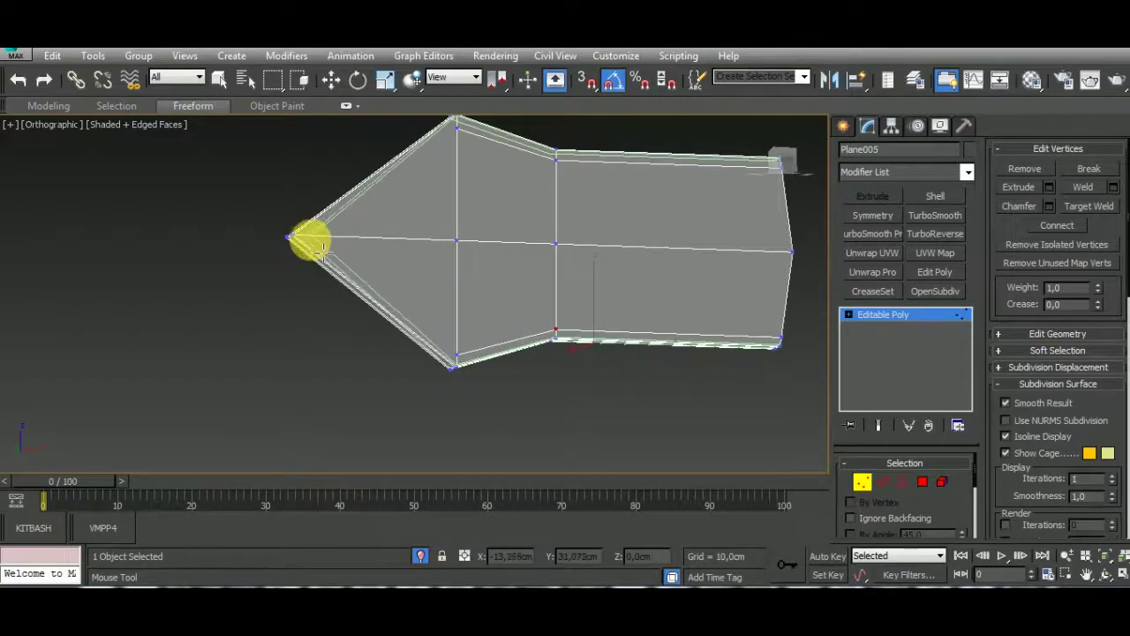
{"action": "key", "text": "w"}
{"action": "mouse_move", "coordinate": [341, 396]}
{"action": "middle_mouse_down", "text": "alt"}
{"action": "mouse_move", "coordinate": [558, 462]}
{"action": "mouse_move", "coordinate": [518, 404]}
{"action": "middle_mouse_up", "text": "alt"}
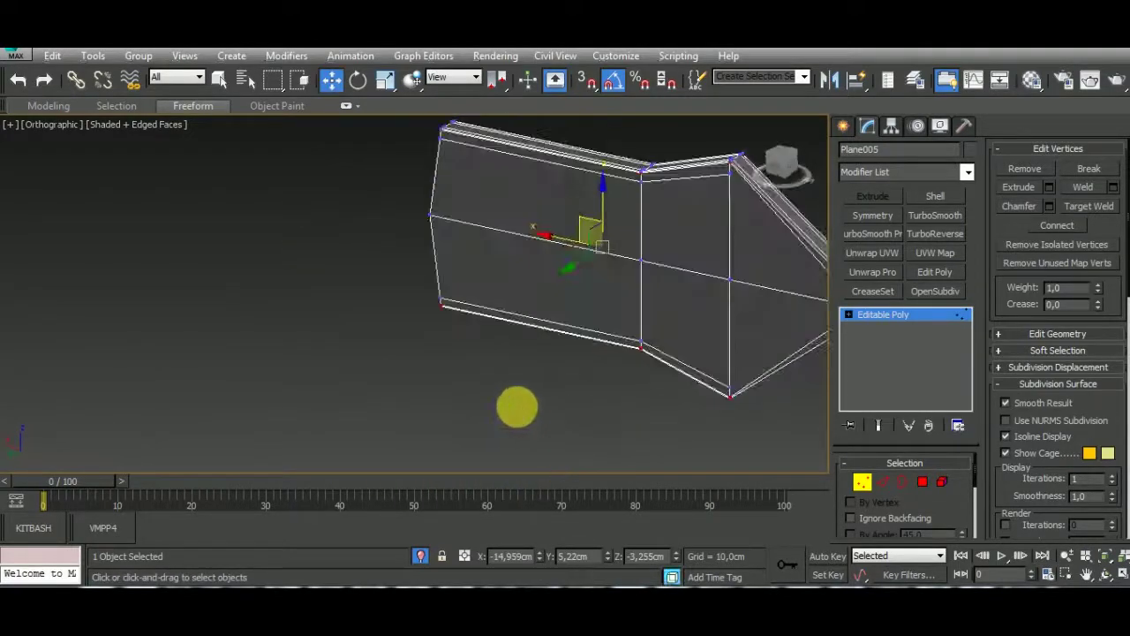
{"action": "scroll", "coordinate": [644, 353], "scroll_direction": "up", "scroll_amount": 3}
{"action": "scroll", "coordinate": [555, 259], "scroll_direction": "up", "scroll_amount": 2}
{"action": "scroll", "coordinate": [662, 322], "scroll_direction": "down", "scroll_amount": 4}
{"action": "middle_click_drag", "start_coordinate": [662, 322], "coordinate": [504, 345], "text": "alt"}
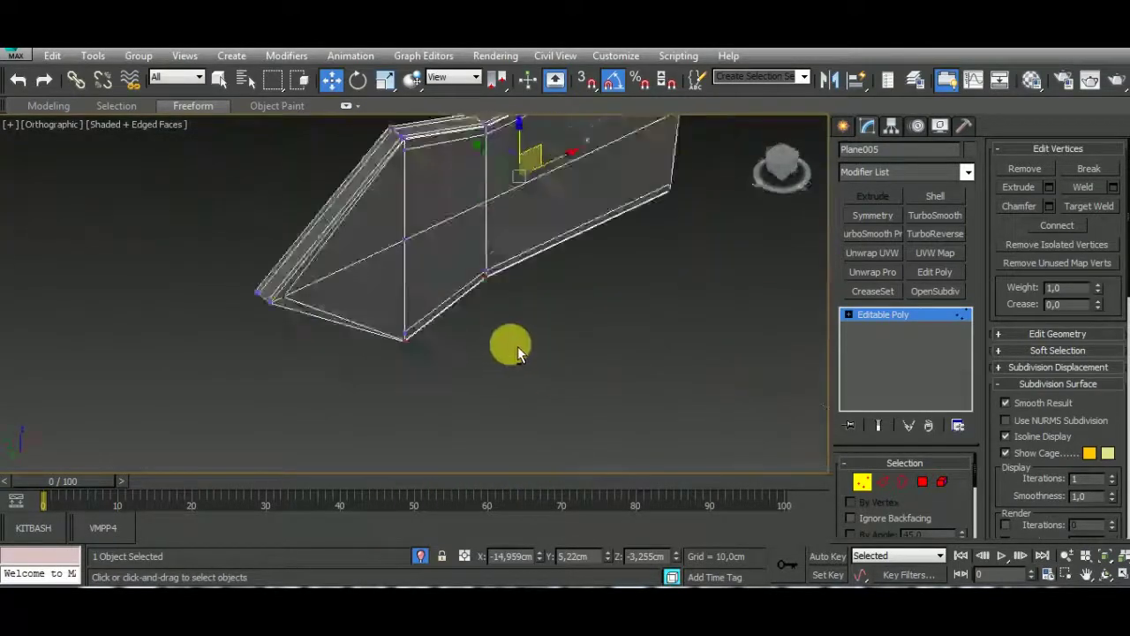
Select the plate's bottom edge loop and add TurboSmooth with 2 iterations.
{"action": "left_click", "coordinate": [882, 481]}
{"action": "double_click", "coordinate": [542, 257]}
{"action": "mouse_move", "coordinate": [561, 296]}
{"action": "middle_mouse_down", "text": "alt"}
{"action": "mouse_move", "coordinate": [497, 232]}
{"action": "mouse_move", "coordinate": [539, 333]}
{"action": "mouse_move", "coordinate": [704, 307]}
{"action": "middle_mouse_up", "text": "alt"}
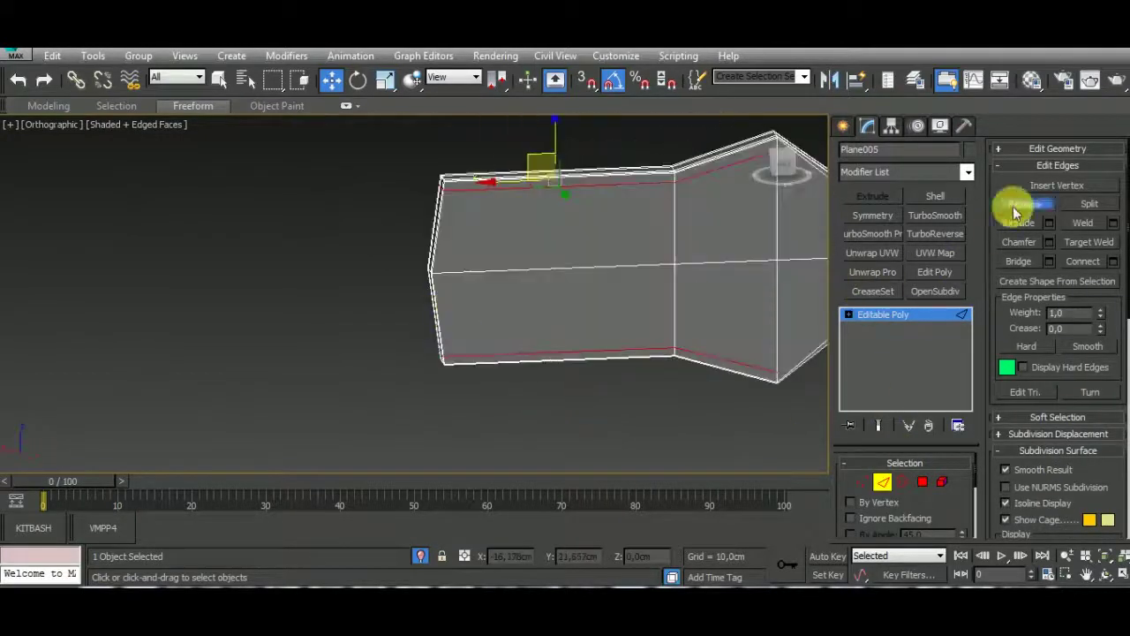
{"action": "left_click", "coordinate": [936, 309]}
{"action": "left_click", "coordinate": [958, 291]}
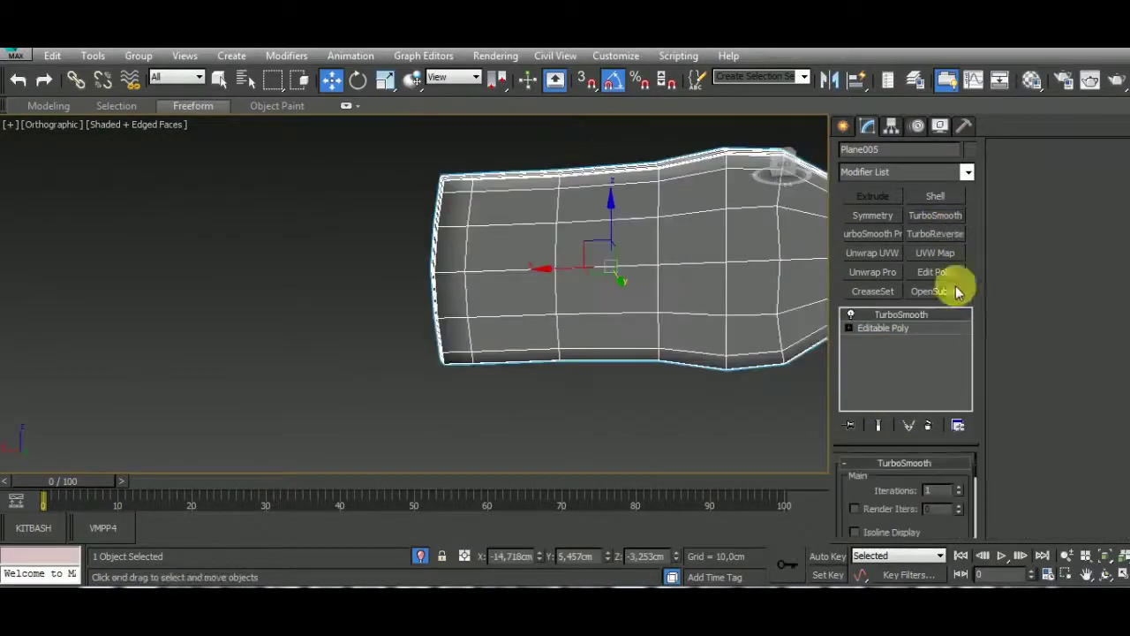
{"action": "left_click", "coordinate": [959, 487]}
{"action": "middle_click_drag", "start_coordinate": [740, 450], "coordinate": [571, 442]}
On the editable poly, insert a support edge loop near the bend with Swift Loop.
{"action": "left_click", "coordinate": [865, 336]}
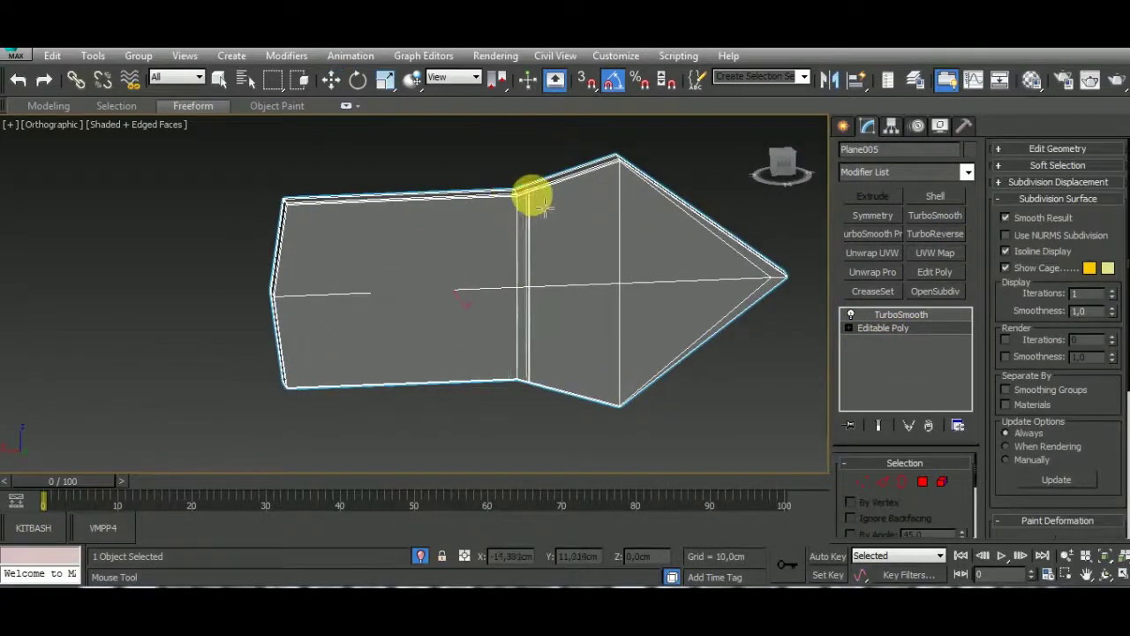
{"action": "middle_click_drag", "start_coordinate": [529, 189], "coordinate": [542, 424], "text": "alt"}
{"action": "scroll", "coordinate": [504, 264], "scroll_direction": "up", "scroll_amount": 3}
{"action": "scroll", "coordinate": [551, 260], "scroll_direction": "up", "scroll_amount": 2}
{"action": "left_click", "coordinate": [545, 259]}
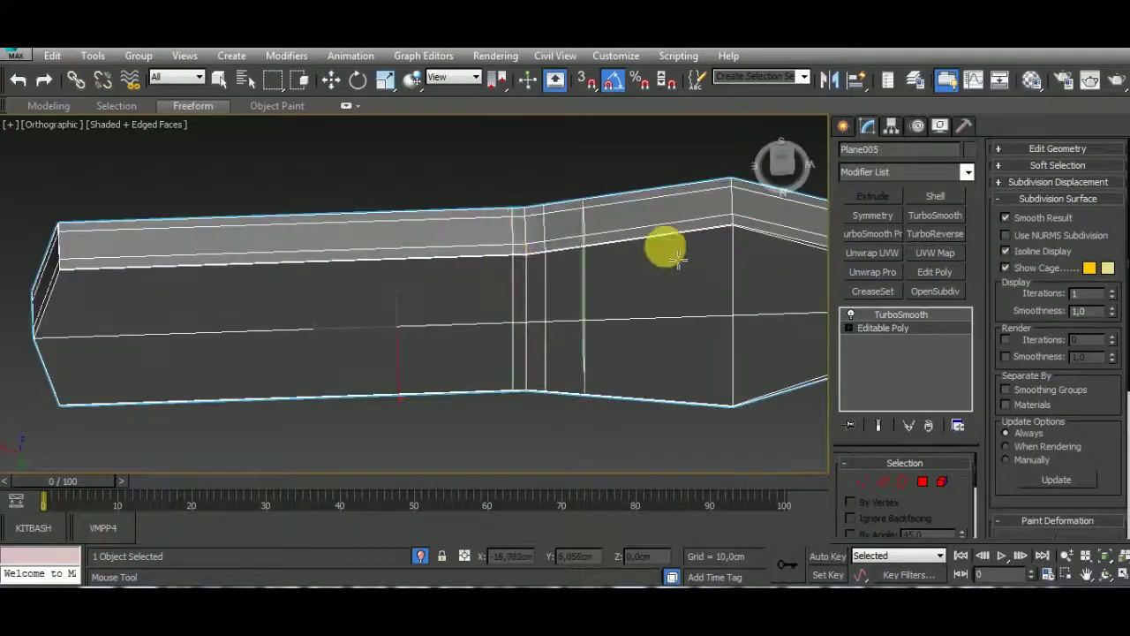
{"action": "middle_click_drag", "start_coordinate": [721, 328], "coordinate": [564, 395]}
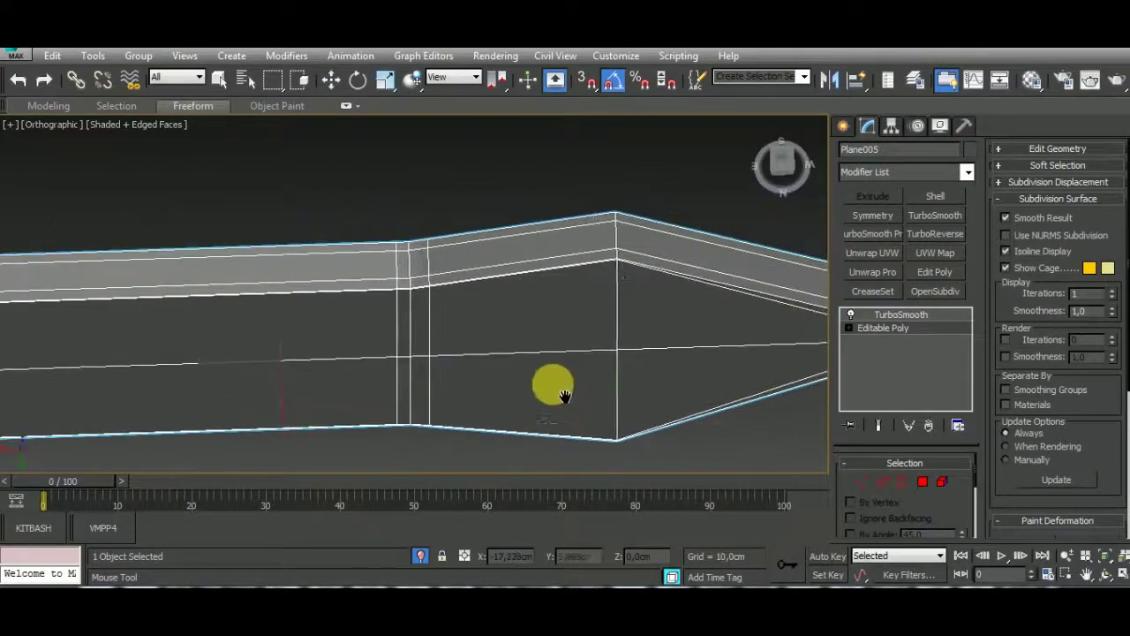
{"action": "mouse_move", "coordinate": [618, 323]}
{"action": "middle_mouse_down", "text": "alt"}
{"action": "mouse_move", "coordinate": [668, 308]}
{"action": "mouse_move", "coordinate": [404, 346]}
{"action": "mouse_move", "coordinate": [212, 273]}
{"action": "middle_mouse_up", "text": "alt"}
{"action": "mouse_move", "coordinate": [756, 379]}
{"action": "middle_mouse_down", "text": "alt"}
{"action": "mouse_move", "coordinate": [656, 341]}
{"action": "mouse_move", "coordinate": [573, 342]}
{"action": "middle_mouse_up", "text": "alt"}
{"action": "scroll", "coordinate": [519, 247], "scroll_direction": "up", "scroll_amount": 3}
Compare the TurboSmooth result with the plate's base mesh.
{"action": "key", "text": "w"}
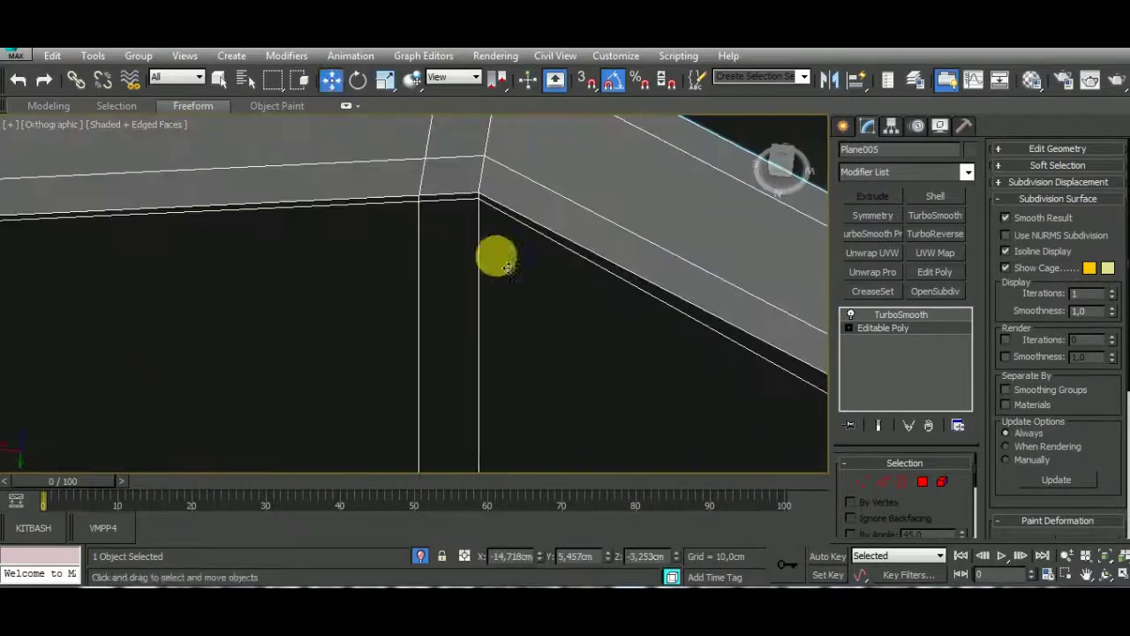
{"action": "scroll", "coordinate": [547, 243], "scroll_direction": "down", "scroll_amount": 2}
{"action": "scroll", "coordinate": [601, 273], "scroll_direction": "down", "scroll_amount": 1}
{"action": "left_click", "coordinate": [892, 315]}
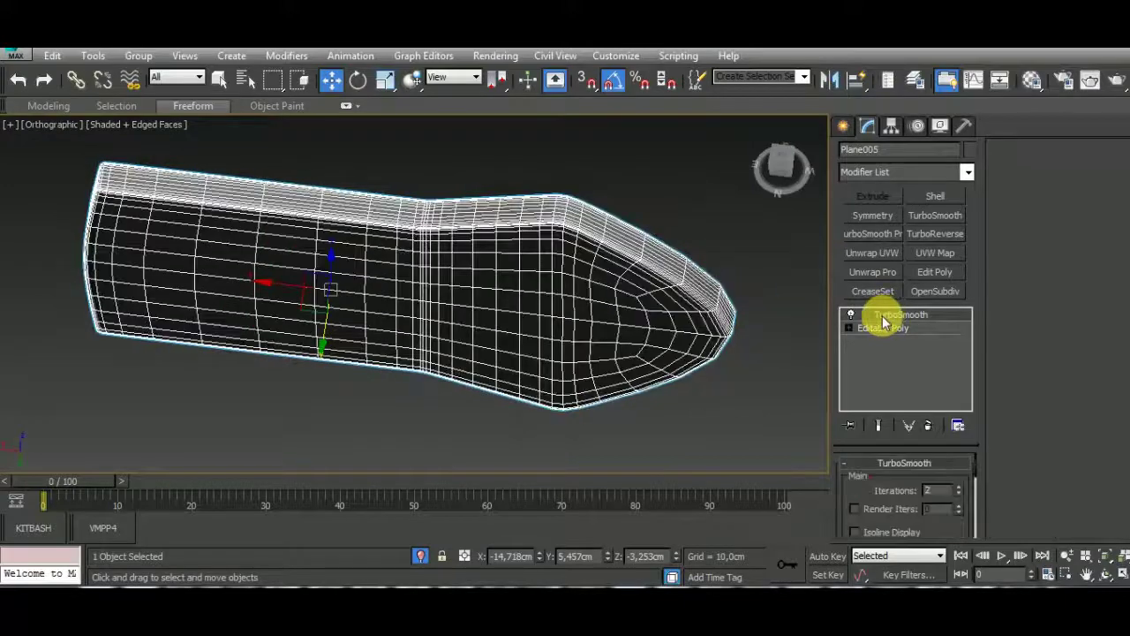
{"action": "left_click", "coordinate": [879, 328]}
{"action": "scroll", "coordinate": [782, 327], "scroll_direction": "up", "scroll_amount": 1}
{"action": "scroll", "coordinate": [704, 381], "scroll_direction": "up", "scroll_amount": 2}
{"action": "mouse_move", "coordinate": [704, 381]}
{"action": "middle_mouse_down", "text": "alt"}
{"action": "mouse_move", "coordinate": [656, 278]}
{"action": "mouse_move", "coordinate": [655, 334]}
{"action": "middle_mouse_up", "text": "alt"}
Select and remove the stray edge loop on Plane005.
{"action": "key", "text": "2"}
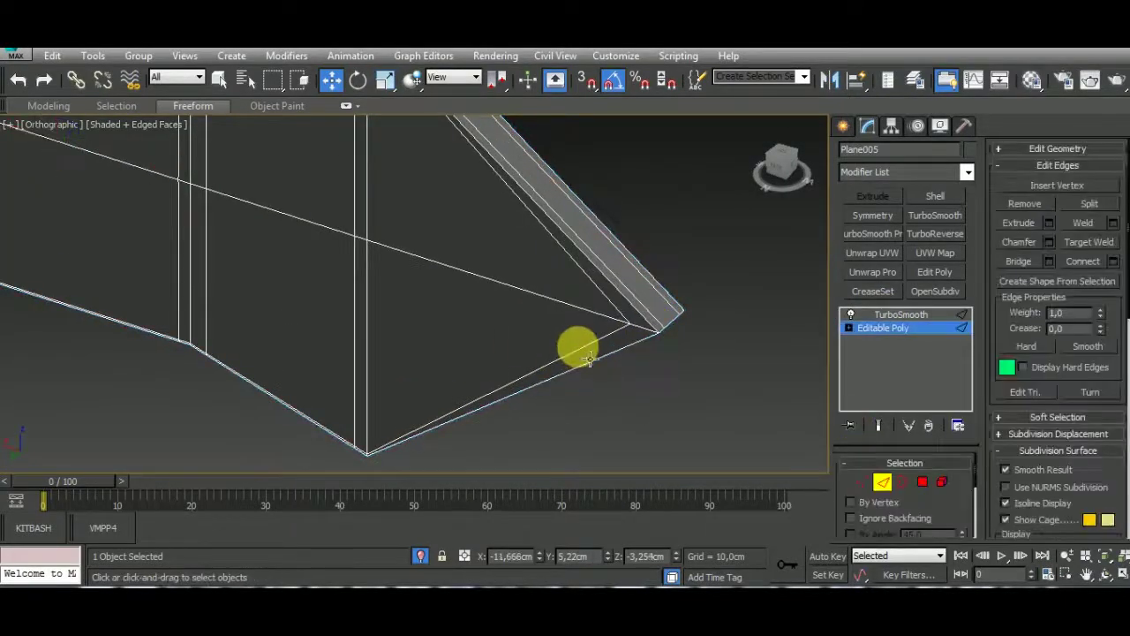
{"action": "left_click", "coordinate": [578, 349]}
{"action": "left_click", "coordinate": [1026, 205]}
{"action": "middle_click_drag", "start_coordinate": [704, 388], "coordinate": [695, 423]}
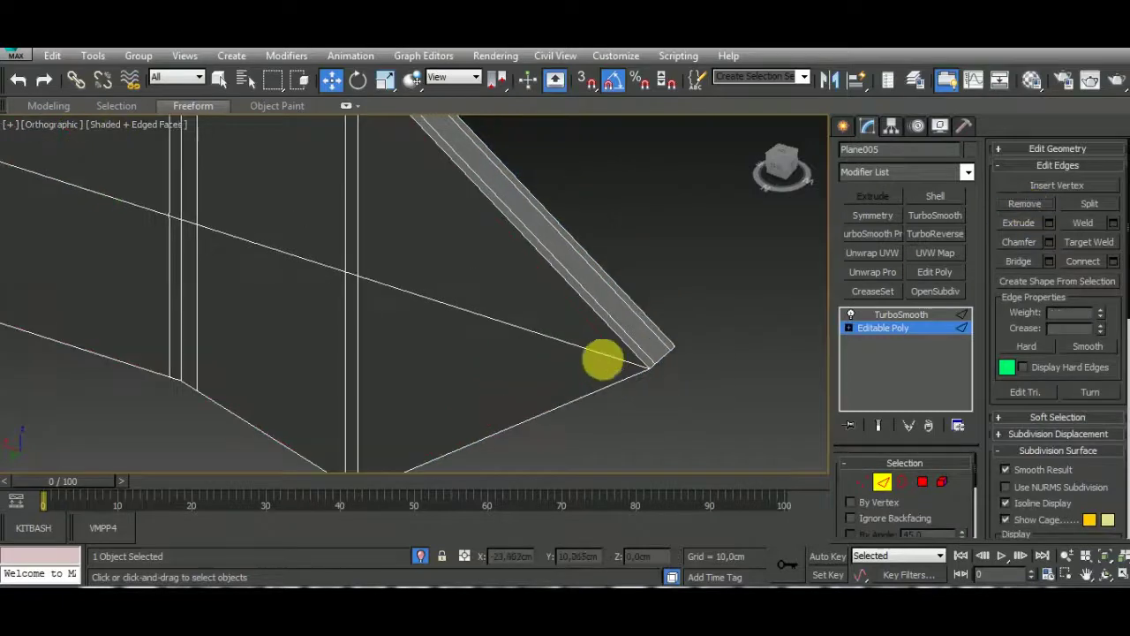
{"action": "mouse_move", "coordinate": [613, 368]}
{"action": "middle_mouse_down", "text": "alt"}
{"action": "mouse_move", "coordinate": [659, 345]}
{"action": "mouse_move", "coordinate": [787, 371]}
{"action": "mouse_move", "coordinate": [645, 378]}
{"action": "mouse_move", "coordinate": [581, 353]}
{"action": "middle_mouse_up", "text": "alt"}
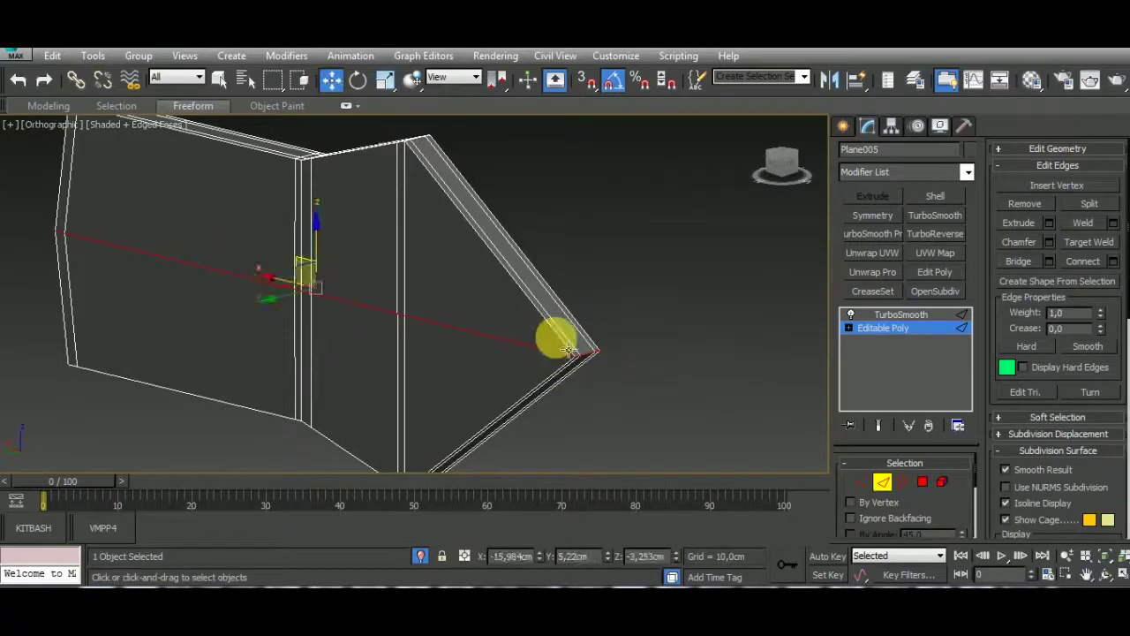
Connect the tip edges with 2 support edges pinched to 85.
{"action": "left_click", "coordinate": [575, 349]}
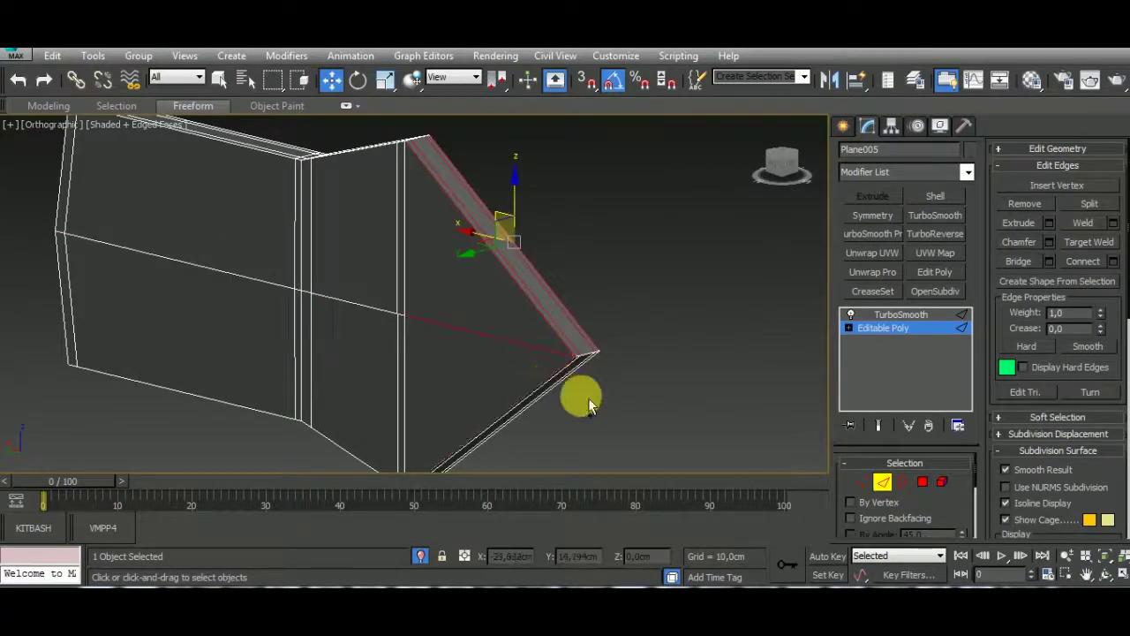
{"action": "middle_click_drag", "start_coordinate": [613, 392], "coordinate": [547, 379], "text": "alt"}
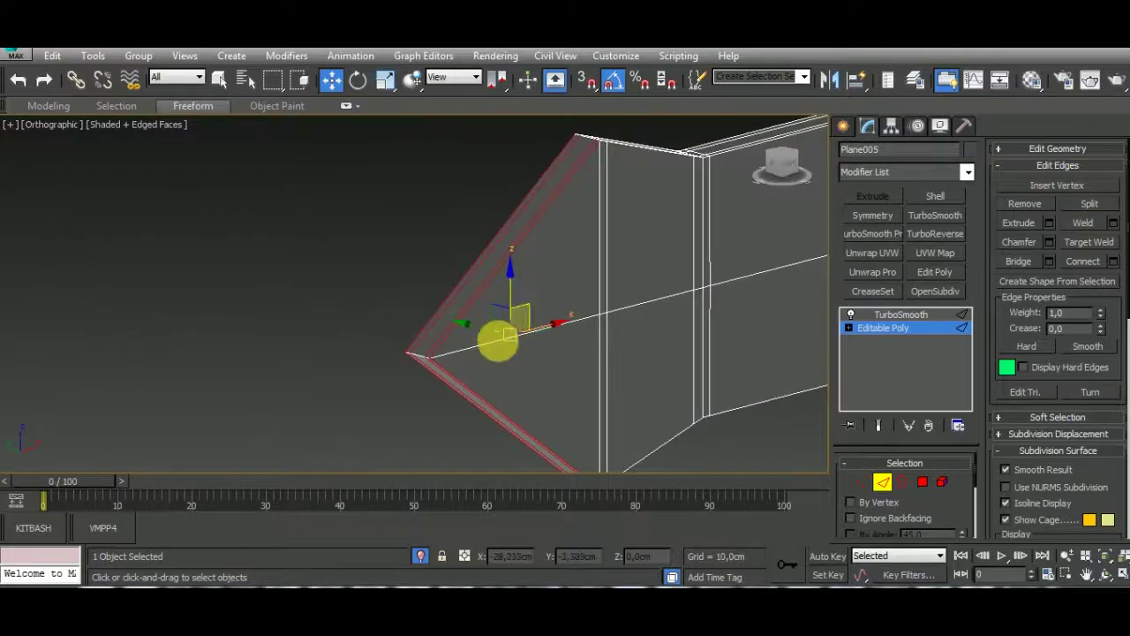
{"action": "key", "text": "ctrl+shift+e"}
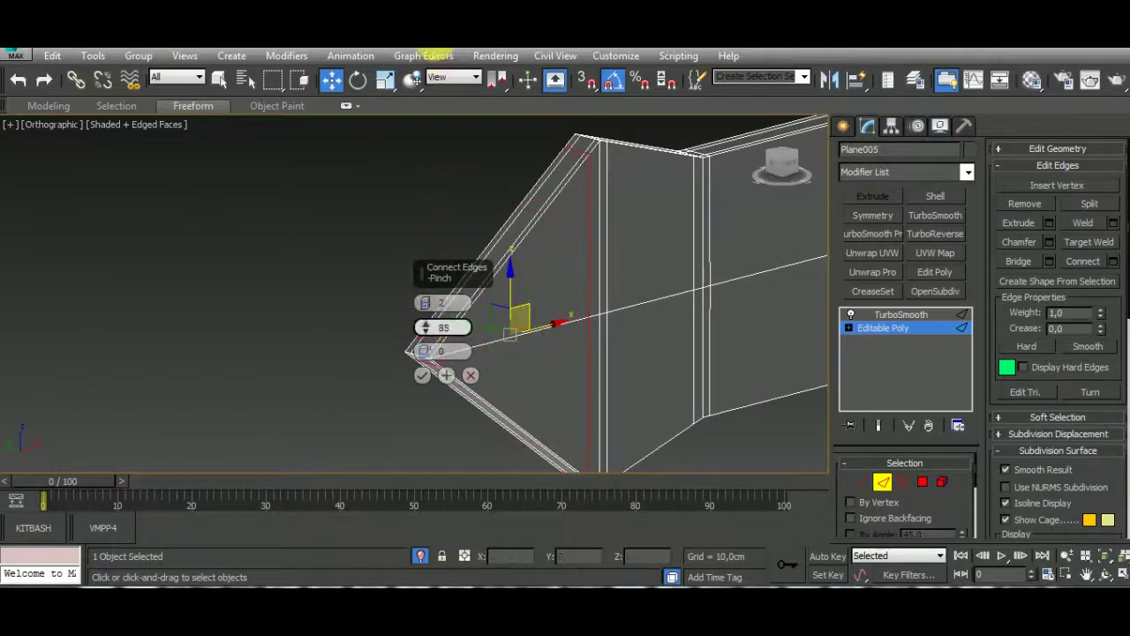
{"action": "left_click", "coordinate": [422, 376]}
{"action": "mouse_move", "coordinate": [559, 383]}
{"action": "middle_mouse_down", "text": "alt"}
{"action": "mouse_move", "coordinate": [479, 365]}
{"action": "mouse_move", "coordinate": [812, 378]}
{"action": "middle_mouse_up", "text": "alt"}
Return to Plane005's TurboSmooth level and end isolation to show the whole cannon.
{"action": "left_click", "coordinate": [918, 326]}
{"action": "middle_click_drag", "start_coordinate": [630, 349], "coordinate": [694, 300]}
{"action": "left_click", "coordinate": [896, 316]}
{"action": "left_click", "coordinate": [420, 555]}
In Front view, Shift-drag the arrow fitting to make an instanced copy, Plane021, beside the ring.
{"action": "middle_click_drag", "start_coordinate": [524, 442], "coordinate": [586, 396], "text": "alt"}
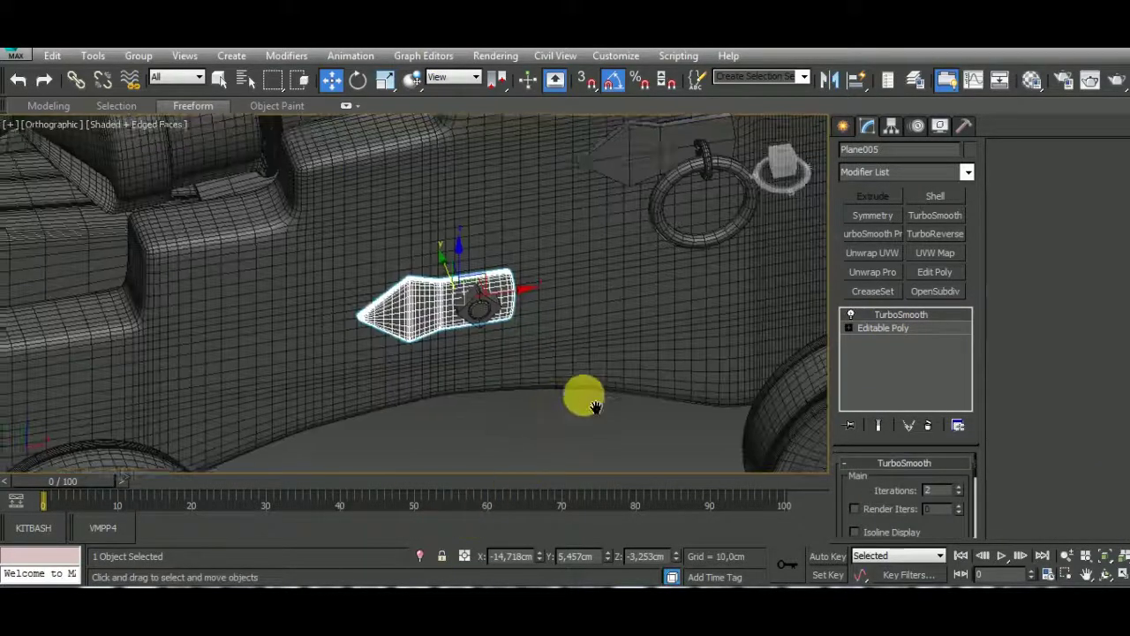
{"action": "scroll", "coordinate": [586, 396], "scroll_direction": "down", "scroll_amount": 3}
{"action": "key", "text": "f"}
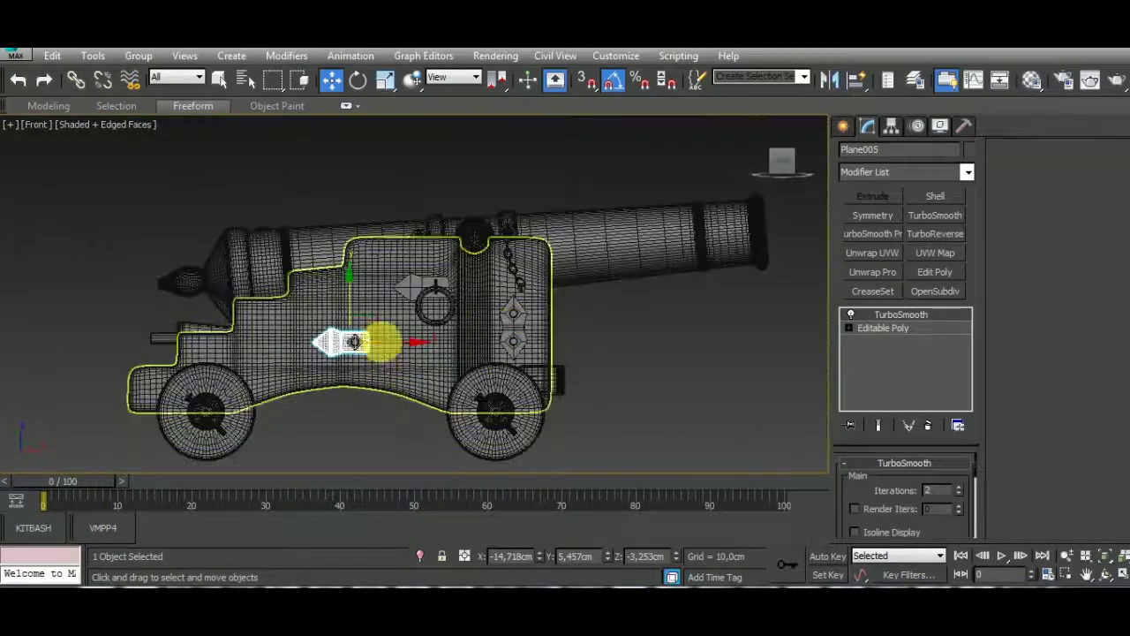
{"action": "scroll", "coordinate": [389, 353], "scroll_direction": "up", "scroll_amount": 1}
{"action": "scroll", "coordinate": [400, 301], "scroll_direction": "up", "scroll_amount": 2}
{"action": "left_click", "coordinate": [423, 234]}
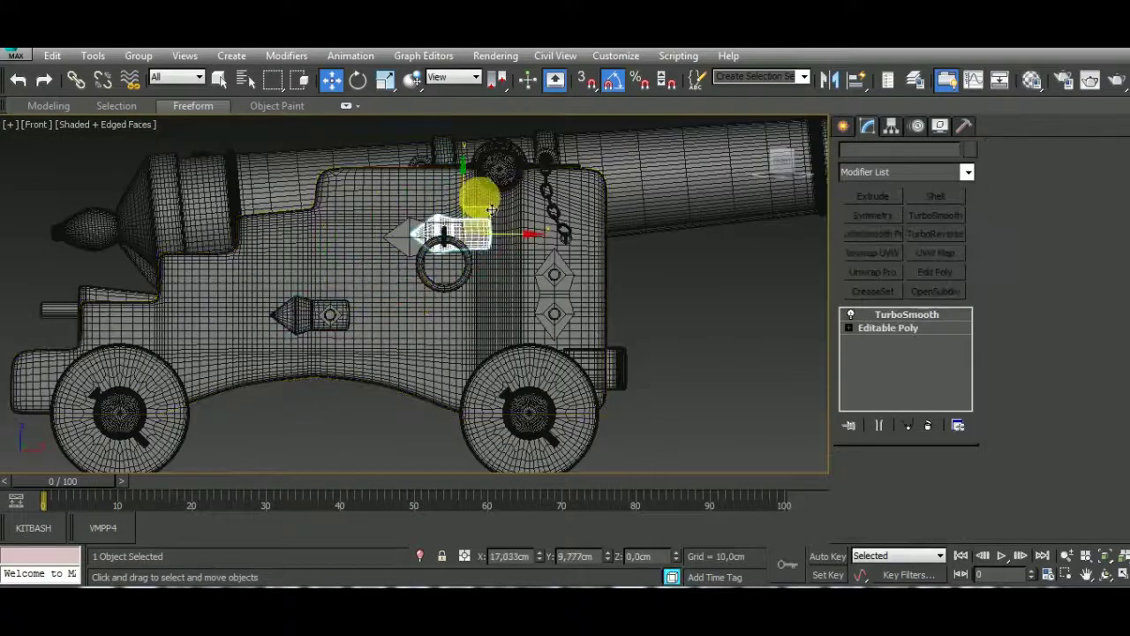
{"action": "left_click_drag", "start_coordinate": [475, 226], "coordinate": [462, 232], "text": "shift"}
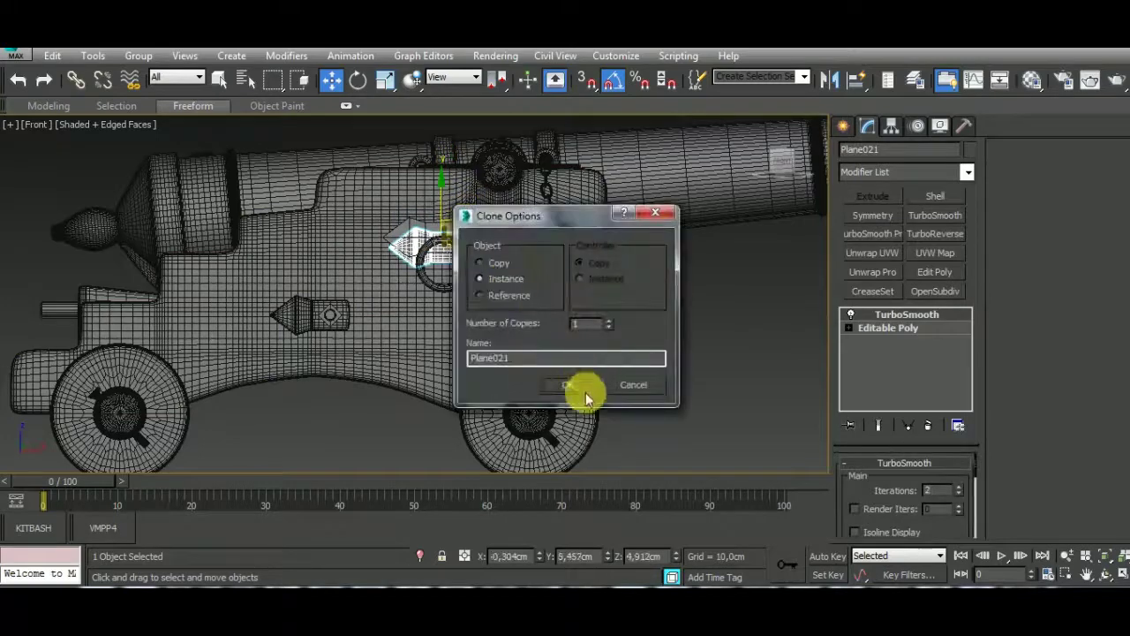
{"action": "left_click", "coordinate": [582, 391]}
Cancel the Align tool, clear the selection and orbit away from the straight front view.
{"action": "left_click", "coordinate": [856, 80]}
{"action": "key", "text": "Escape"}
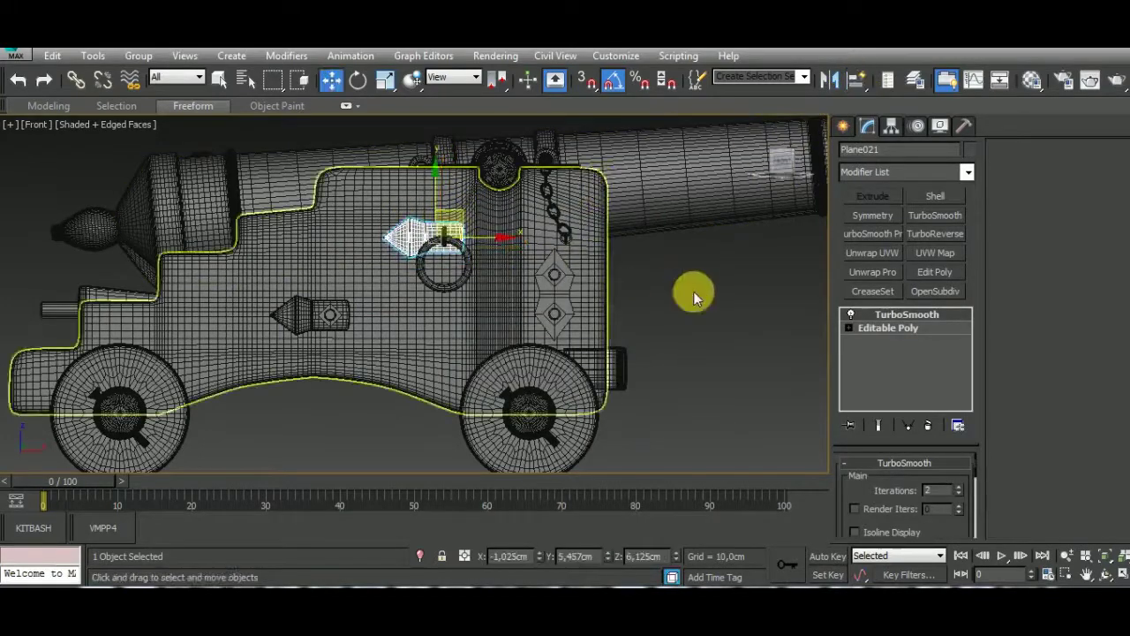
{"action": "key", "text": "ctrl+z"}
{"action": "key", "text": "ctrl+z"}
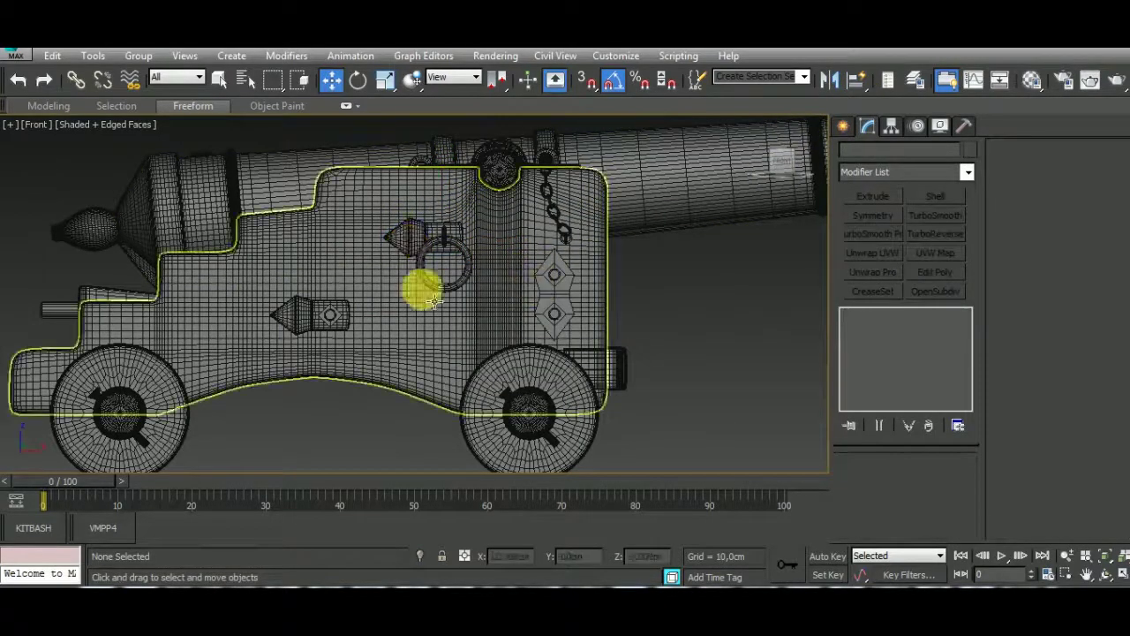
{"action": "left_click", "coordinate": [328, 315]}
{"action": "mouse_move", "coordinate": [348, 404]}
{"action": "middle_mouse_down", "text": "alt"}
{"action": "mouse_move", "coordinate": [611, 444]}
{"action": "mouse_move", "coordinate": [677, 383]}
{"action": "mouse_move", "coordinate": [655, 408]}
{"action": "middle_mouse_up", "text": "alt"}
Convert the diamond fitting Plane007 to Editable Poly and isolate it.
{"action": "left_click", "coordinate": [676, 383]}
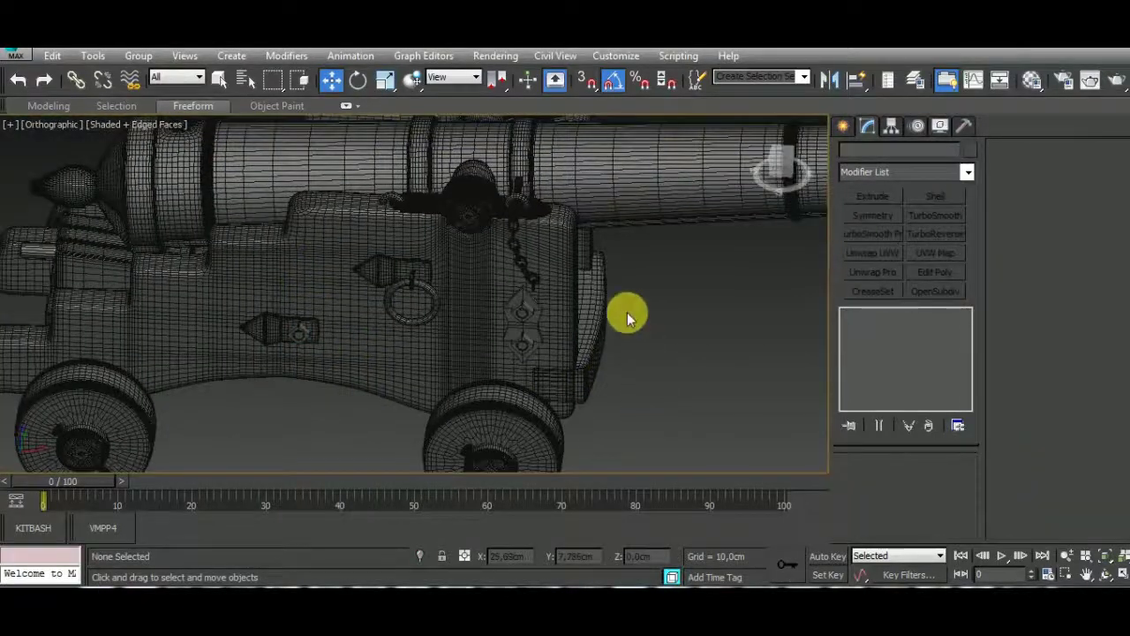
{"action": "scroll", "coordinate": [627, 313], "scroll_direction": "down", "scroll_amount": 5}
{"action": "mouse_move", "coordinate": [671, 331]}
{"action": "middle_mouse_down", "text": "alt"}
{"action": "mouse_move", "coordinate": [636, 323]}
{"action": "mouse_move", "coordinate": [503, 349]}
{"action": "mouse_move", "coordinate": [621, 335]}
{"action": "middle_mouse_up", "text": "alt"}
{"action": "scroll", "coordinate": [536, 327], "scroll_direction": "up", "scroll_amount": 5}
{"action": "scroll", "coordinate": [517, 323], "scroll_direction": "up", "scroll_amount": 5}
{"action": "left_click", "coordinate": [525, 335]}
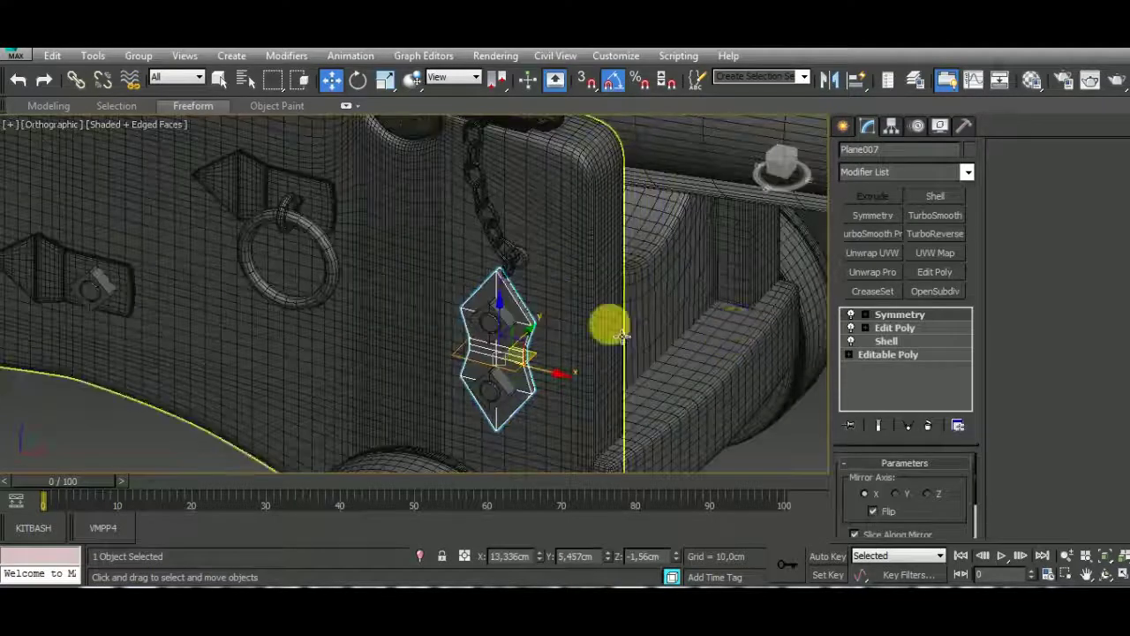
{"action": "right_click", "coordinate": [517, 323]}
{"action": "left_click", "coordinate": [698, 499]}
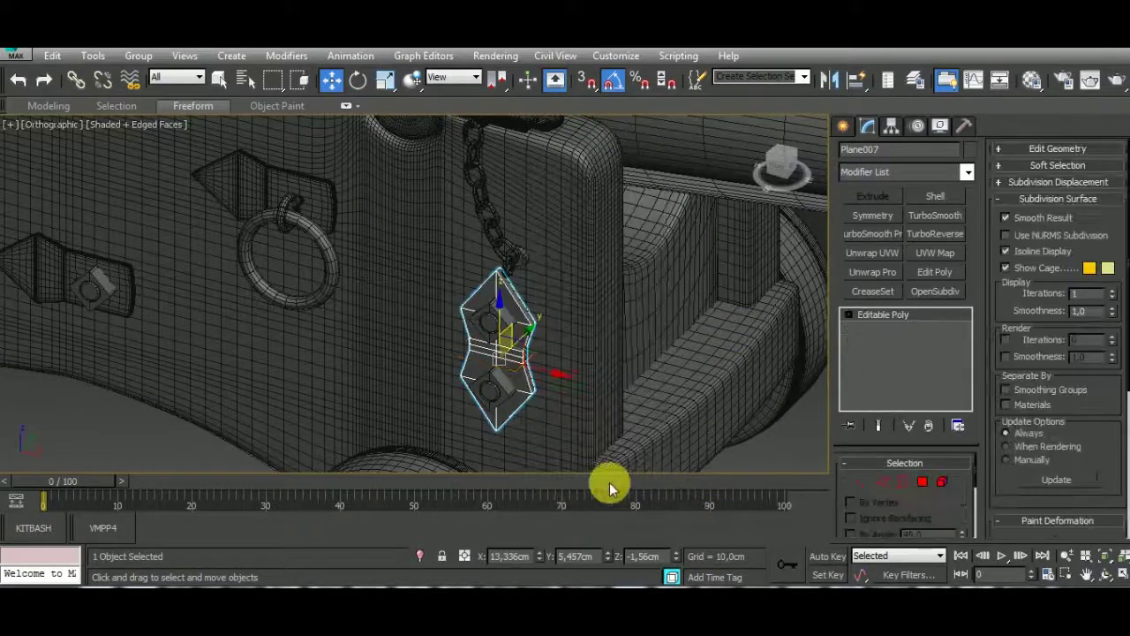
{"action": "left_click", "coordinate": [420, 556]}
Insert a Swift Loop edge loop across the isolated diamond fitting.
{"action": "mouse_move", "coordinate": [592, 383]}
{"action": "middle_mouse_down", "text": "alt"}
{"action": "mouse_move", "coordinate": [588, 429]}
{"action": "mouse_move", "coordinate": [533, 396]}
{"action": "mouse_move", "coordinate": [482, 292]}
{"action": "mouse_move", "coordinate": [474, 304]}
{"action": "middle_mouse_up", "text": "alt"}
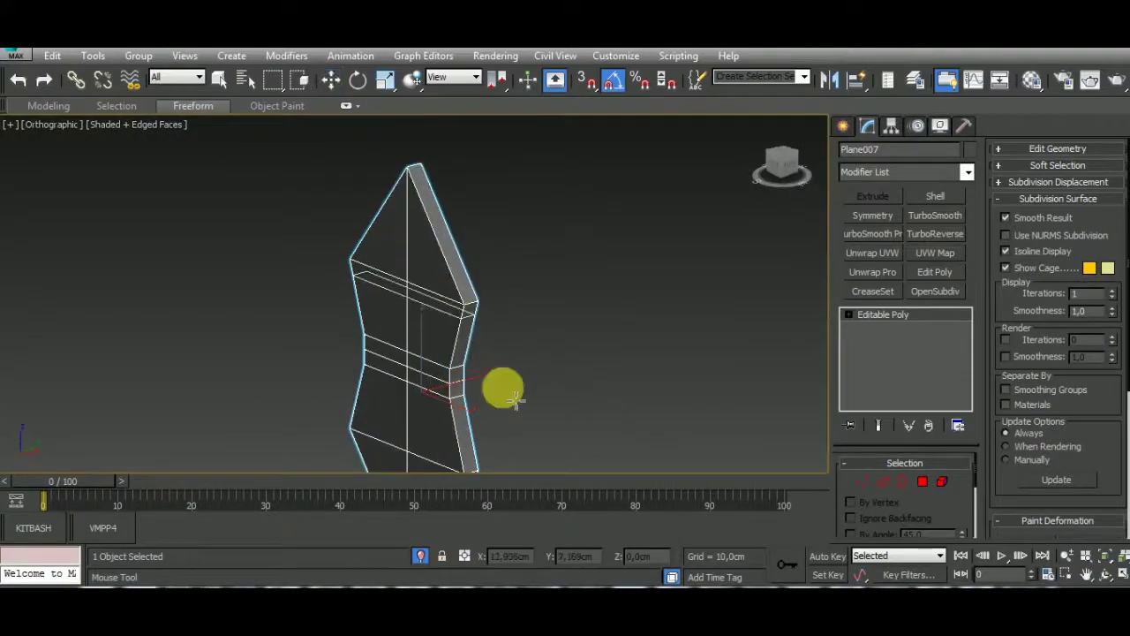
{"action": "middle_click_drag", "start_coordinate": [515, 399], "coordinate": [622, 337], "text": "alt"}
{"action": "left_click", "coordinate": [481, 252]}
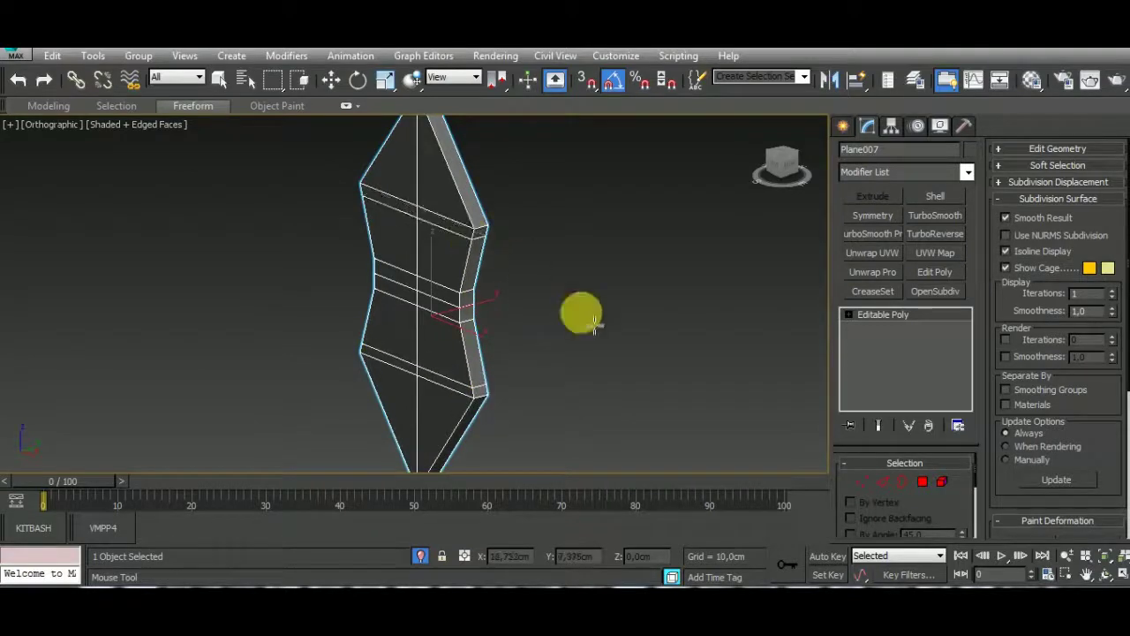
{"action": "key", "text": "w"}
Add support edges with Connect Edges at the pointed tip and the lower end.
{"action": "left_click", "coordinate": [882, 481]}
{"action": "middle_click_drag", "start_coordinate": [659, 449], "coordinate": [468, 358]}
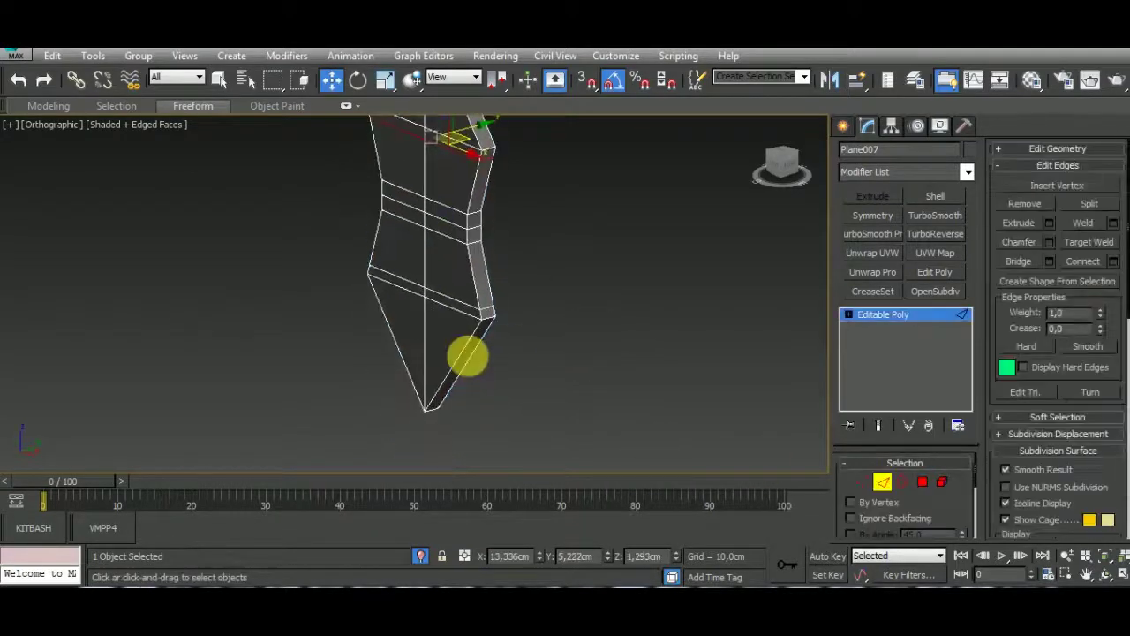
{"action": "middle_click_drag", "start_coordinate": [615, 370], "coordinate": [358, 212], "text": "alt"}
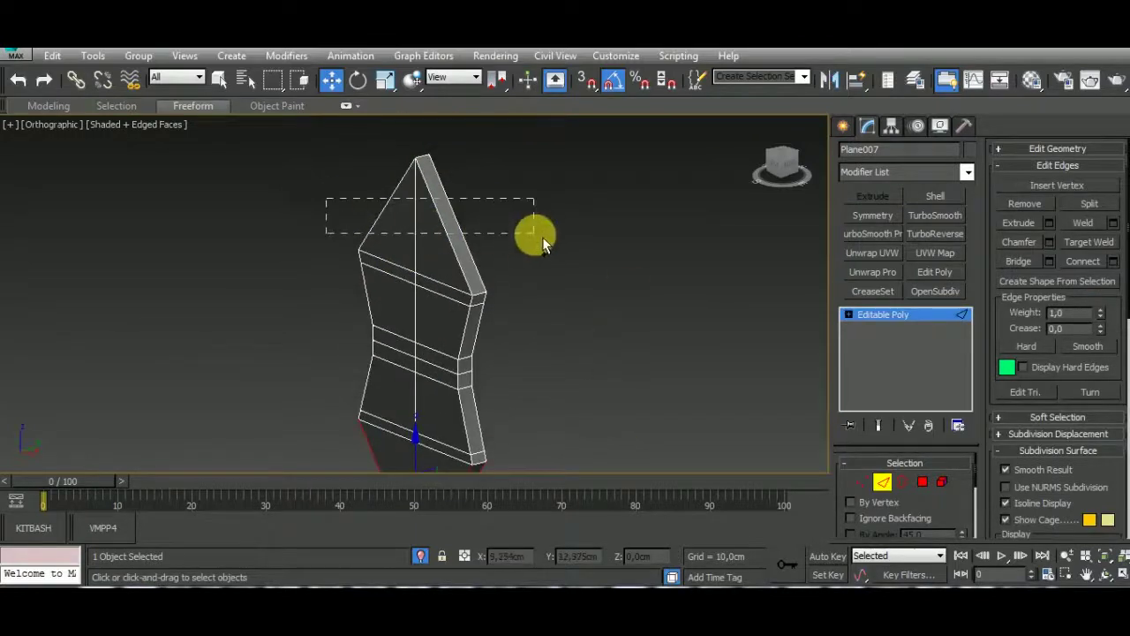
{"action": "left_click_drag", "start_coordinate": [542, 236], "coordinate": [533, 234]}
{"action": "key", "text": "ctrl+shift+e"}
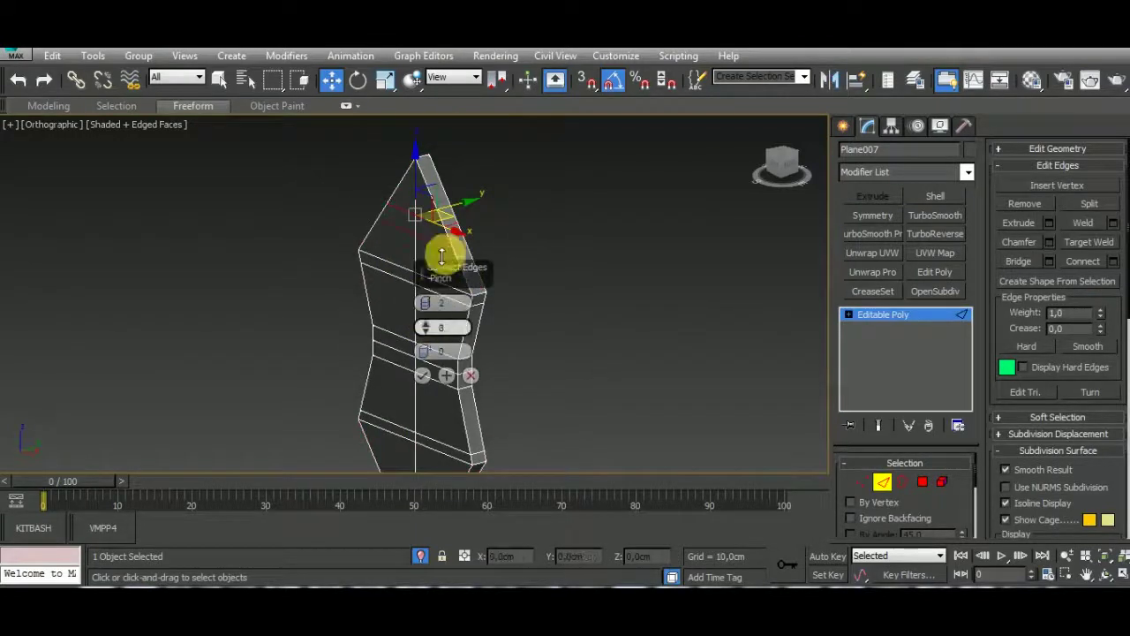
{"action": "left_click", "coordinate": [422, 375]}
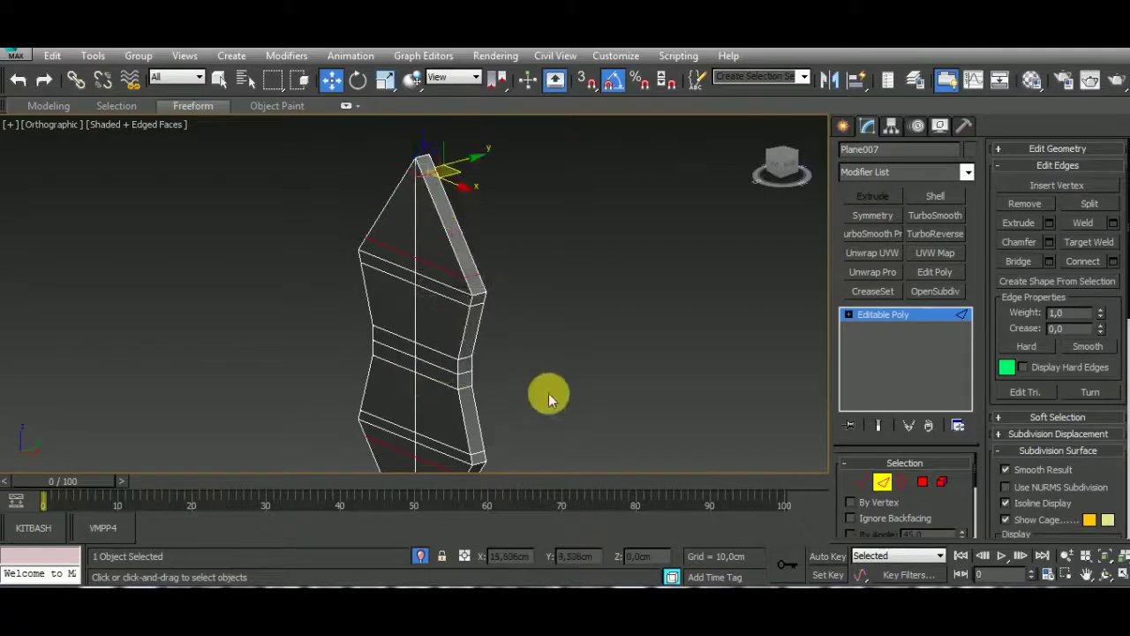
{"action": "middle_click_drag", "start_coordinate": [548, 391], "coordinate": [409, 354], "text": "alt"}
{"action": "left_click", "coordinate": [409, 353]}
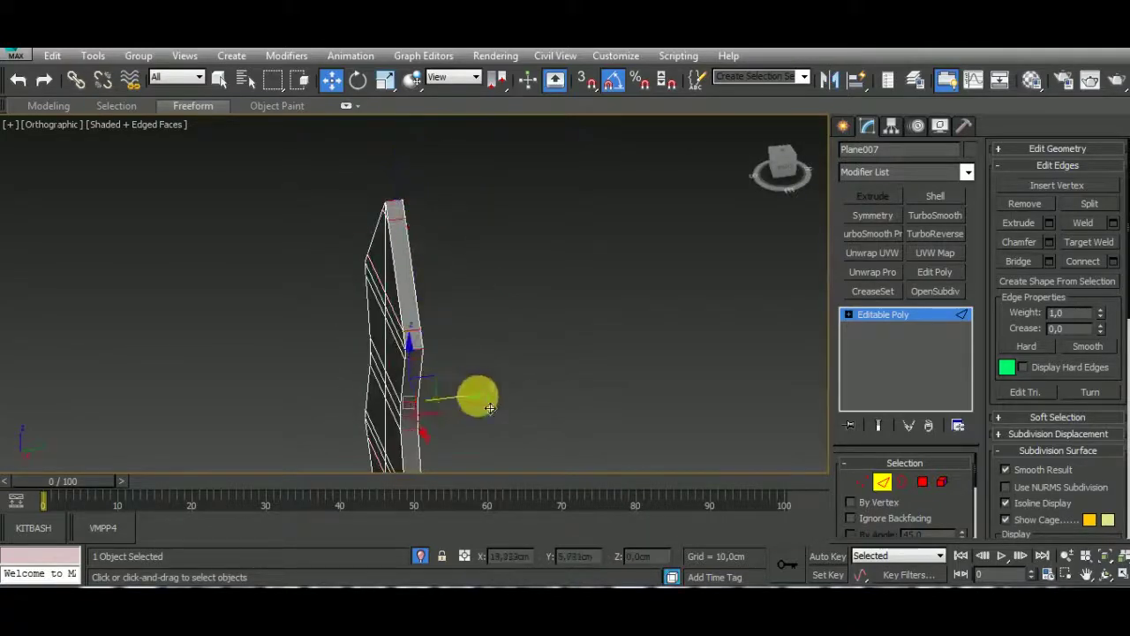
{"action": "mouse_move", "coordinate": [490, 408]}
{"action": "middle_mouse_down", "text": "alt"}
{"action": "mouse_move", "coordinate": [723, 383]}
{"action": "mouse_move", "coordinate": [728, 393]}
{"action": "middle_mouse_up", "text": "alt"}
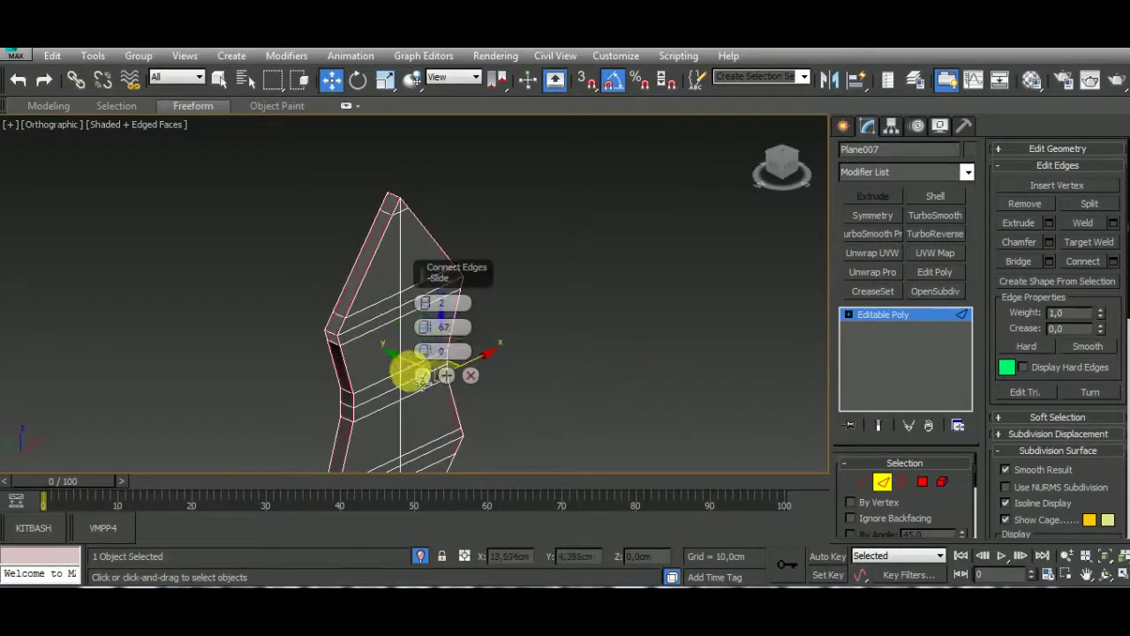
{"action": "left_click", "coordinate": [422, 375]}
Apply TurboSmooth at 2 iterations to Plane007 and end isolation.
{"action": "left_click", "coordinate": [923, 290]}
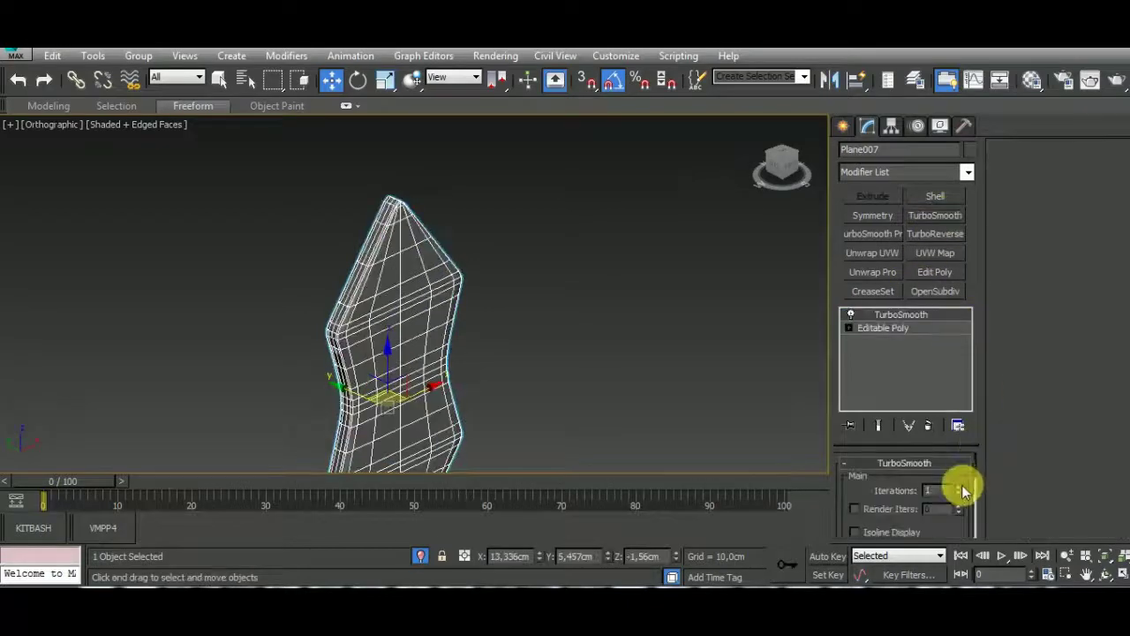
{"action": "left_click", "coordinate": [958, 486]}
{"action": "left_click", "coordinate": [421, 555]}
Deselect the fitting and switch the viewport from Shaded + Edged Faces to plain Shaded.
{"action": "scroll", "coordinate": [544, 389], "scroll_direction": "up", "scroll_amount": 2}
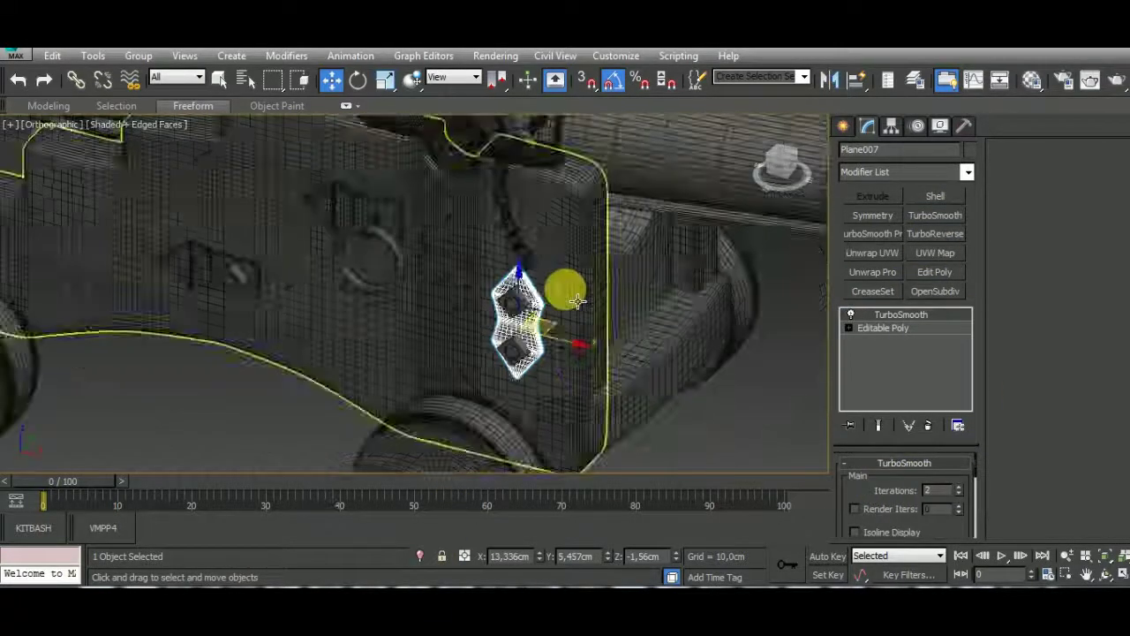
{"action": "scroll", "coordinate": [576, 301], "scroll_direction": "down", "scroll_amount": 5}
{"action": "left_click", "coordinate": [681, 386]}
{"action": "middle_click_drag", "start_coordinate": [681, 386], "coordinate": [585, 409], "text": "alt"}
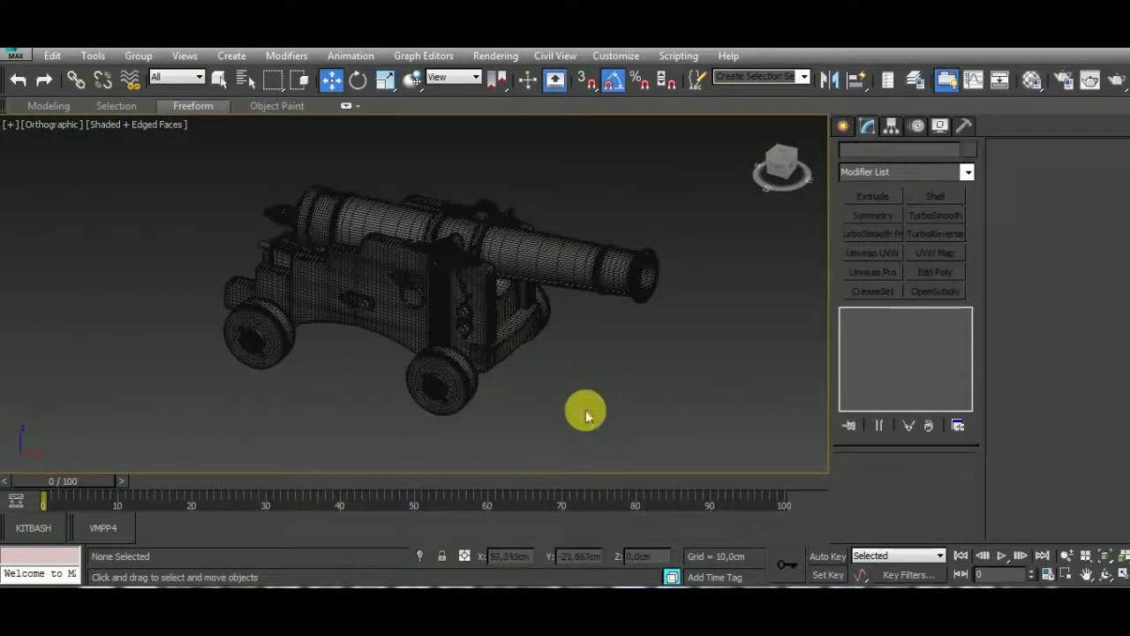
{"action": "left_click", "coordinate": [130, 125]}
{"action": "left_click", "coordinate": [150, 197]}
{"action": "scroll", "coordinate": [455, 257], "scroll_direction": "up", "scroll_amount": 3}
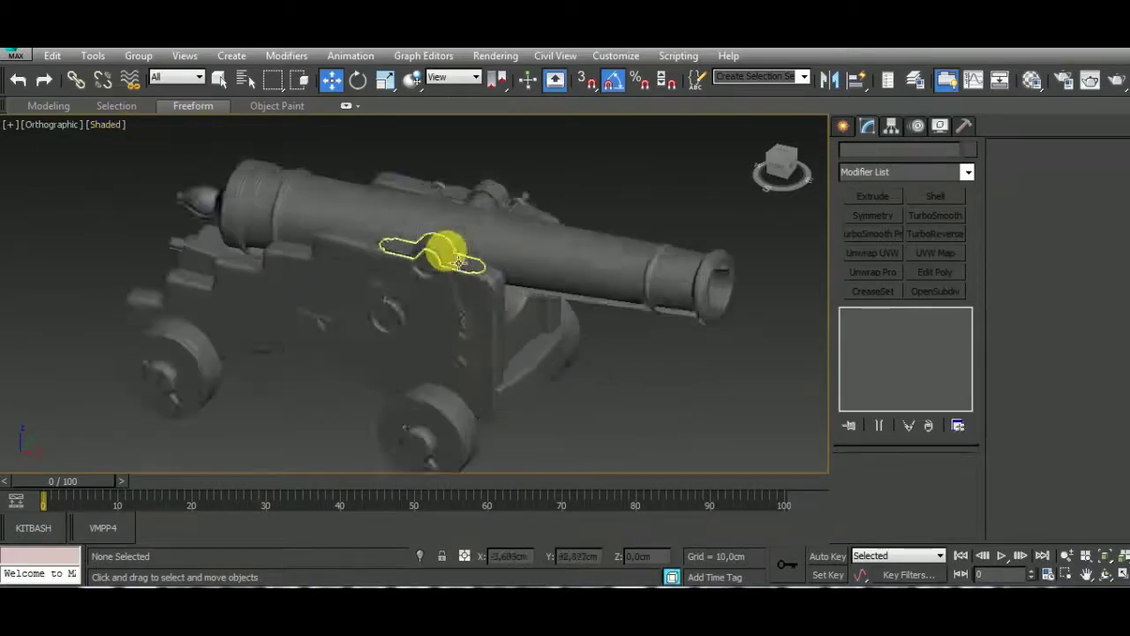
{"action": "scroll", "coordinate": [457, 262], "scroll_direction": "up", "scroll_amount": 3}
{"action": "scroll", "coordinate": [494, 331], "scroll_direction": "down", "scroll_amount": 4}
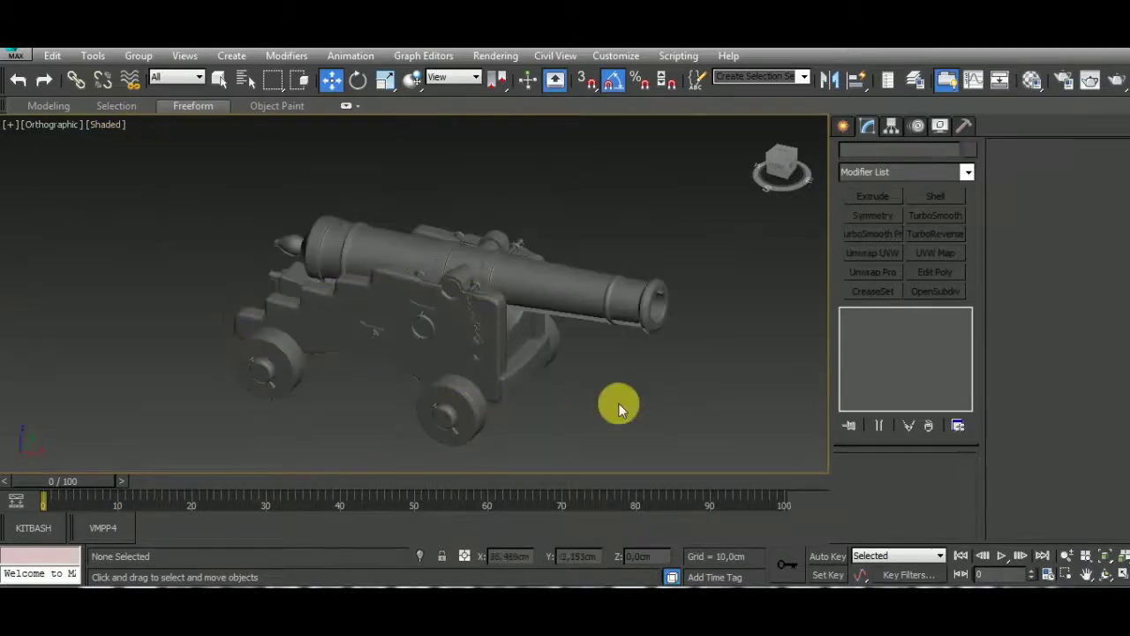
{"action": "middle_click_drag", "start_coordinate": [618, 403], "coordinate": [607, 393], "text": "alt"}
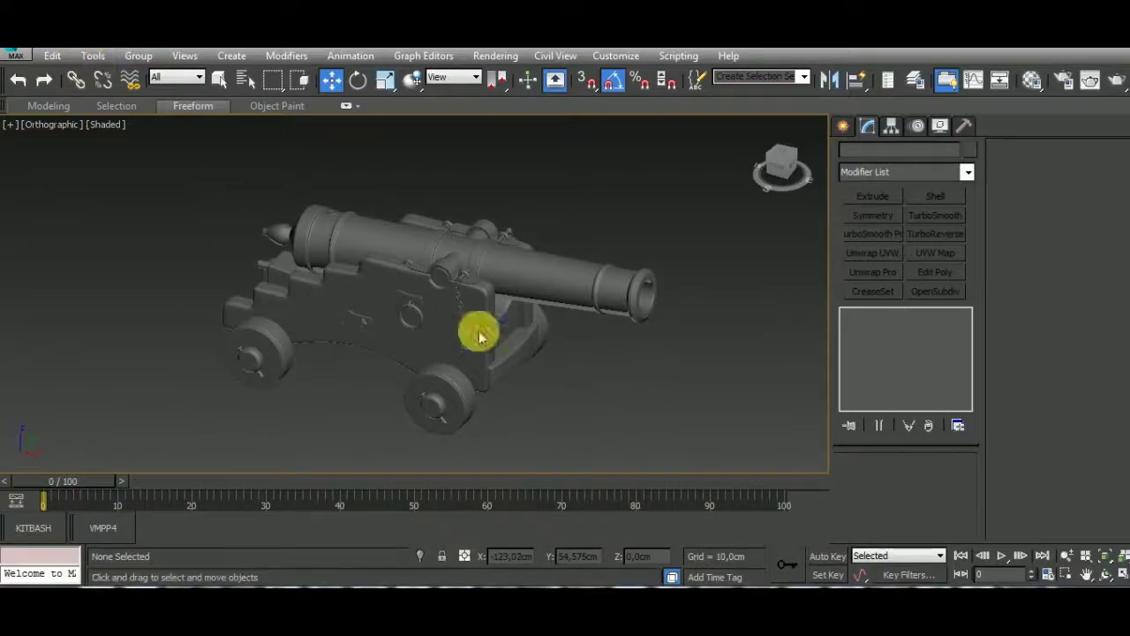